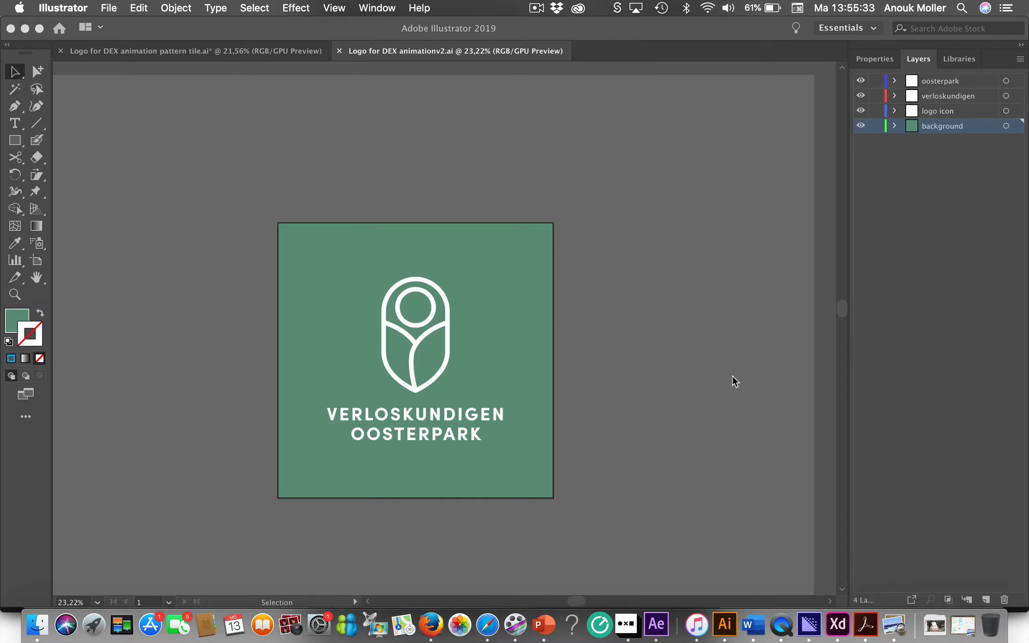
Switch to Safari and examine the Verloskundigen Oosterpark project page's logo explanation and its use on business and announcement cards
click(487, 624)
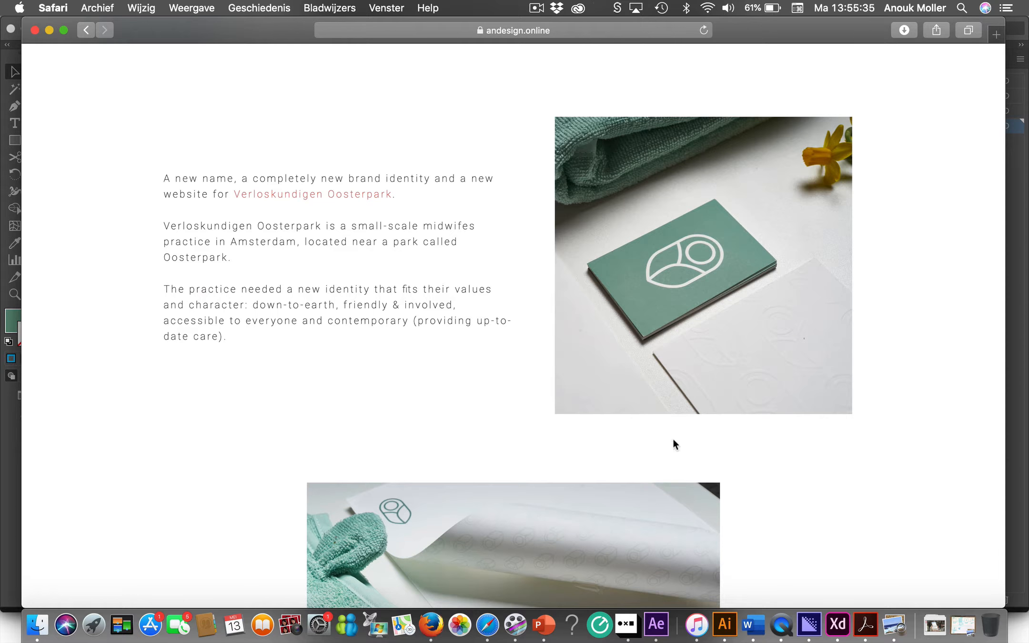
scroll(732, 371, down, 3)
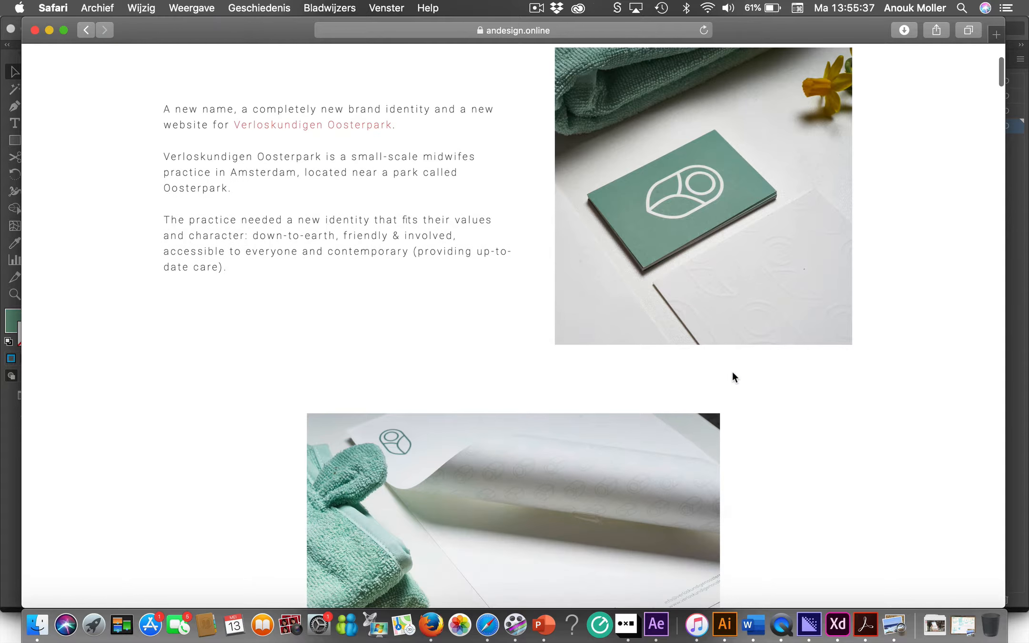
scroll(732, 372, up, 5)
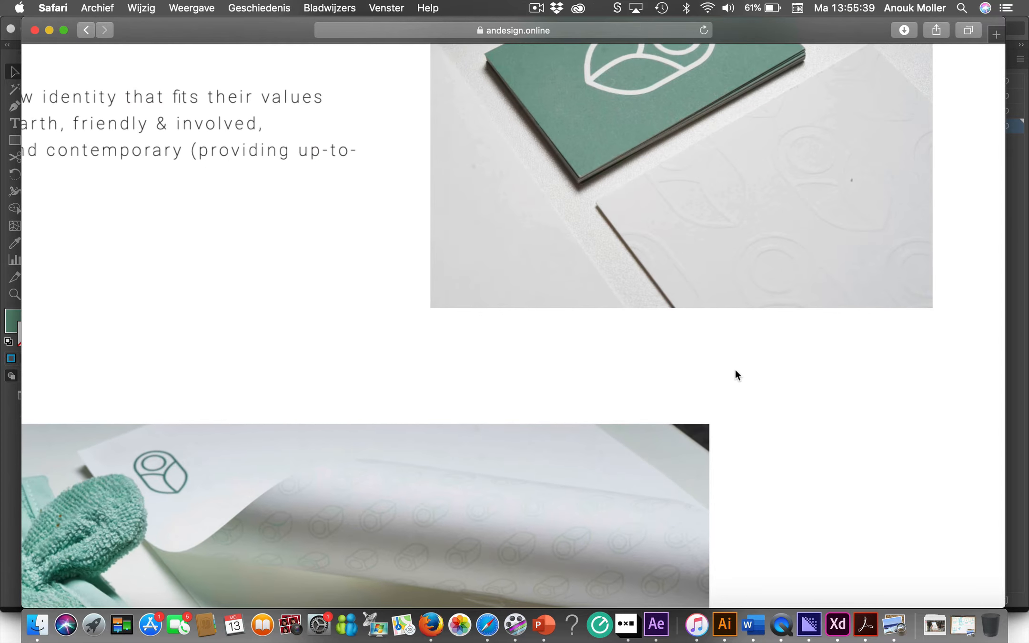
scroll(736, 371, down, 5)
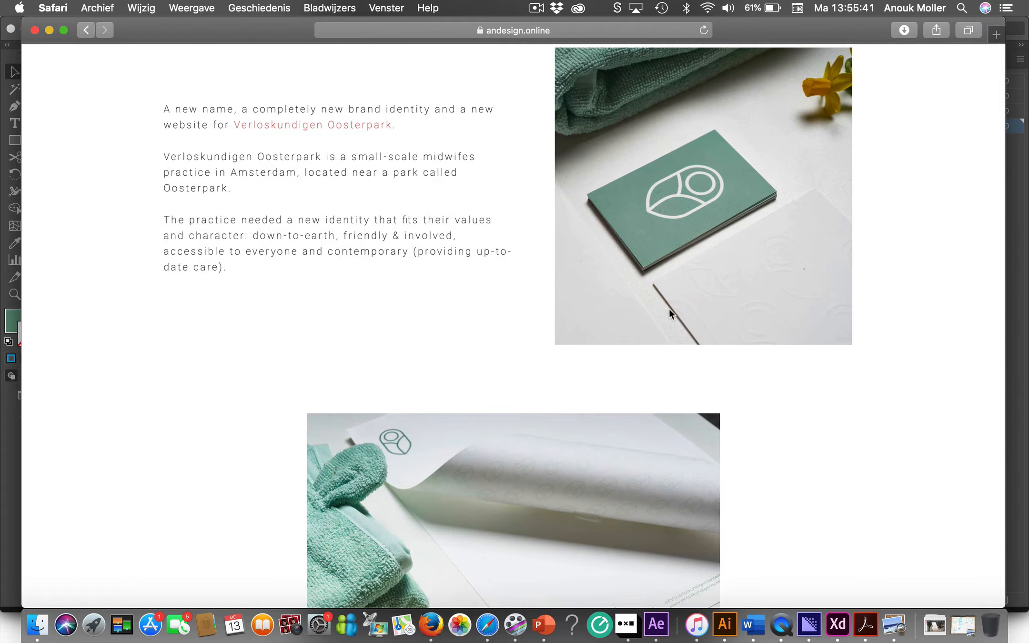
scroll(729, 276, down, 10)
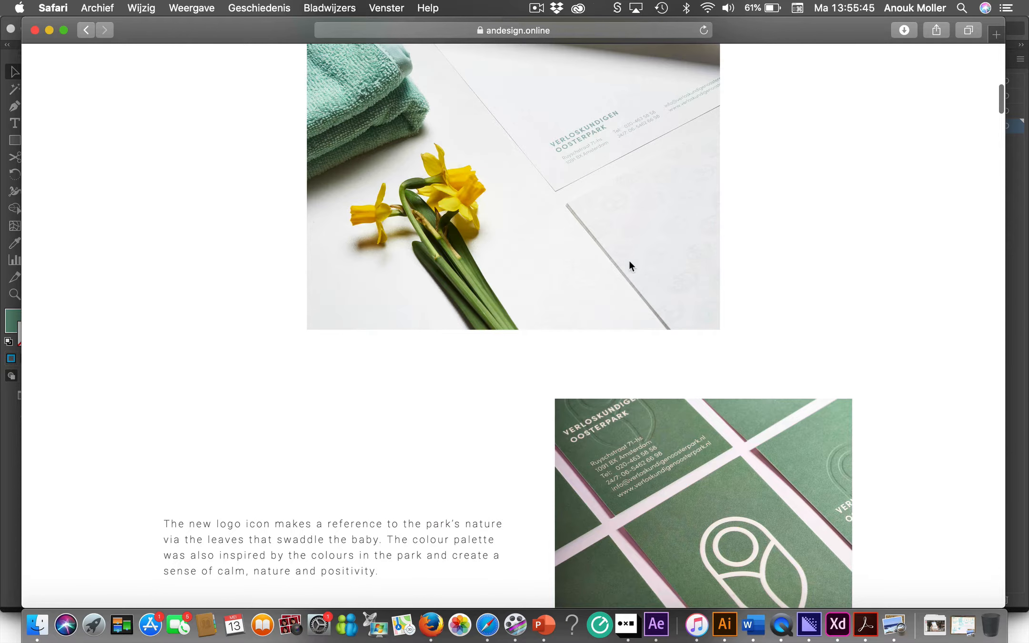
scroll(511, 405, down, 6)
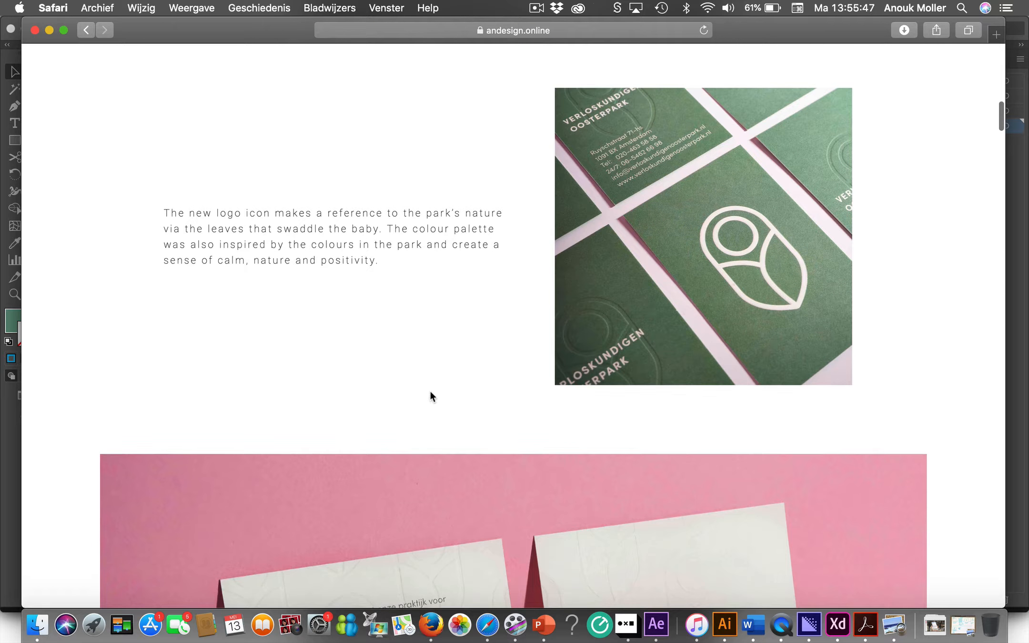
scroll(430, 391, up, 1)
scroll(431, 391, down, 10)
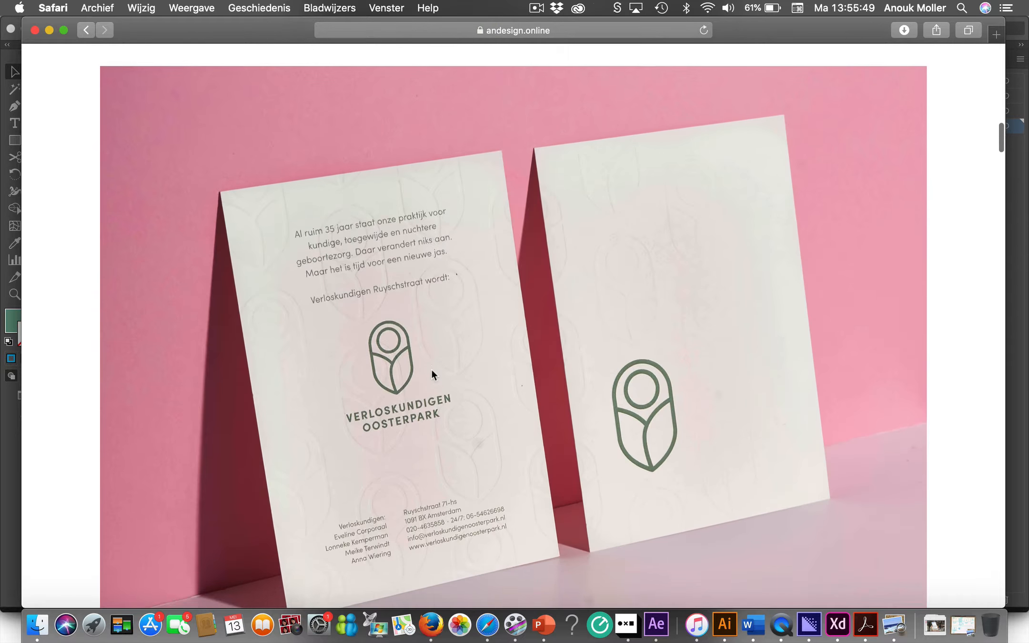
scroll(664, 209, up, 2)
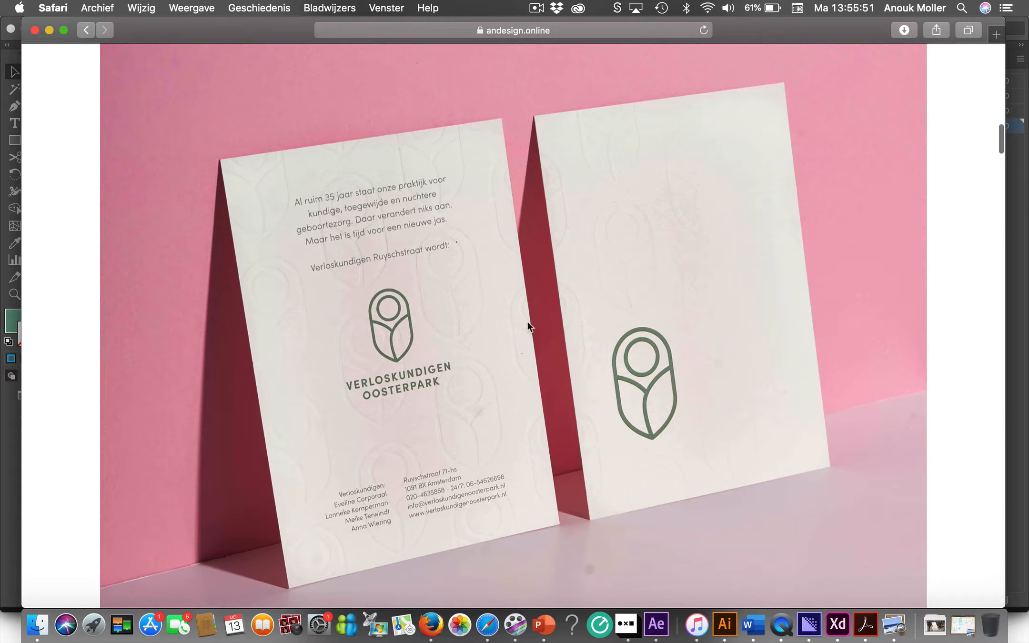
Examine how the logo icon is used as a pattern on the tote bag, gift wrap and folder
scroll(477, 344, down, 15)
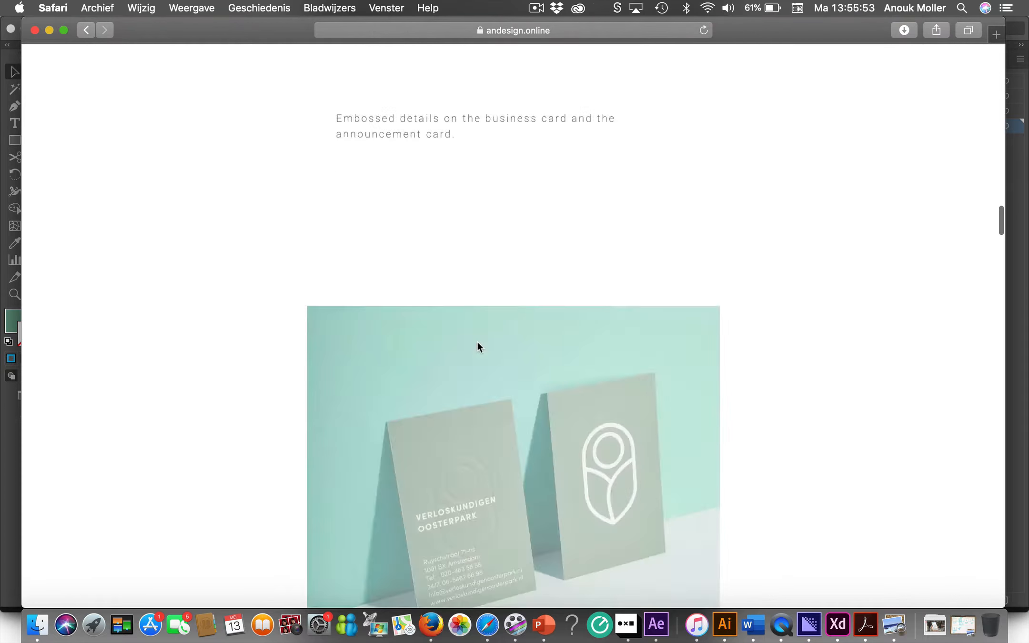
scroll(479, 344, down, 15)
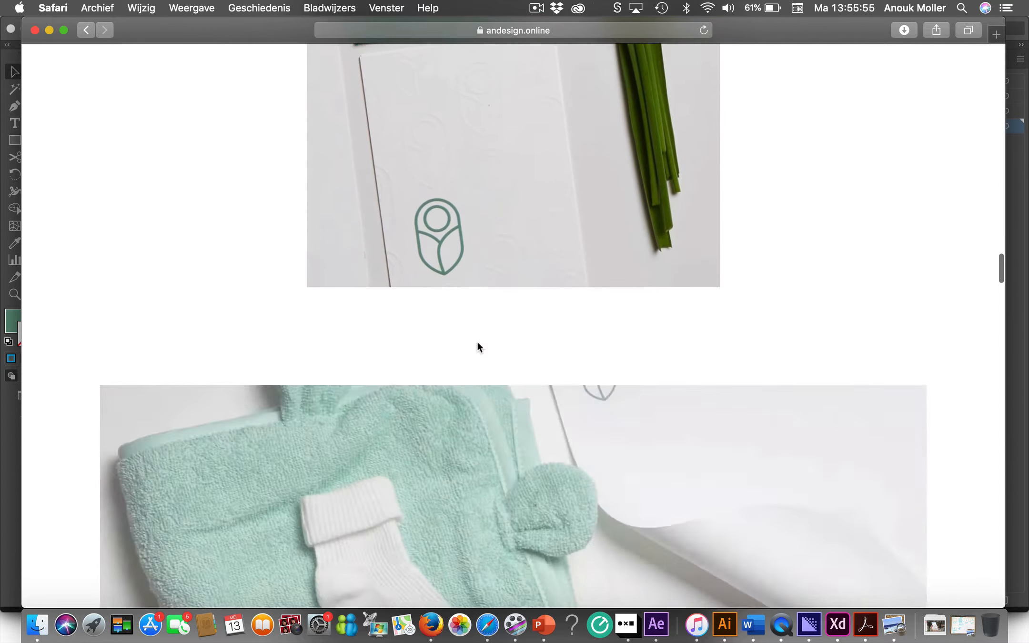
scroll(478, 341, down, 15)
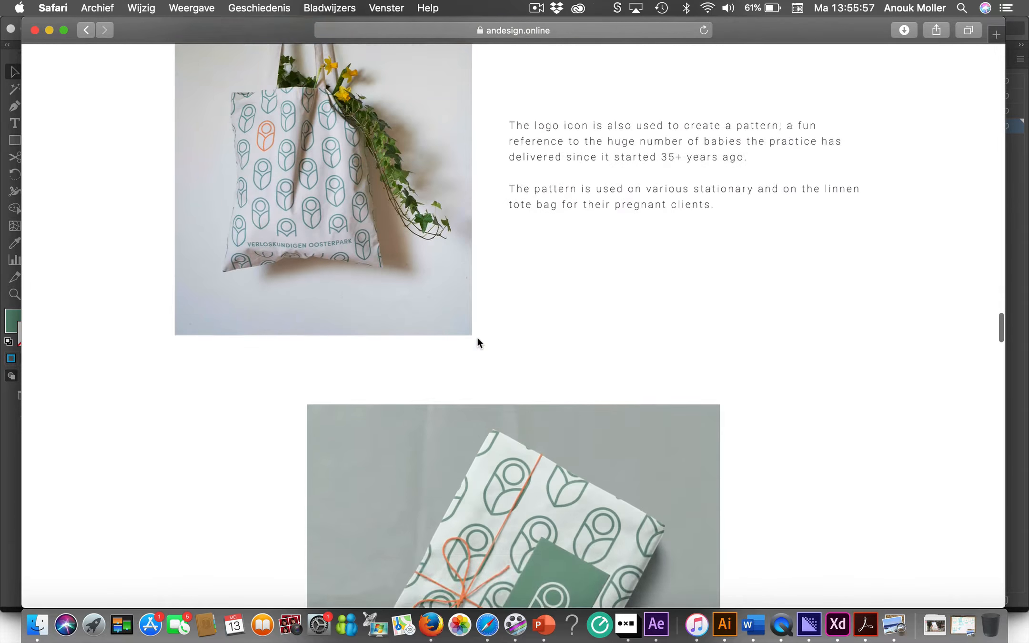
scroll(294, 396, down, 8)
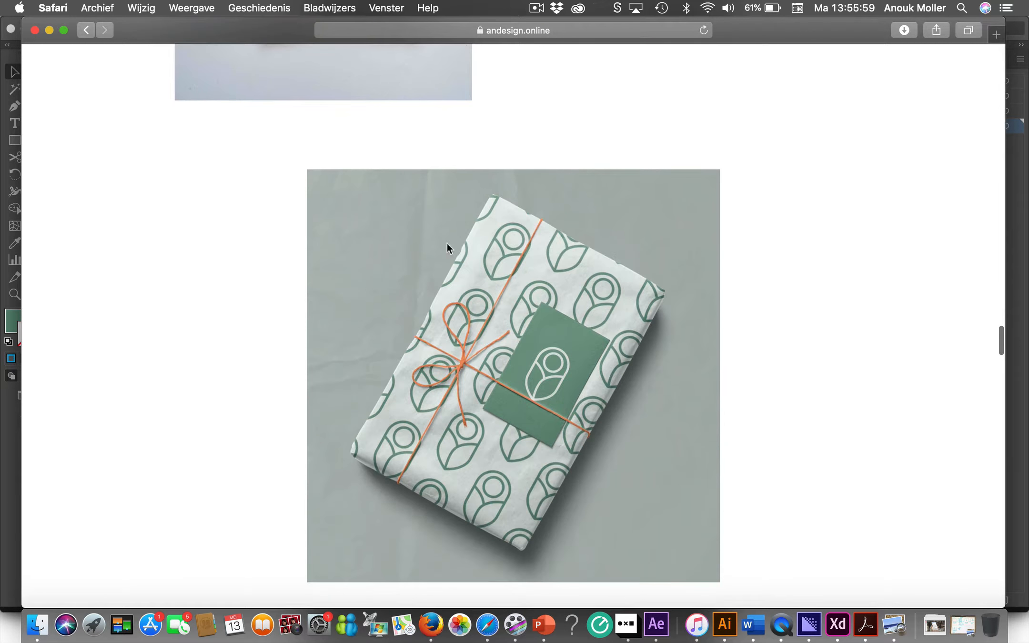
scroll(303, 490, down, 20)
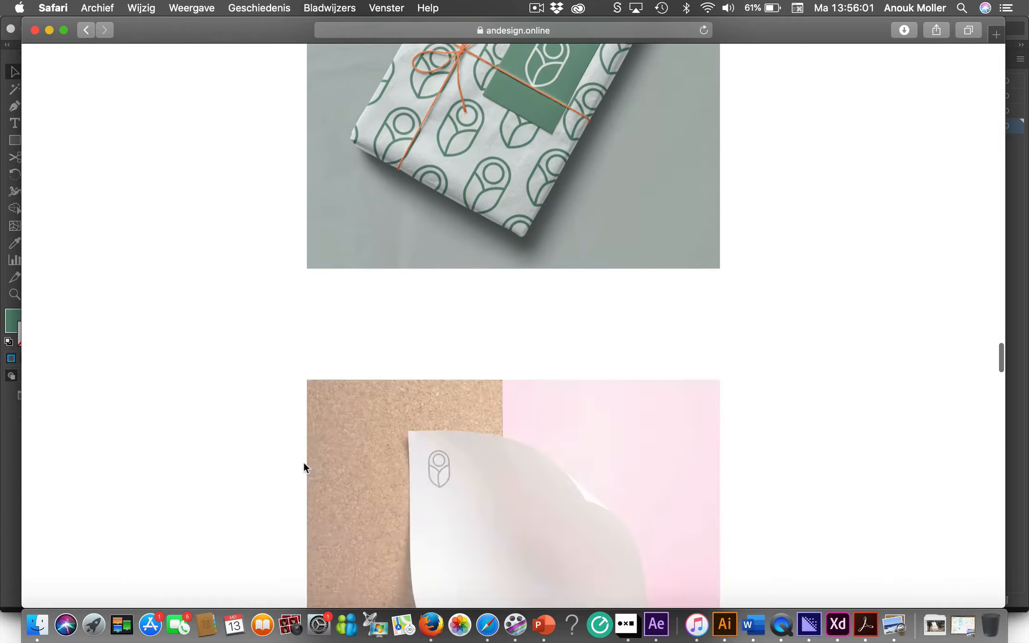
scroll(303, 454, down, 10)
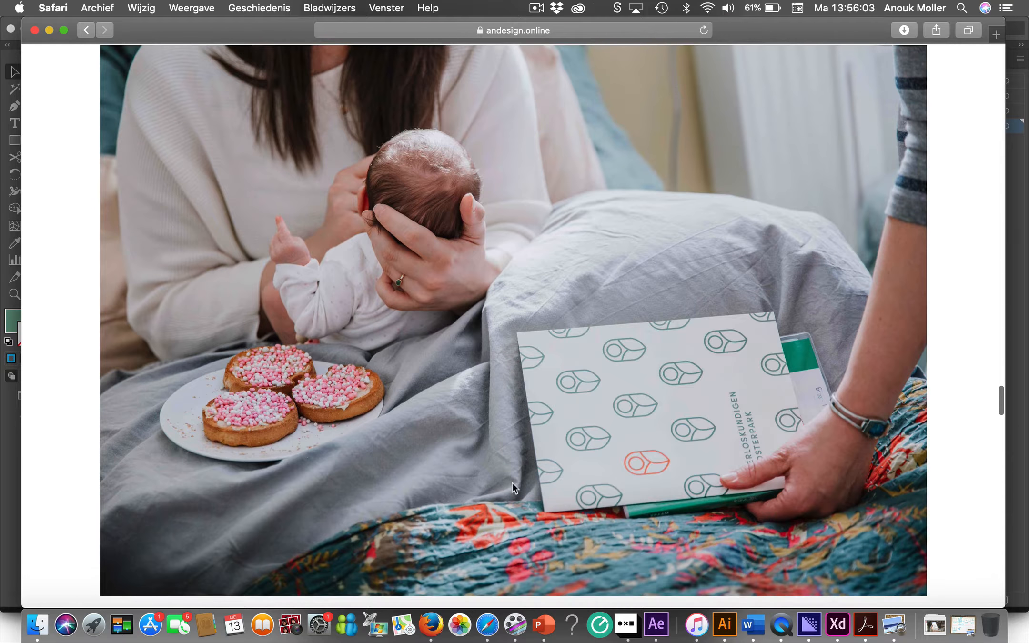
scroll(581, 381, up, 12)
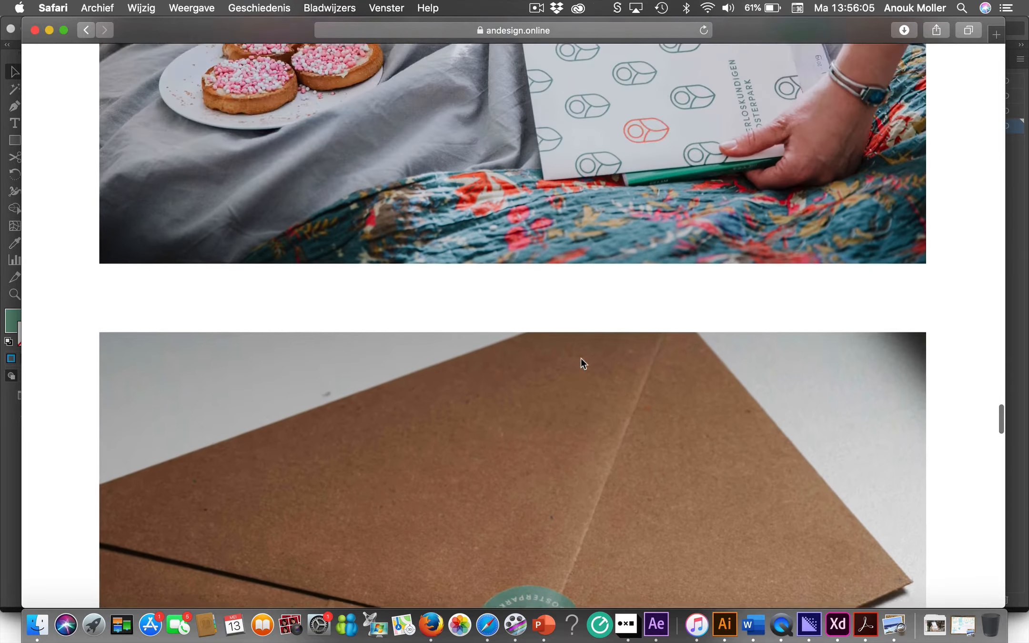
scroll(297, 351, up, 15)
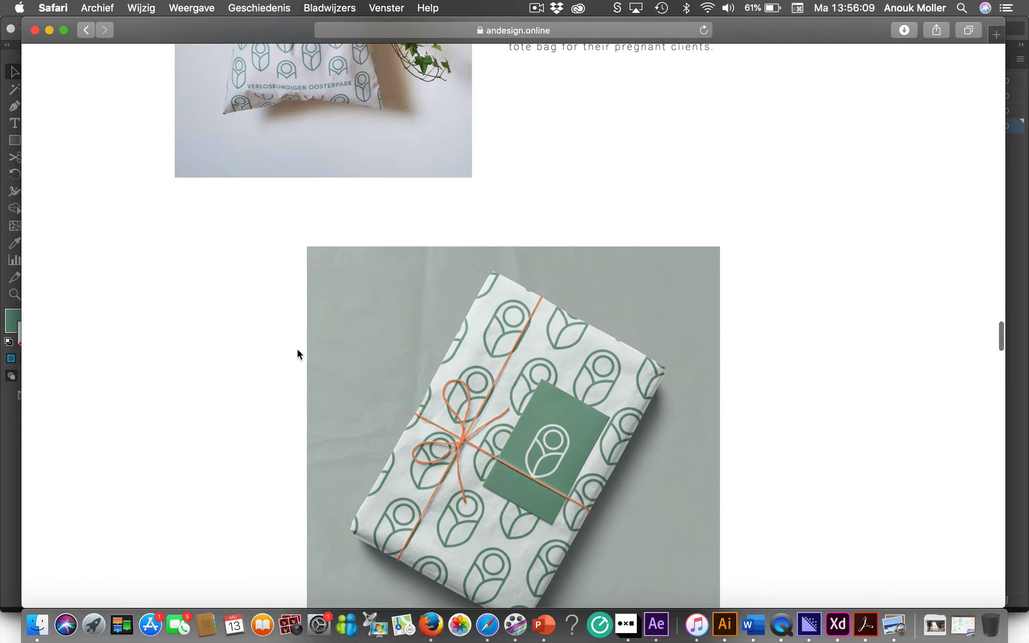
Switch to Illustrator and check which layer holds the background, the logo icon and each of the two text lines
click(724, 624)
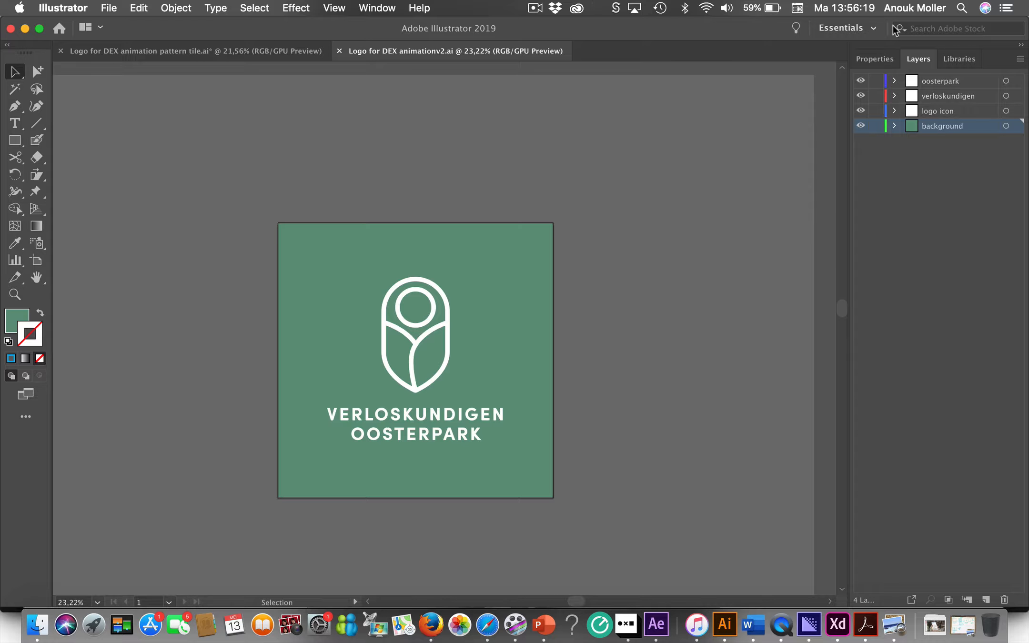
click(876, 58)
click(910, 59)
click(383, 315)
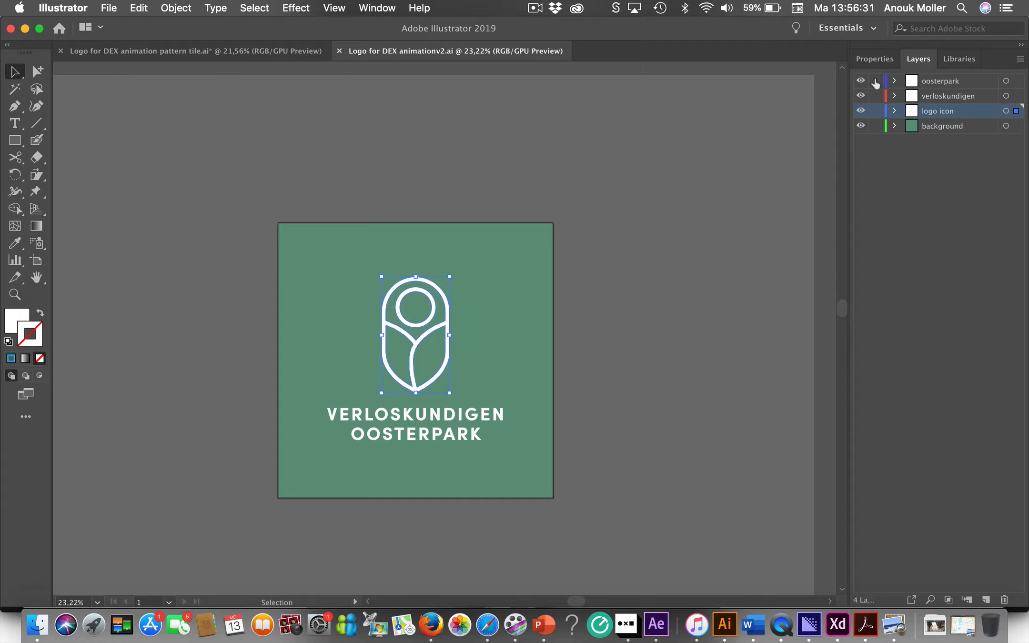
click(609, 290)
click(538, 308)
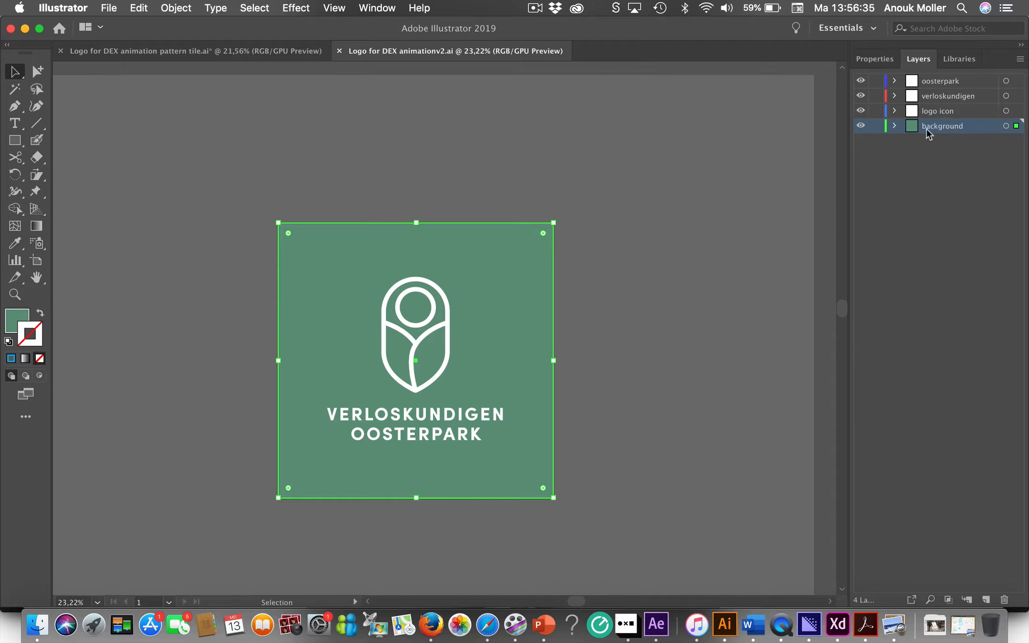
click(445, 330)
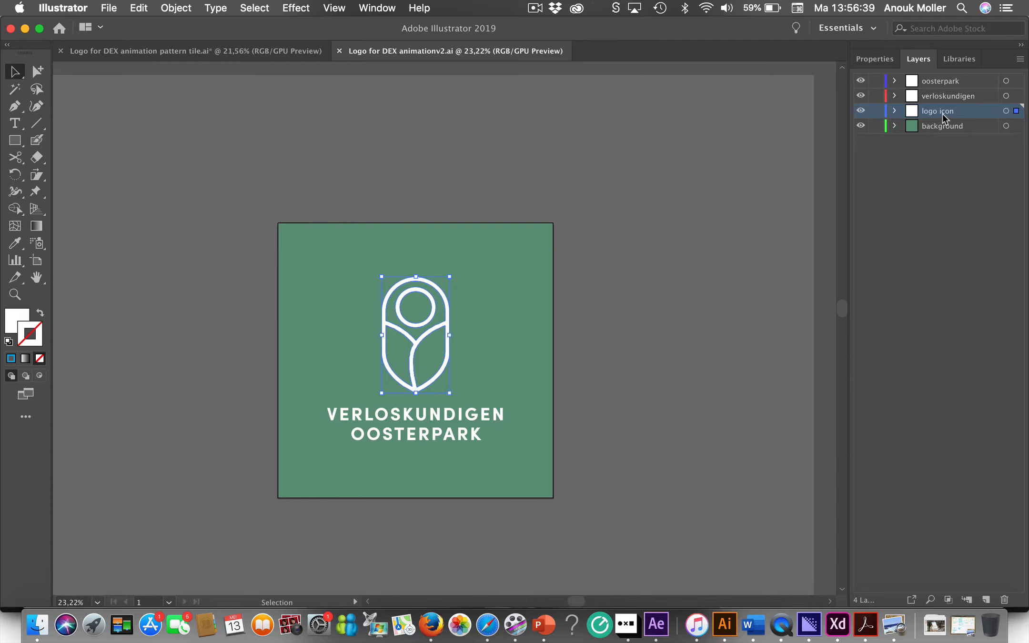
click(485, 413)
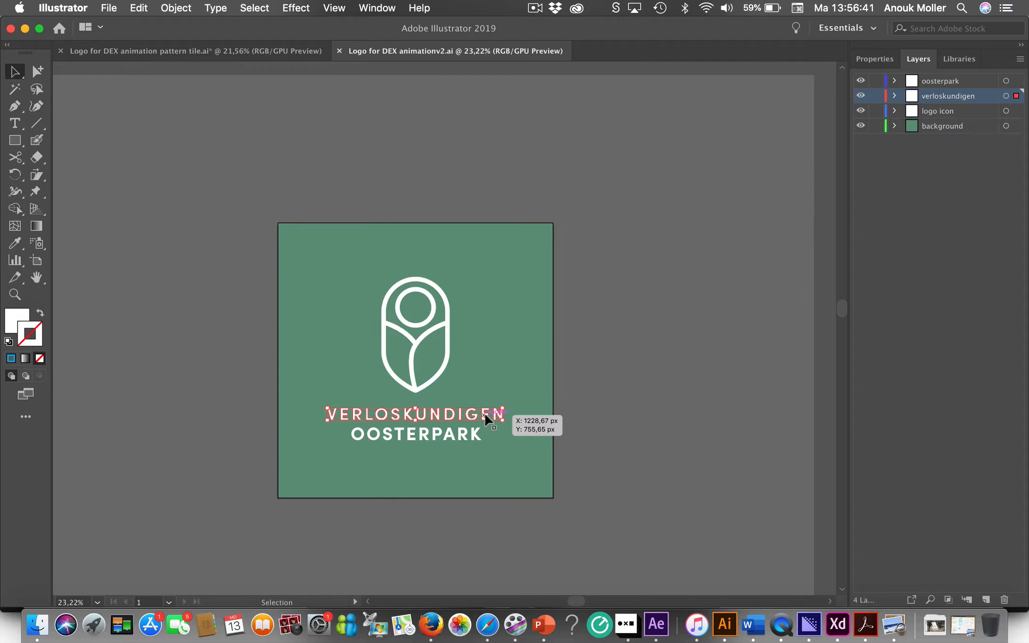
click(474, 437)
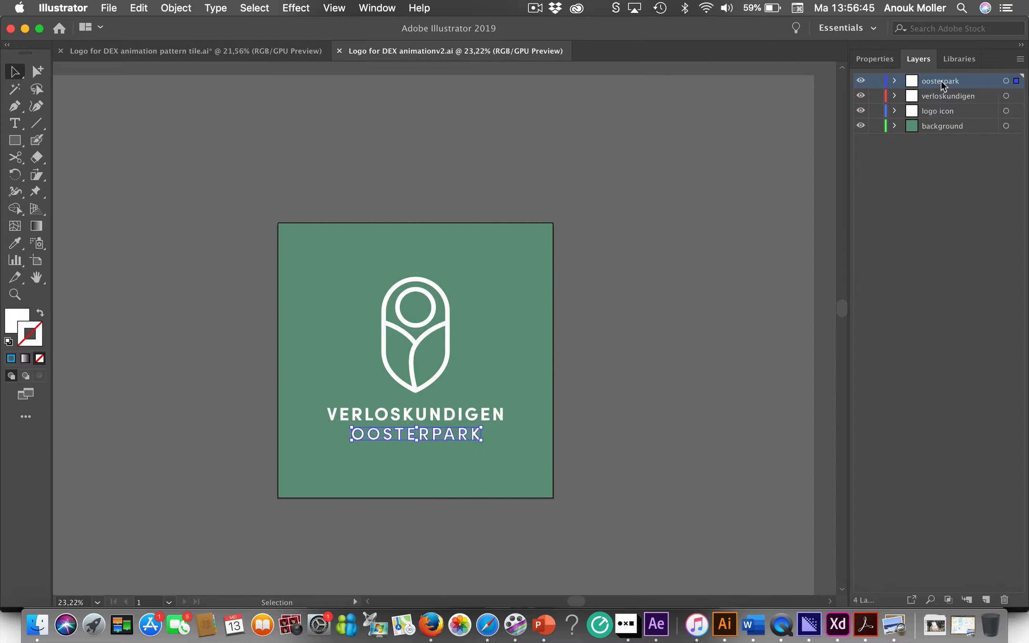
click(663, 367)
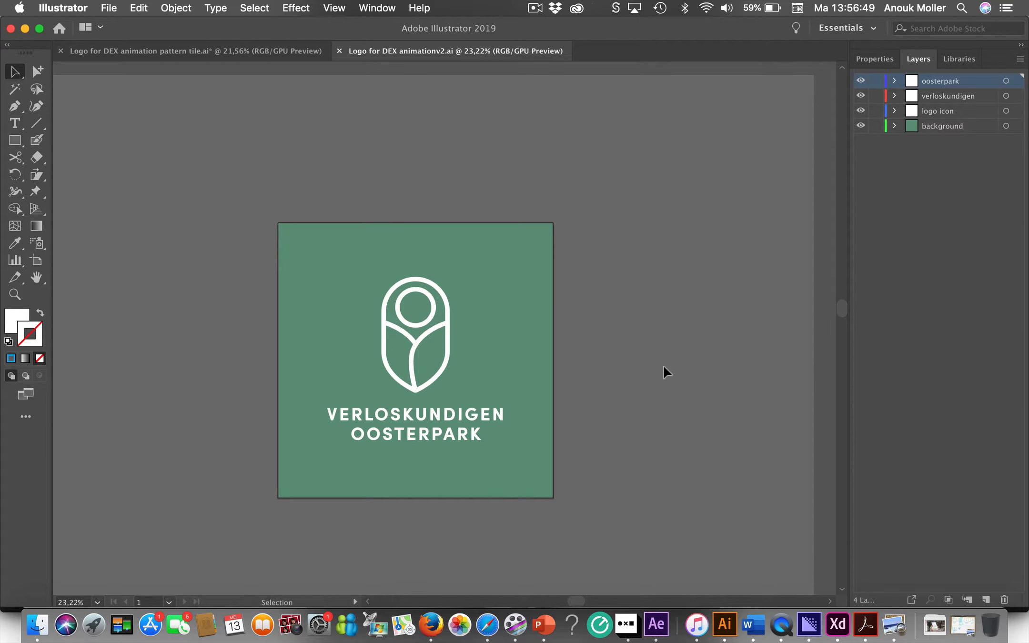
Review the logo file's layers in order: background, logo icon, verloskundigen and oosterpark
click(409, 338)
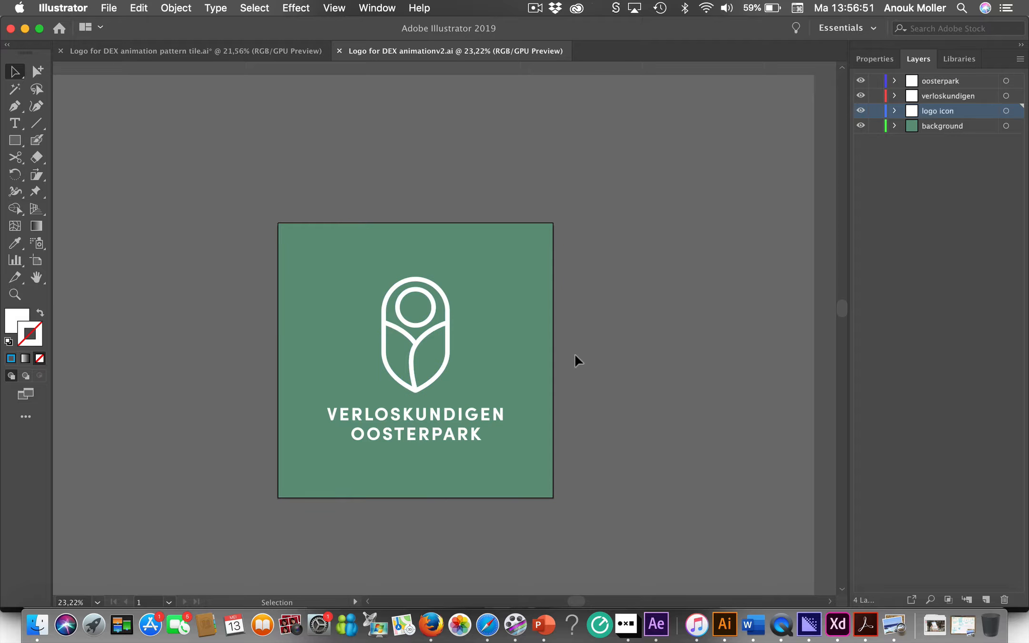
click(950, 128)
click(948, 109)
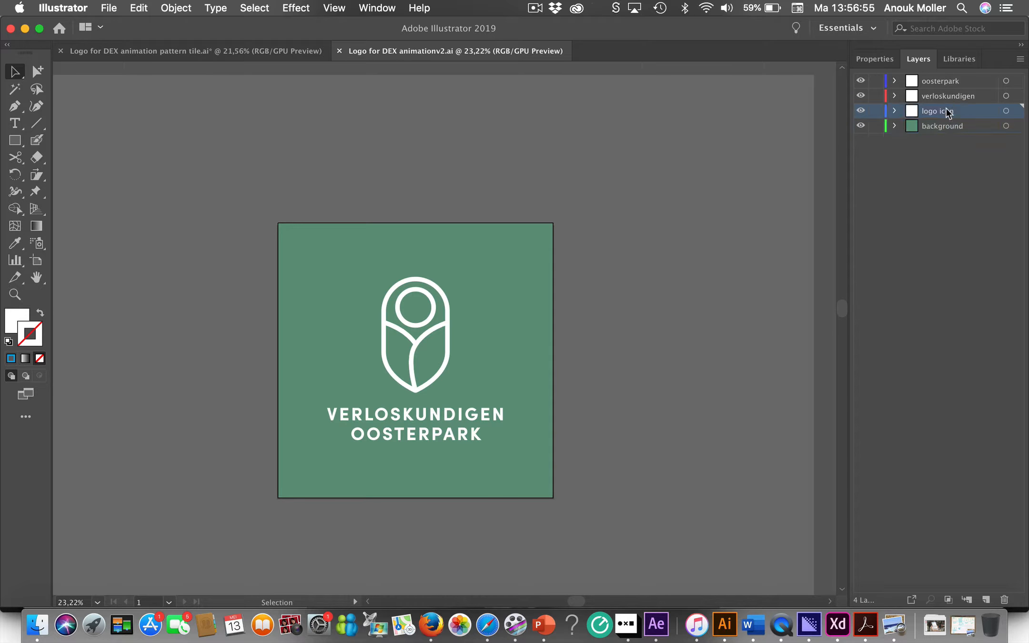
click(953, 95)
click(948, 79)
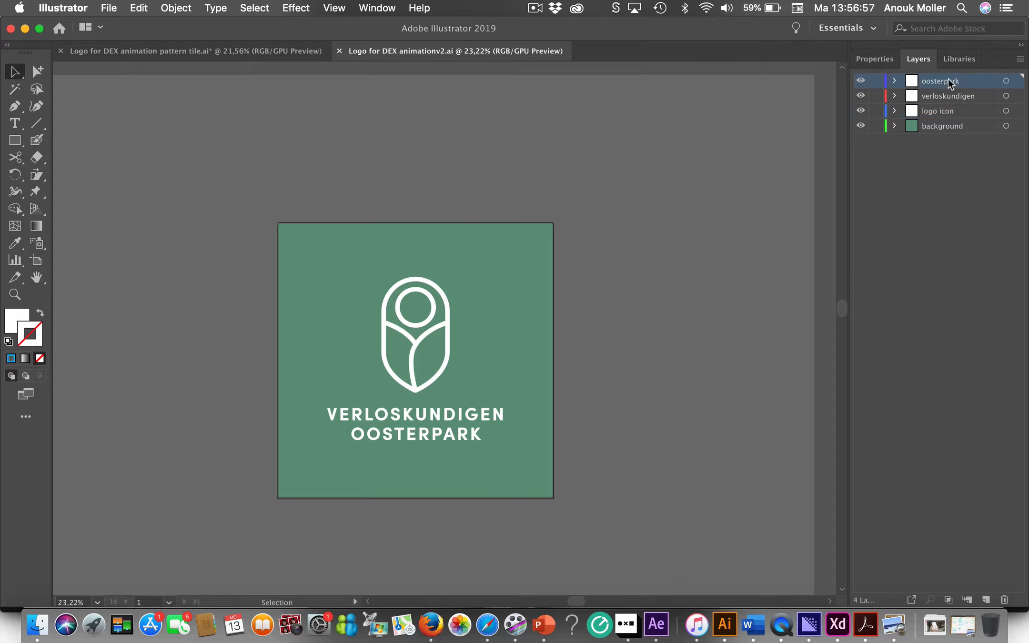
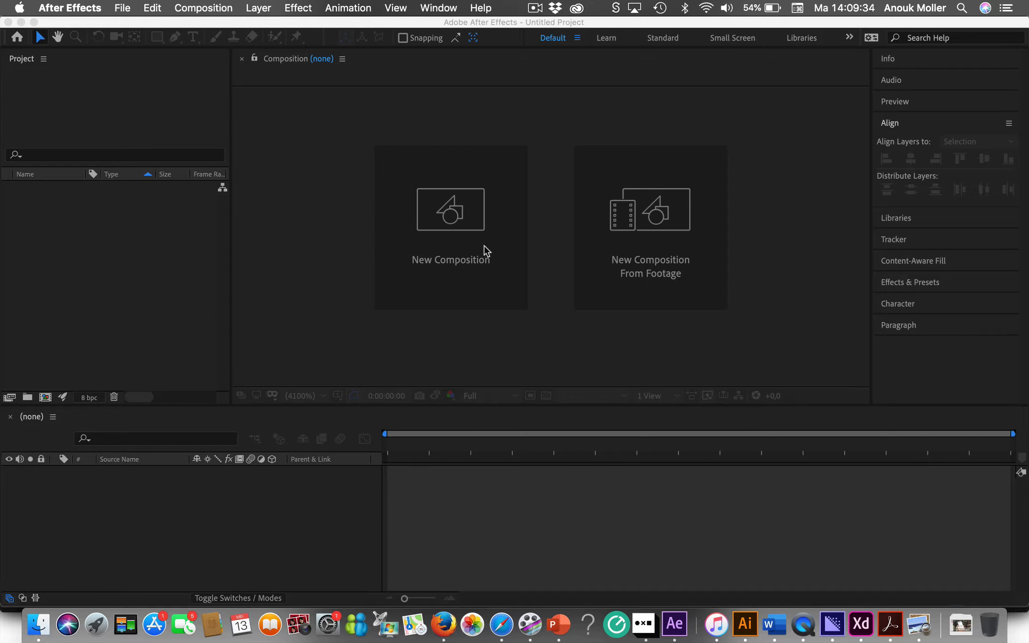
click(450, 260)
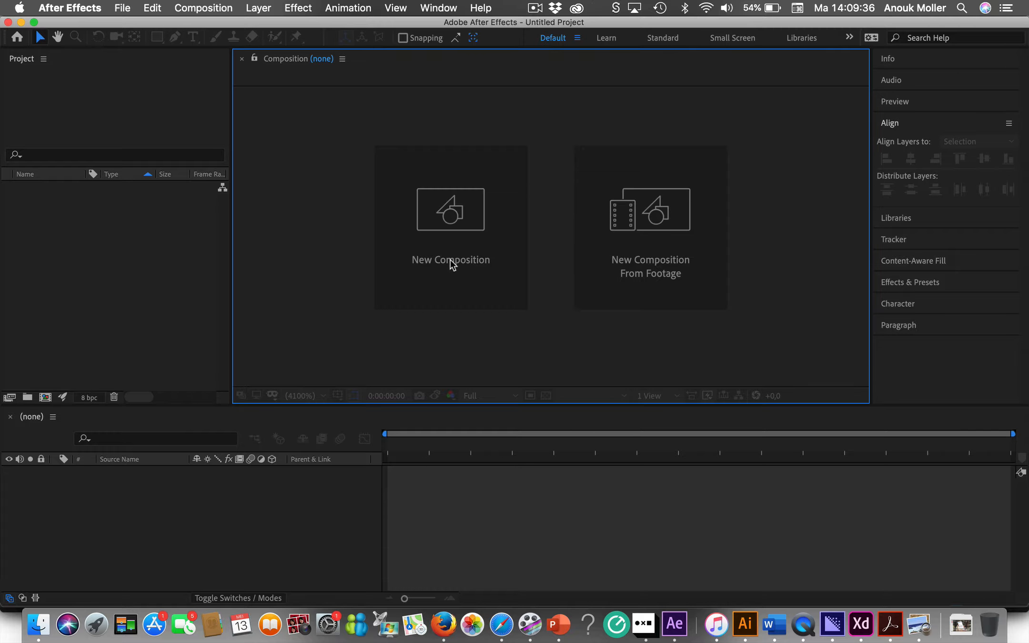
click(450, 259)
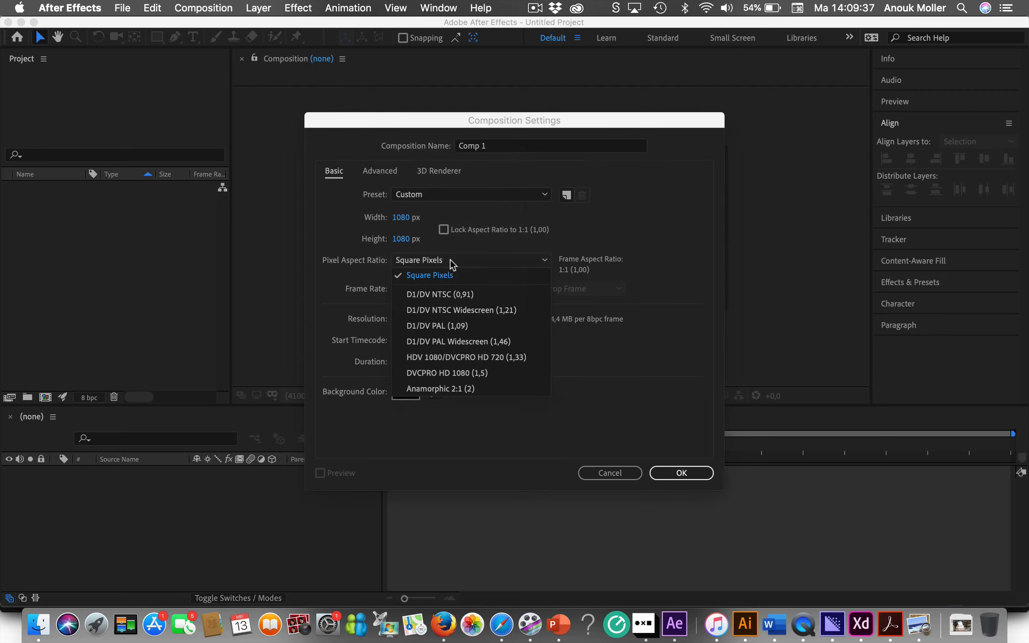
click(480, 146)
double_click(506, 144)
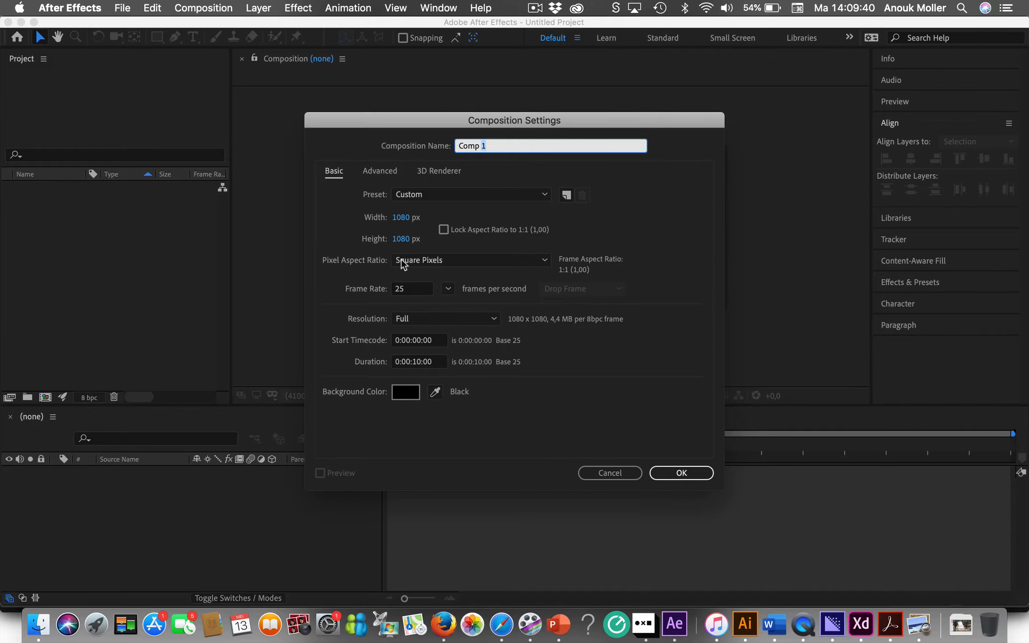
click(609, 473)
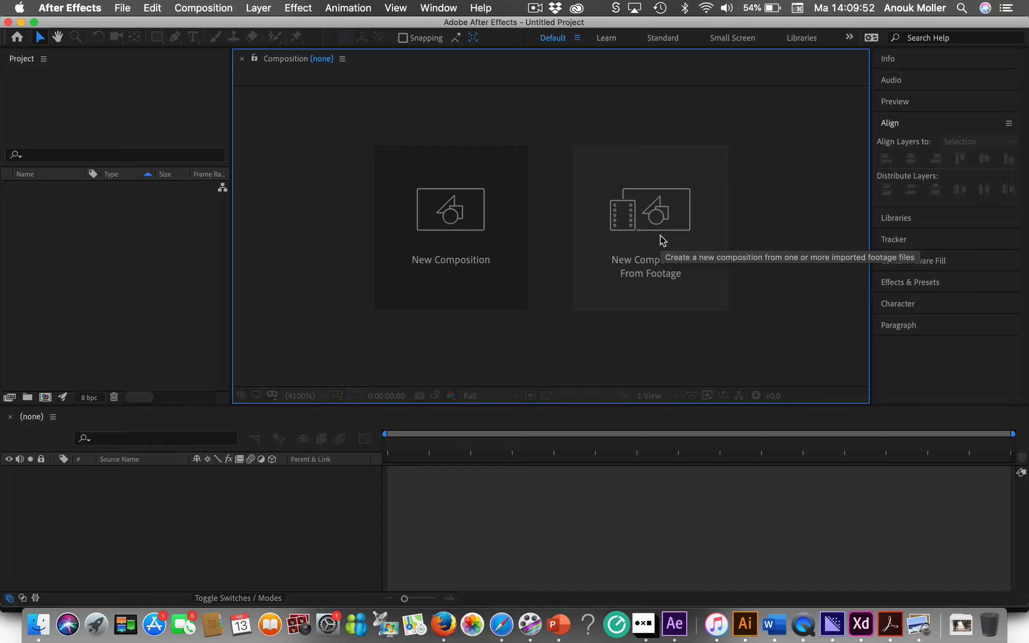
click(75, 268)
double_click(74, 266)
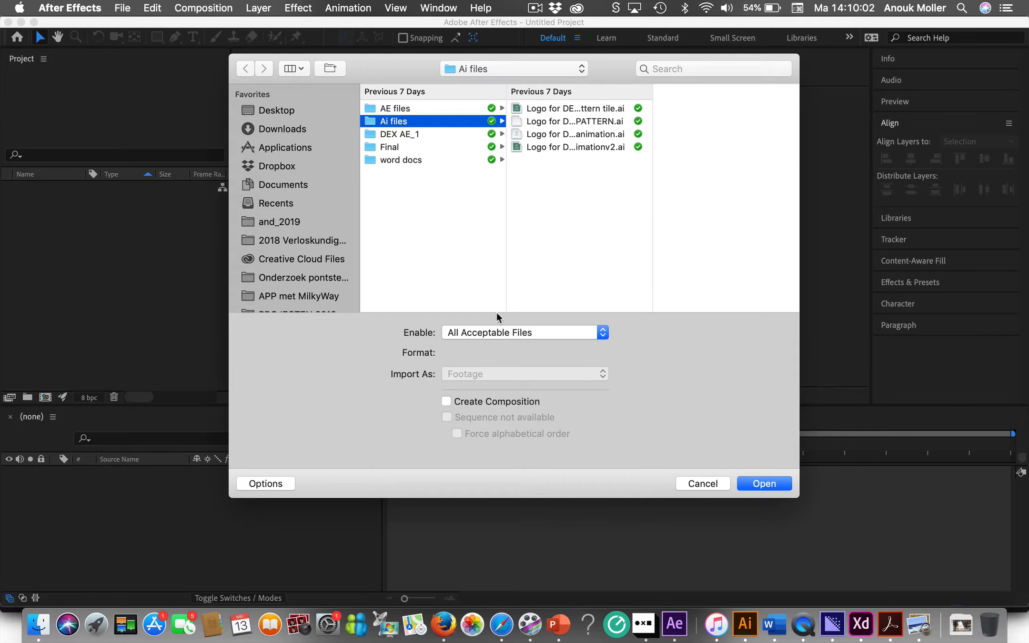
click(703, 483)
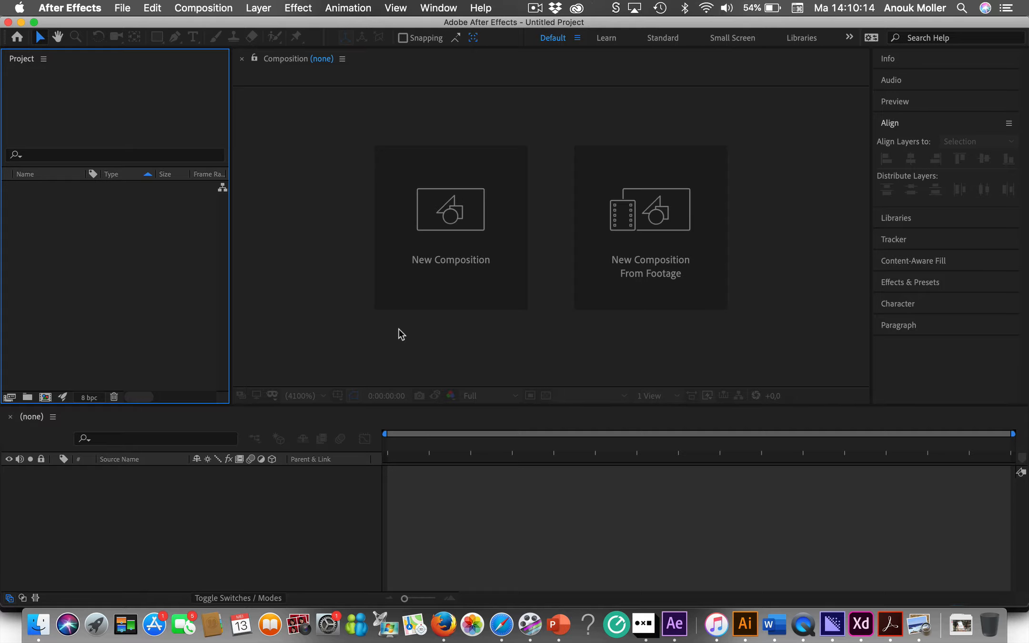
click(294, 274)
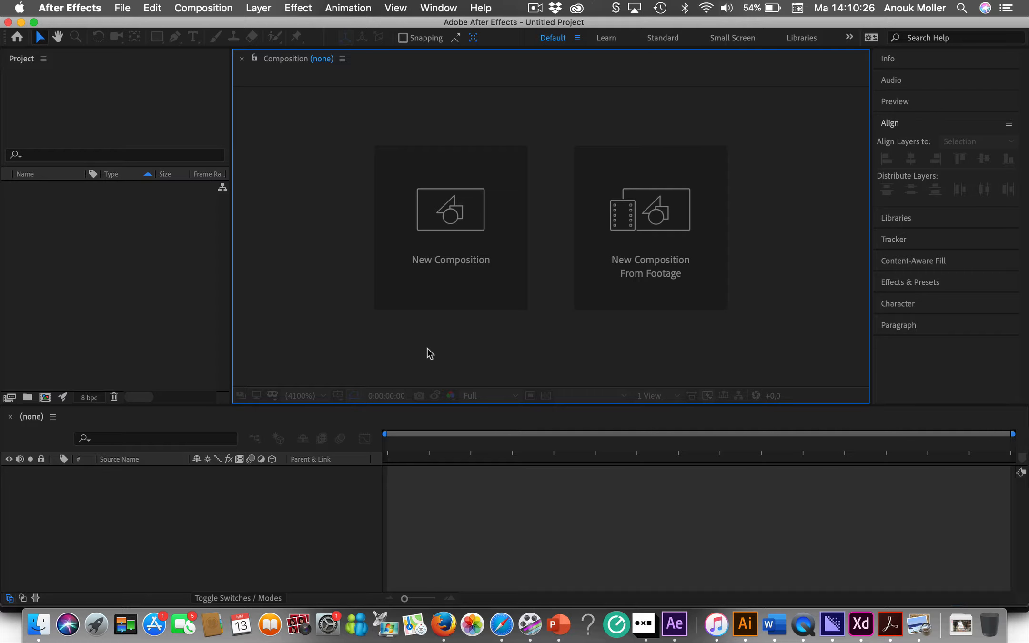
Create a composition from footage by importing Logo for DEX animationv2.ai as Composition - Retain Layer Sizes
click(655, 242)
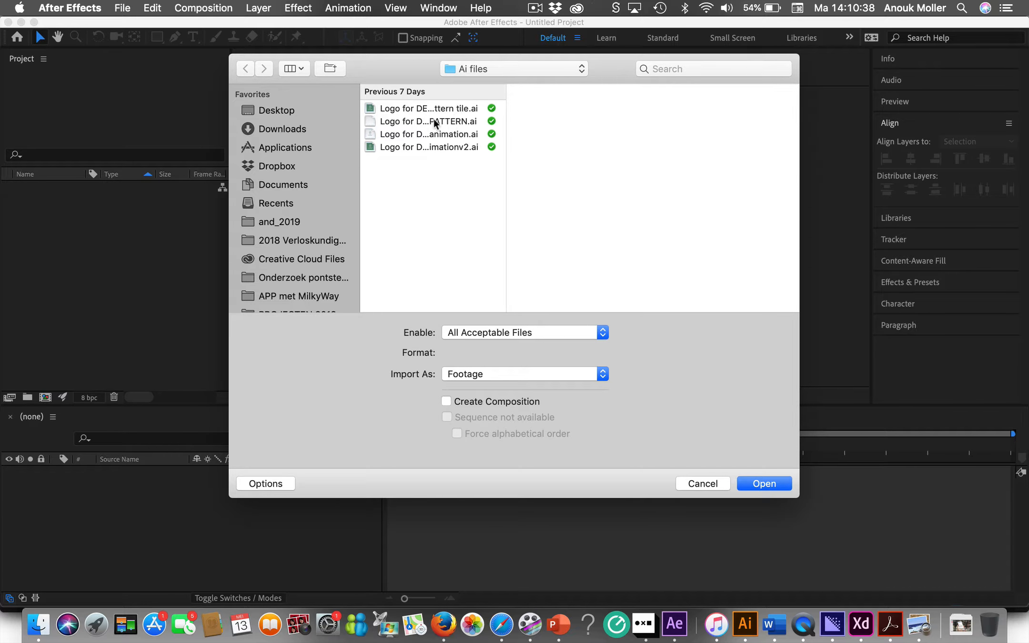
click(414, 147)
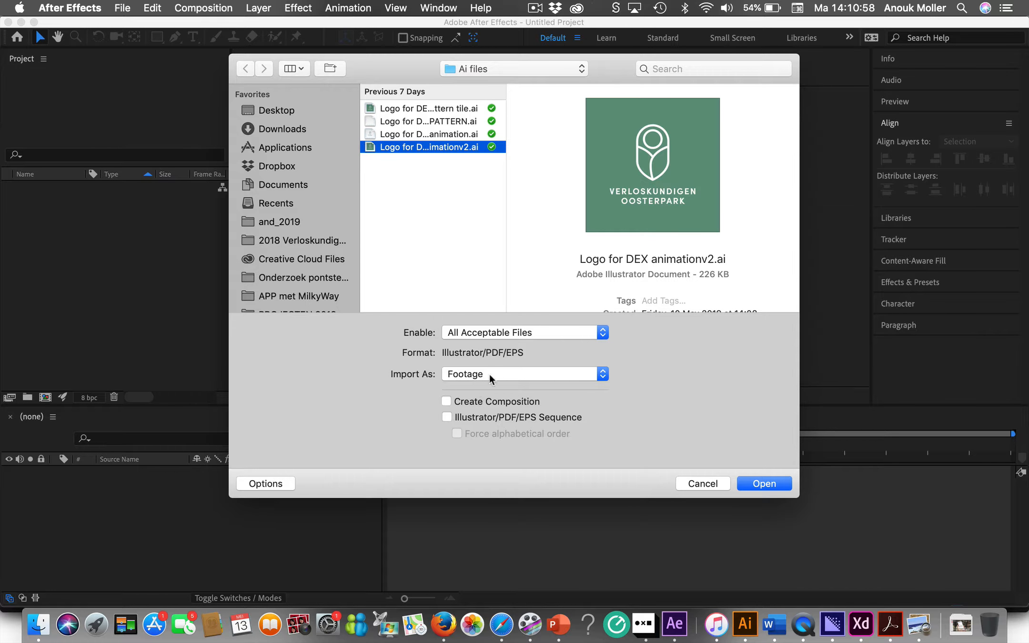
click(603, 375)
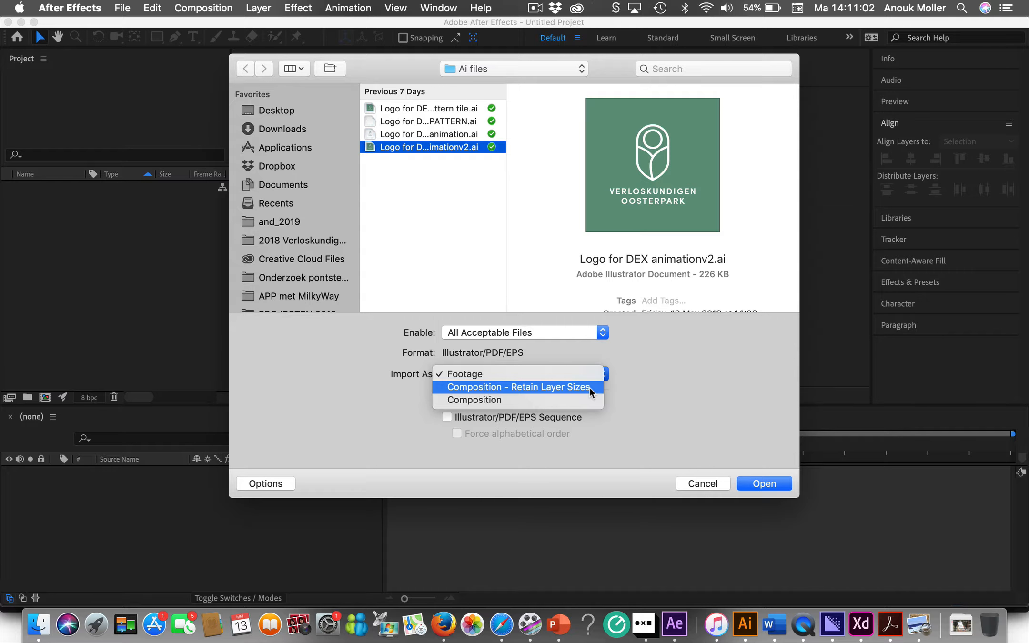
click(589, 387)
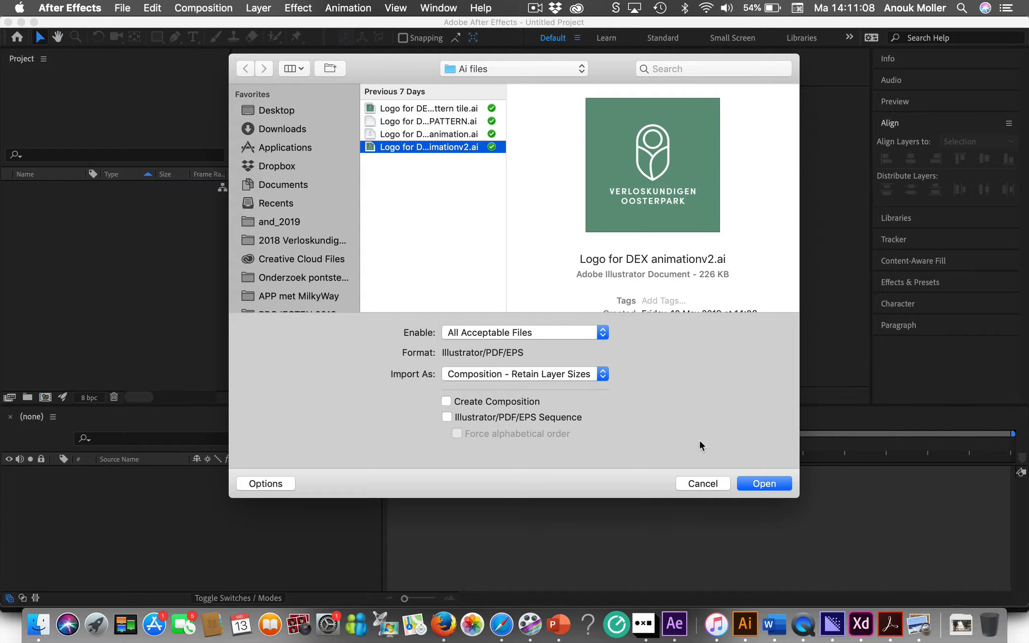
click(518, 400)
click(767, 485)
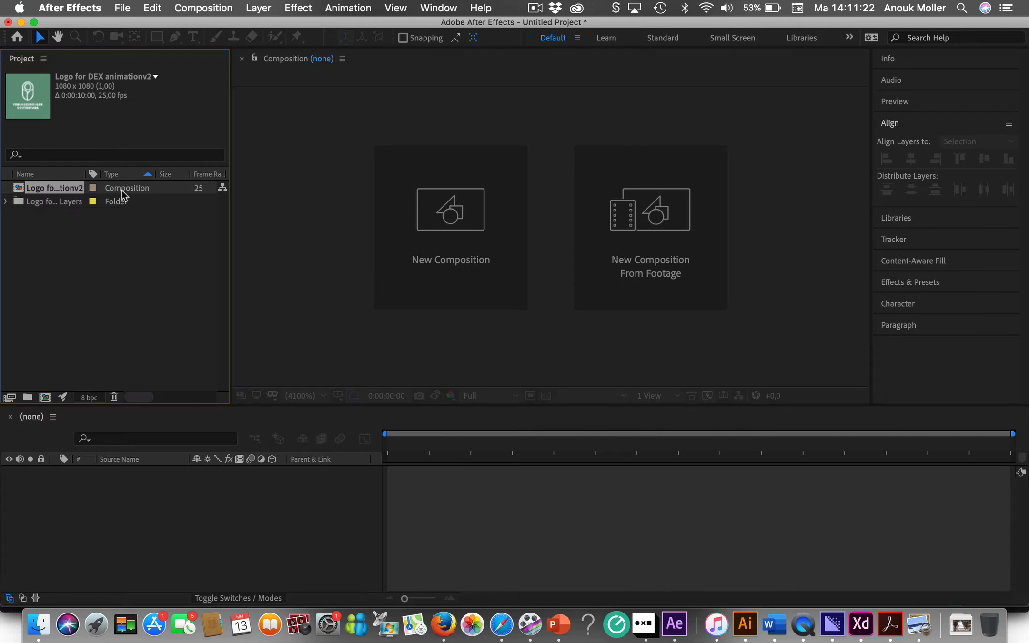
Expand the imported layers folder and preview its background, logo icon, oosterpark and verloskundigen files
click(5, 201)
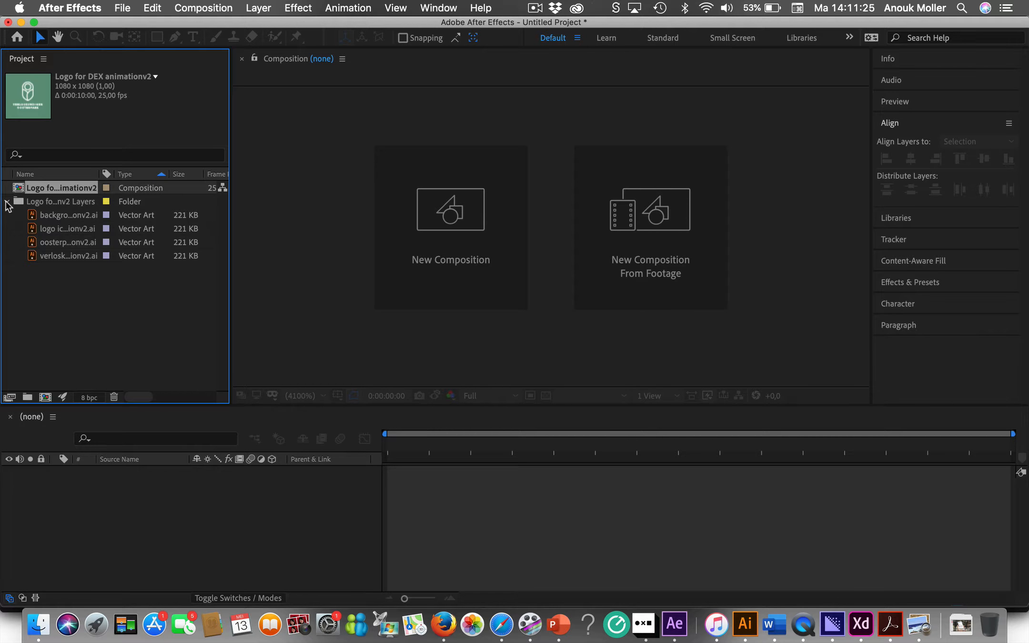
click(88, 218)
click(84, 230)
click(81, 242)
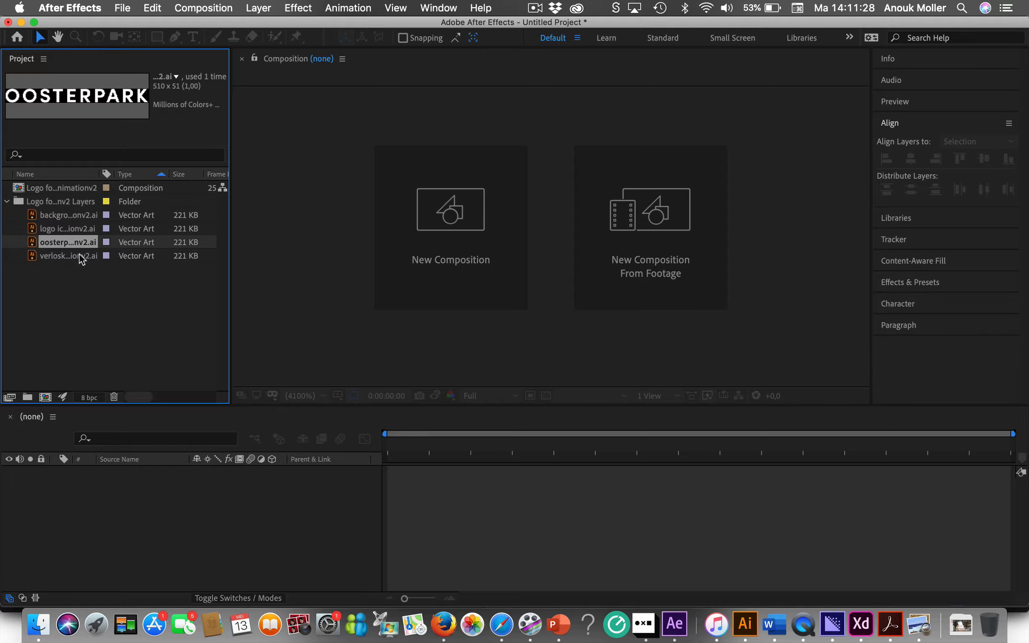
click(78, 255)
Place all four layer files together on the empty timeline, starting with the background, to make a new composition
click(81, 215)
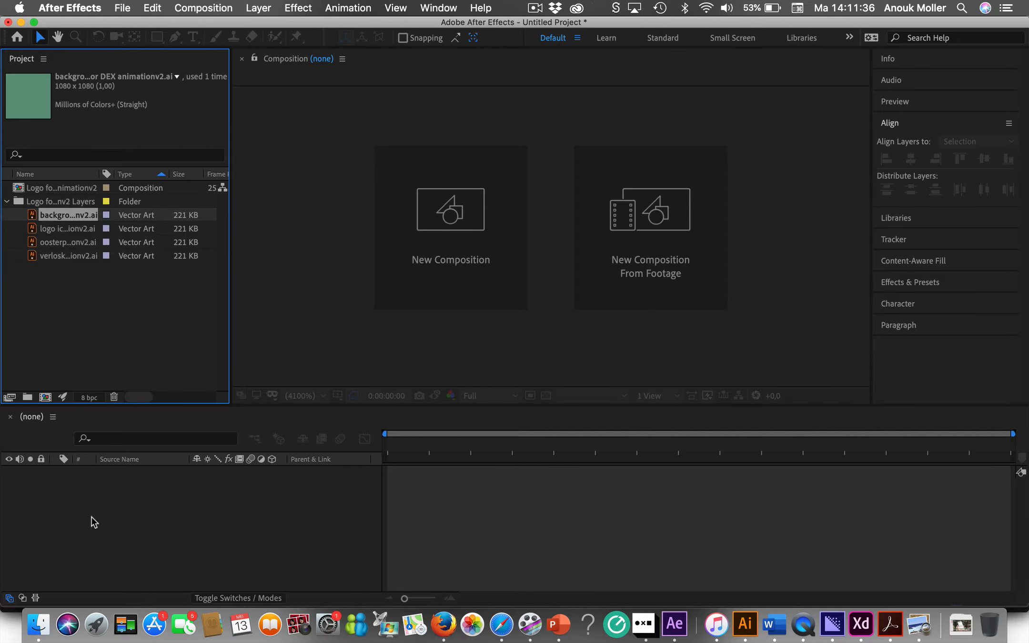
shift+click(80, 228)
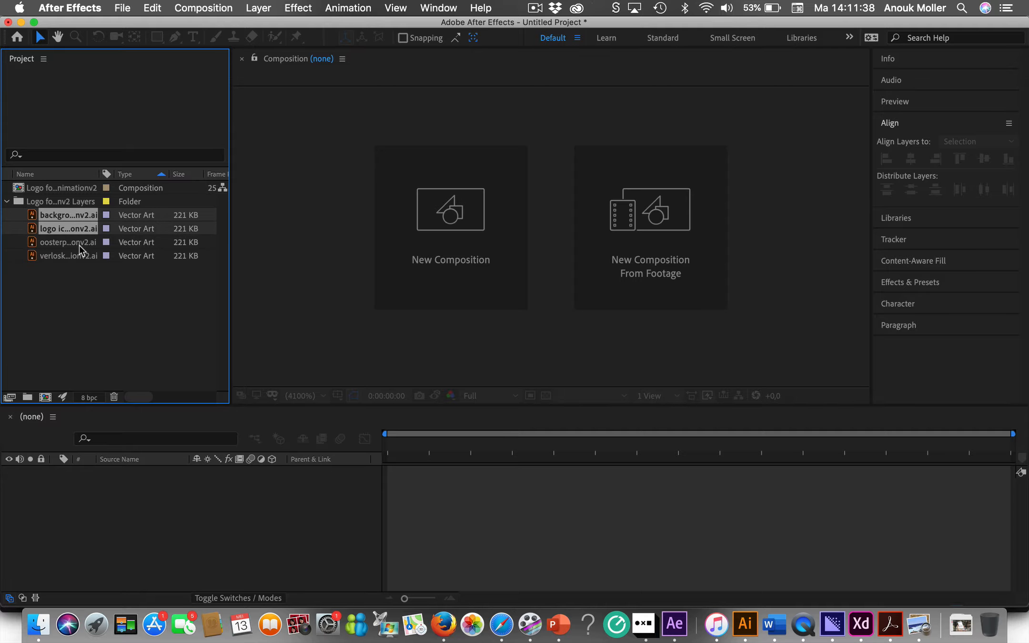
shift+click(79, 244)
shift+click(79, 260)
drag(78, 261, 112, 507)
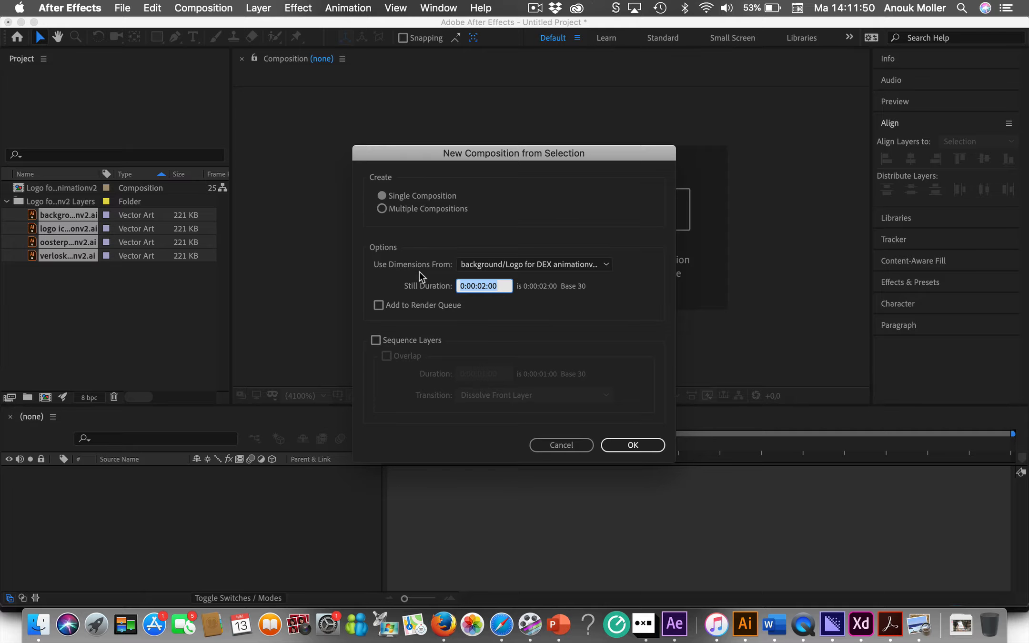
Create a single composition from the selection with a still duration of 0:00:10:00 and Sequence Layers off
click(486, 286)
key(BackSpace)
text(1)
key(BackSpace)
key(BackSpace)
text(10)
click(377, 341)
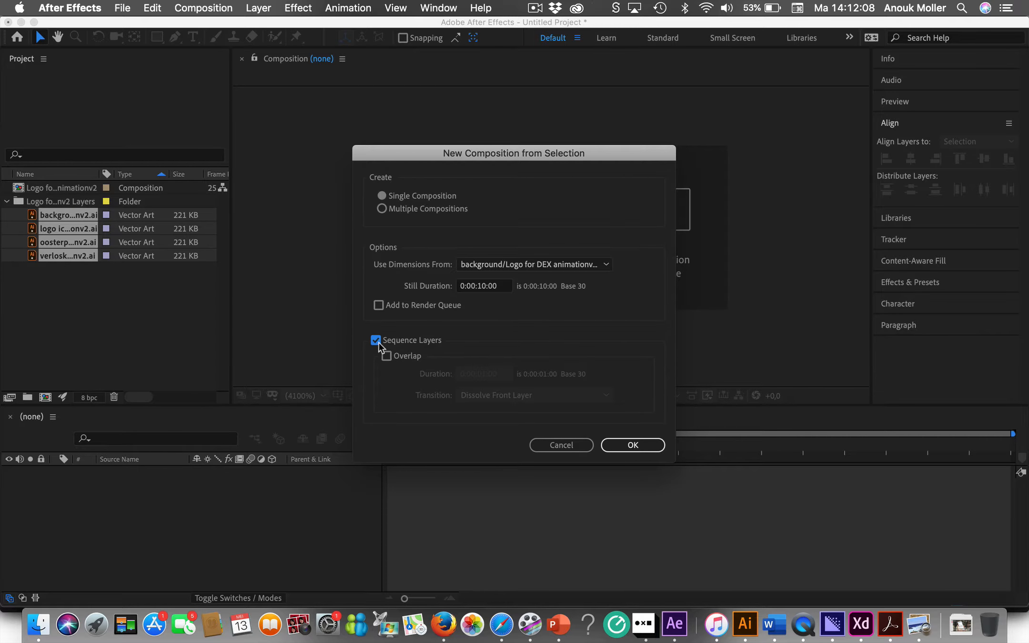
click(377, 341)
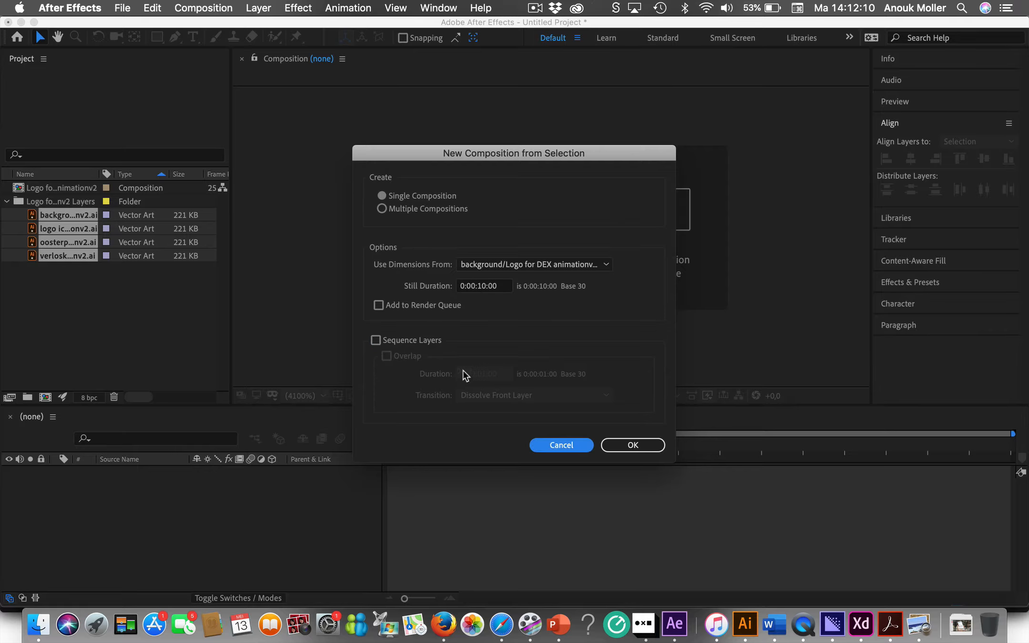
click(641, 444)
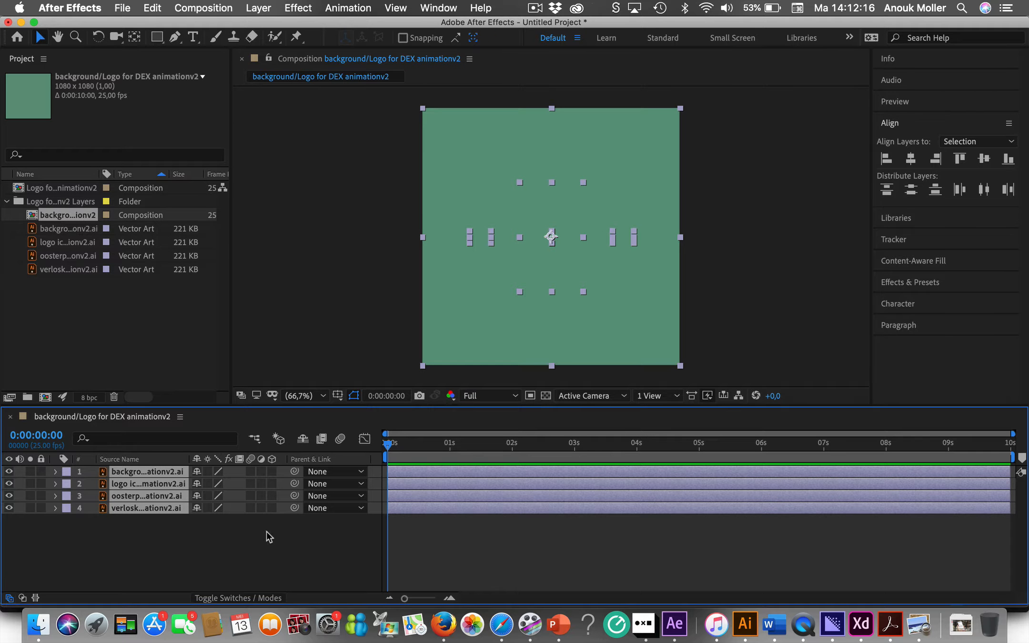
Scrub the playhead to about 3 seconds and inspect the timeline bars of the four layers
click(251, 568)
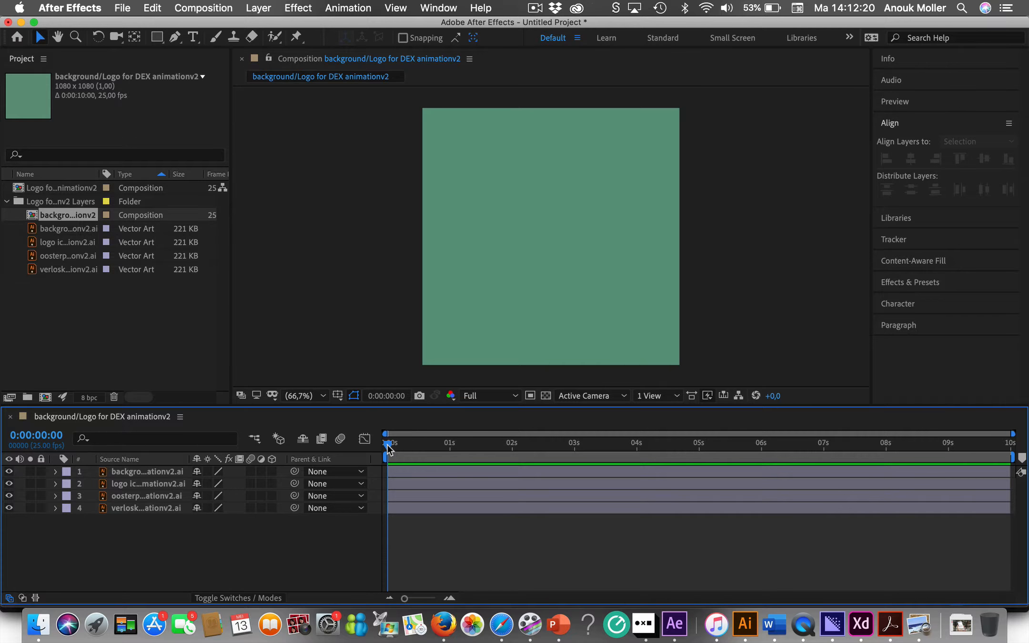
drag(387, 444, 585, 450)
click(443, 472)
click(438, 483)
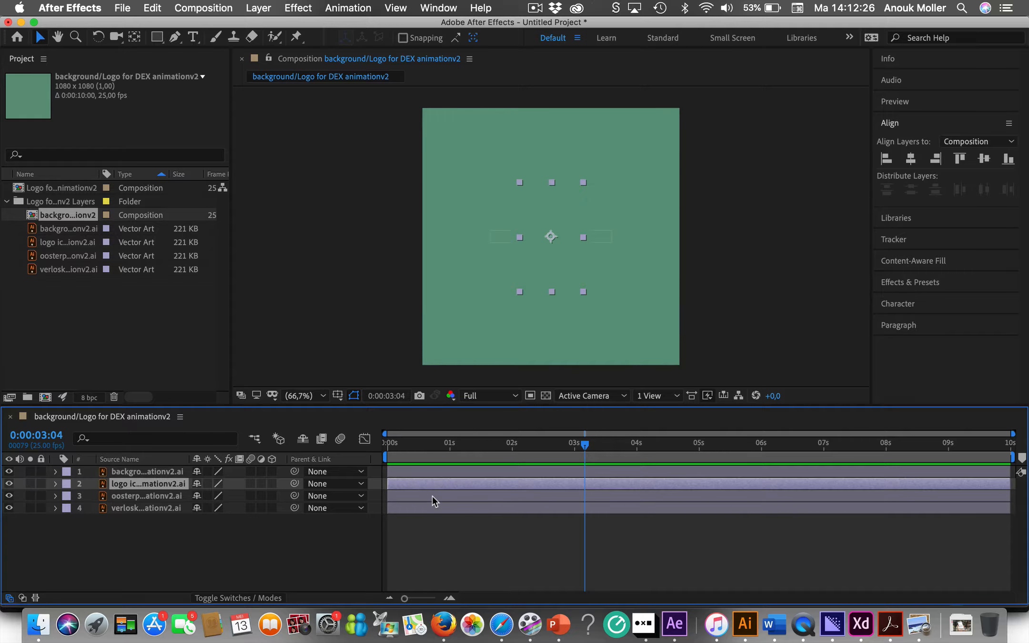
click(432, 496)
click(424, 512)
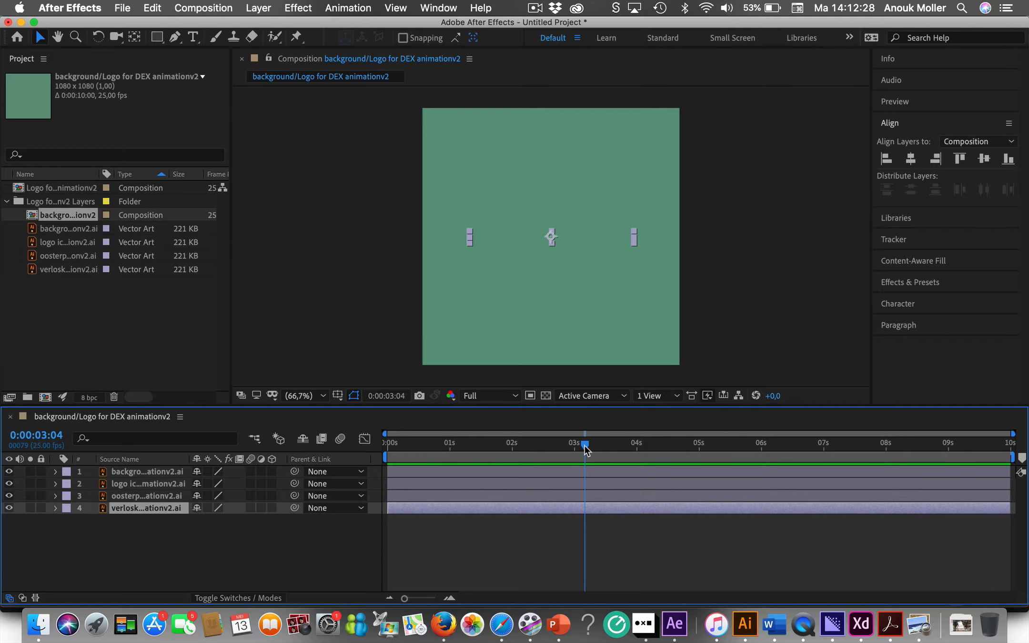
Move the playhead back to 0:00:01:09 and preview the composition's playback
drag(586, 451, 473, 467)
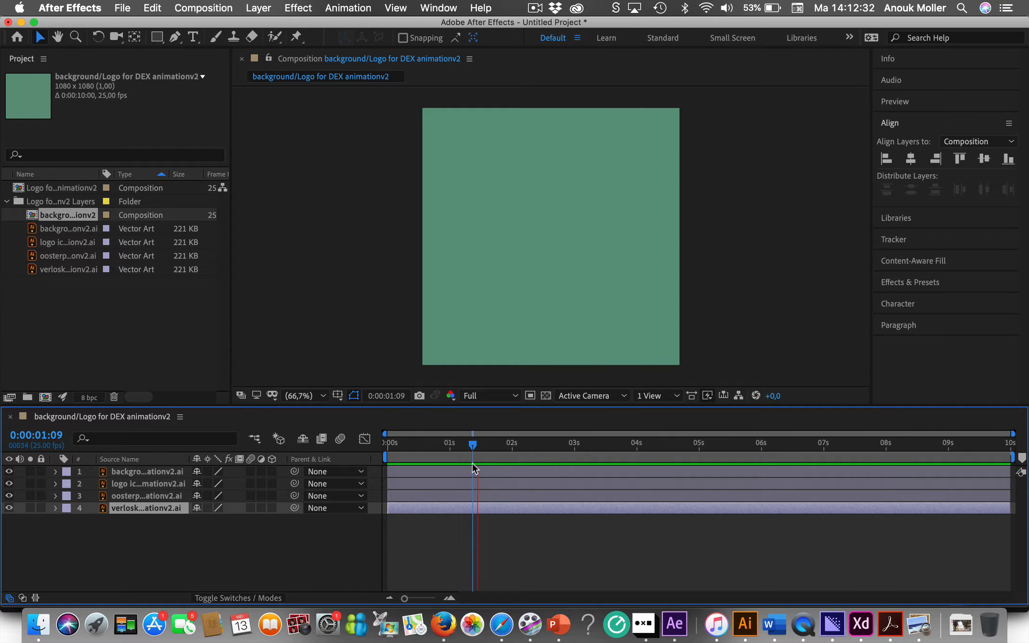
key(space)
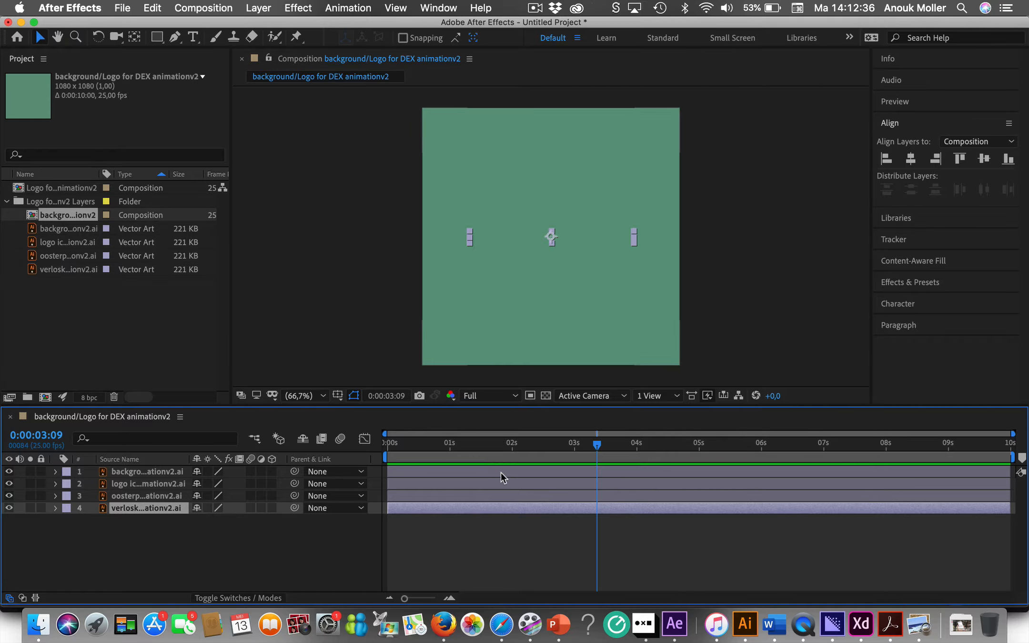
key(space)
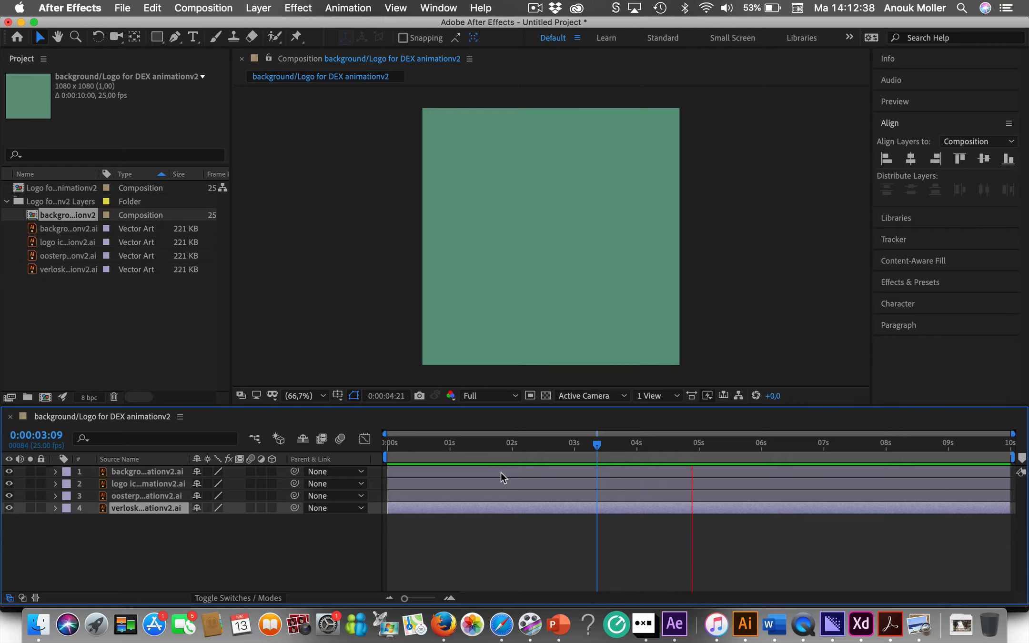
key(space)
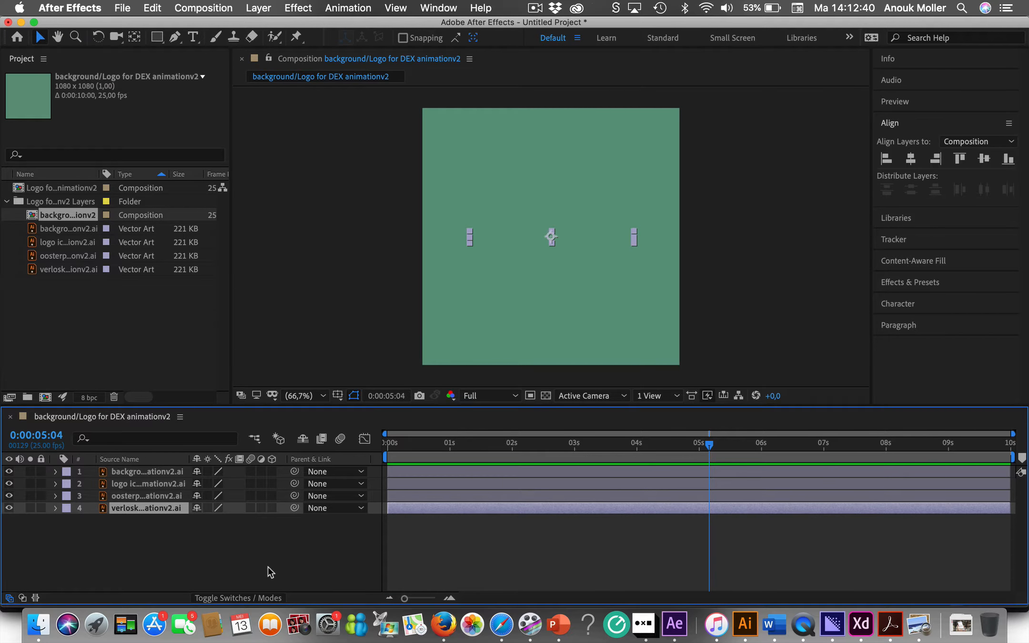
click(267, 567)
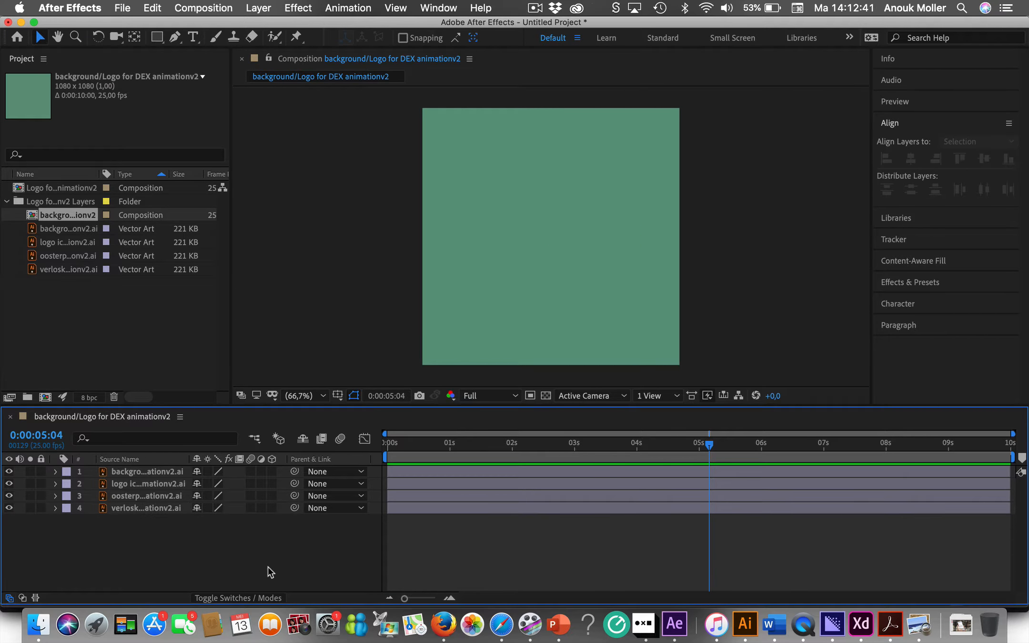
Check the stacking order of the background, logo icon, oosterpark and verloskundigen layers in the composition
click(541, 247)
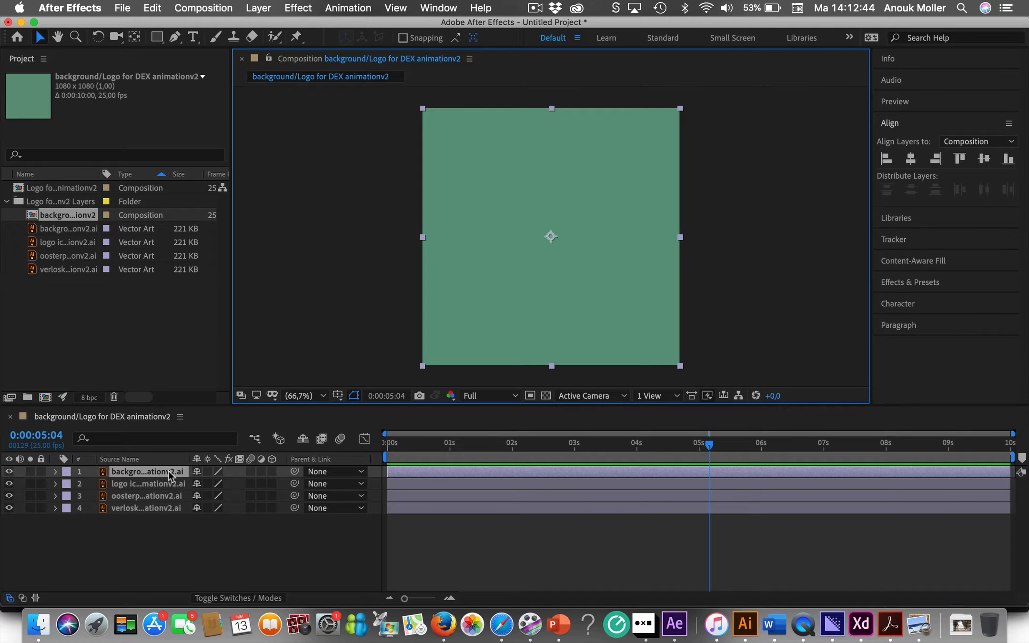
click(158, 484)
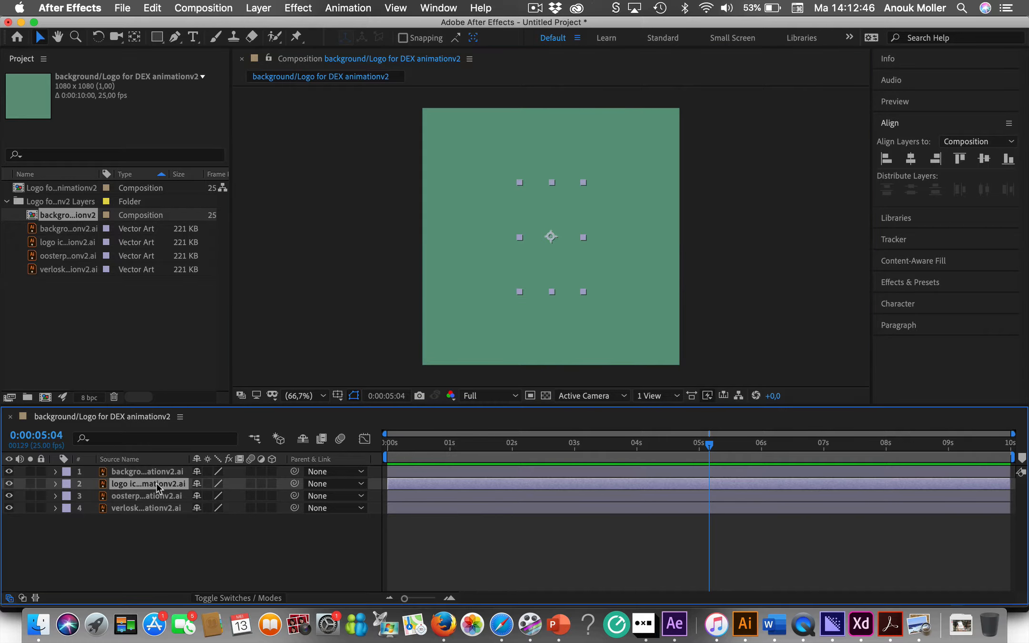
click(119, 472)
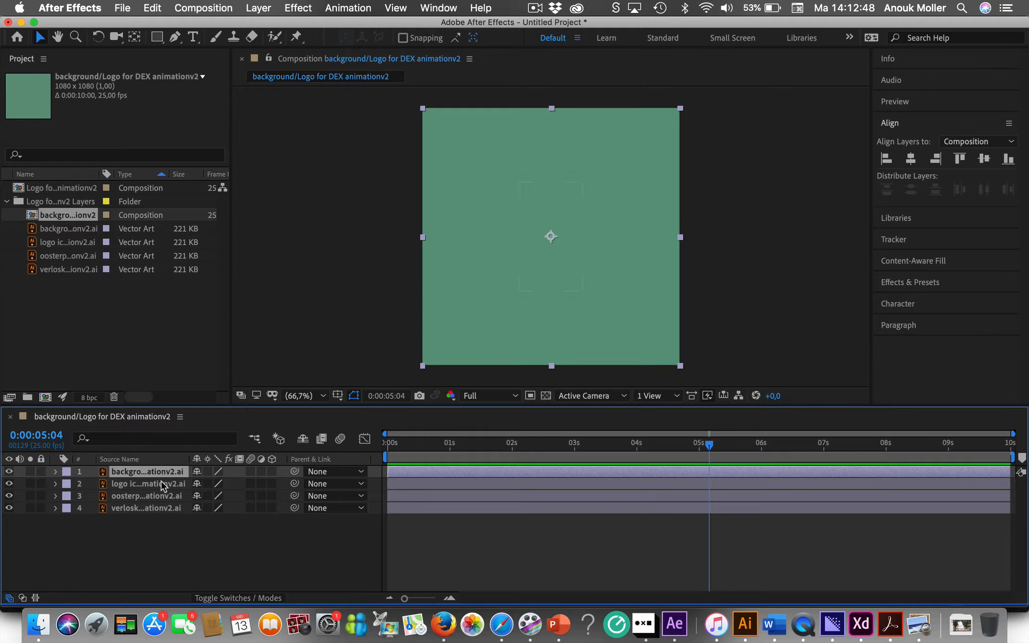
click(162, 498)
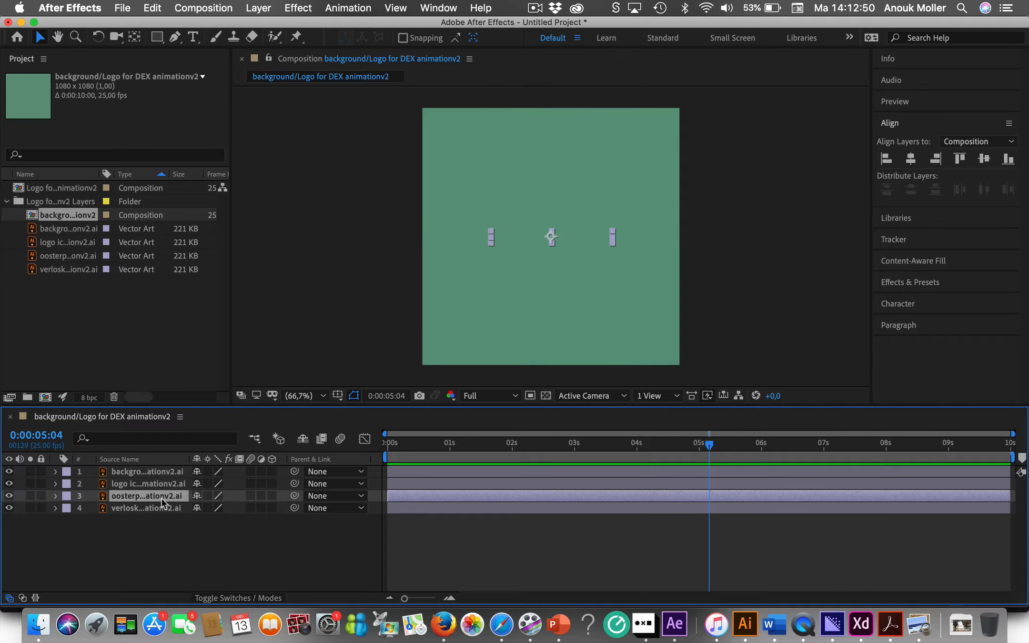
click(150, 509)
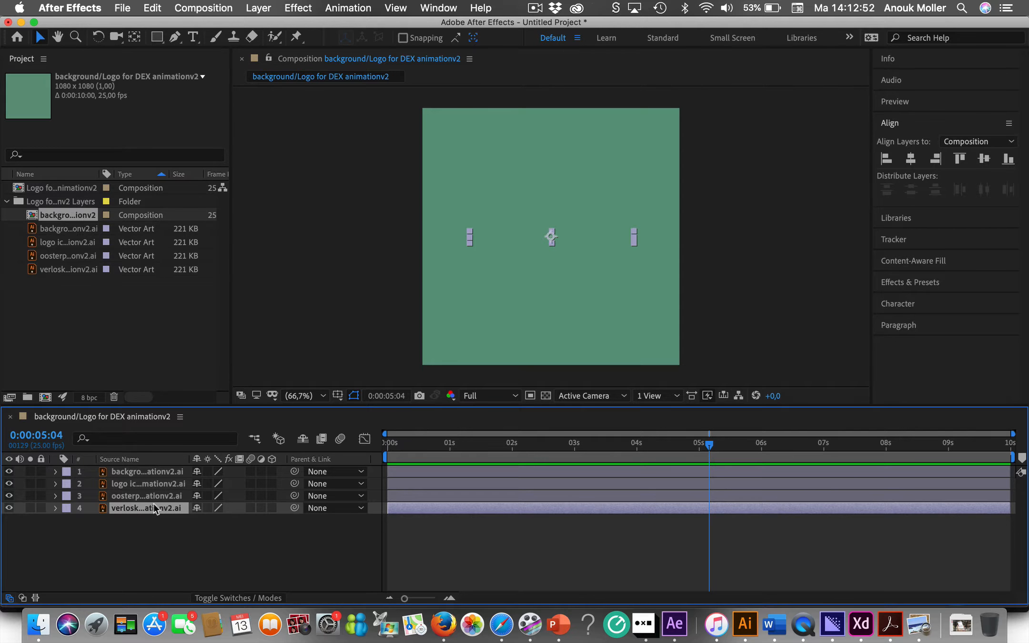
click(156, 471)
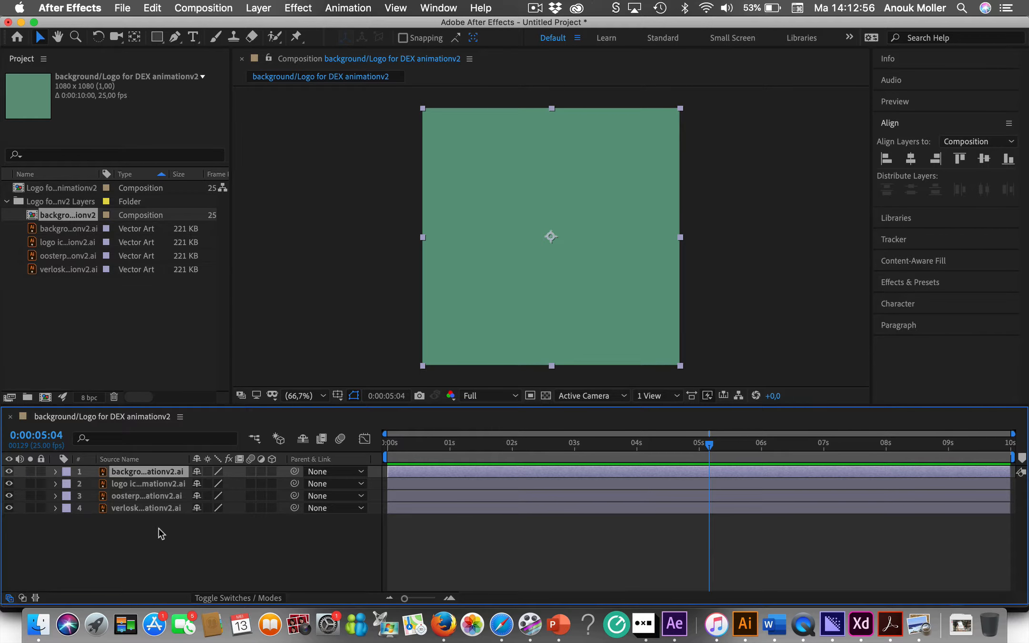
click(61, 575)
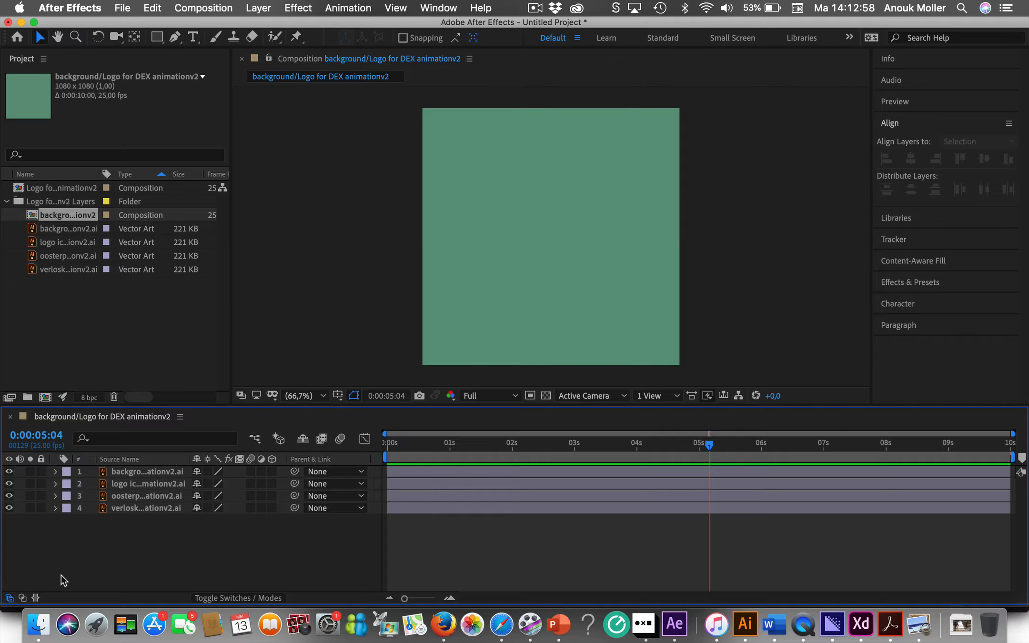
Move the background layer beneath the logo icon and text layers and lock it against accidental movement
click(133, 470)
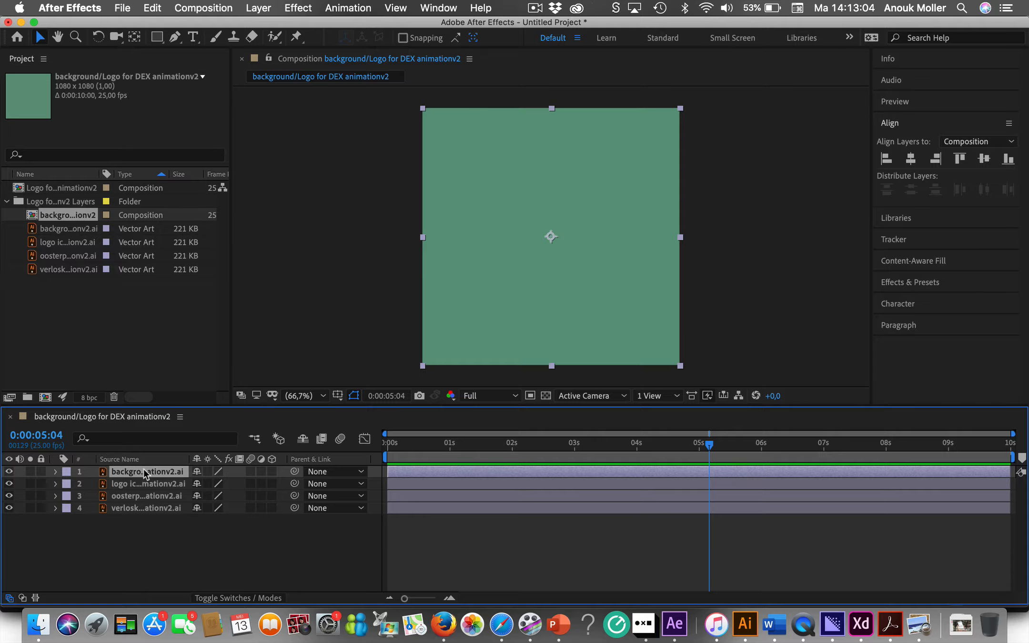
drag(143, 471, 145, 513)
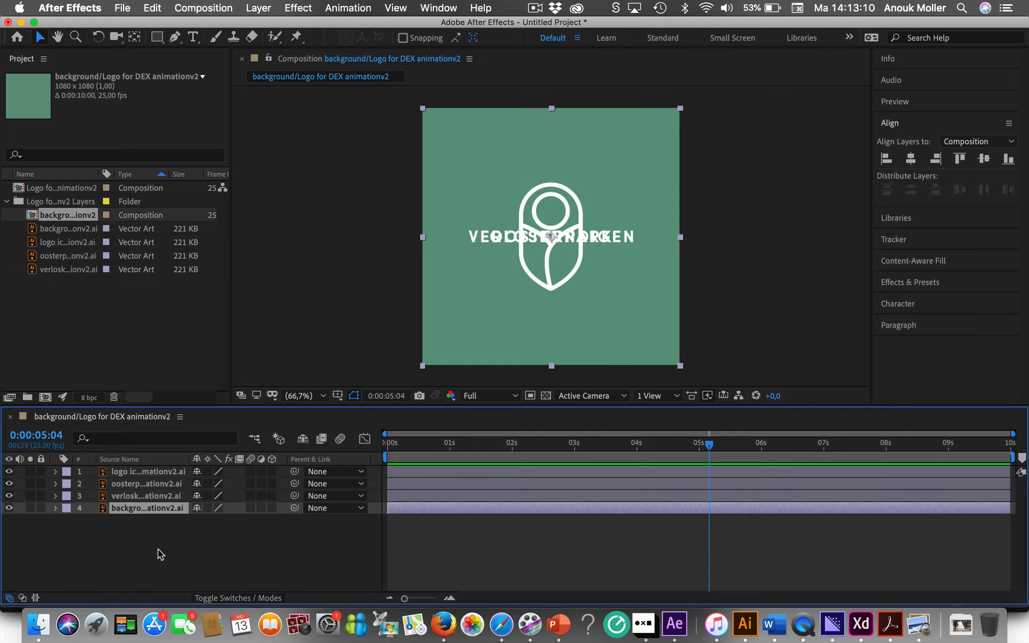
drag(506, 340, 588, 341)
key(super+z)
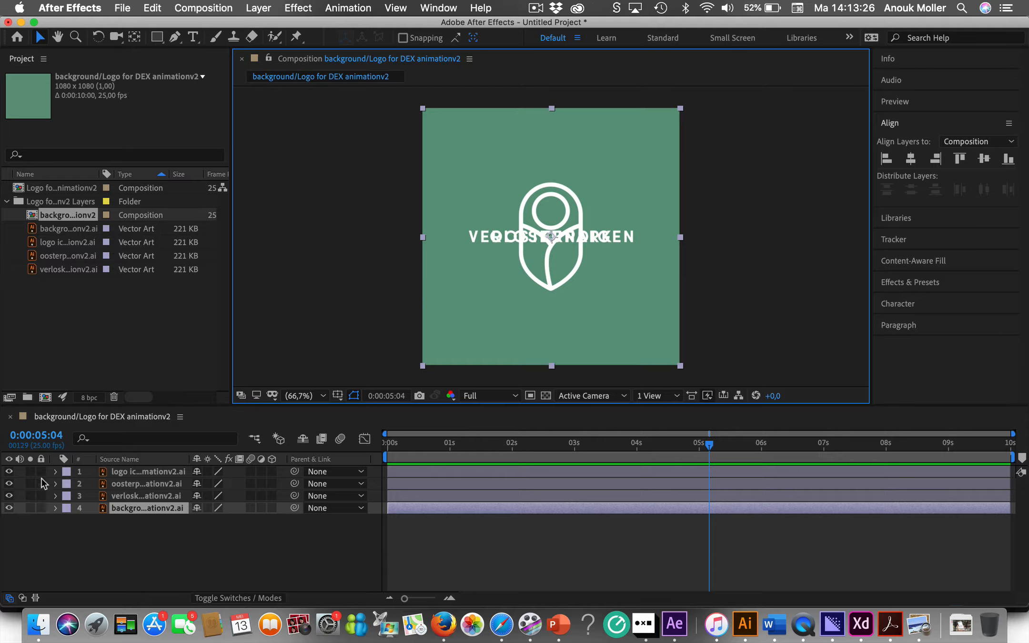
click(41, 507)
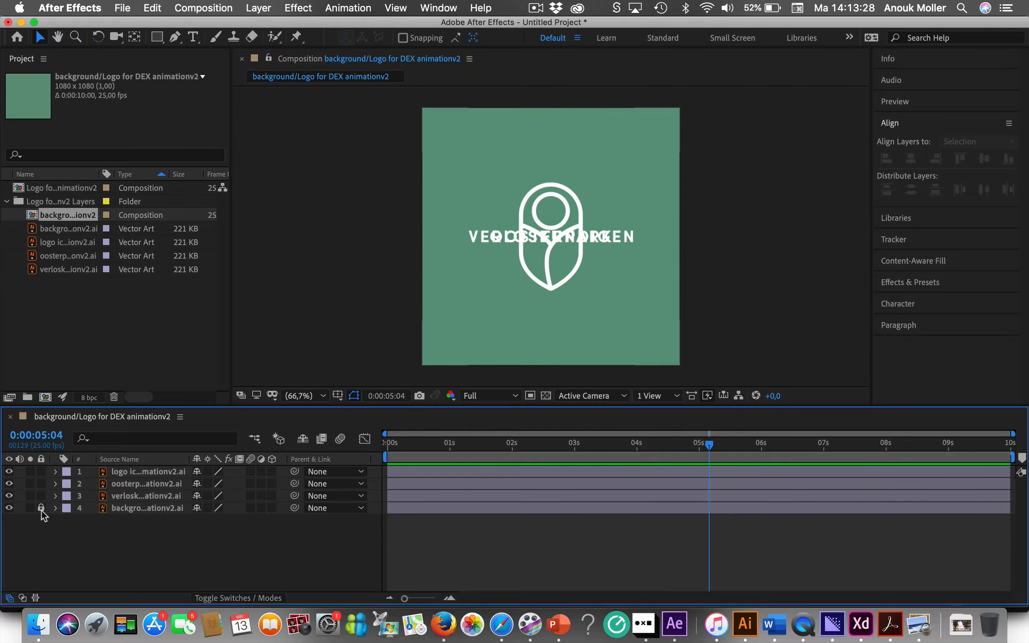
drag(655, 308, 611, 344)
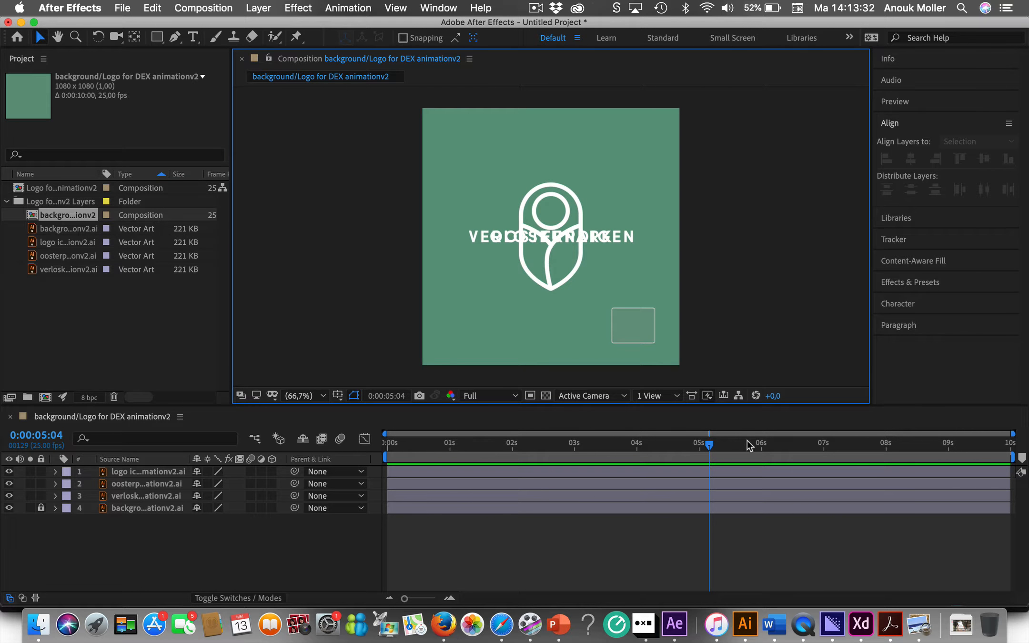
Return the playhead to the start of the composition at 0:00:00:00
drag(711, 446, 376, 449)
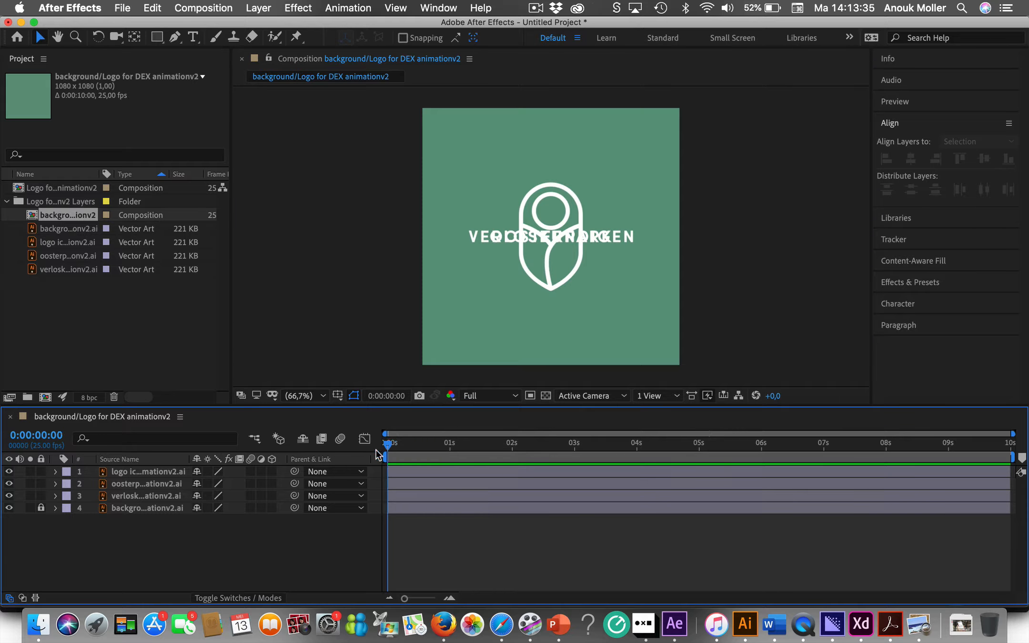
click(157, 498)
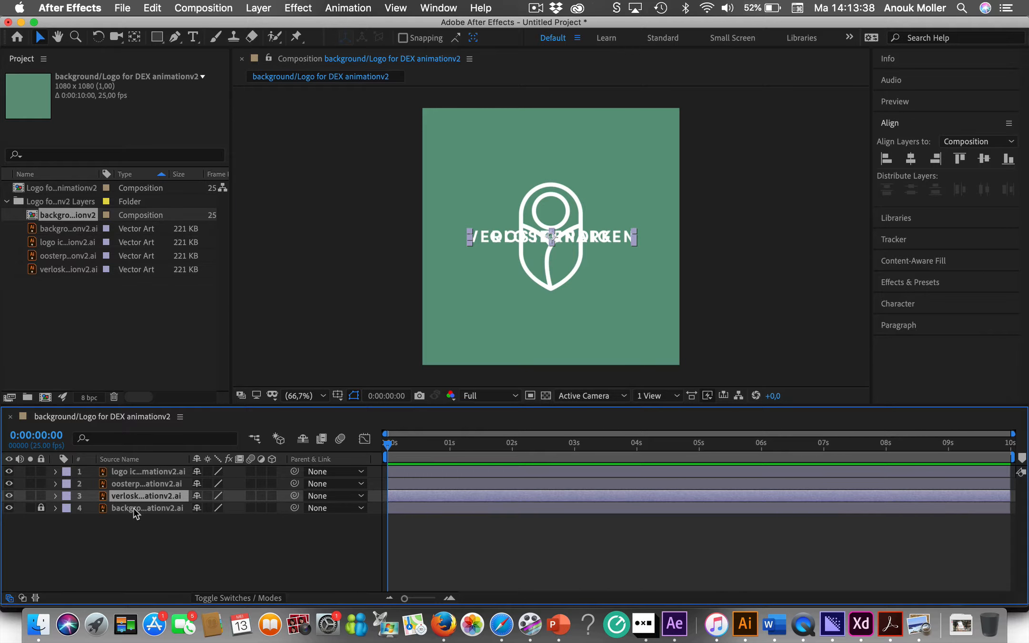
click(136, 509)
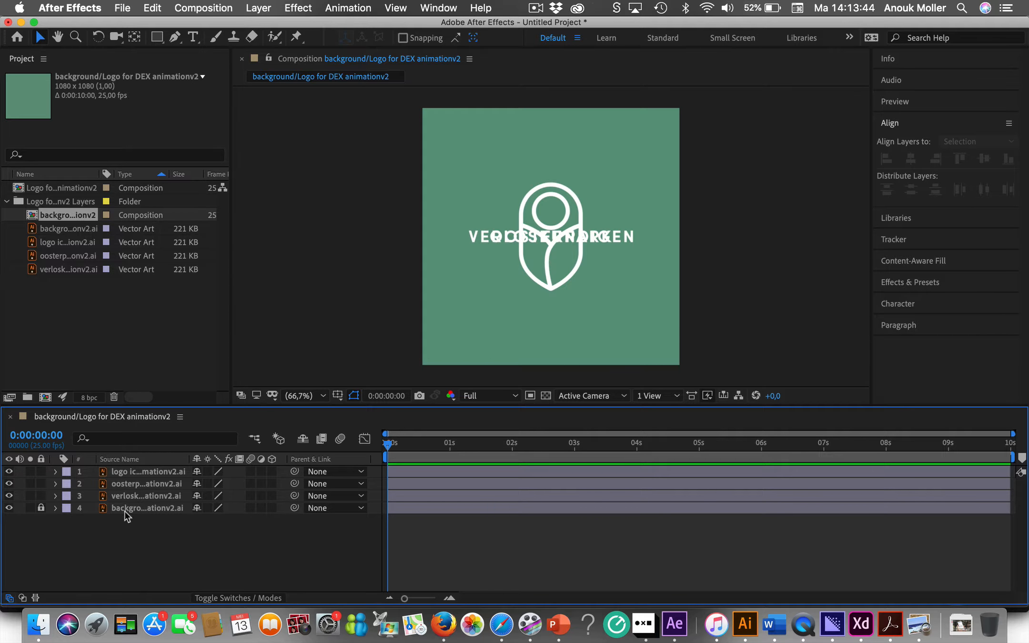
Unlock the background layer and shorten its name to background
click(139, 508)
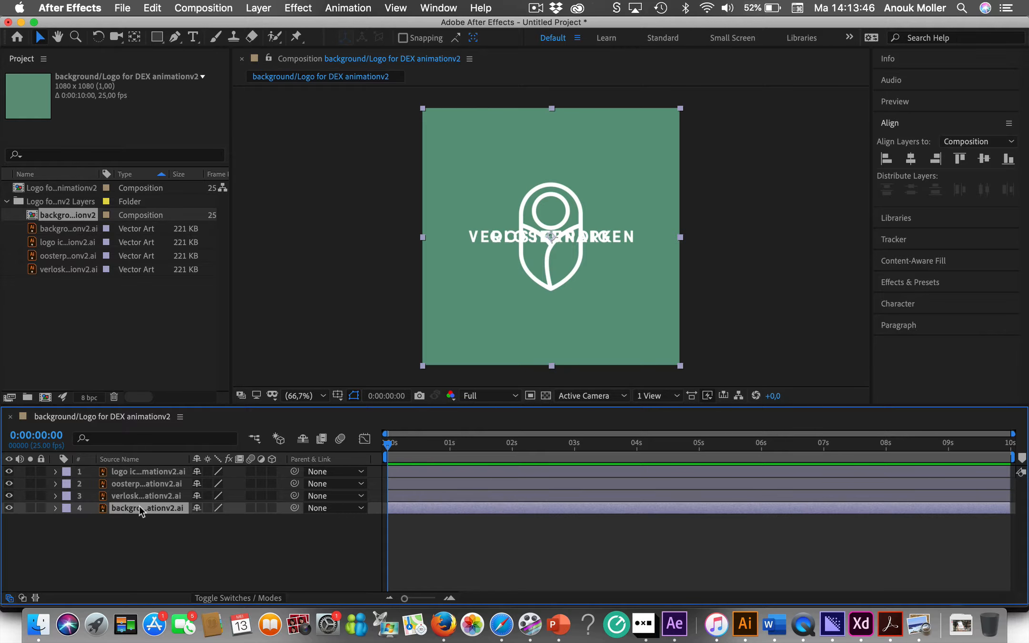
right_click(140, 508)
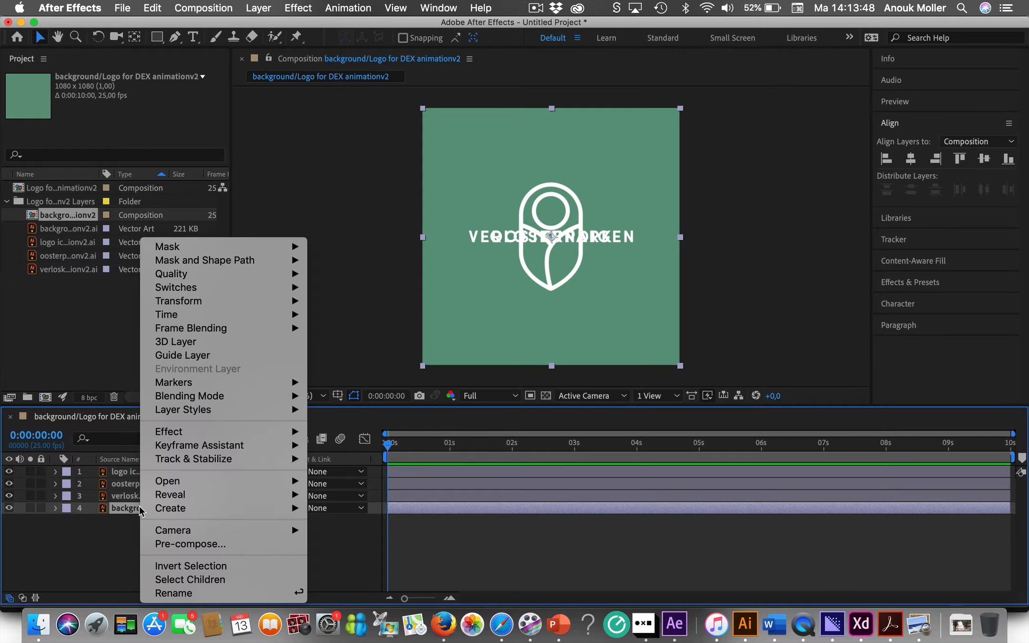
click(183, 594)
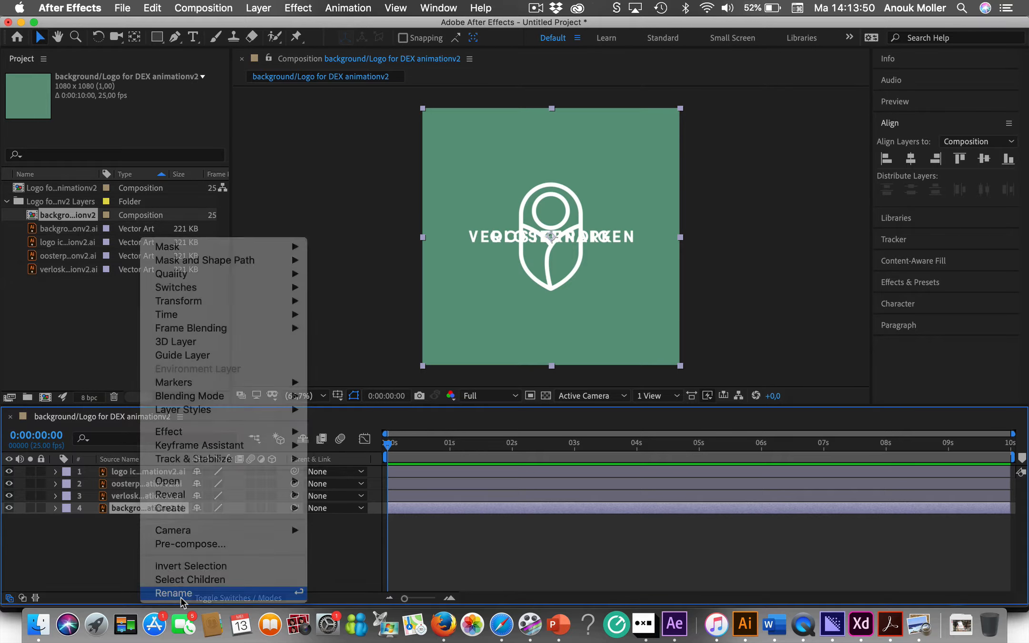
click(165, 509)
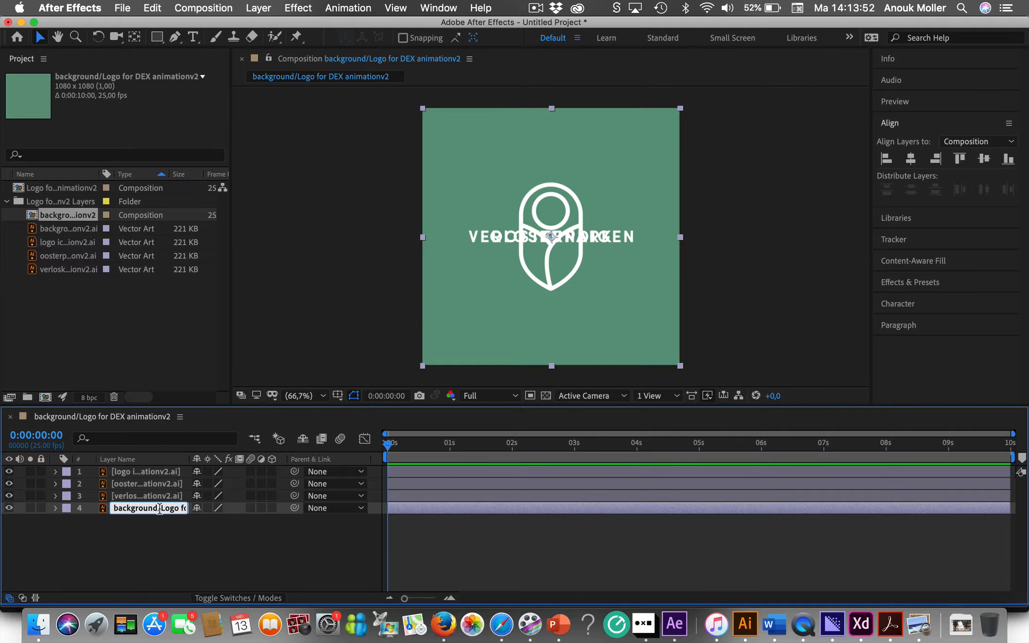
drag(159, 509, 209, 510)
key(BackSpace)
key(BackSpace)
key(Return)
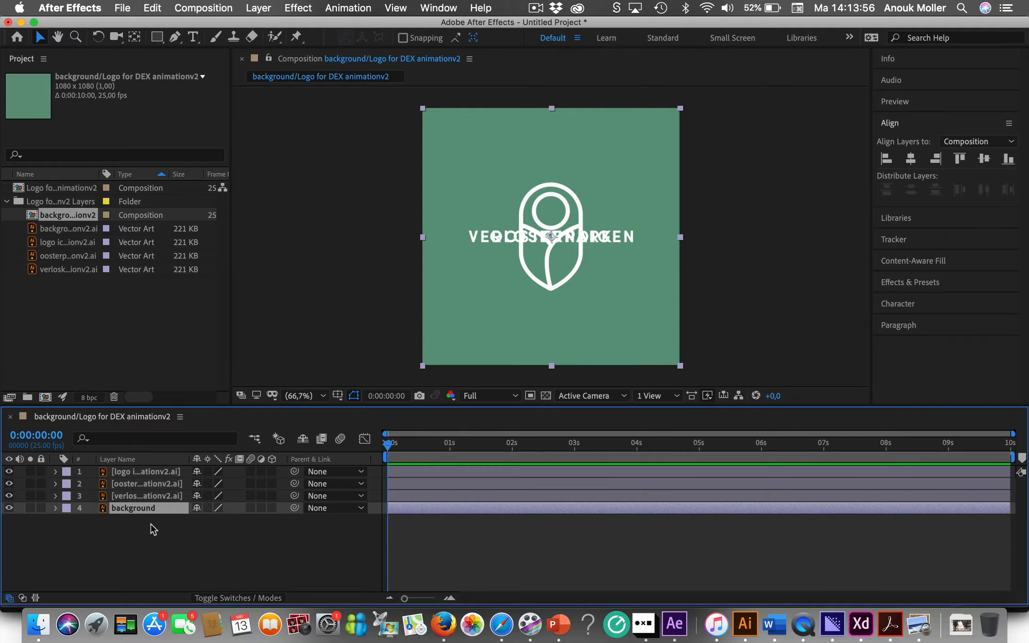
Shorten the name of the third layer, the verloskundigen text, to verloskundigen
click(129, 496)
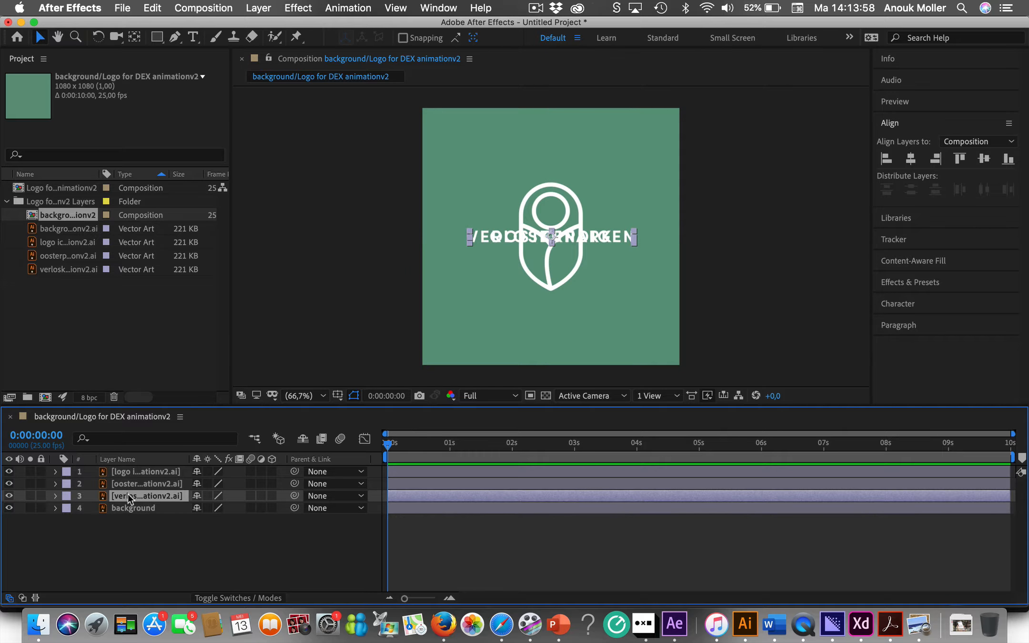
right_click(128, 495)
click(164, 590)
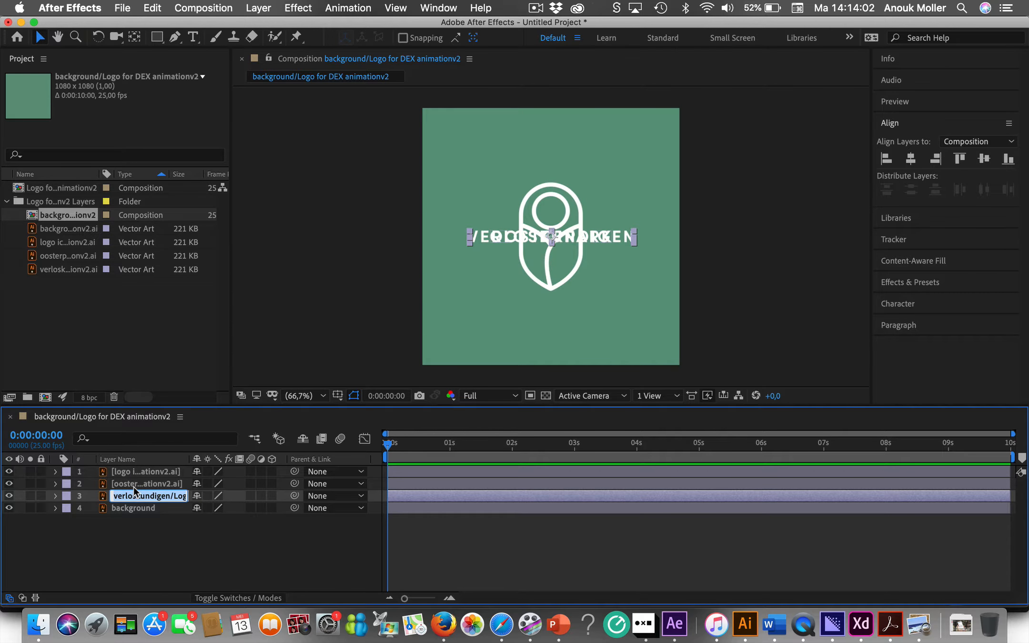
drag(168, 495, 204, 498)
key(BackSpace)
key(Return)
Shorten the name of the second layer, the oosterpark text, to oosterpark
click(127, 483)
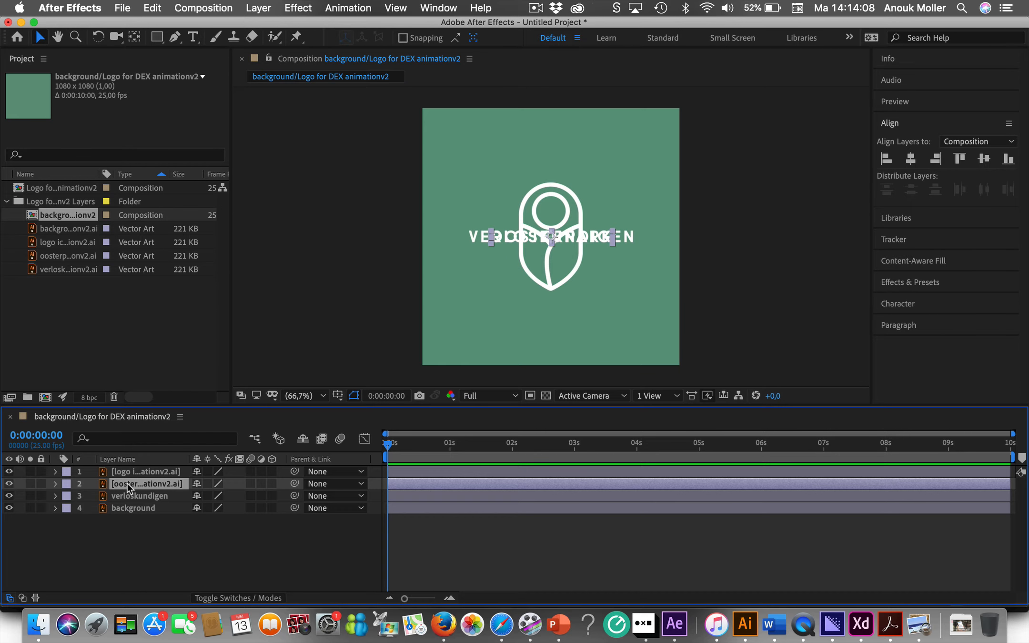
right_click(127, 484)
click(173, 596)
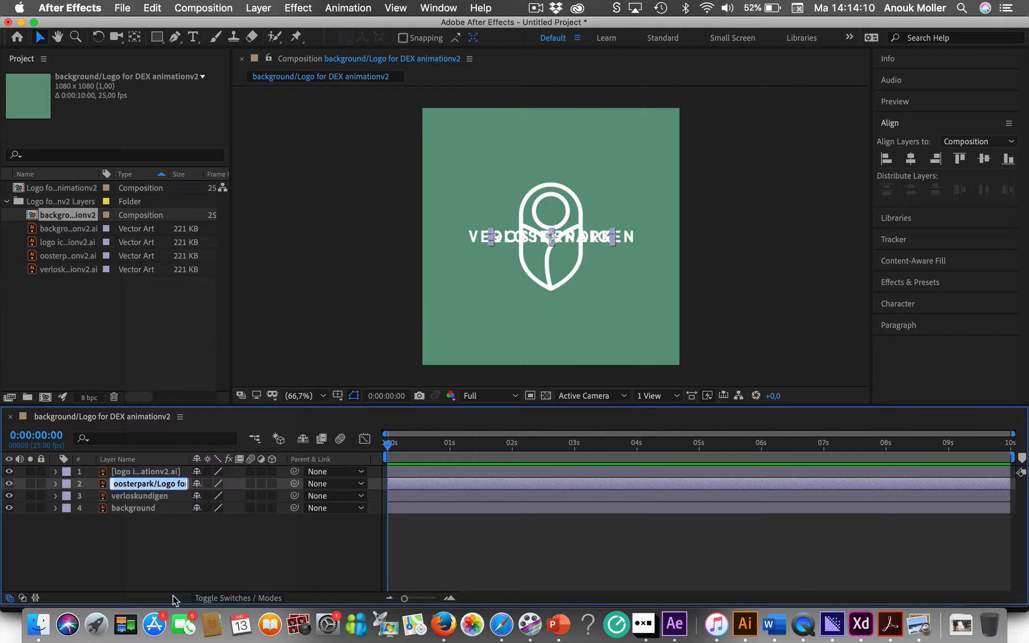
click(156, 483)
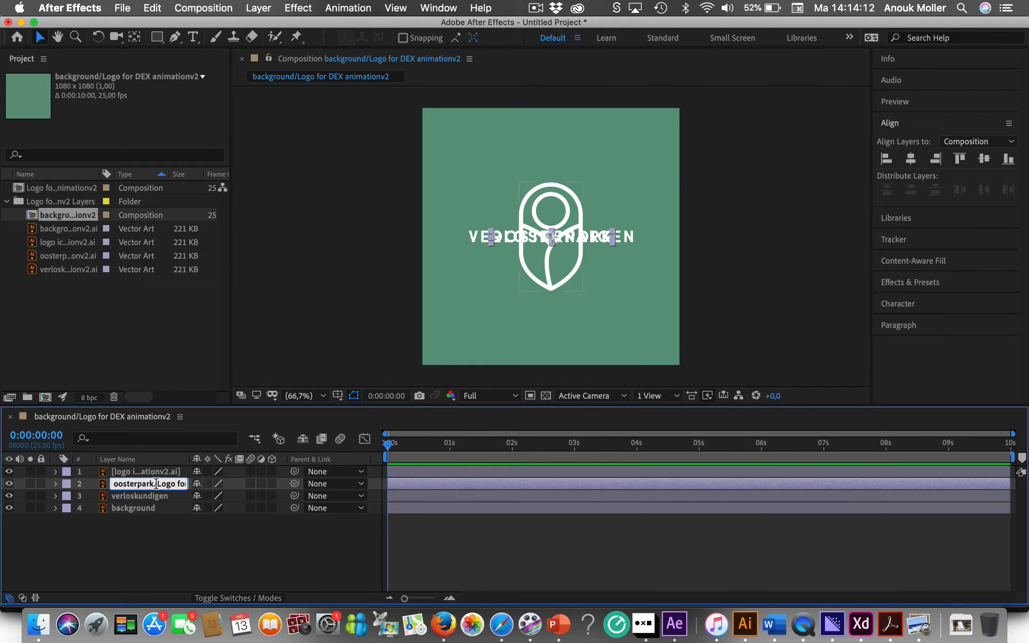
drag(156, 483, 235, 485)
key(BackSpace)
key(Return)
Shorten the name of the topmost layer to logo icon and deselect it
click(130, 471)
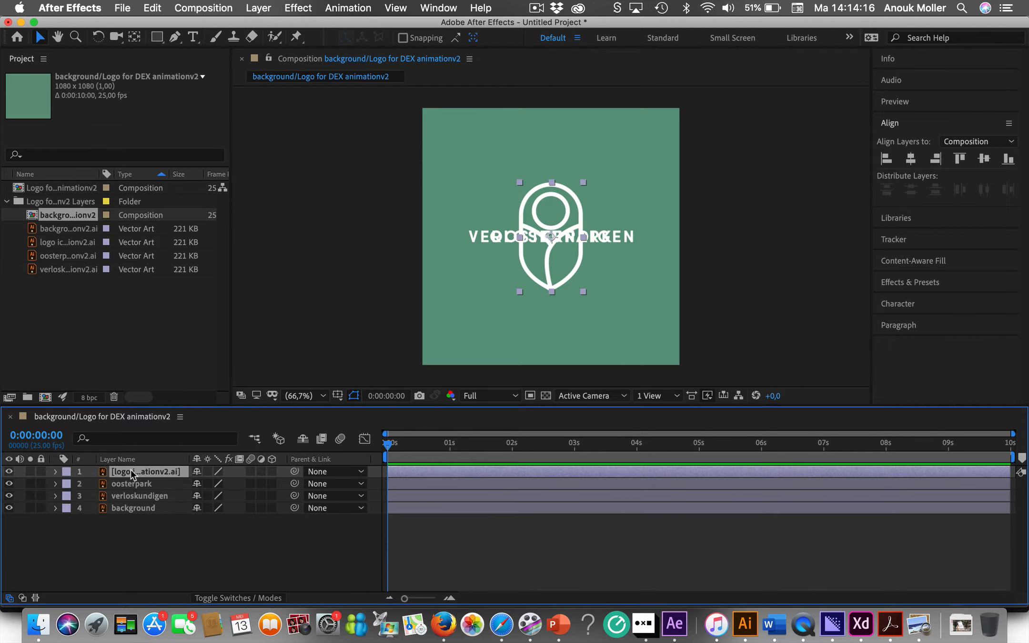
right_click(130, 470)
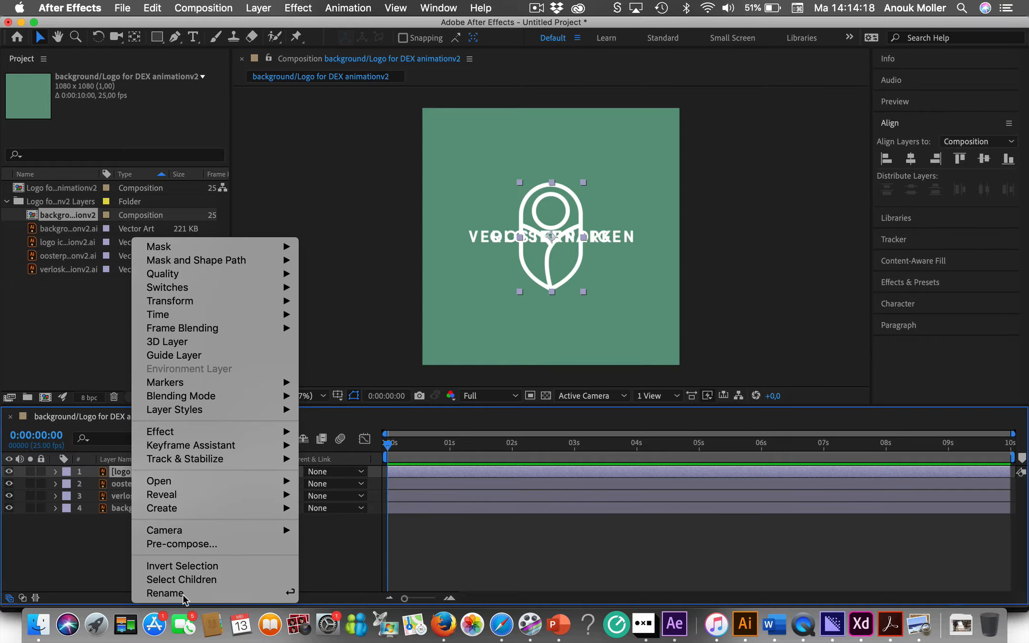
click(165, 593)
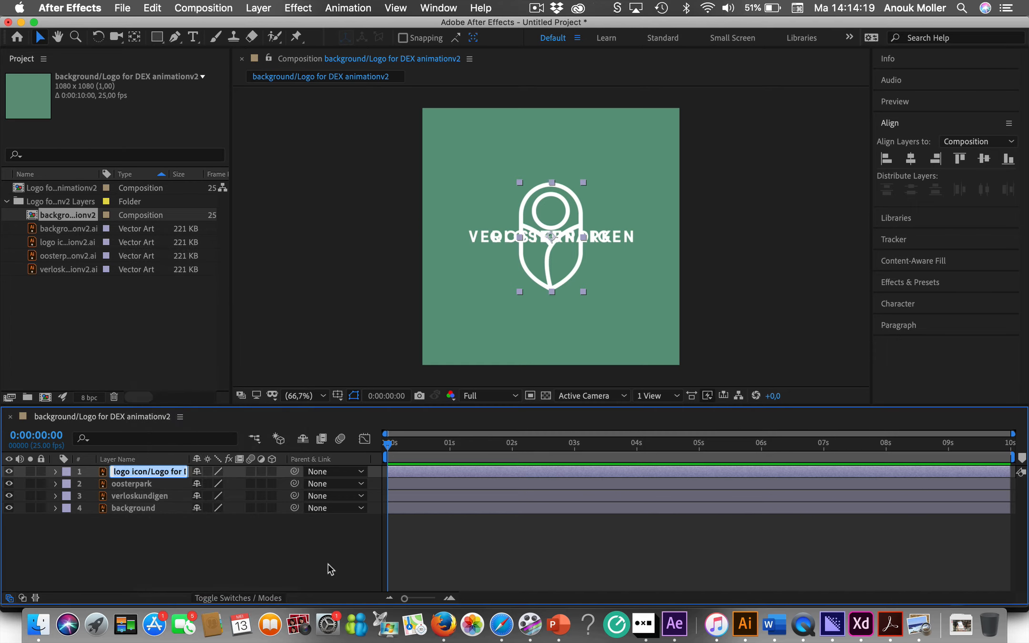
click(132, 472)
drag(145, 472, 217, 472)
key(BackSpace)
key(Return)
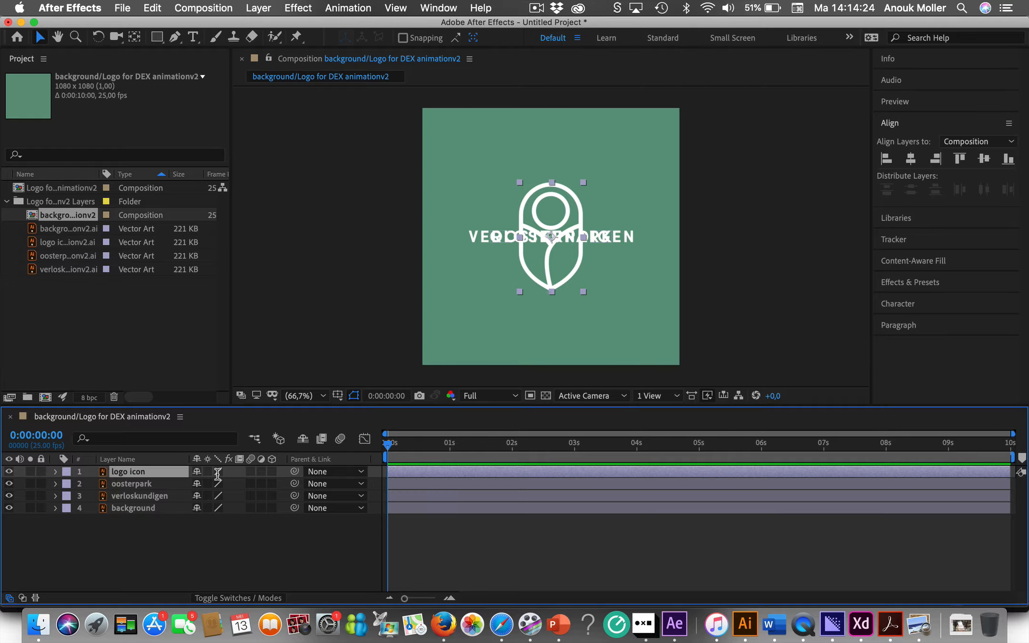
click(104, 555)
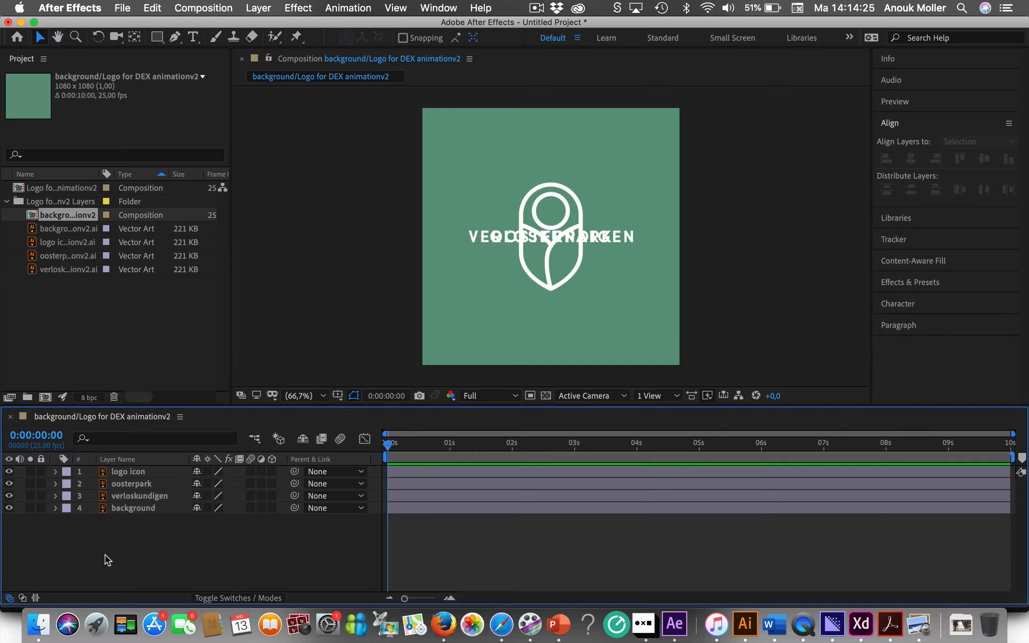
Turn on continuous rasterization for the logo icon, oosterpark and verloskundigen layers
click(207, 472)
click(208, 483)
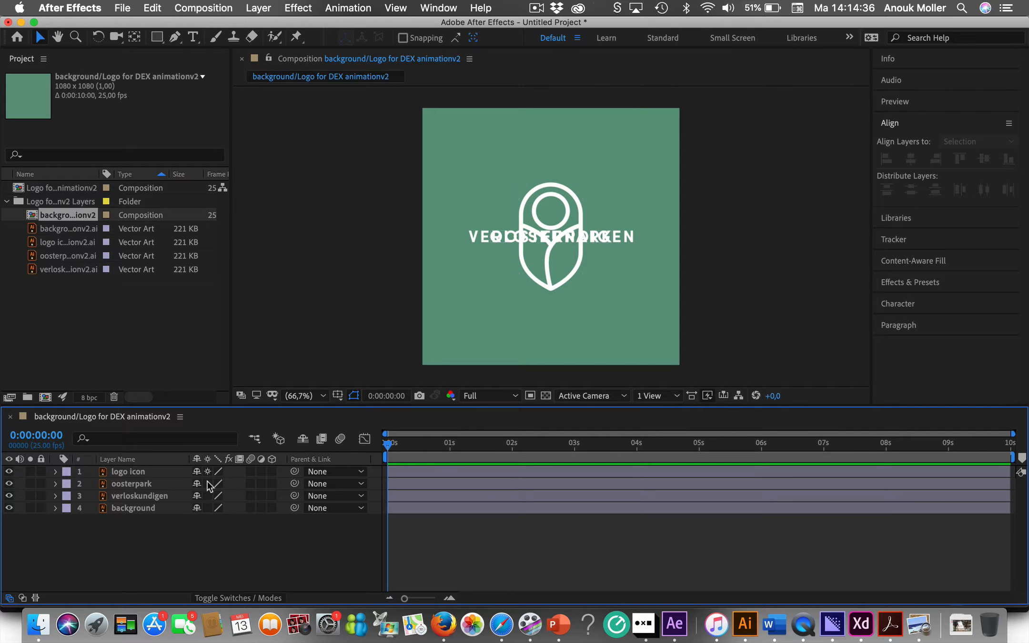
click(208, 496)
Convert the logo icon layer into editable outlines with Create Shapes from Vector Layer
click(121, 472)
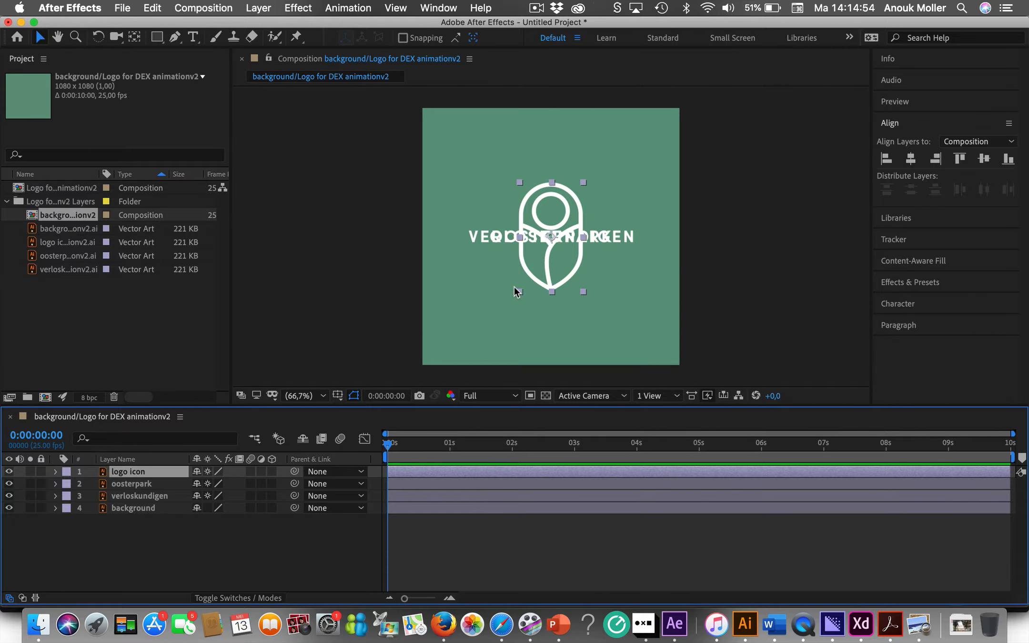
right_click(165, 473)
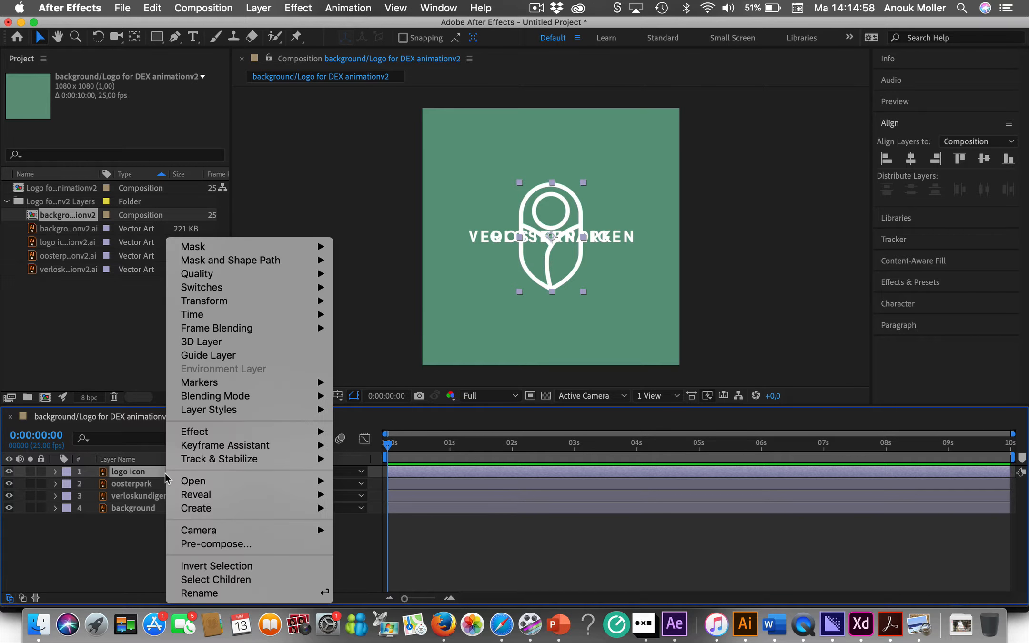
mouse_move(202, 517)
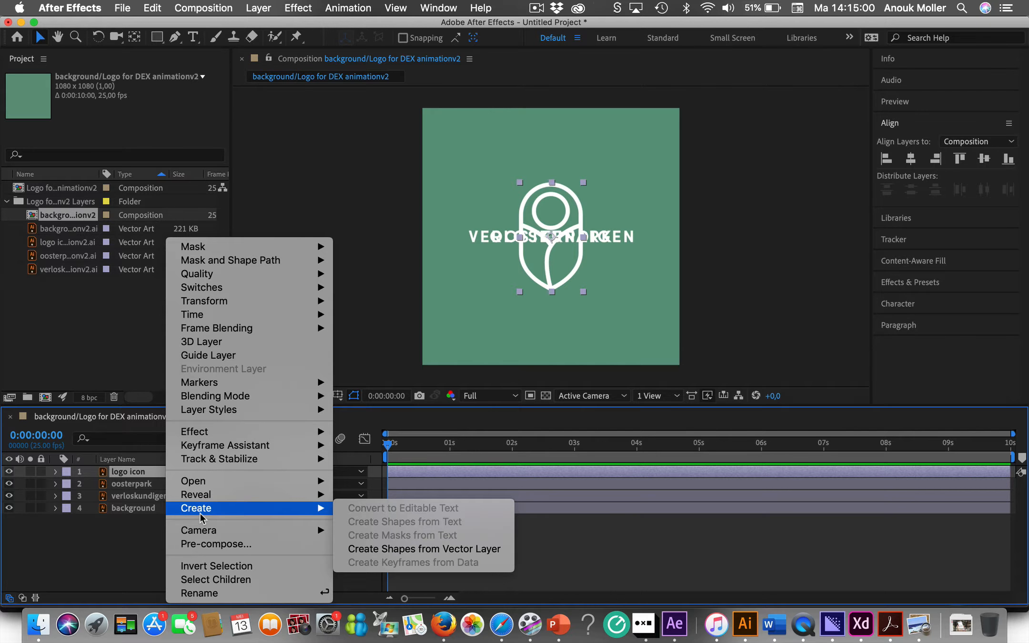
click(397, 549)
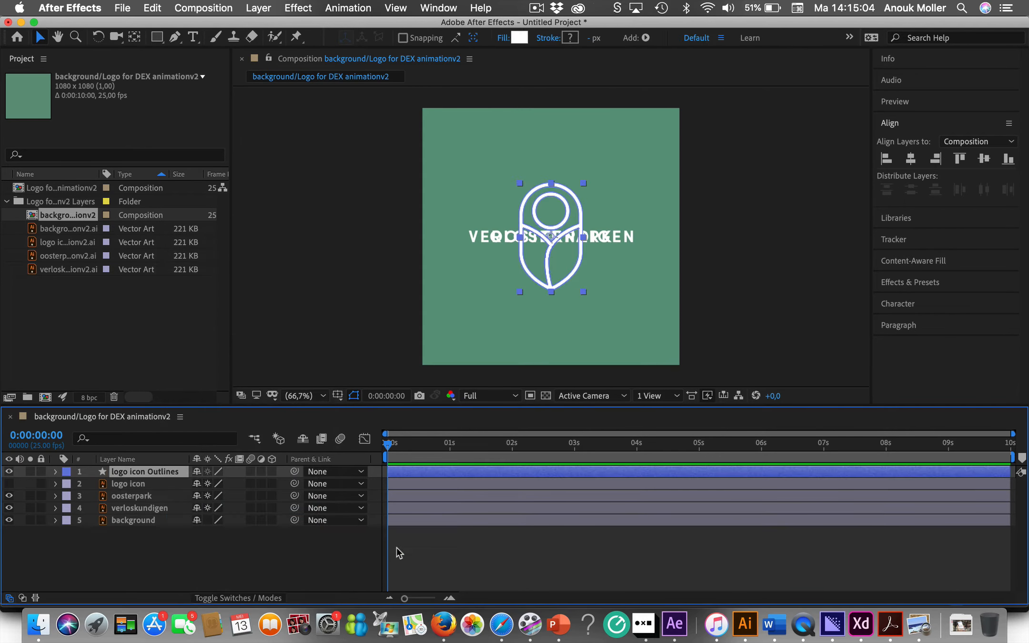
Try moving a point on the inner left edge of the logo icon outlines inward with the Pen tool, and undo the move
click(551, 290)
scroll(553, 290, up, 6)
scroll(552, 290, up, 2)
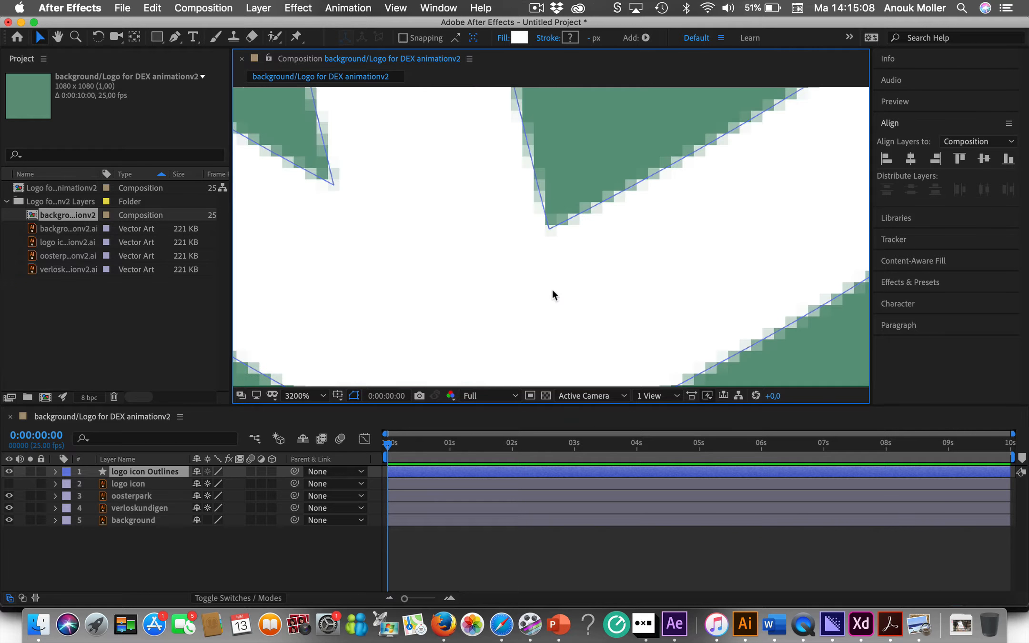
scroll(552, 289, down, 5)
scroll(552, 289, up, 4)
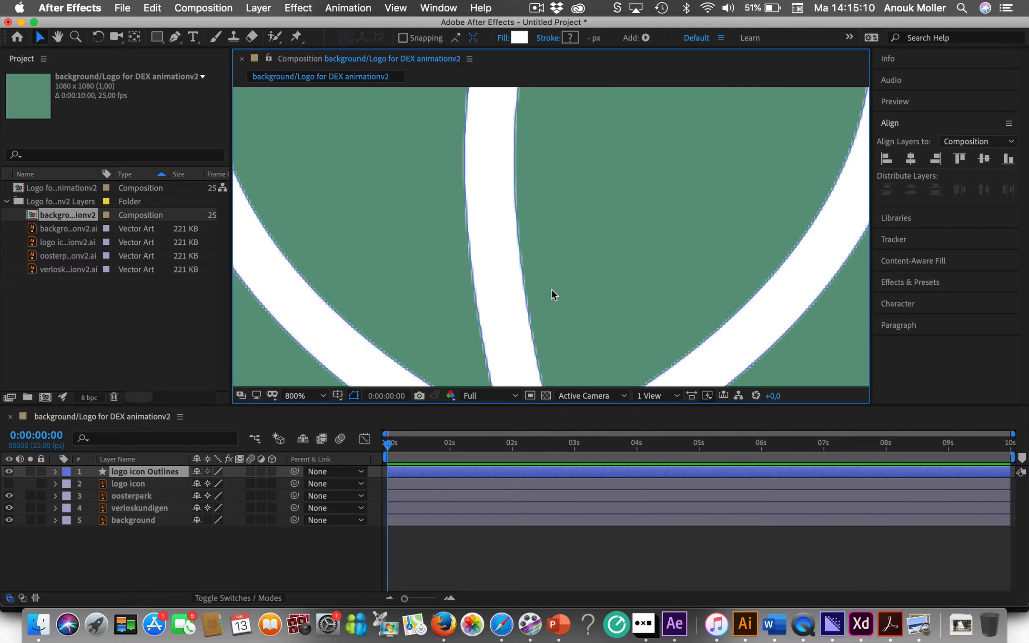
scroll(551, 290, down, 6)
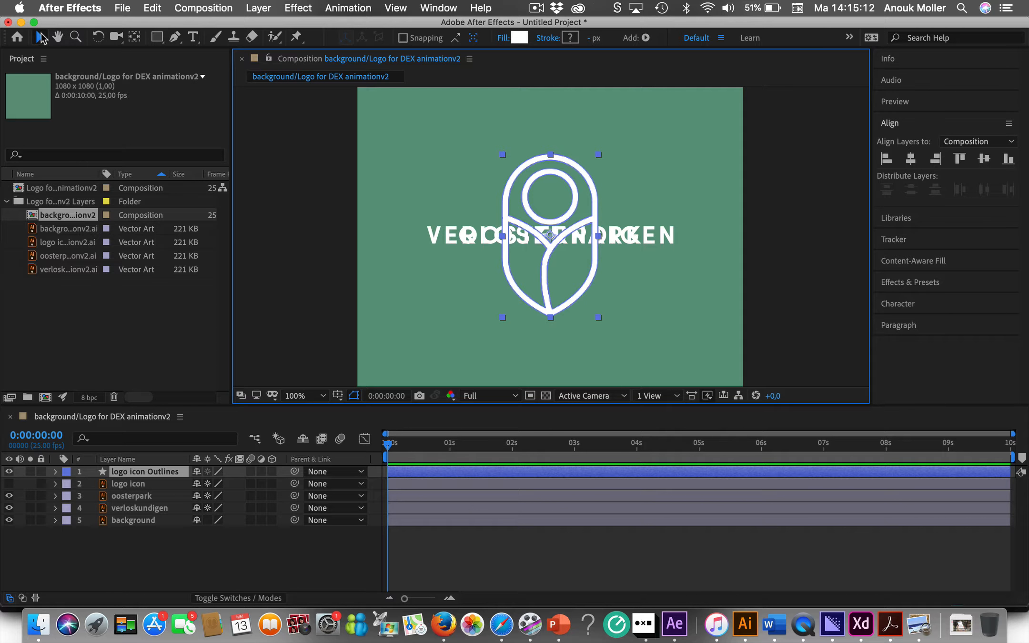
click(174, 38)
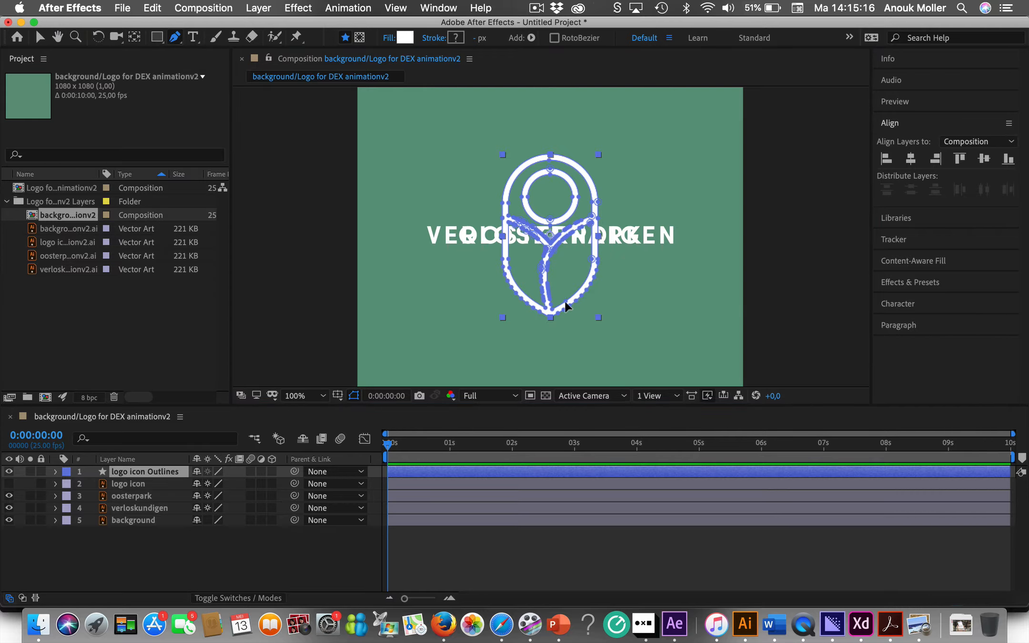
scroll(592, 264, up, 6)
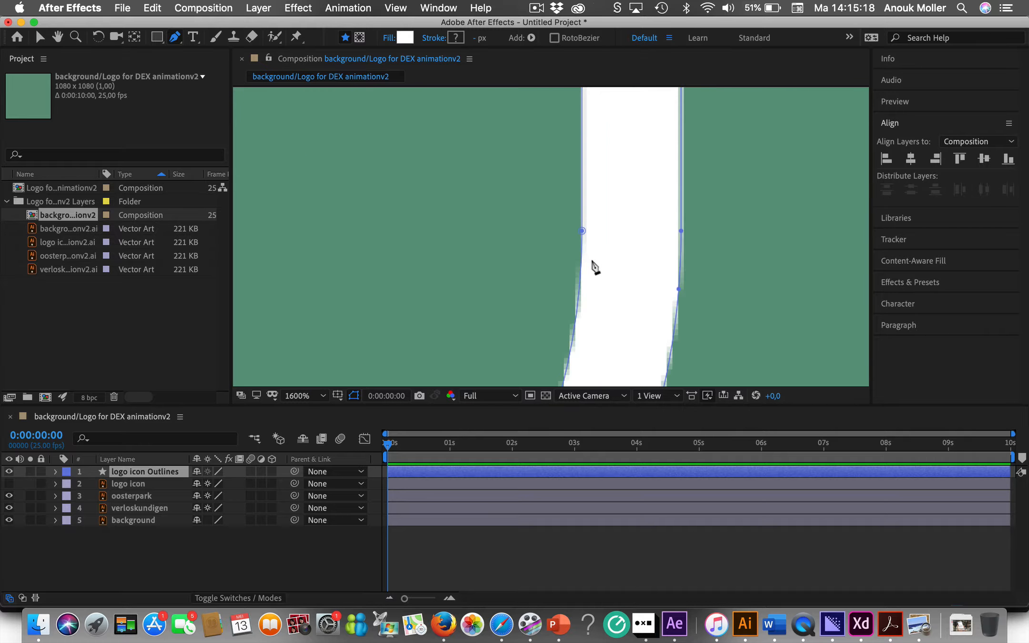
scroll(592, 262, down, 5)
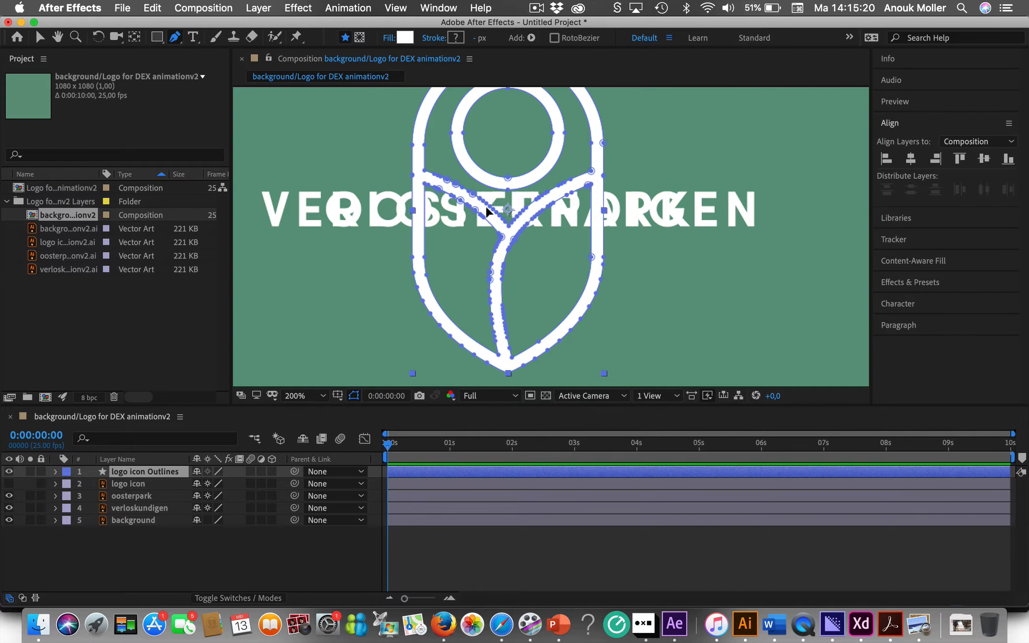
click(424, 144)
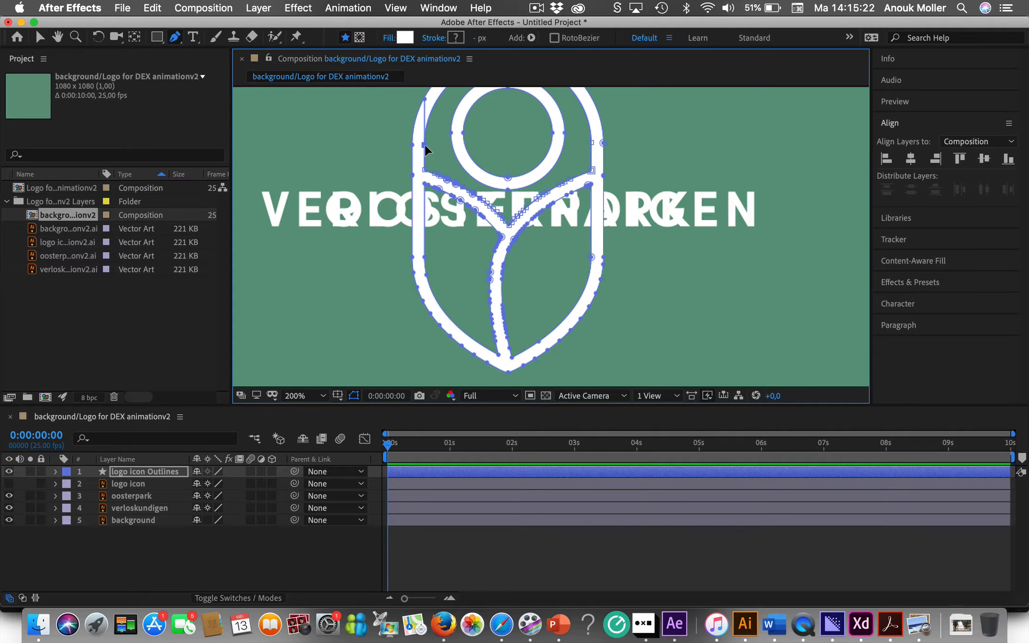
drag(424, 144, 455, 146)
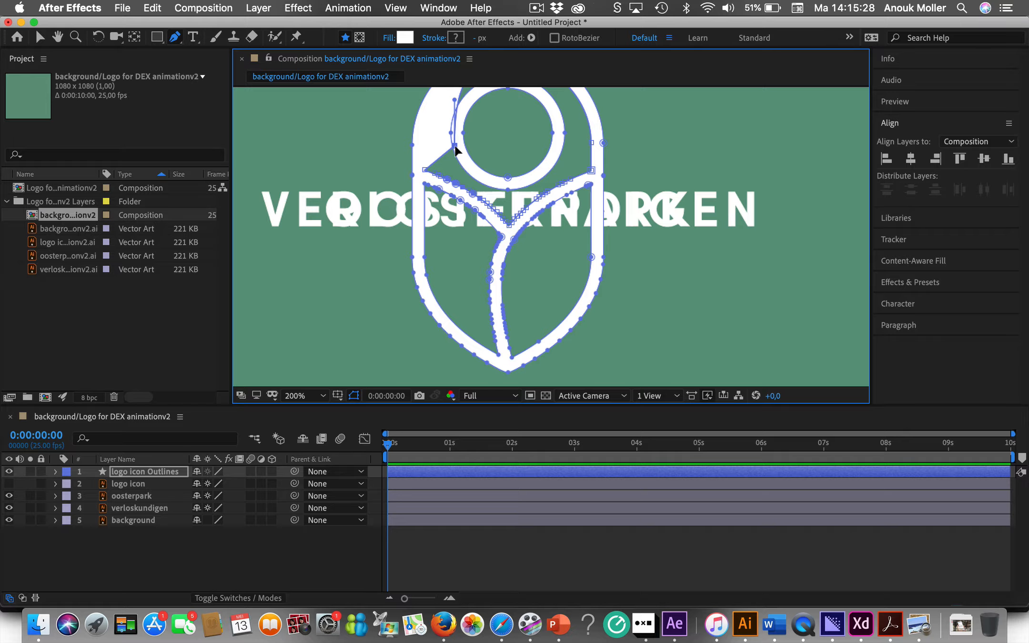
key(super+z)
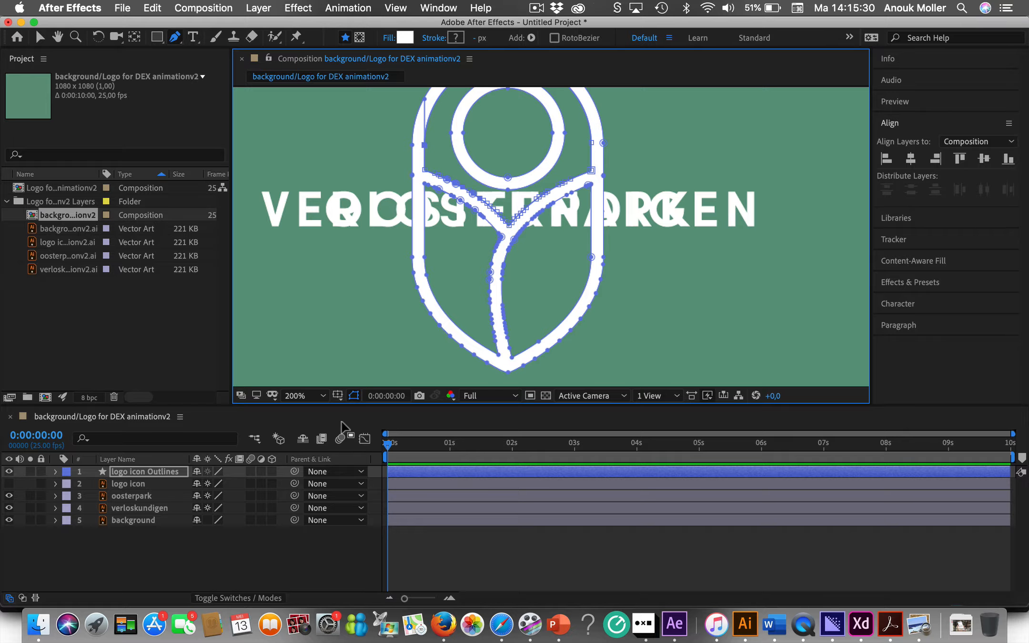
Delete the logo icon Outlines layer from the composition
click(199, 549)
click(164, 471)
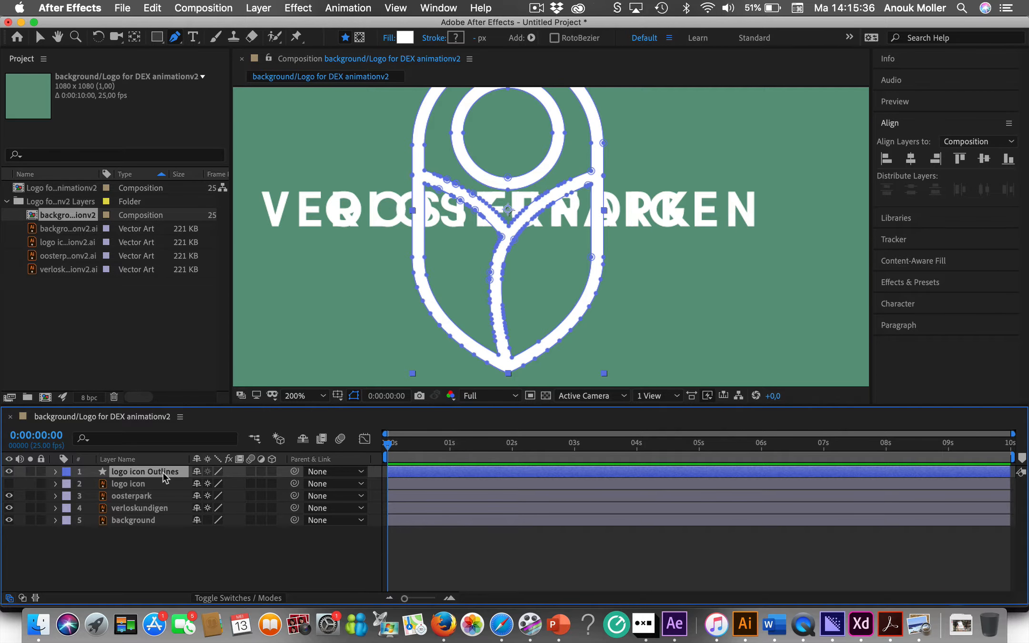
key(Delete)
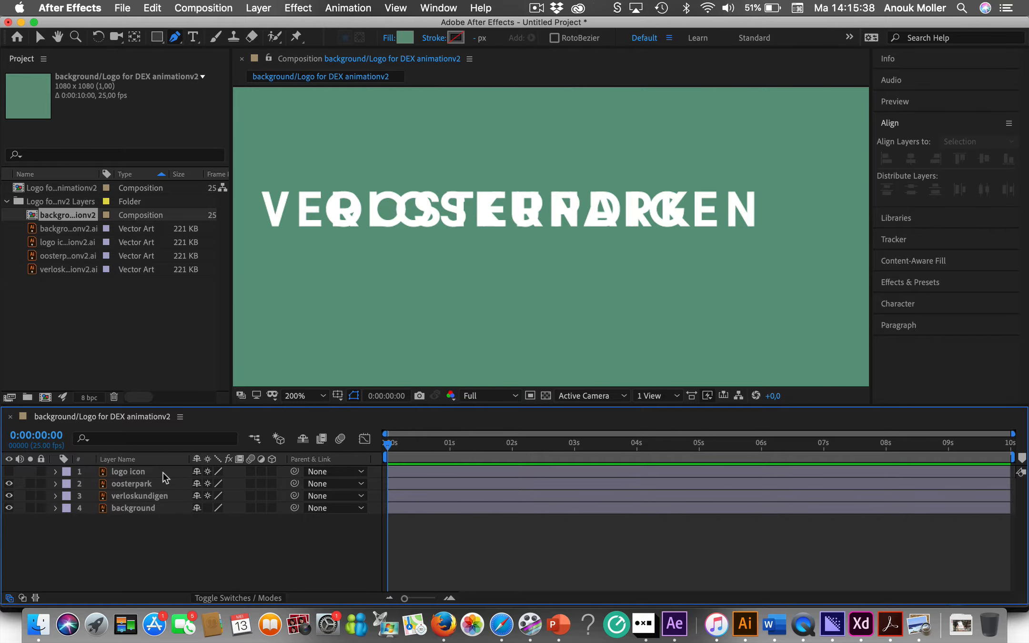
click(405, 310)
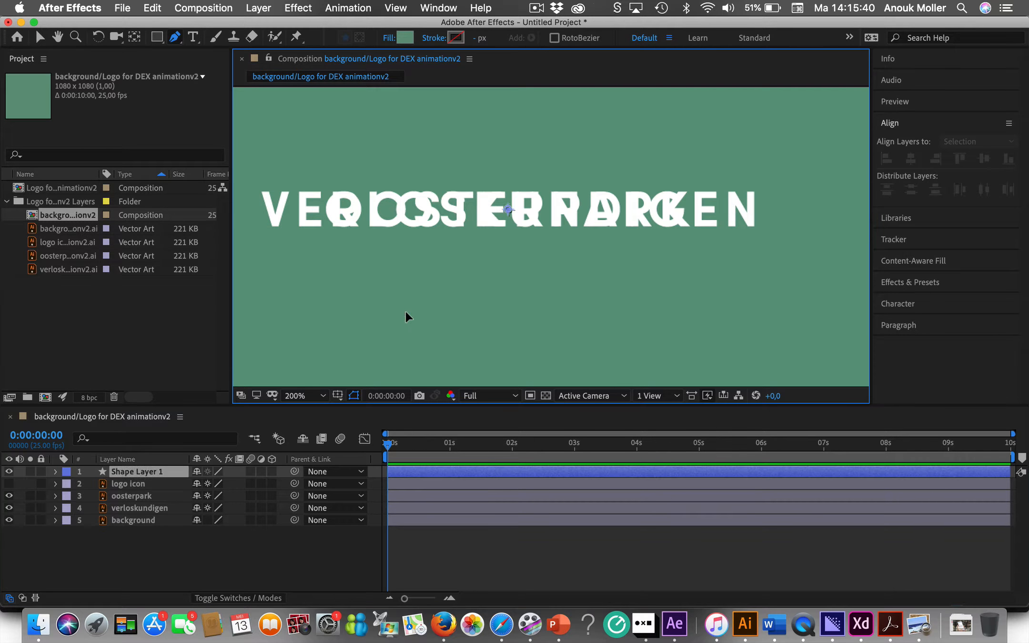
Make the oosterpark and verloskundigen layers start at about 7 seconds in the timeline
scroll(405, 310, down, 3)
scroll(405, 309, up, 2)
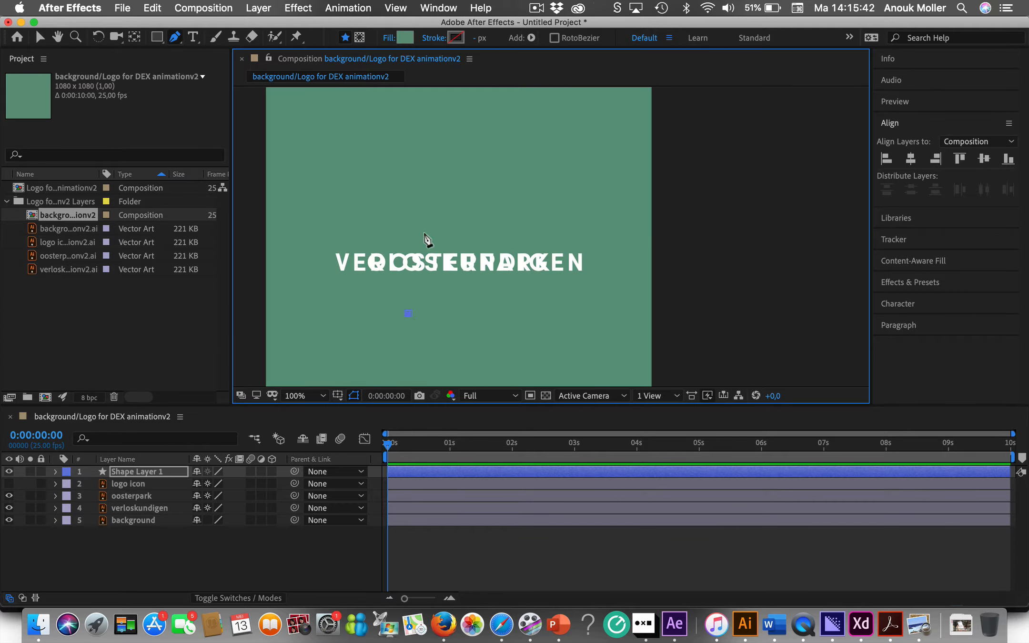
click(138, 562)
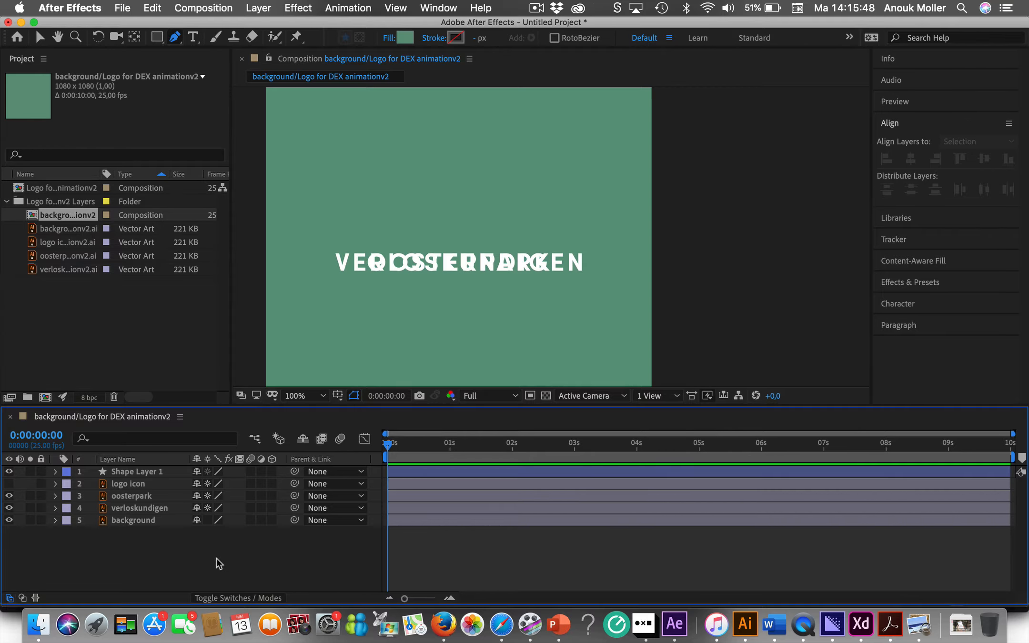
click(138, 509)
shift+click(145, 498)
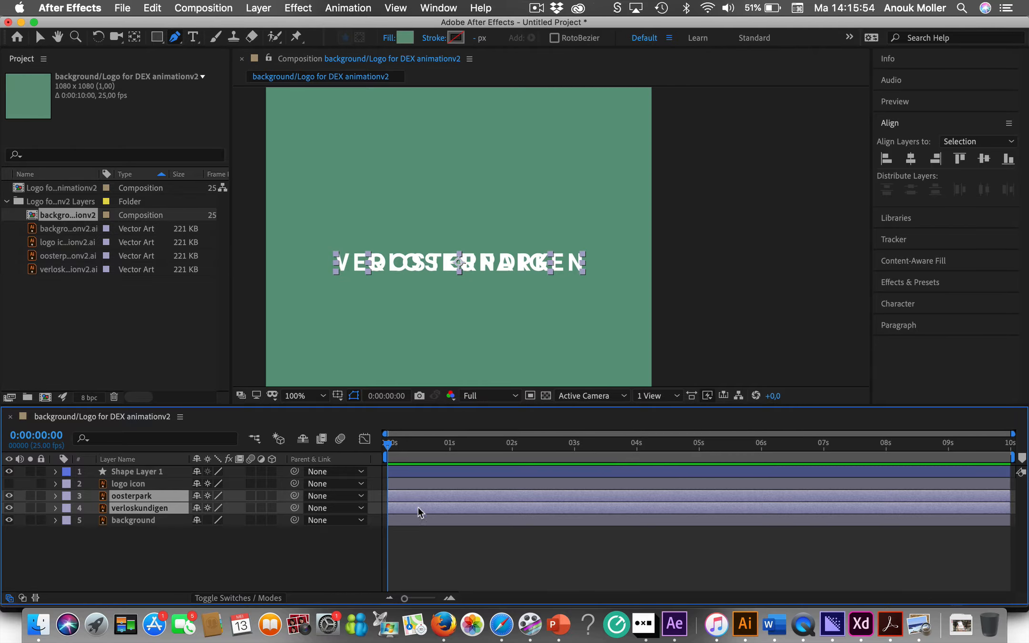
drag(417, 502, 817, 510)
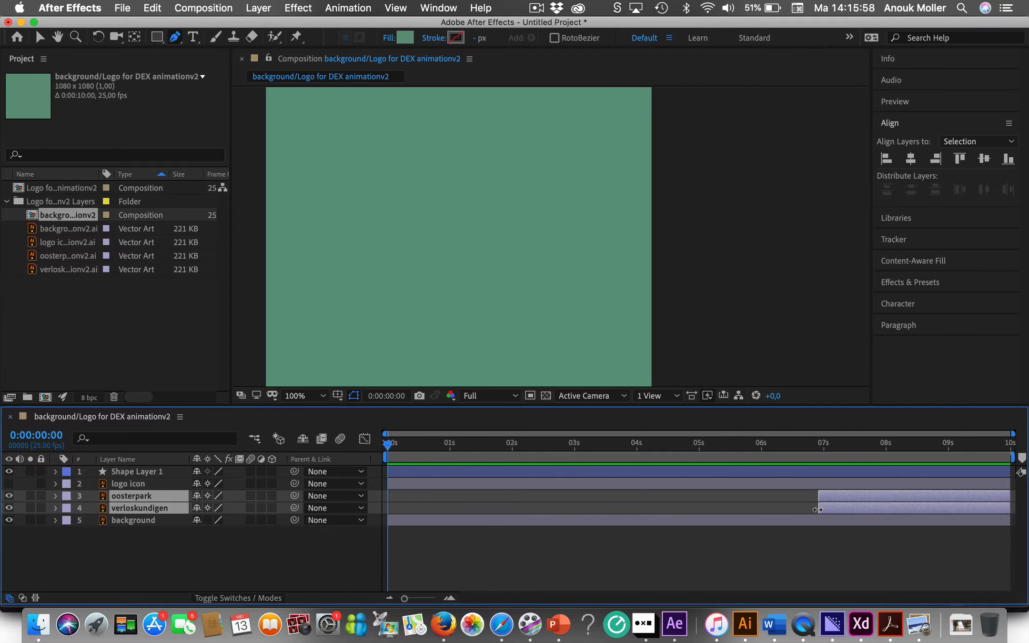
Delete Shape Layer 1 from the composition
click(301, 567)
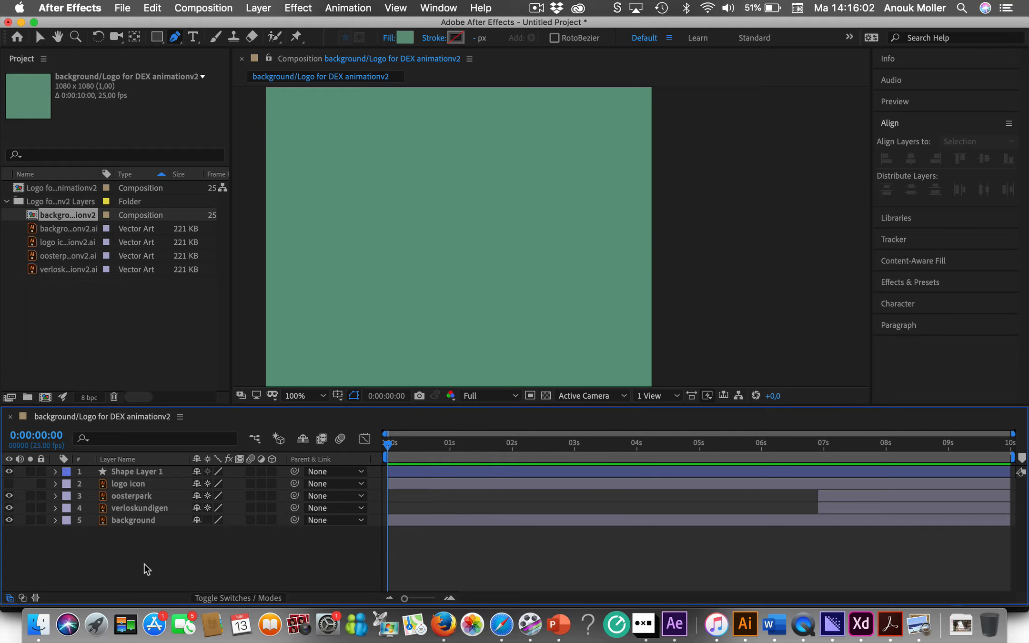
click(161, 472)
key(Delete)
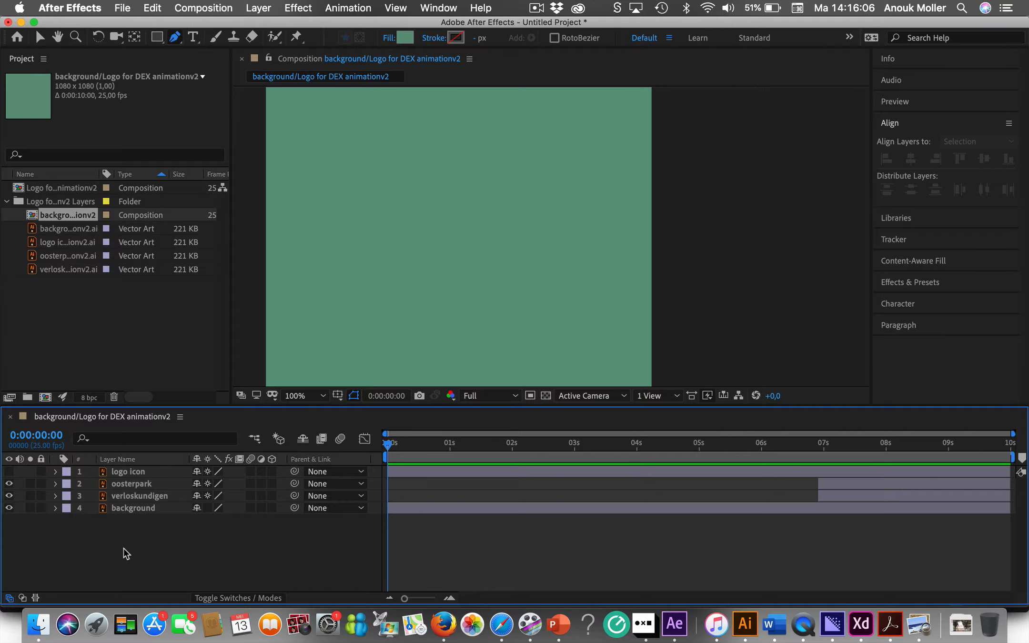
Turn the visibility of the logo icon layer back on and check it at 0:00:00:21
drag(389, 444, 440, 445)
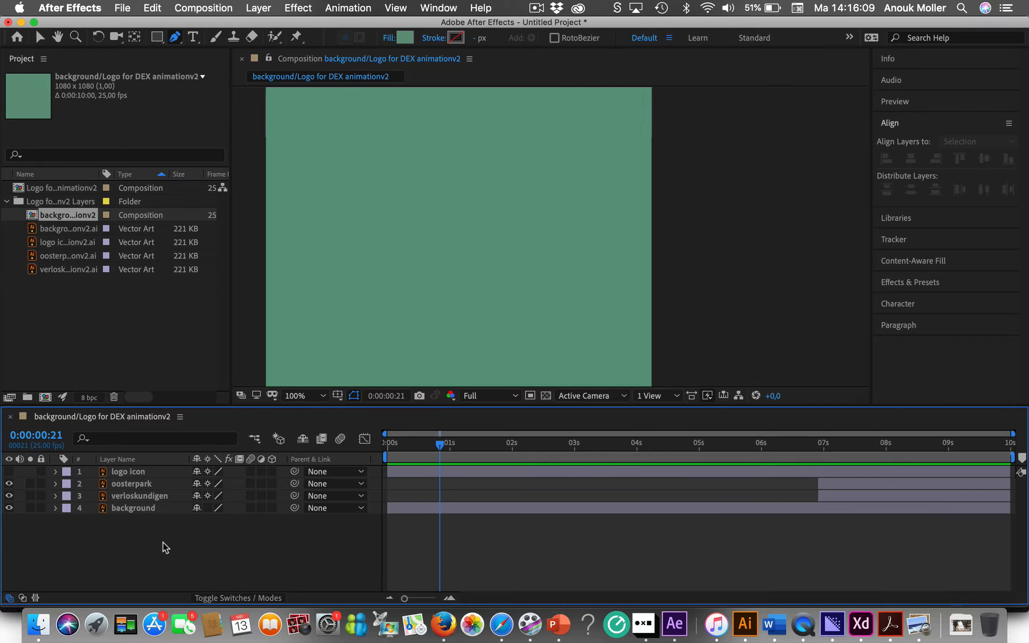
click(141, 471)
scroll(441, 237, down, 4)
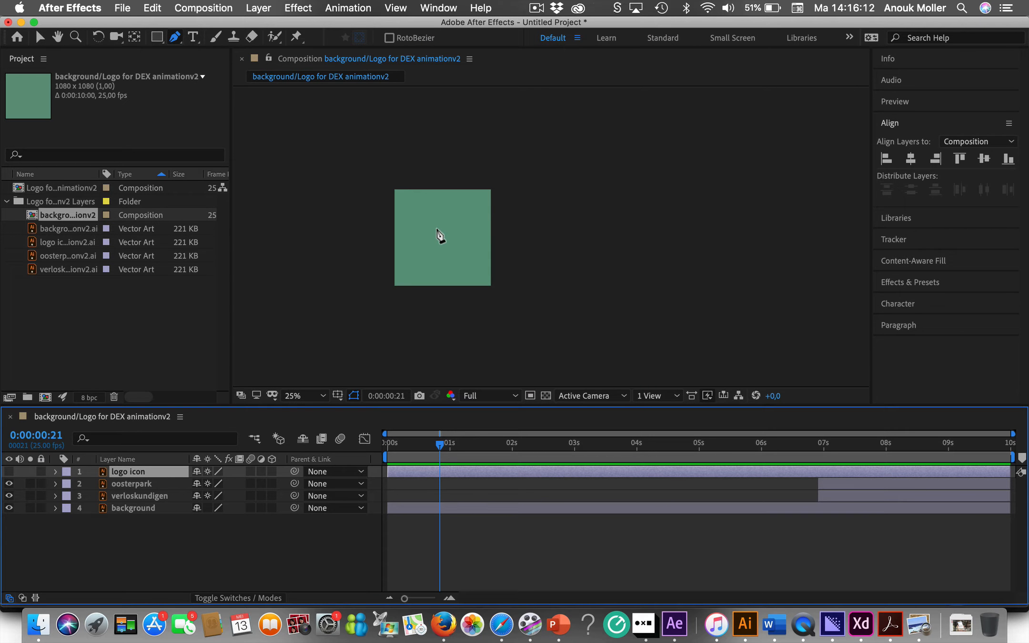
scroll(441, 237, up, 4)
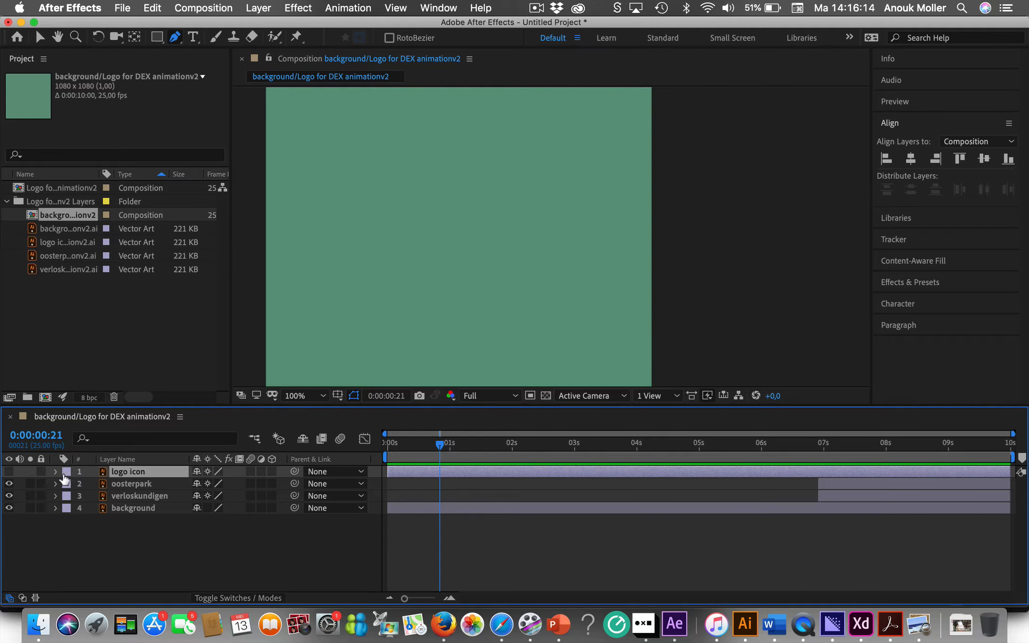
click(8, 471)
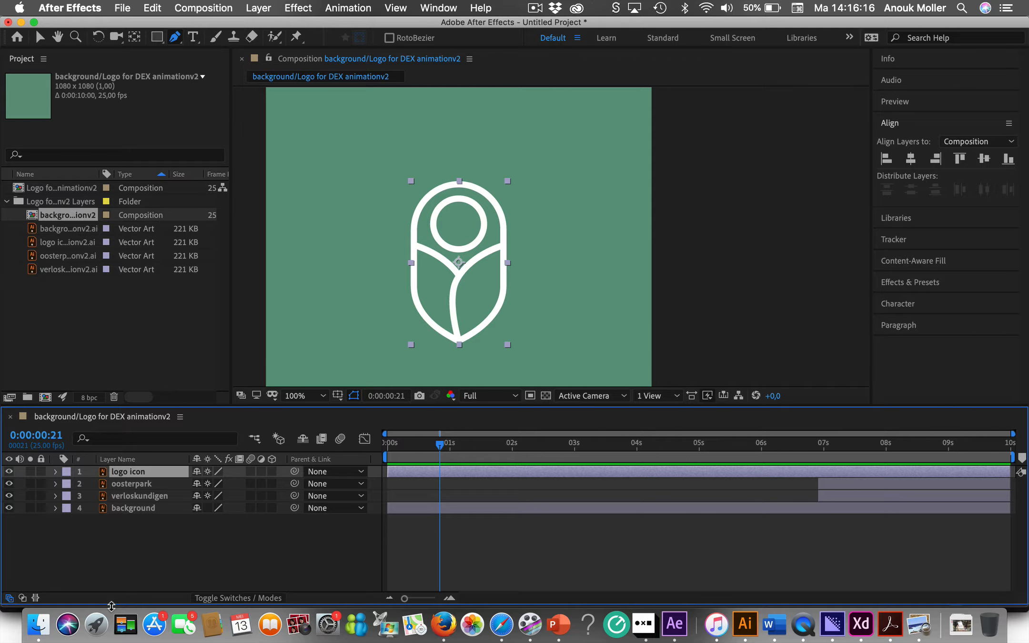
click(8, 471)
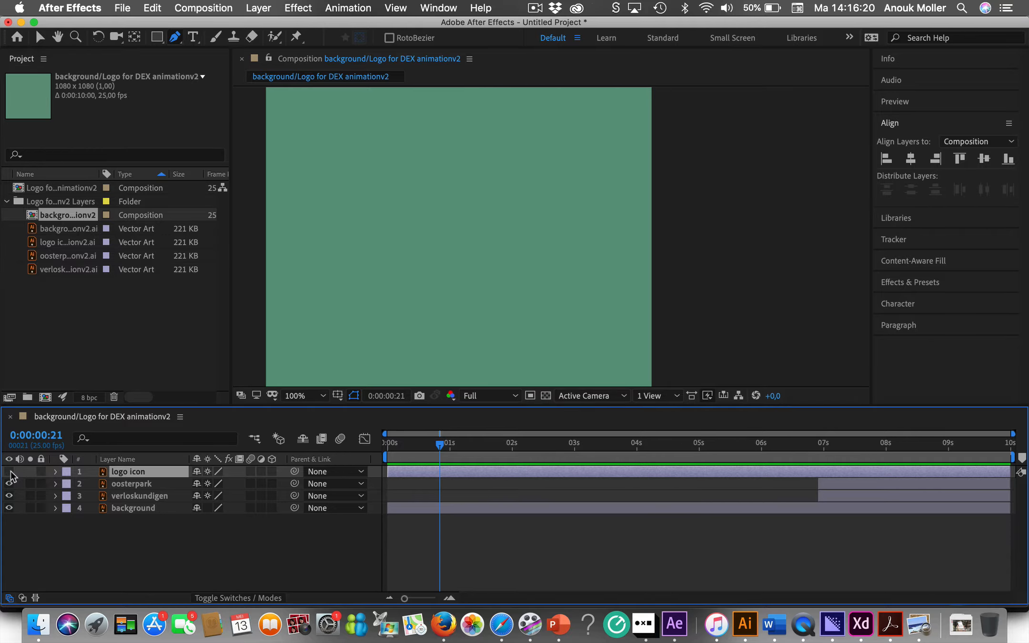
click(9, 471)
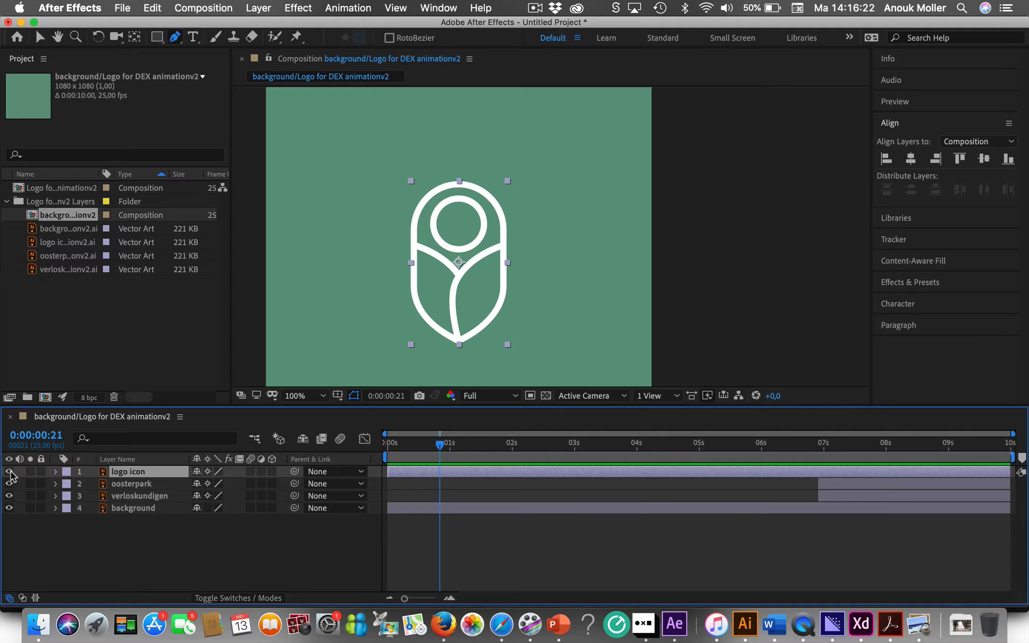
click(9, 471)
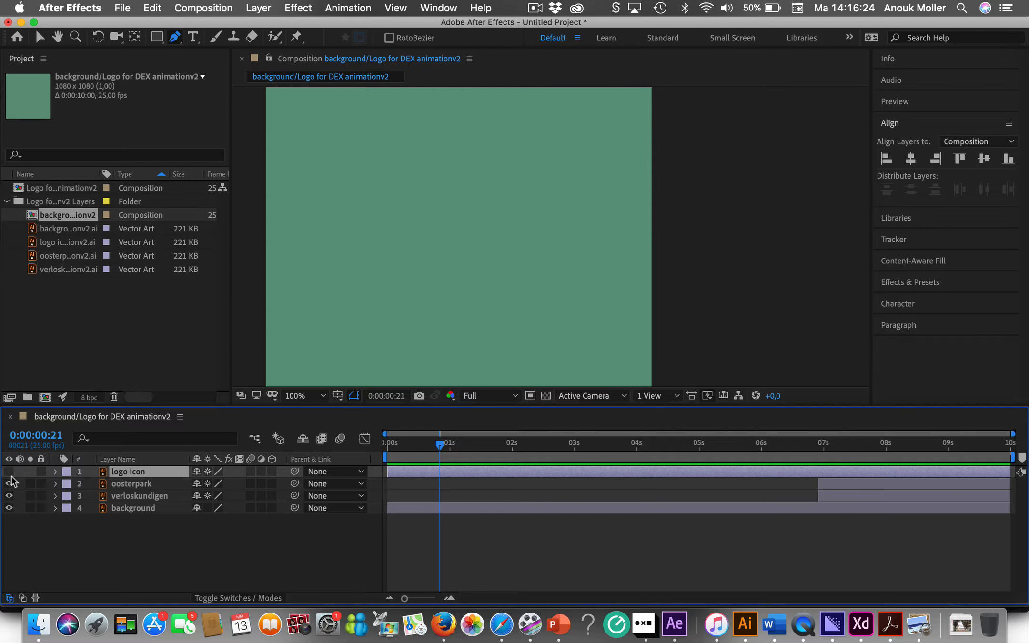
click(9, 471)
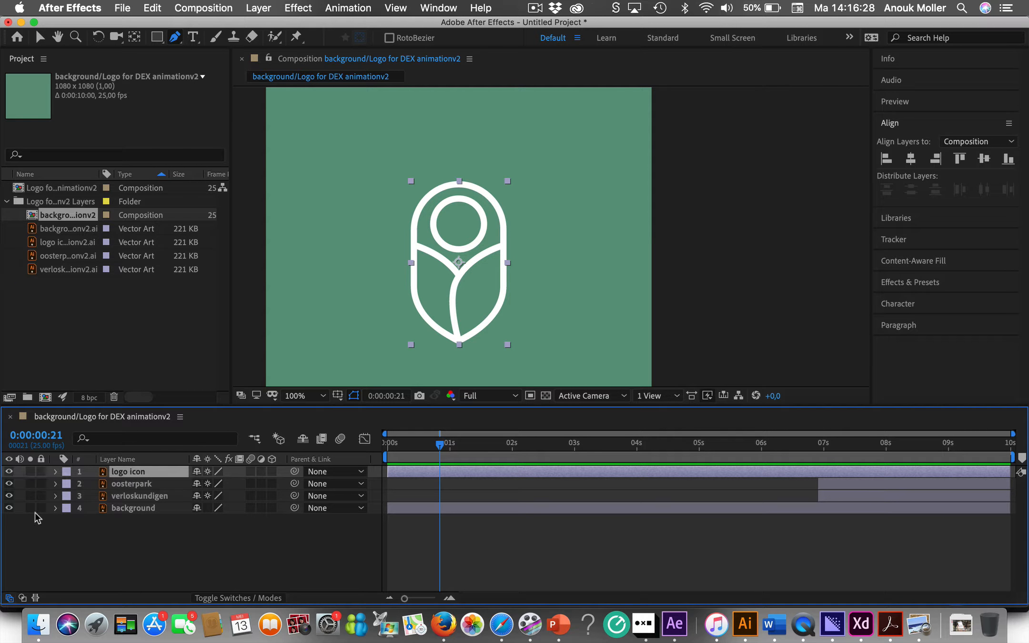
click(43, 536)
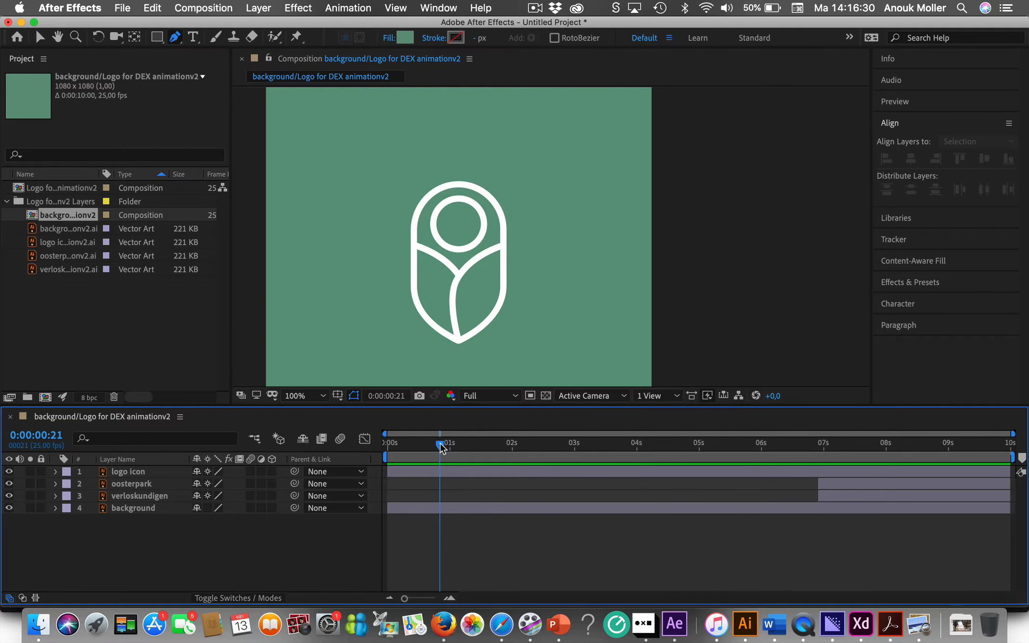
Return the current time to 0:00:00:00 and view the whole composition at reduced magnification
drag(441, 443, 372, 443)
scroll(471, 302, down, 3)
scroll(471, 301, up, 2)
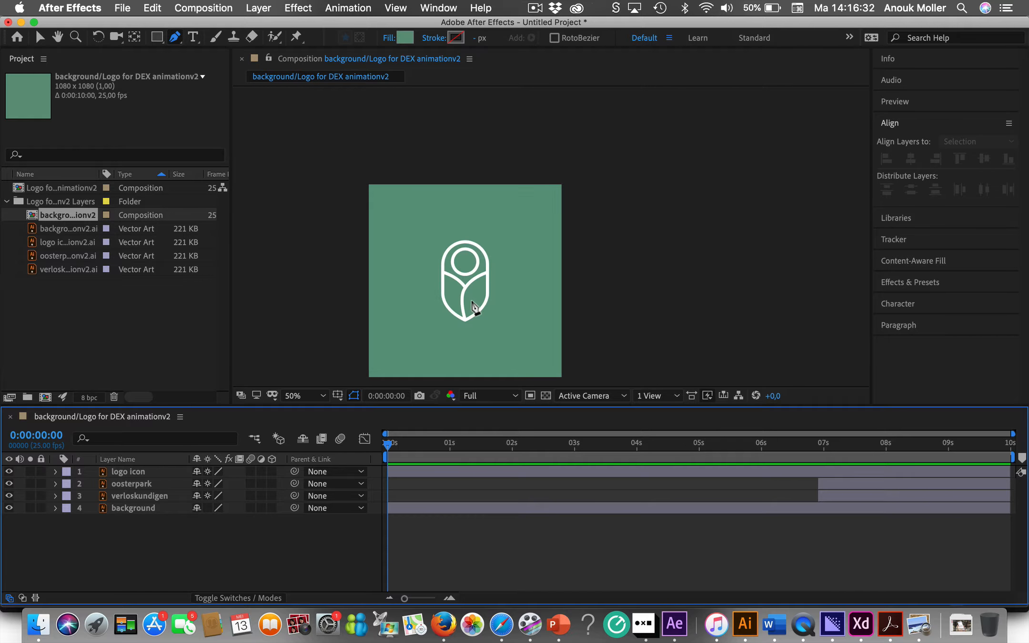
scroll(308, 304, down, 1)
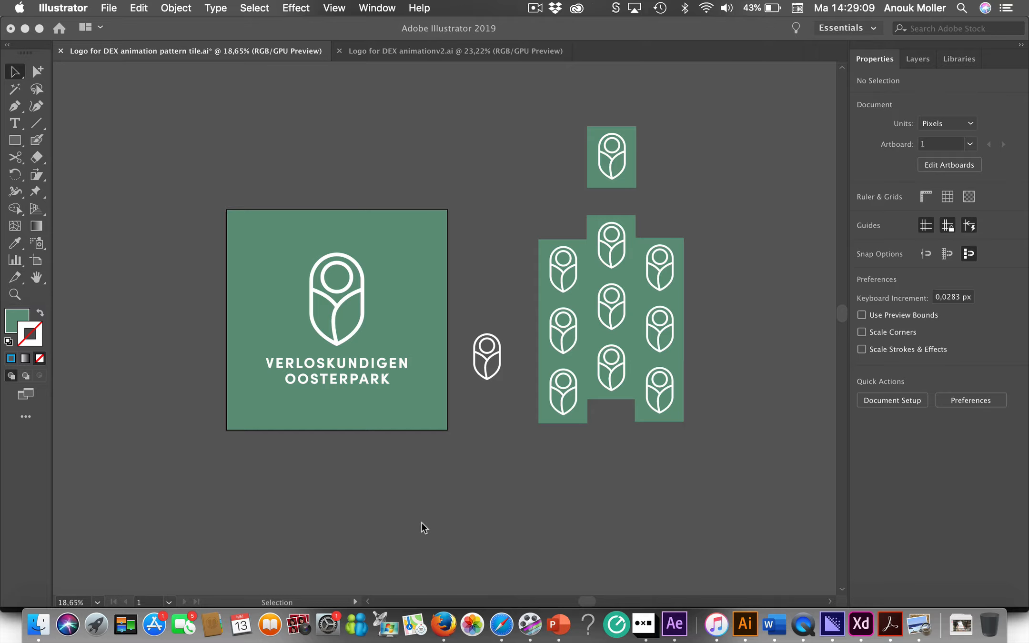
In Illustrator, examine how the staggered pattern is built from green rectangle tiles and copies of the logo icon
click(498, 431)
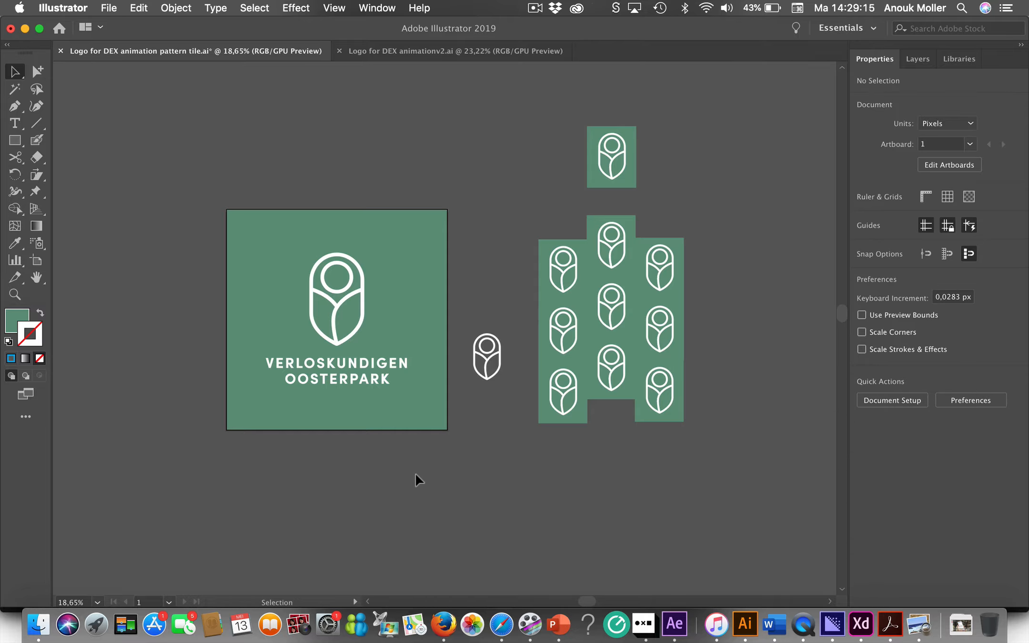
scroll(524, 437, up, 5)
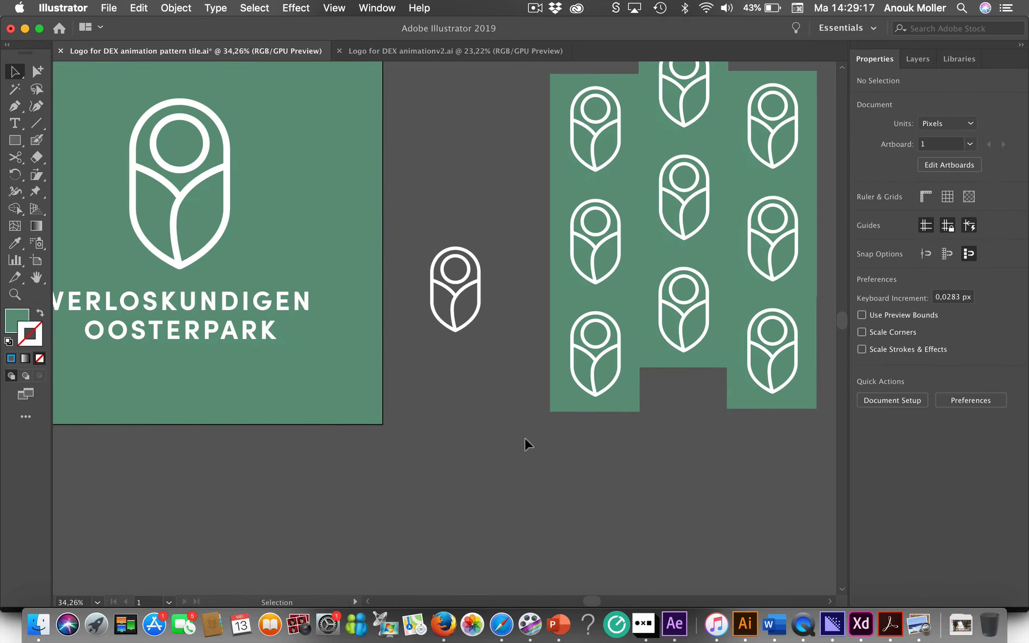
scroll(358, 478, left, 3)
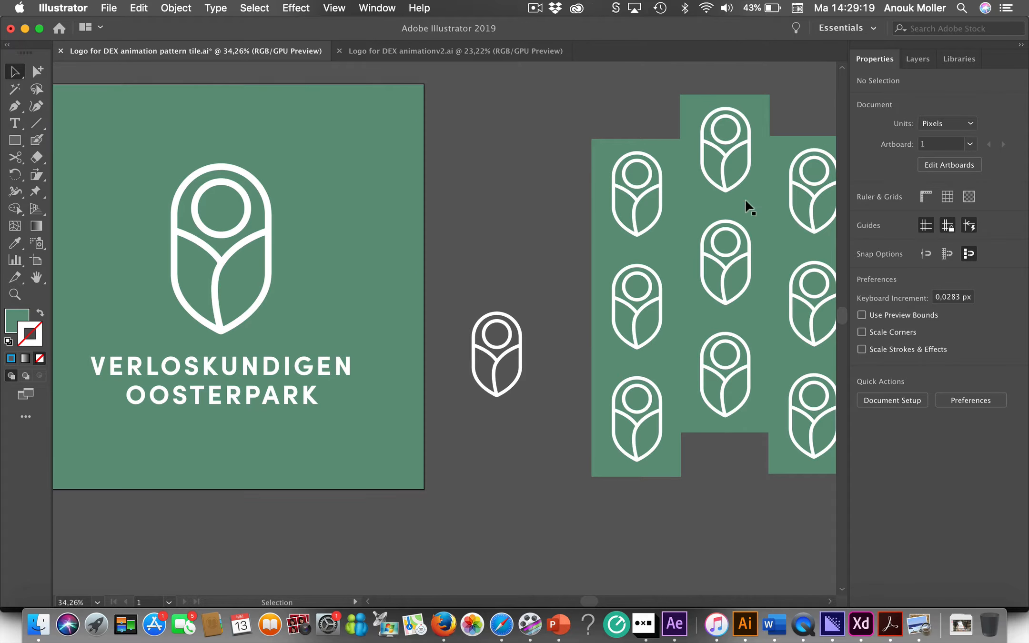
scroll(579, 547, right, 4)
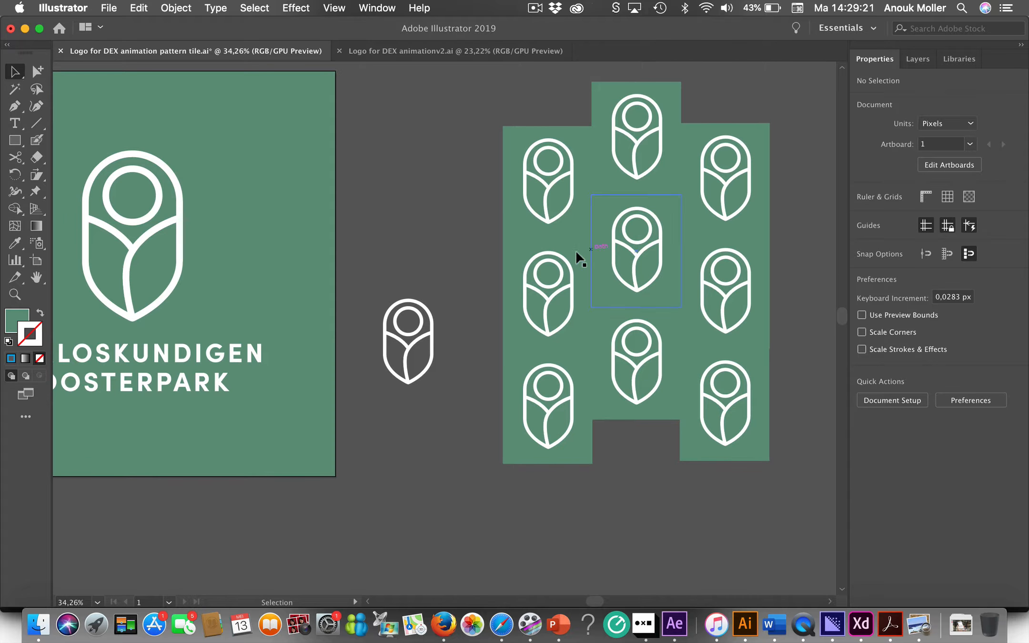
click(535, 268)
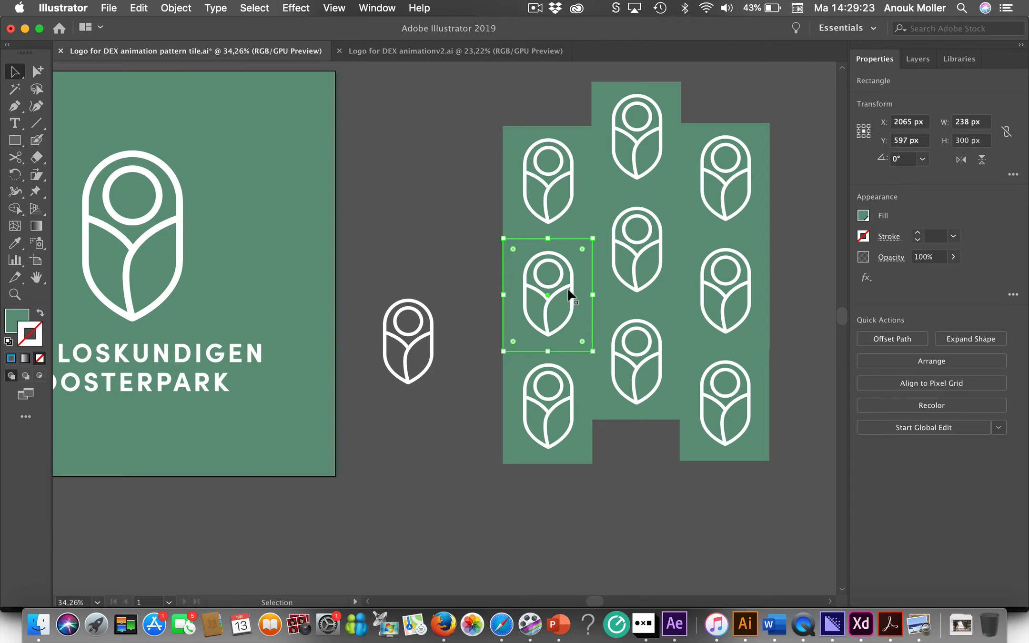
click(628, 274)
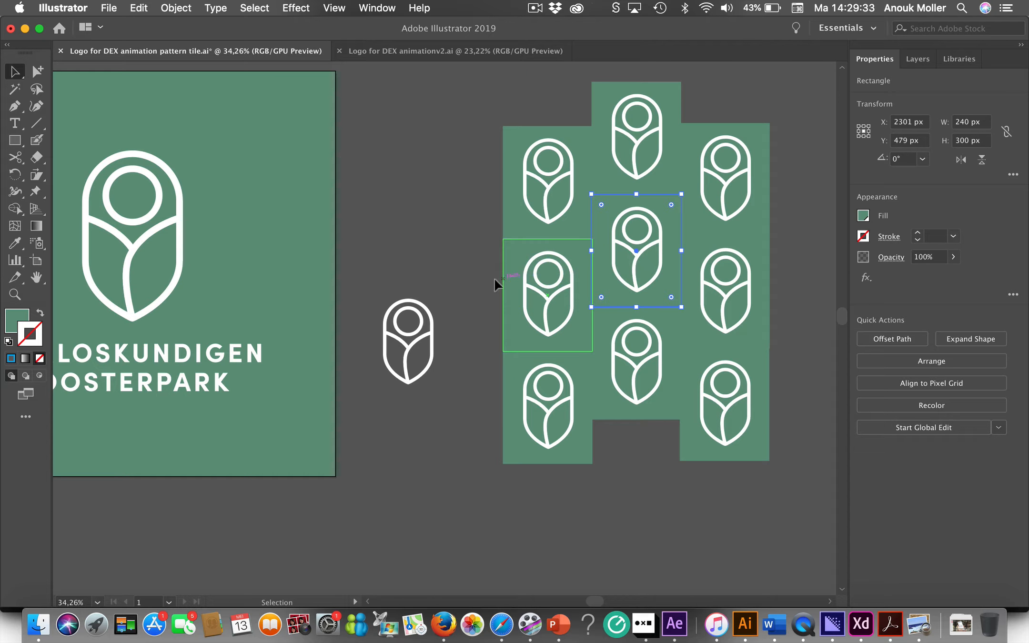
click(636, 519)
click(604, 236)
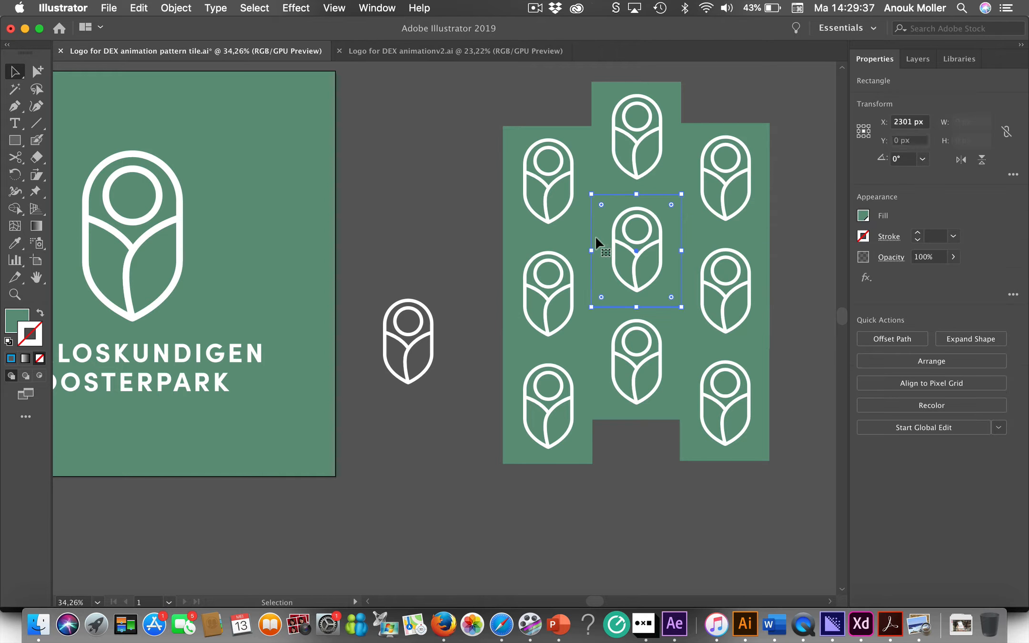
click(472, 292)
click(600, 218)
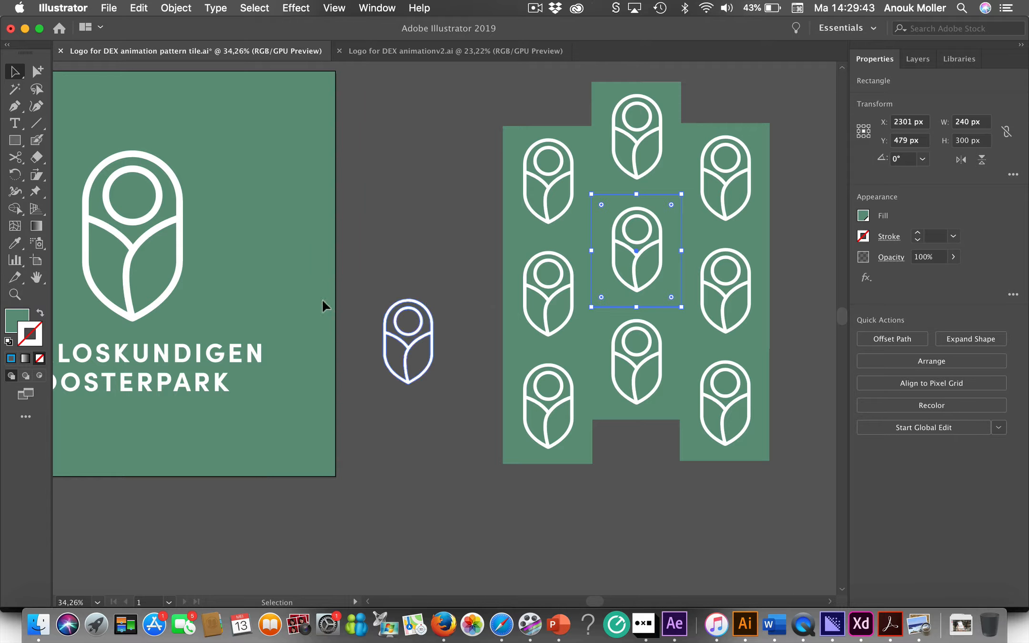
click(421, 337)
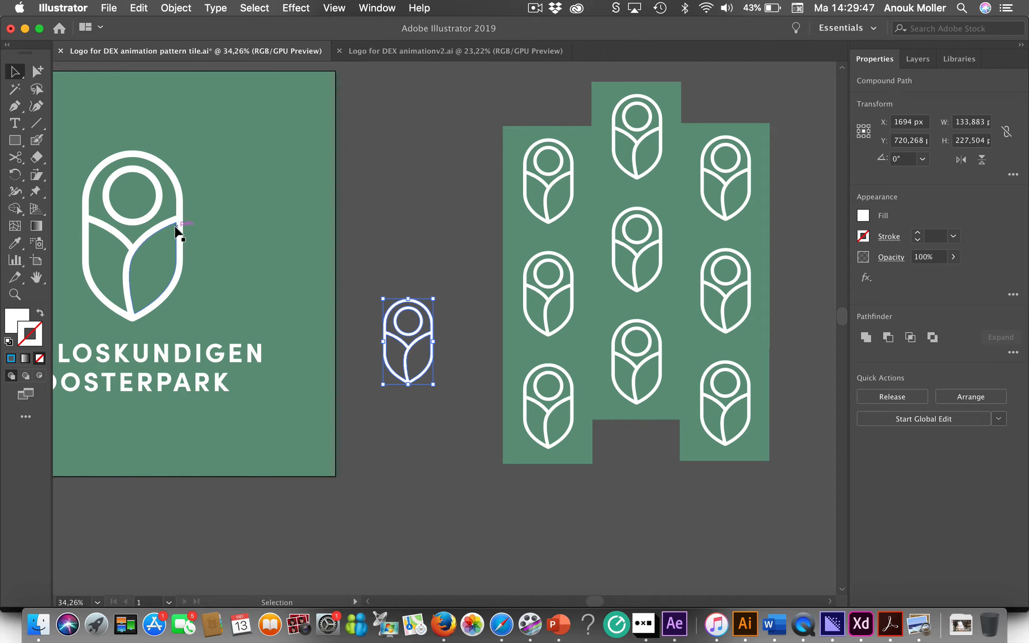
click(387, 248)
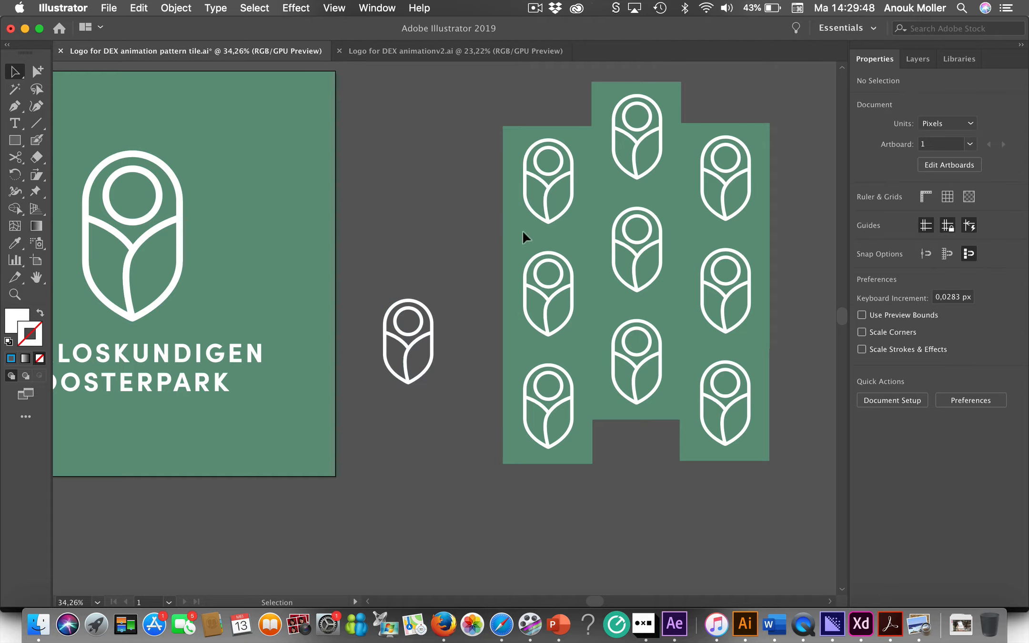
click(660, 243)
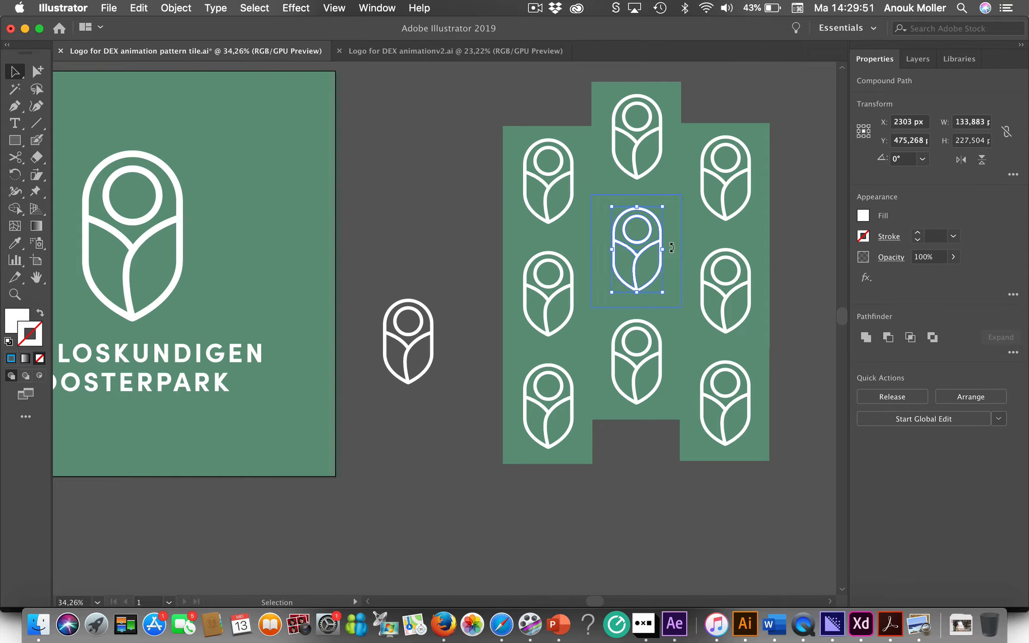
shift+click(676, 245)
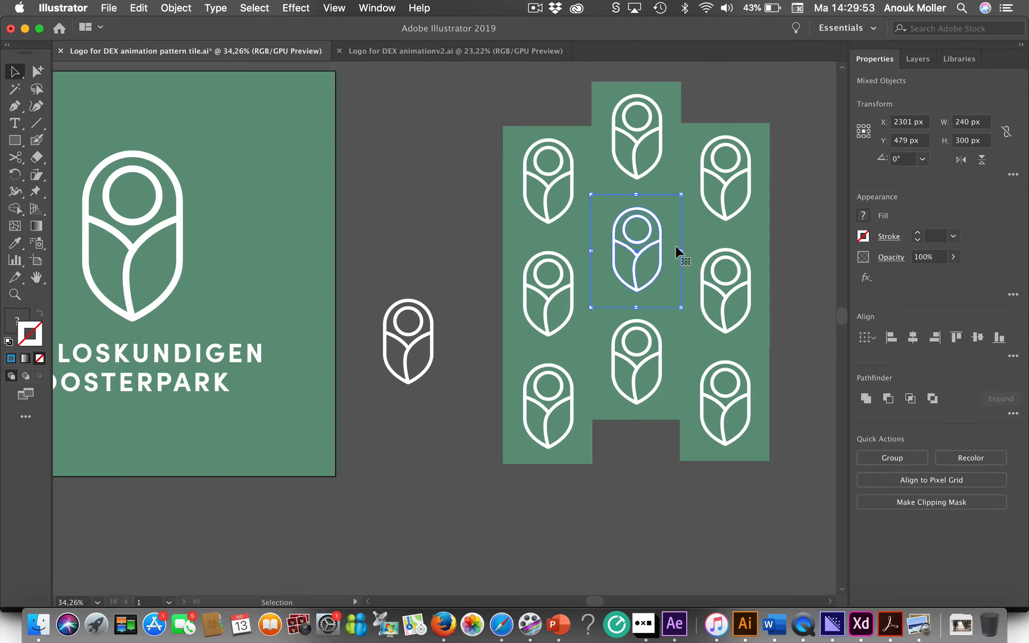
click(659, 494)
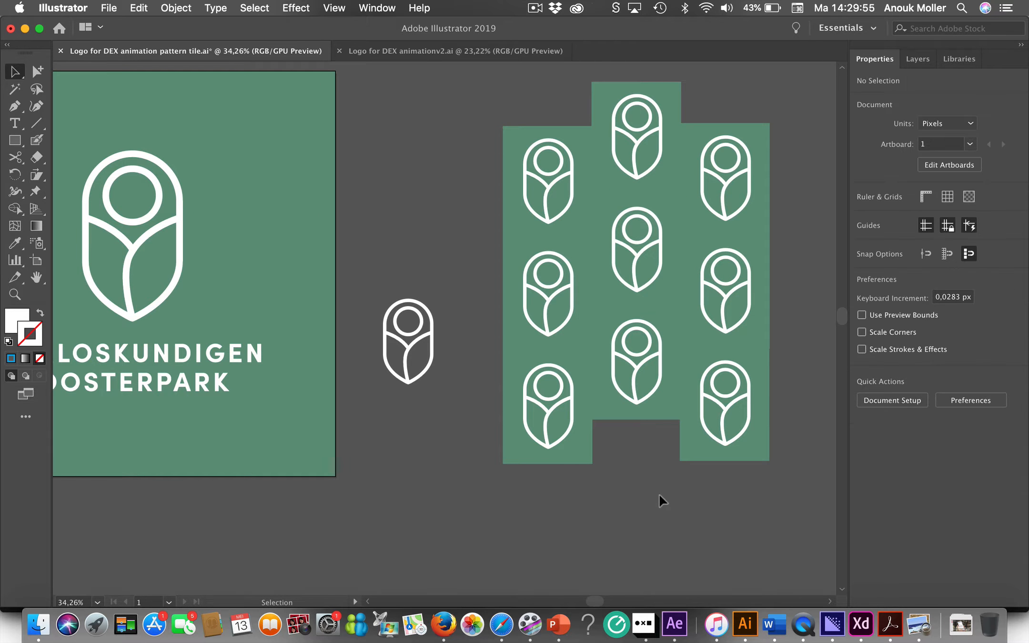
Rotate the logo icon in the pattern's centre tile 90° clockwise
click(634, 268)
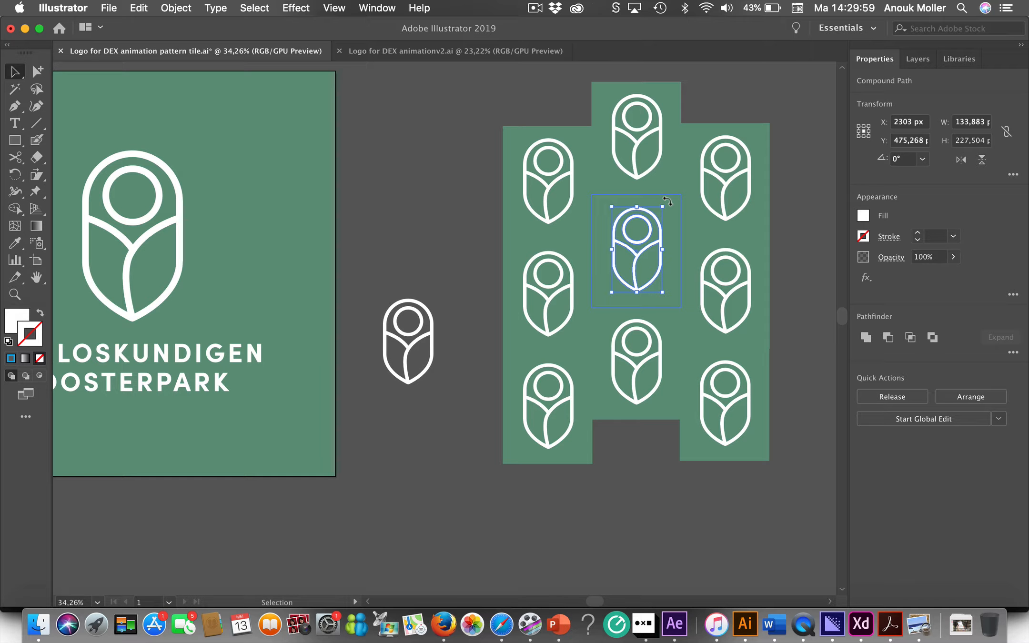
drag(668, 201, 726, 272)
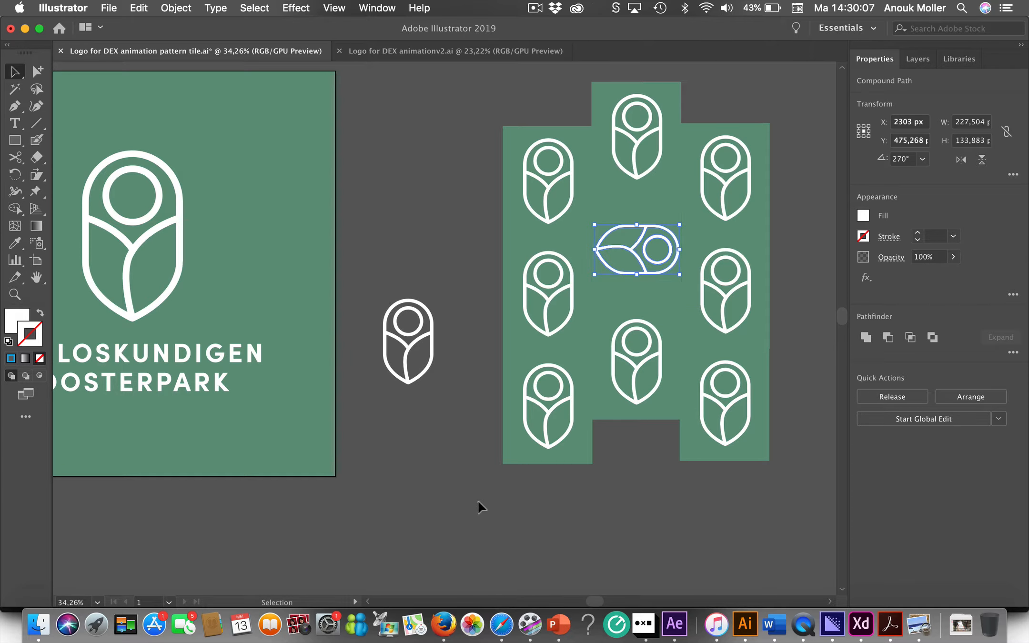
click(470, 531)
Inspect the green rectangle behind the rotated icon in the pattern's centre tile
click(628, 238)
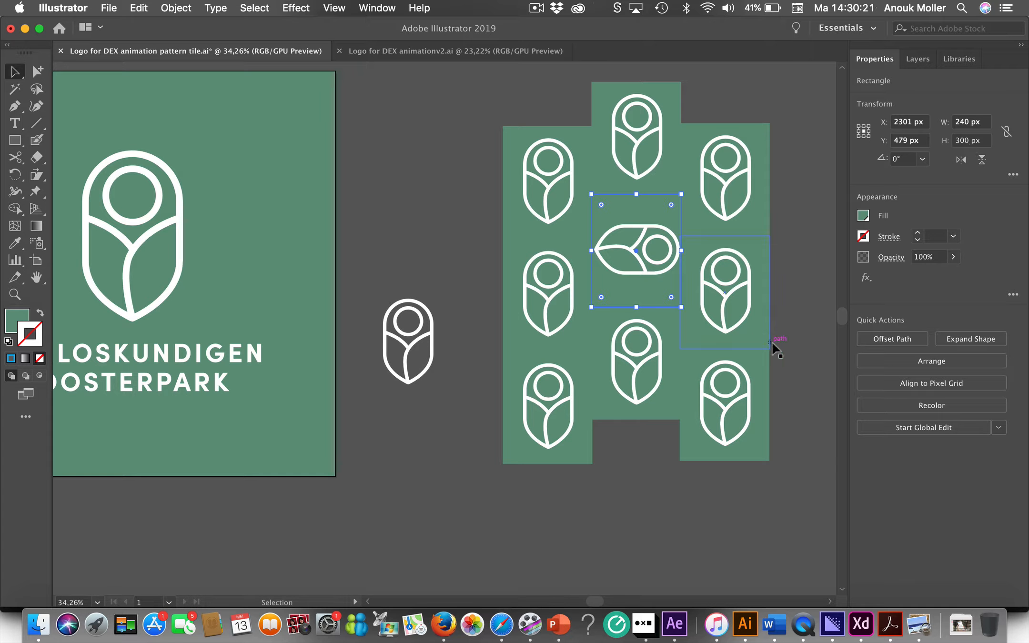
click(463, 542)
scroll(463, 541, left, 3)
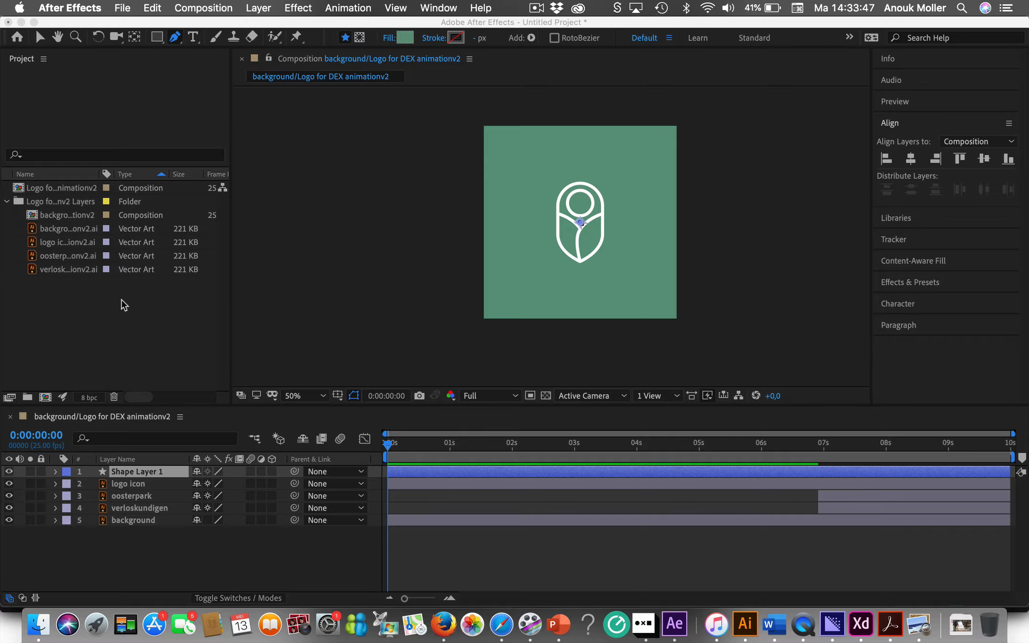
Start a new composition named "Source for pattern" with a width of 240 px and a height of 300 px
click(46, 400)
click(45, 398)
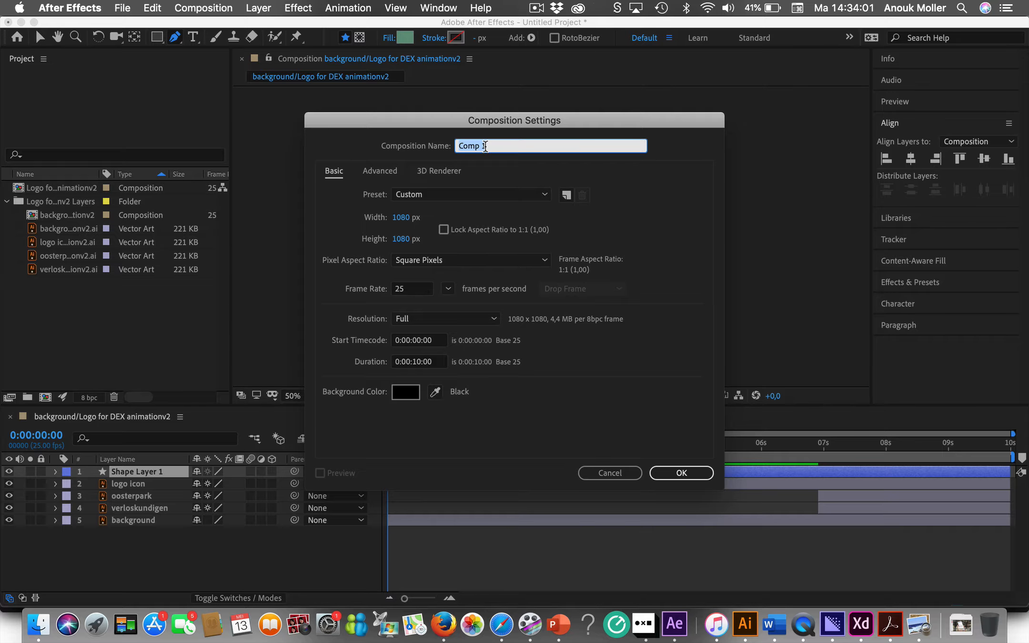
text(Source for pattern)
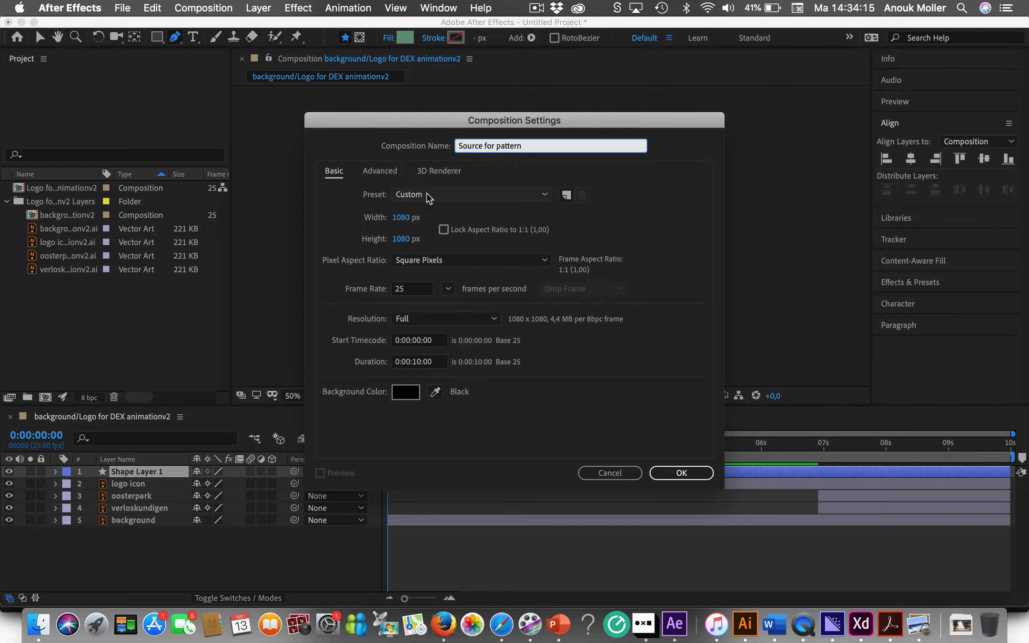
click(395, 217)
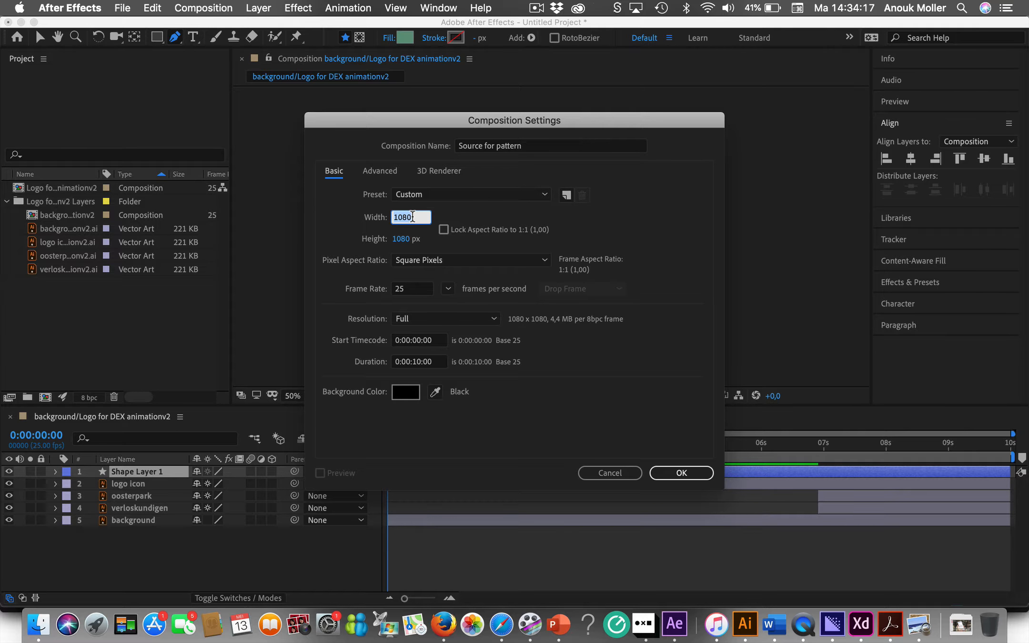
text(2)
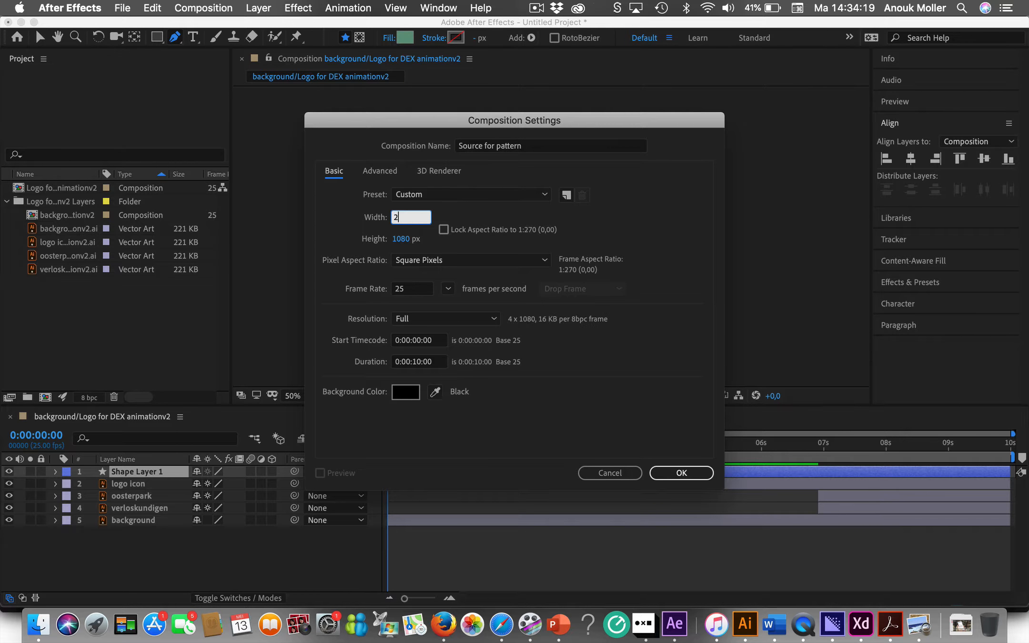
text(40)
click(402, 240)
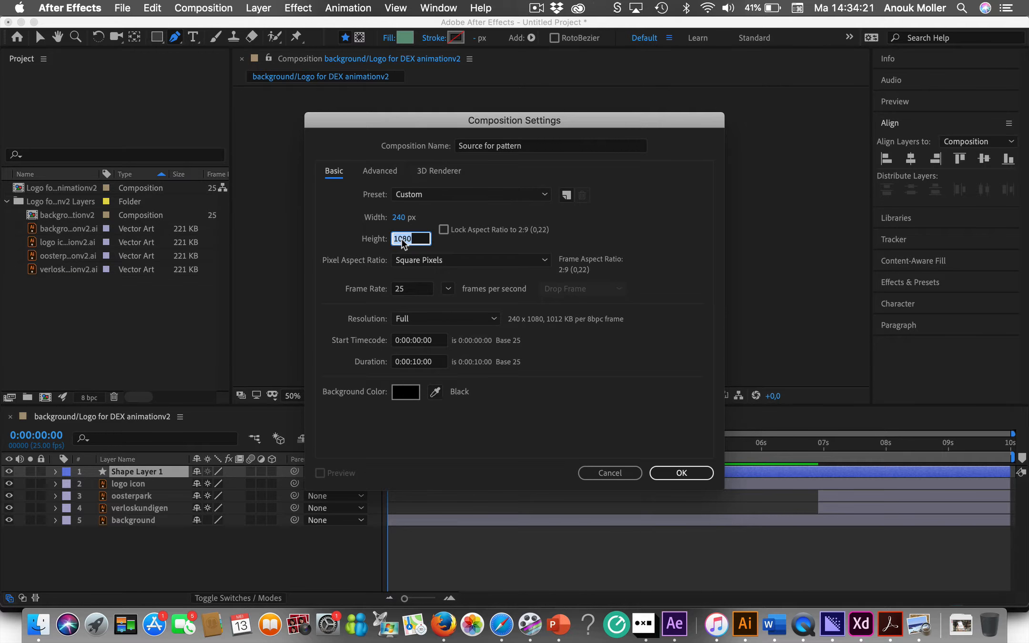
text(300)
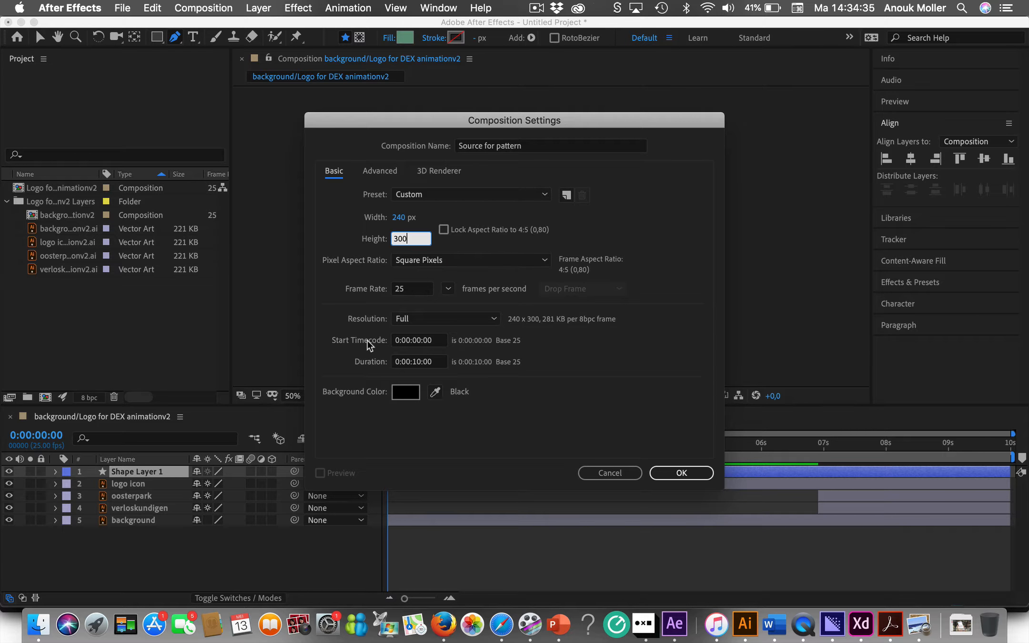
Set the new composition's duration to 0:00:02:00 and create it
click(419, 362)
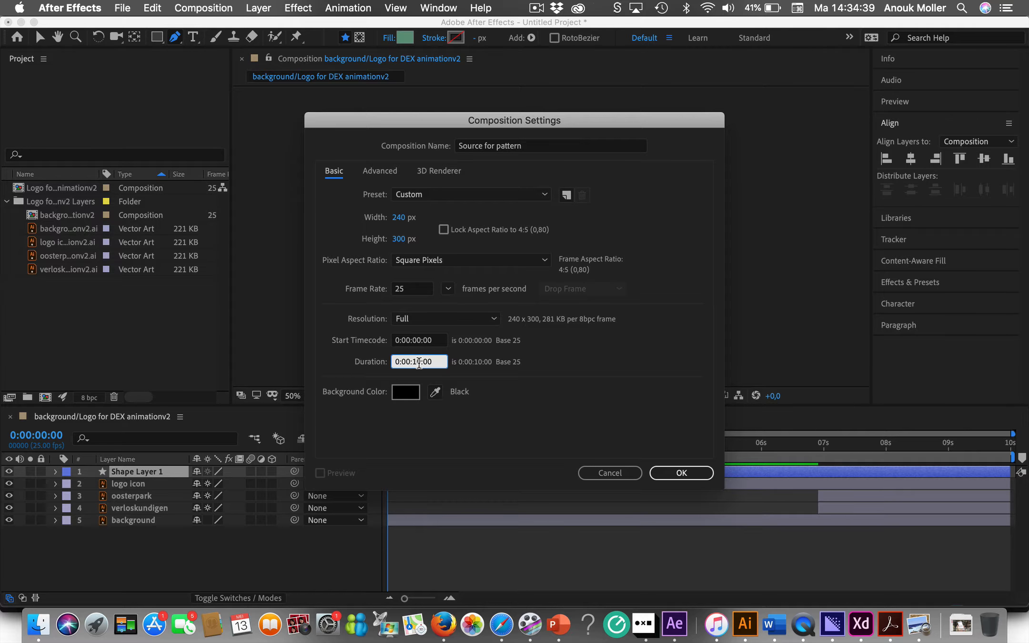
double_click(419, 362)
text(2)
click(412, 360)
text(0)
click(428, 362)
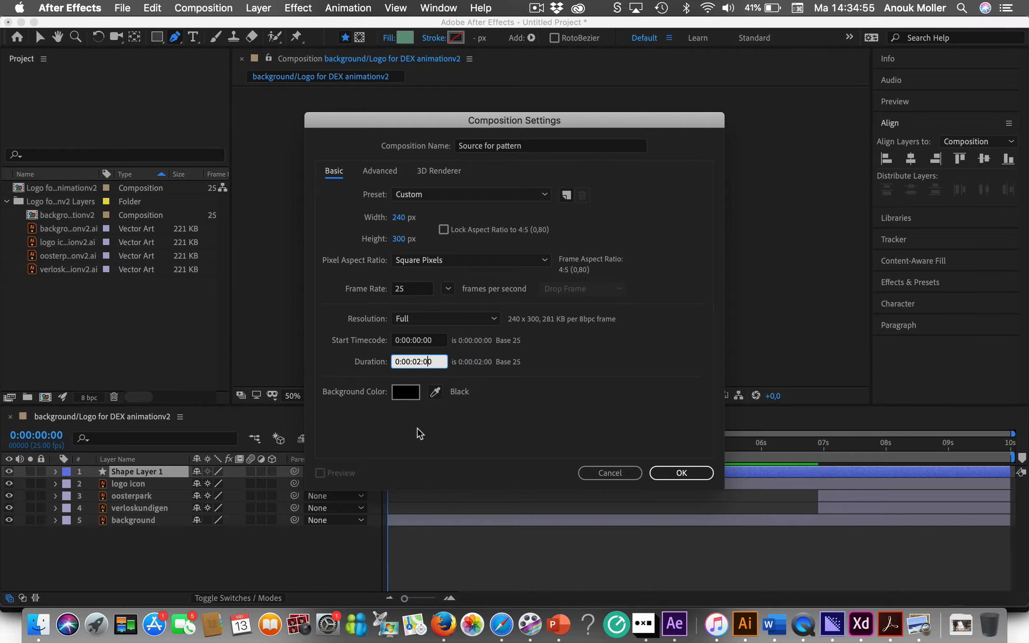
click(681, 473)
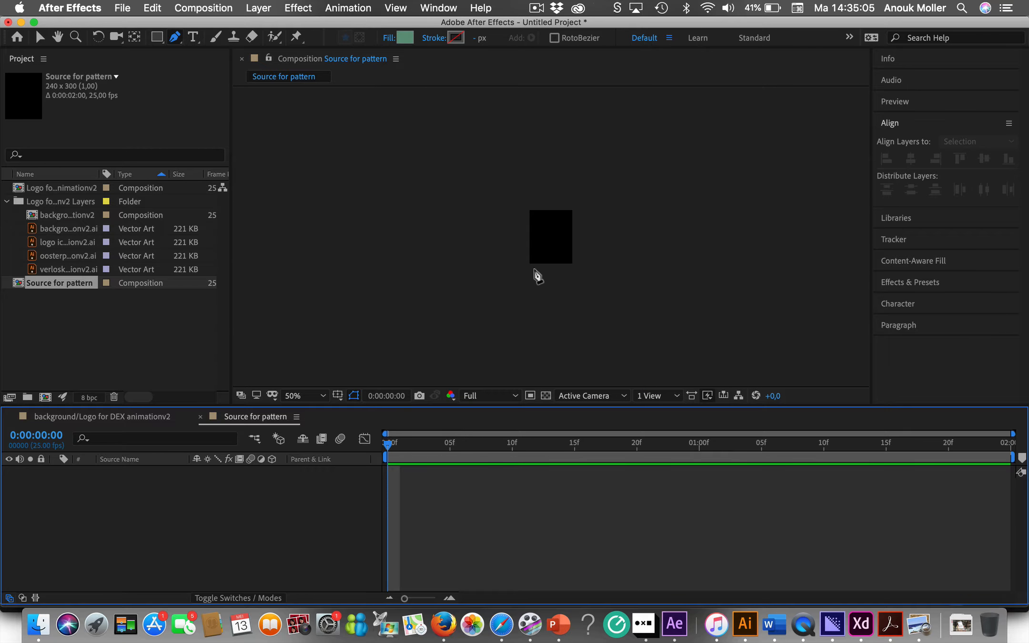
key(super+z)
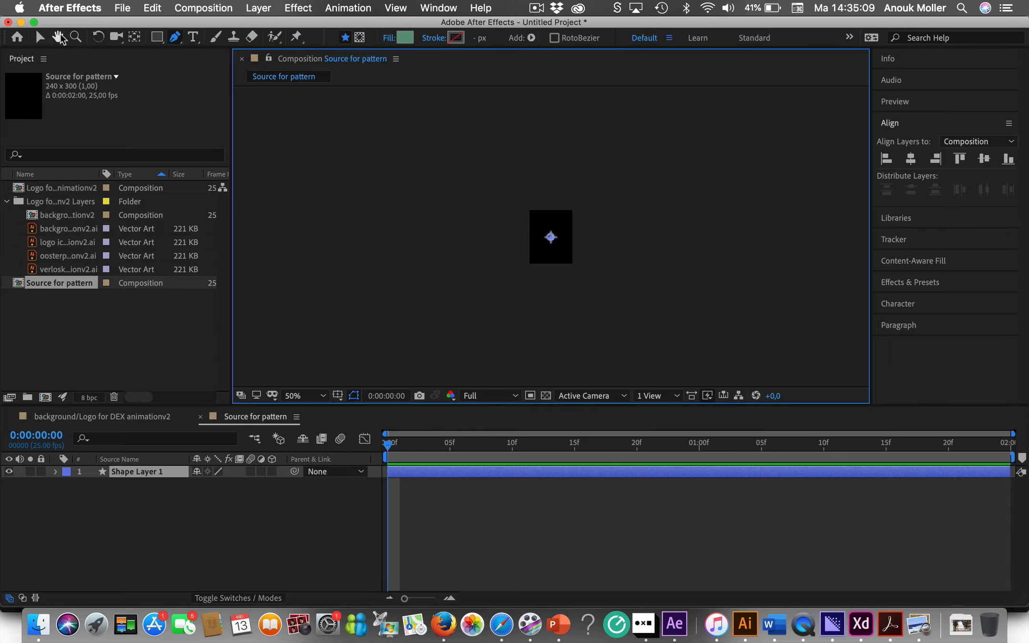
click(42, 37)
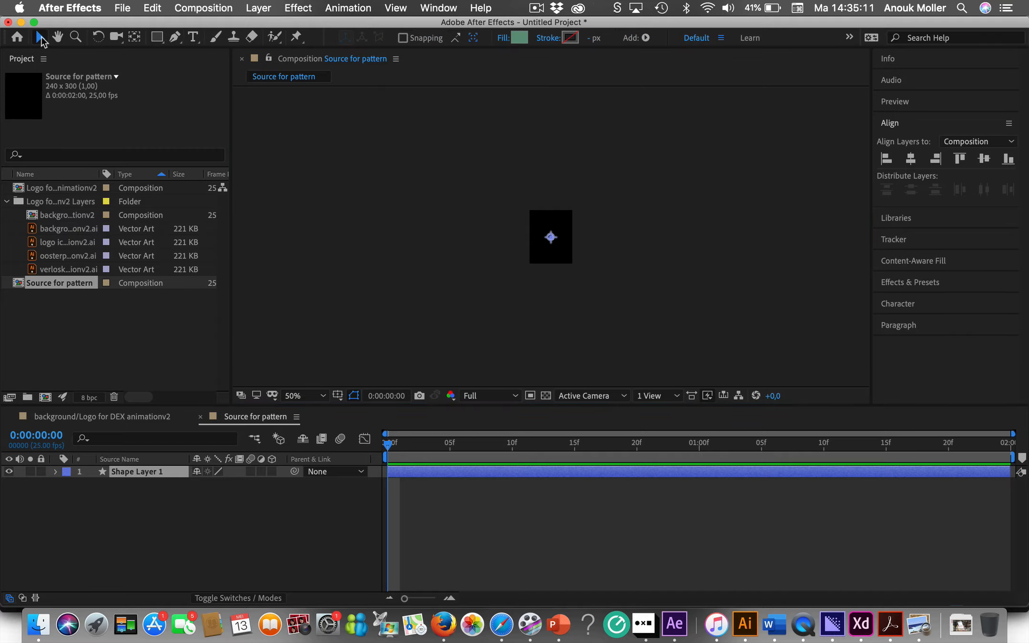
key(Delete)
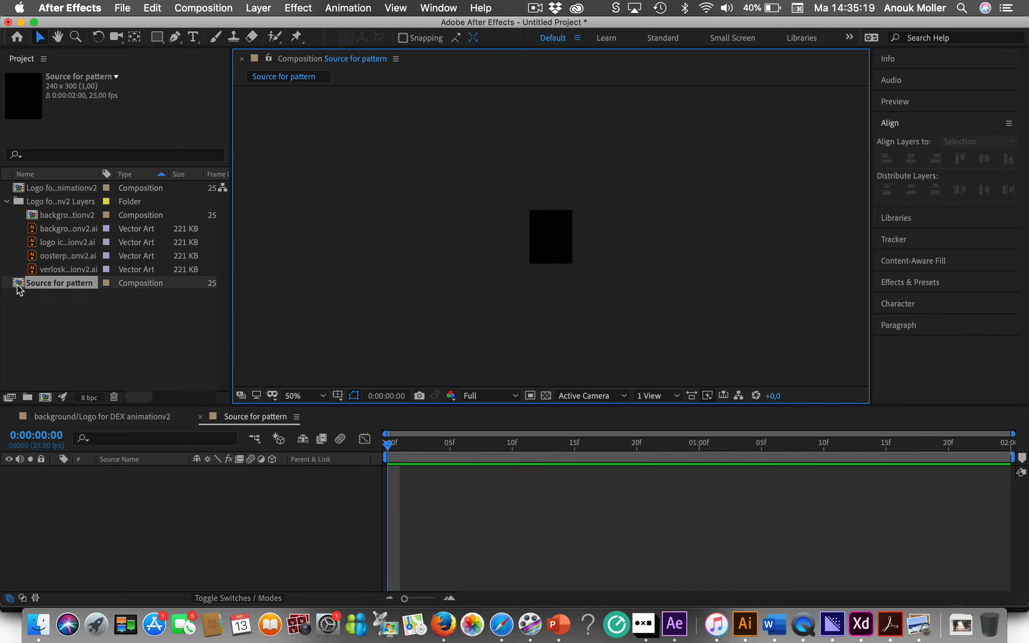
Add the logo icon vector art from the project to the Source for pattern composition as a layer
scroll(572, 244, up, 2)
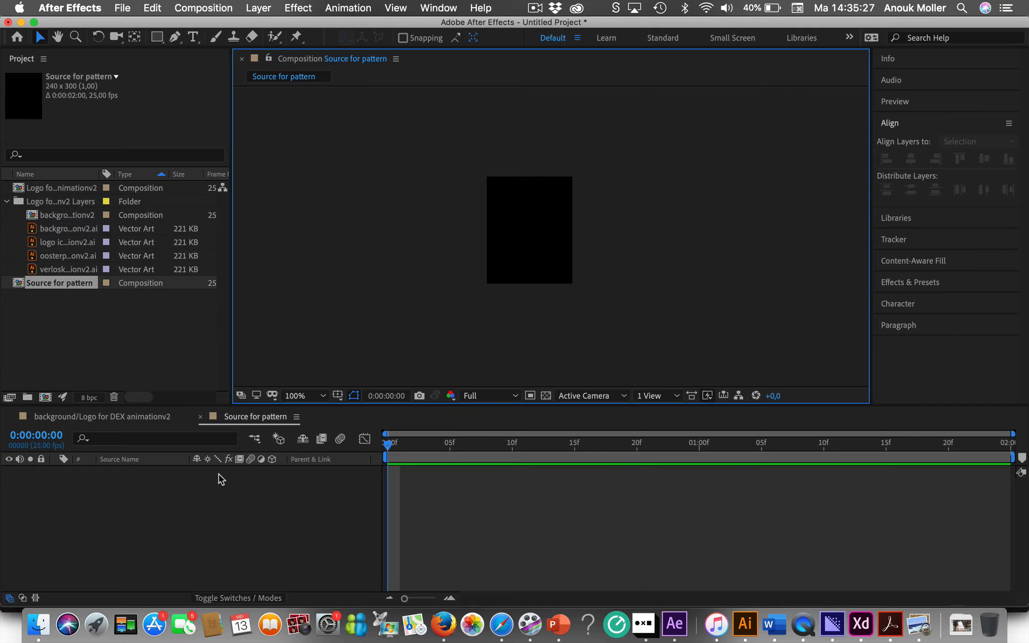
click(71, 242)
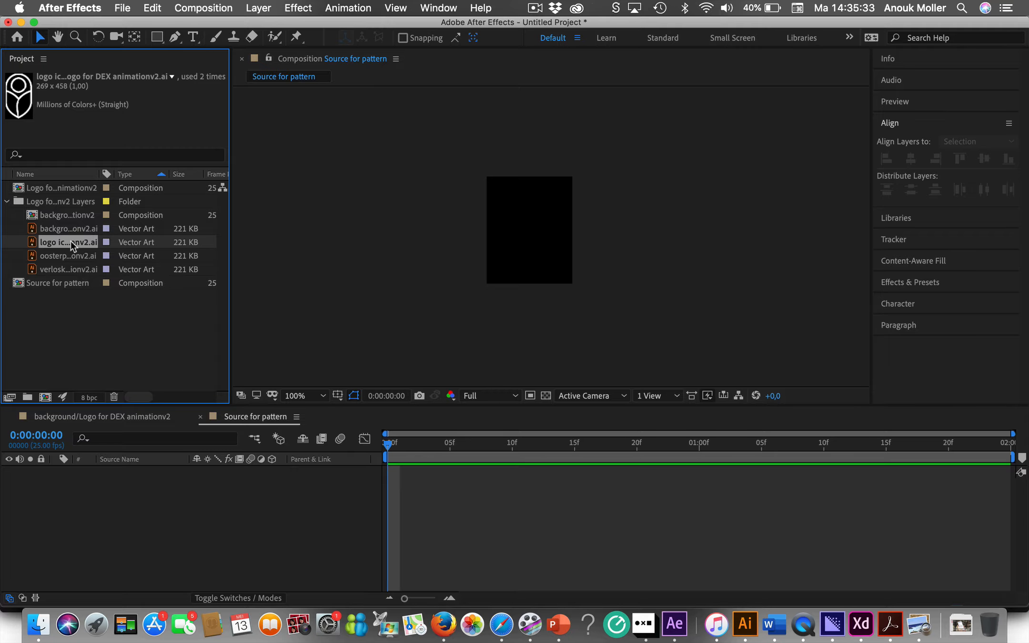
drag(71, 241, 73, 505)
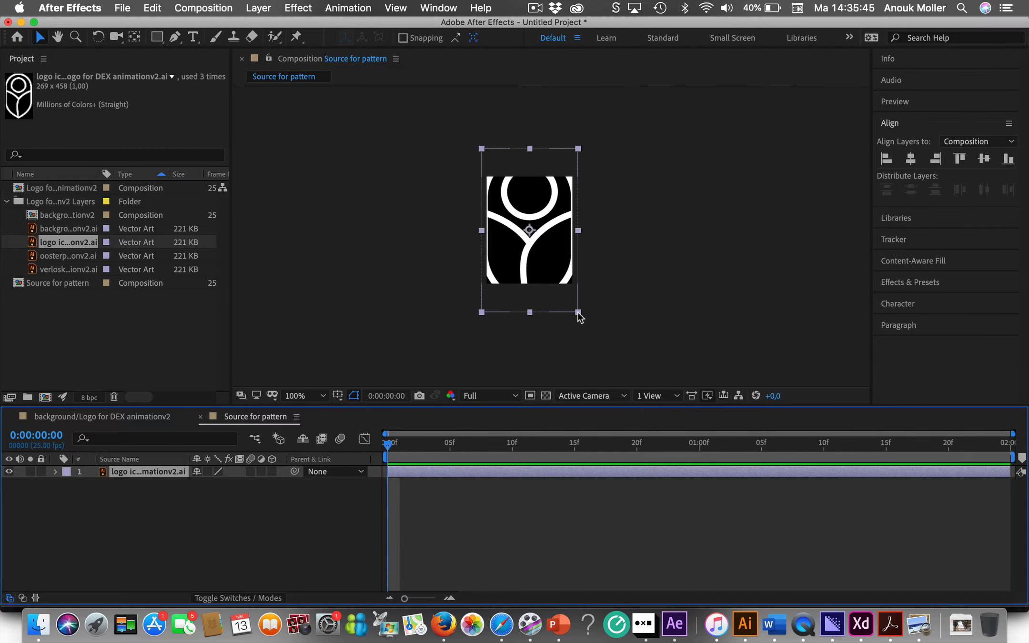
Scale the logo icon layer to 50% so it fits within the Source for pattern composition
click(56, 471)
click(68, 485)
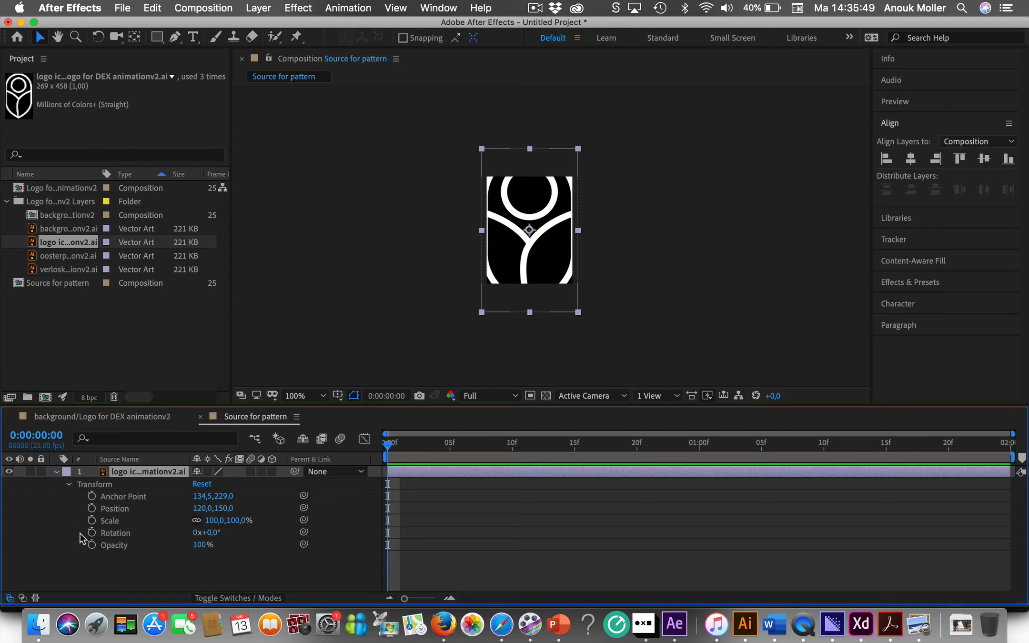
click(106, 521)
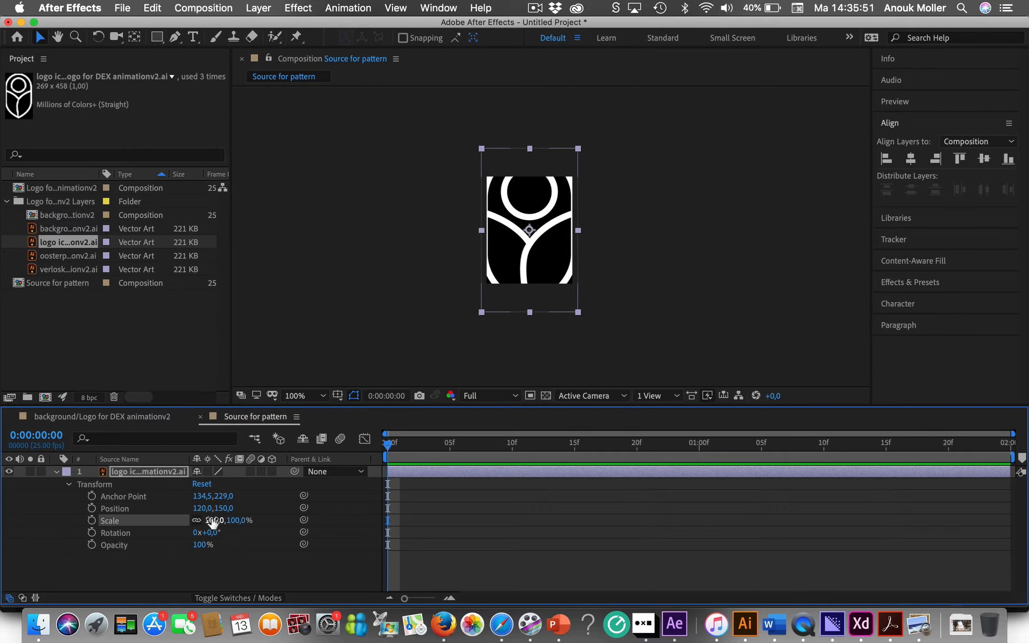
click(213, 520)
text(50)
key(Return)
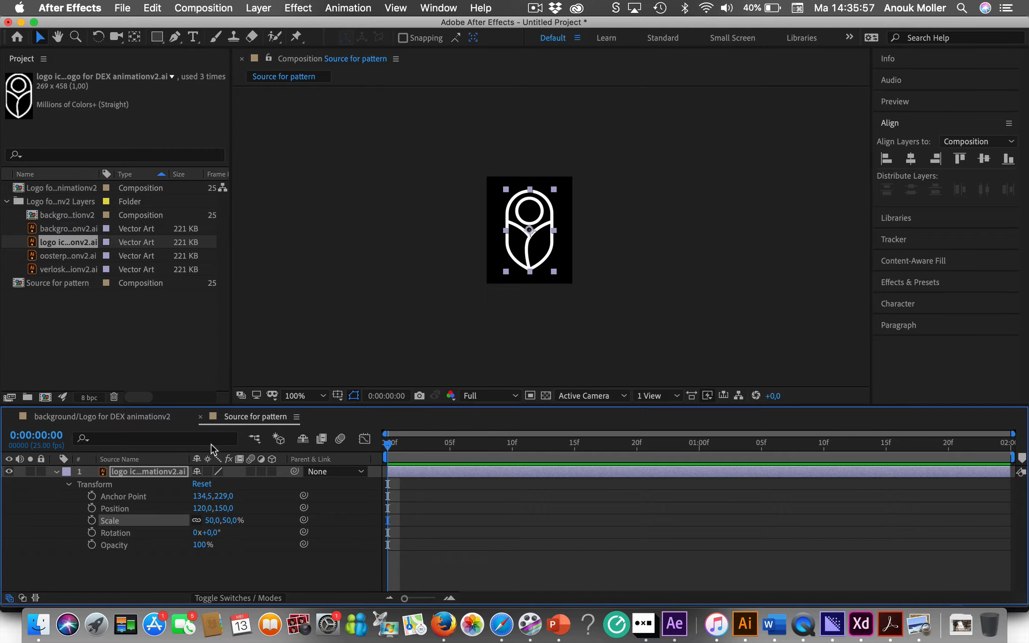
click(57, 471)
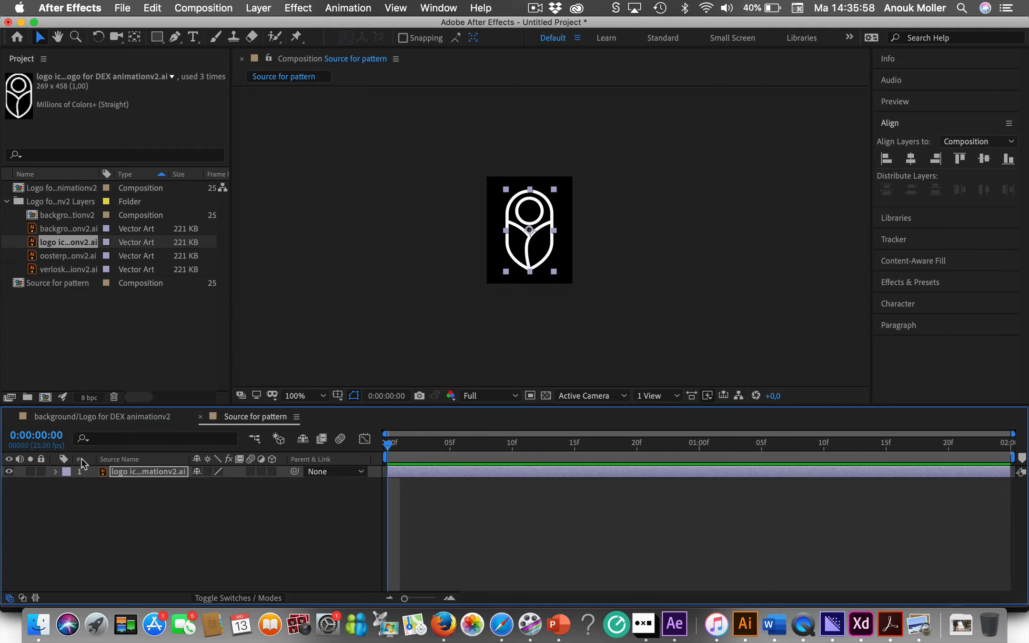
click(162, 513)
Rename the logo icon layer in the Source for pattern composition as "logo icon small"
double_click(166, 472)
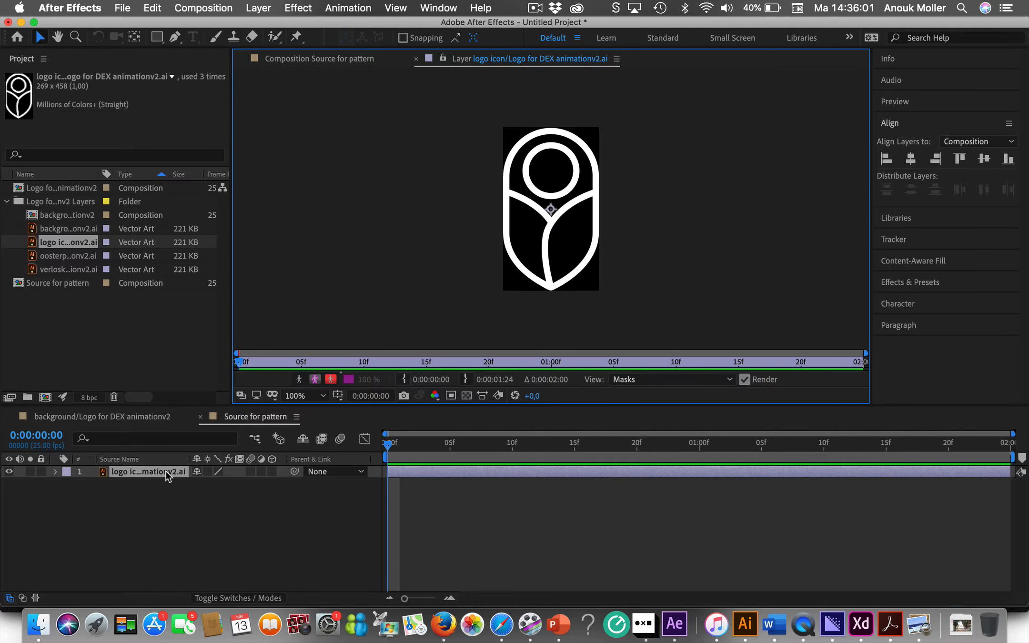
right_click(166, 471)
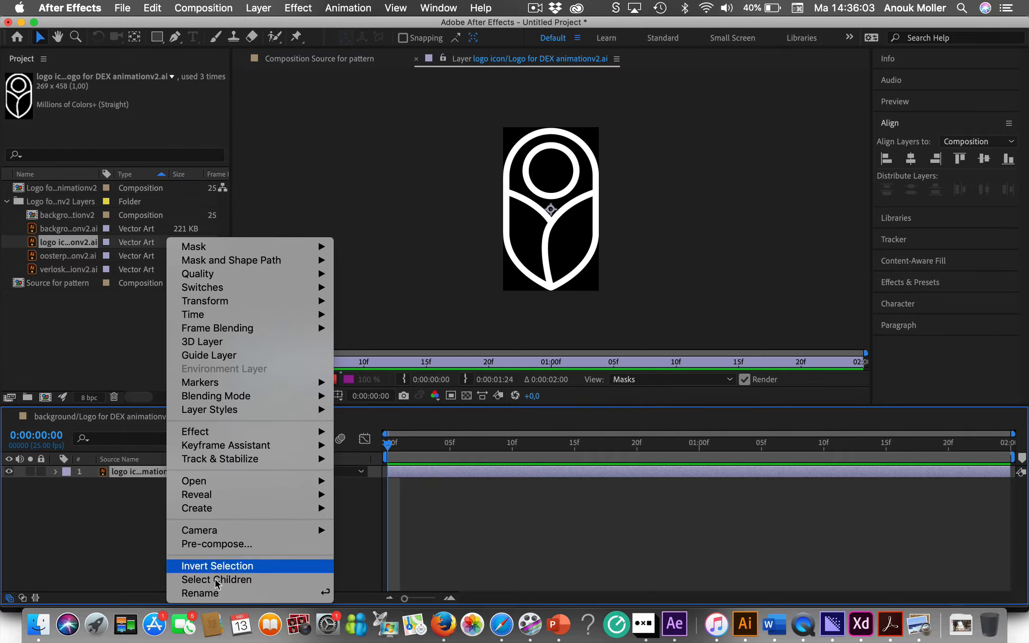
click(200, 593)
click(146, 472)
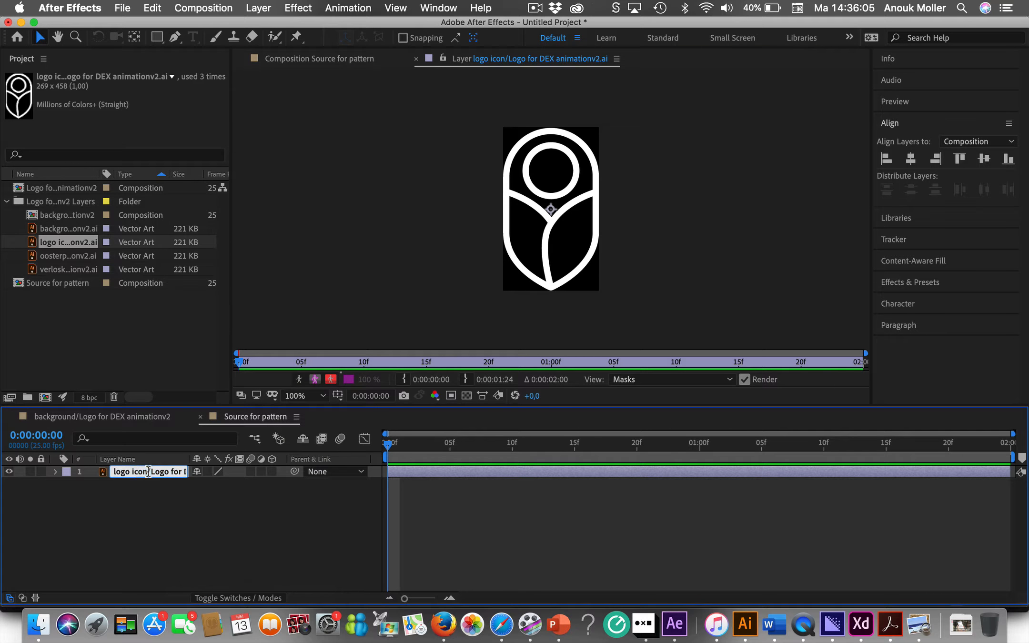
drag(135, 472, 206, 467)
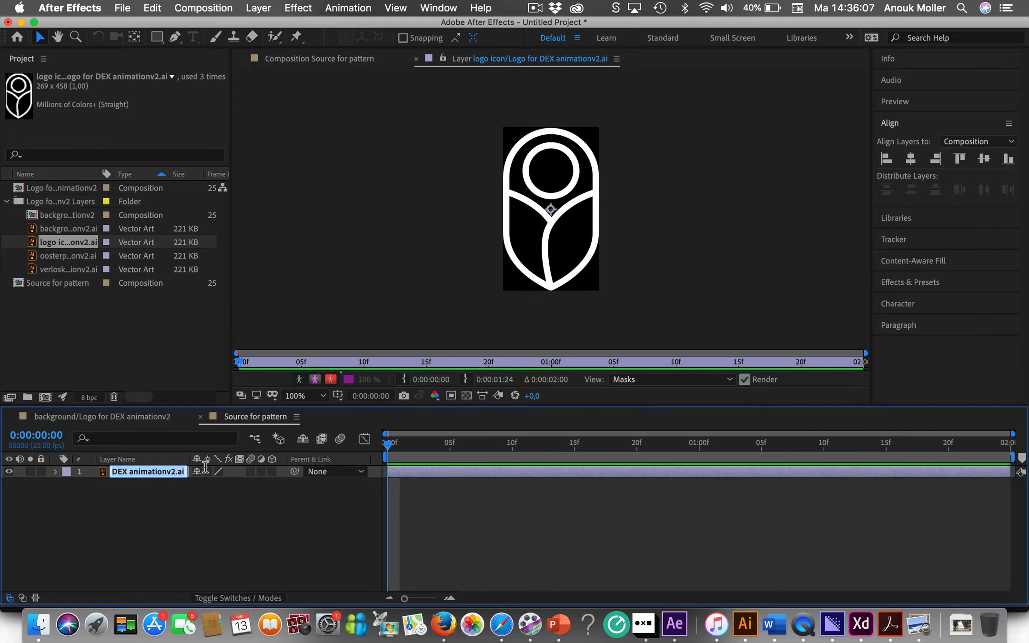
text(logo small)
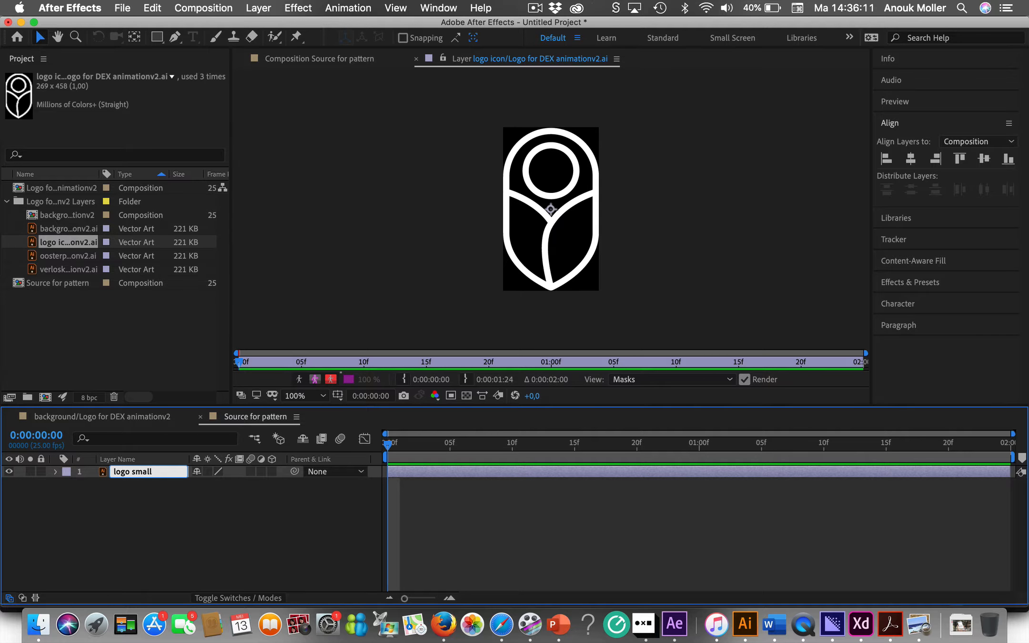
click(132, 471)
text(icon)
key(Return)
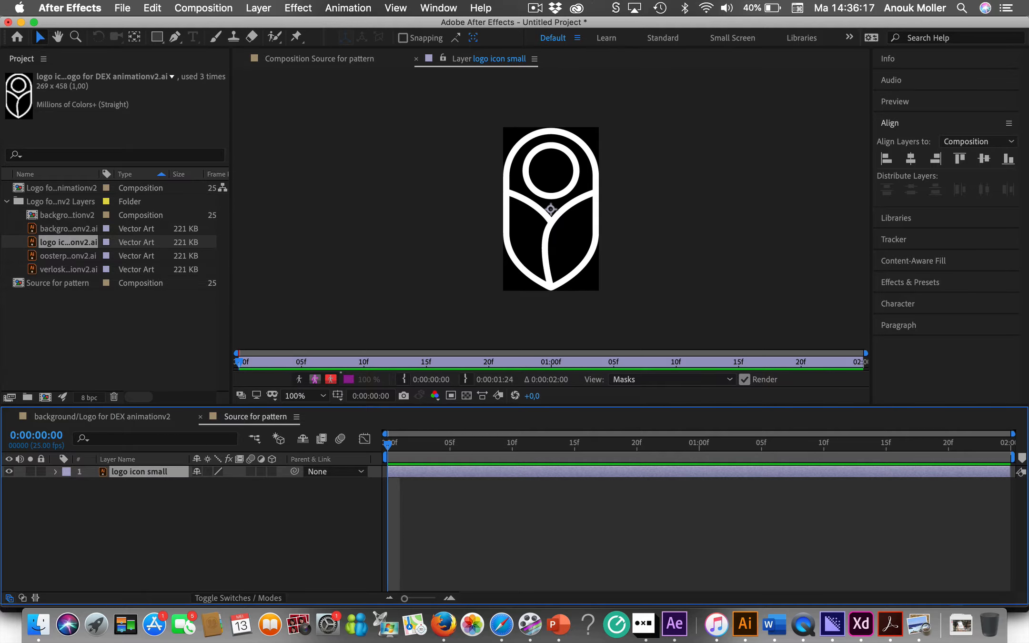
click(145, 510)
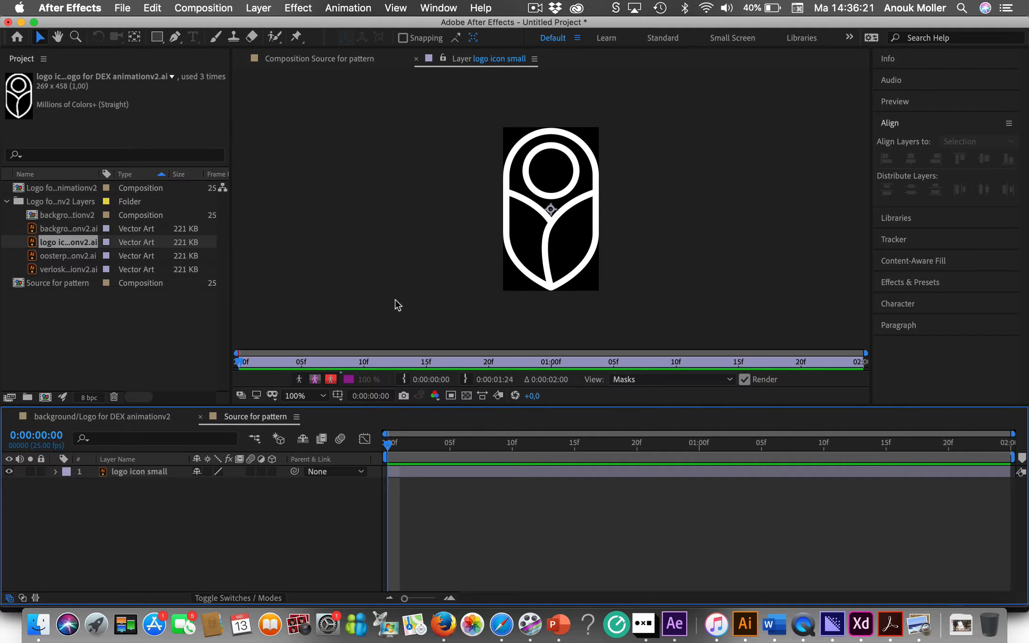
Compare the icon's layer view with the composition view, and close the layer view
click(55, 472)
click(108, 522)
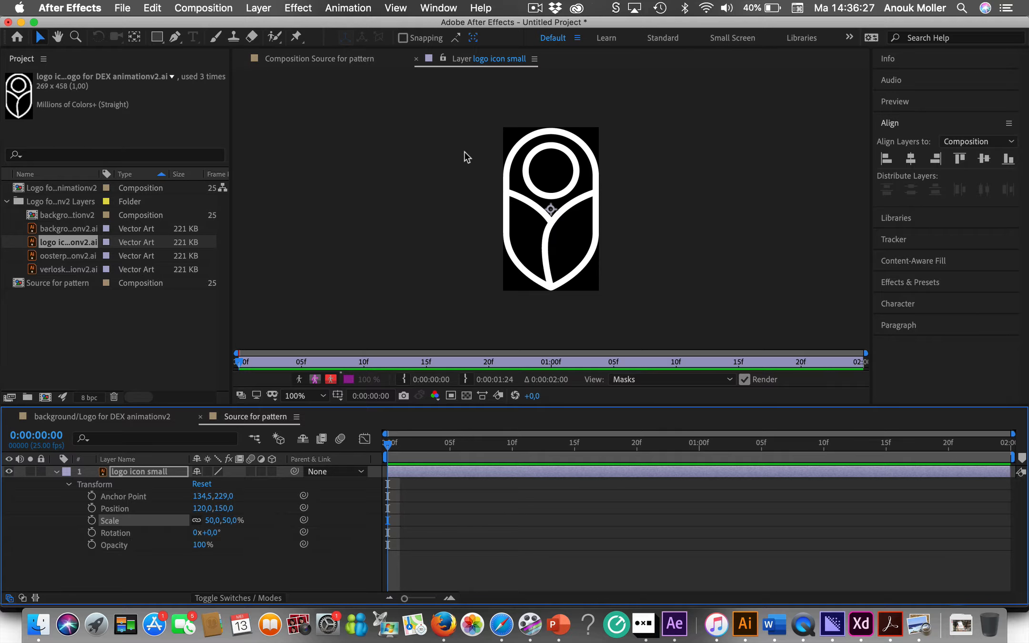
click(341, 60)
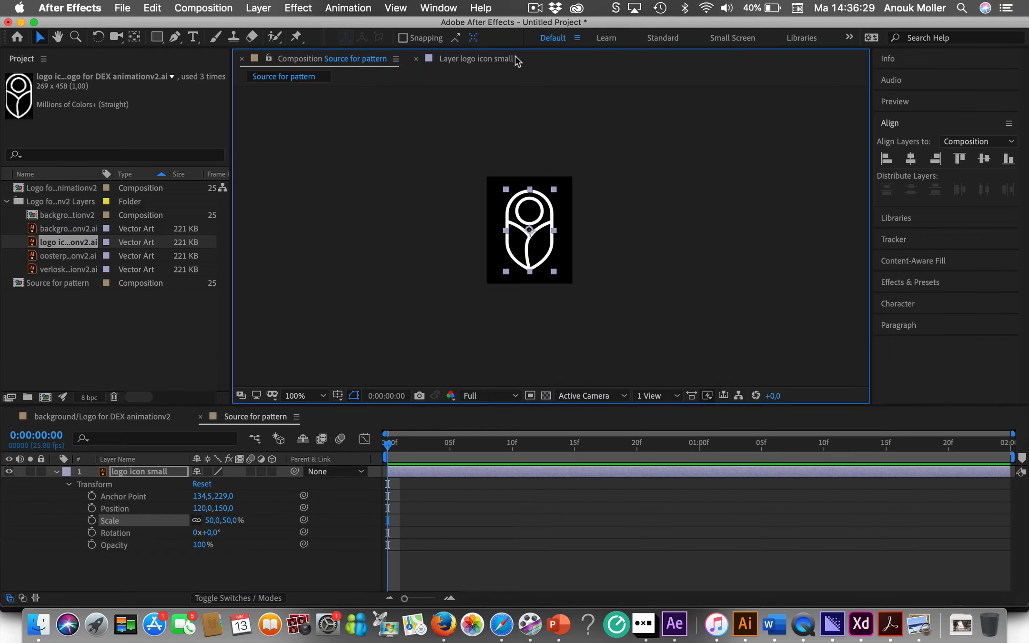
click(500, 59)
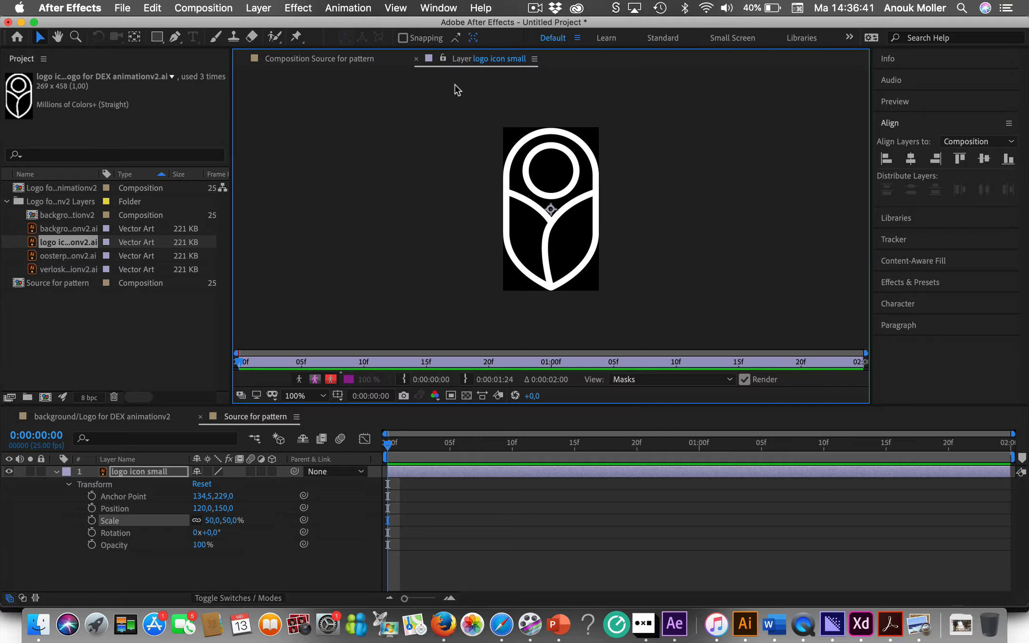
click(416, 59)
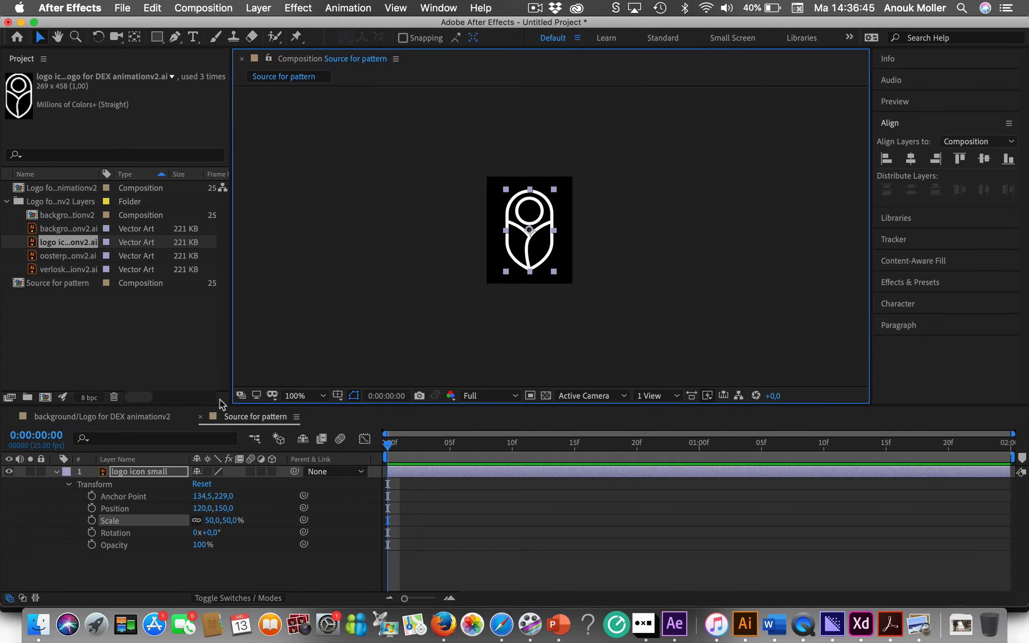
Set a Rotation keyframe of 0° on the logo icon small layer at 0:00:00:00
click(56, 471)
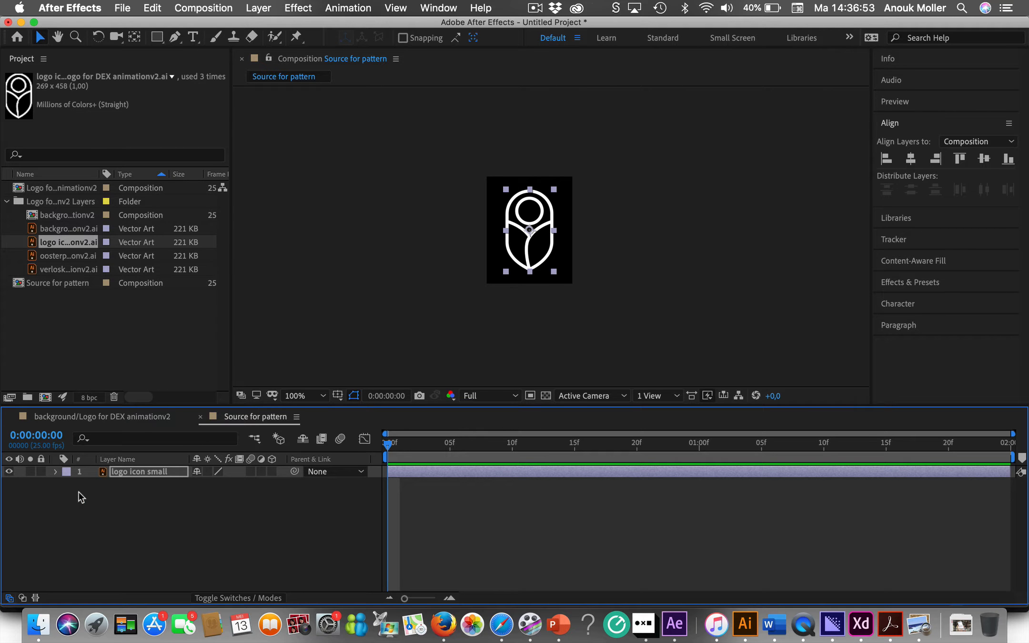
click(56, 471)
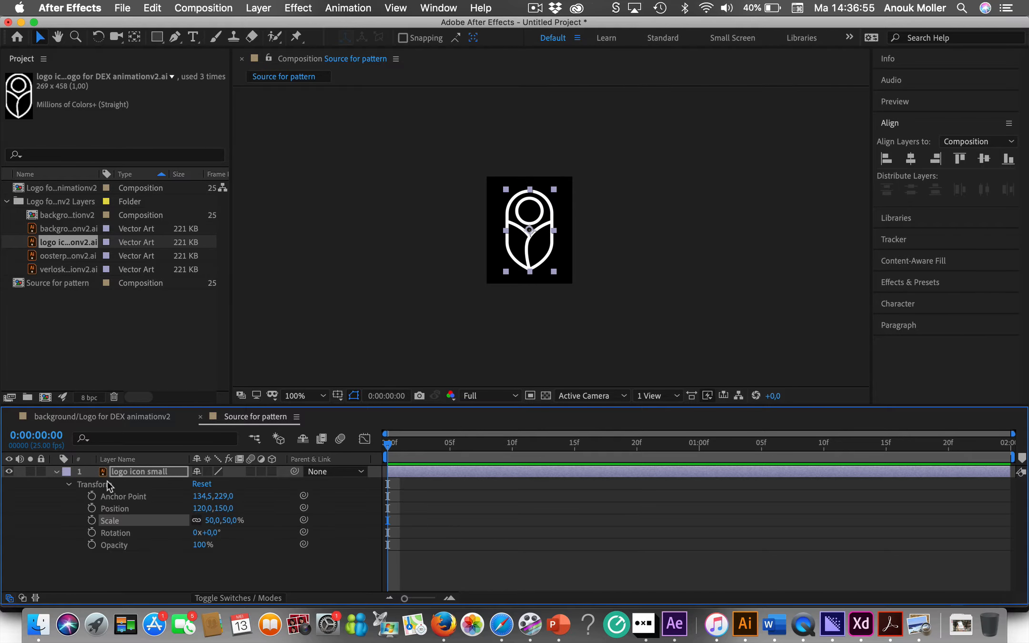
click(57, 472)
click(57, 472)
click(110, 533)
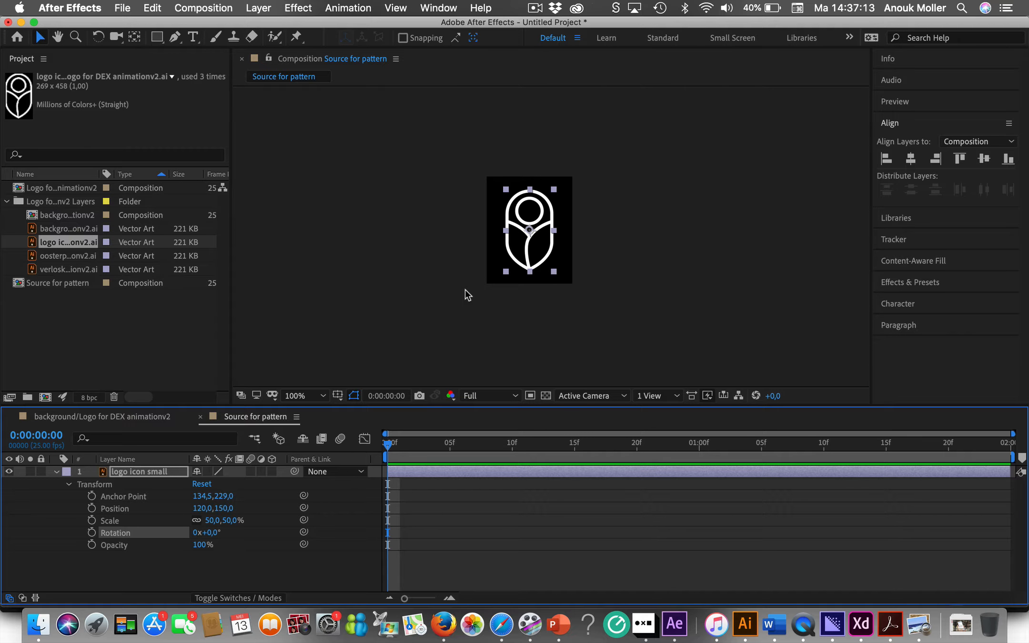
drag(388, 446, 236, 431)
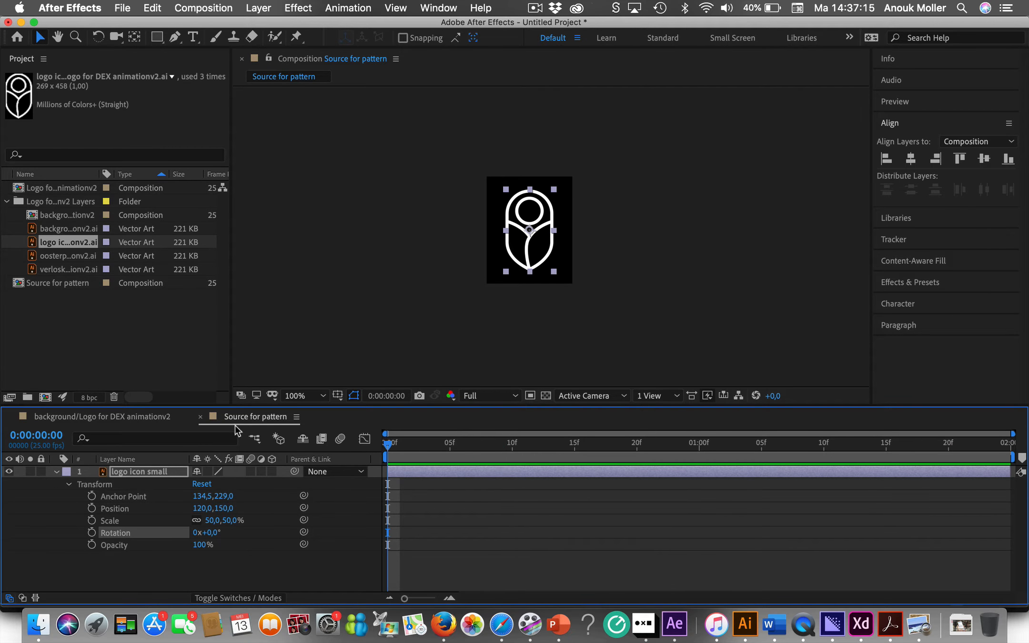
click(92, 532)
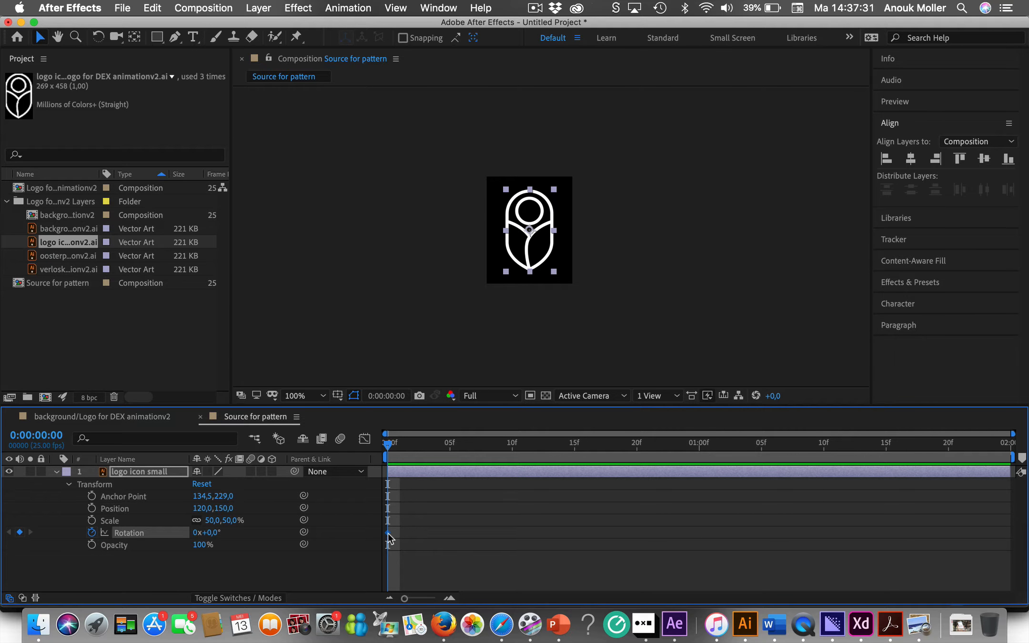
Set a Rotation keyframe of 360° on the logo icon small layer at 0:00:01:24
mouse_move(389, 538)
drag(387, 445, 996, 469)
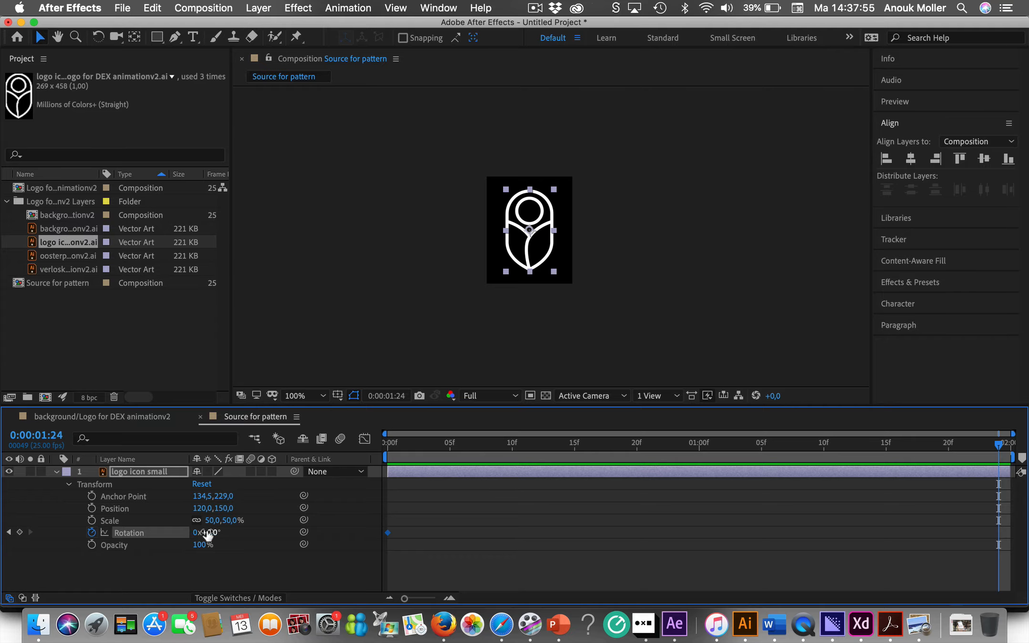
drag(206, 533, 253, 543)
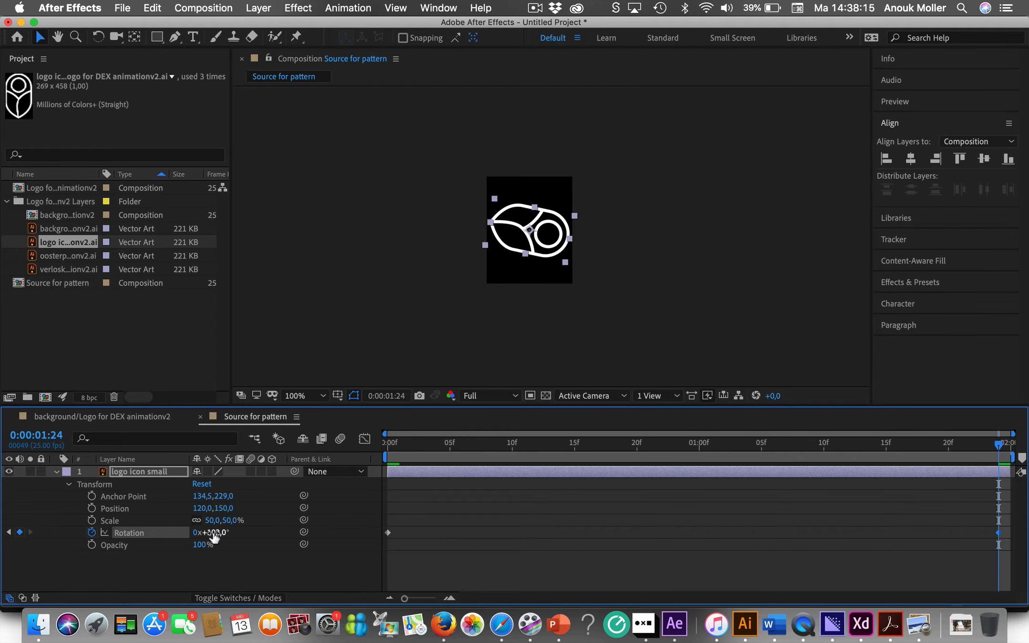
text(60)
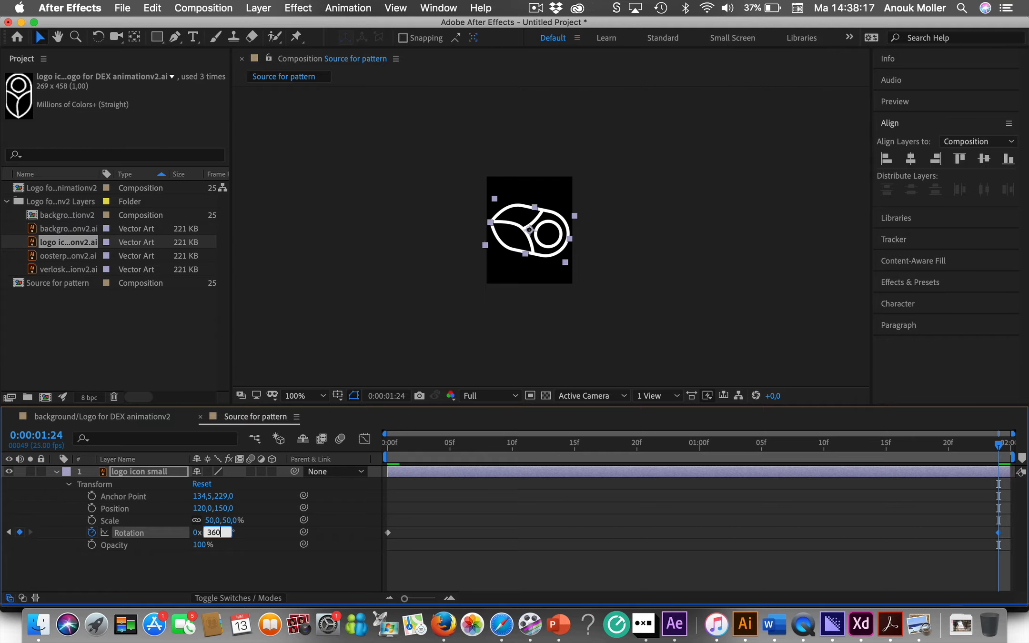
key(Return)
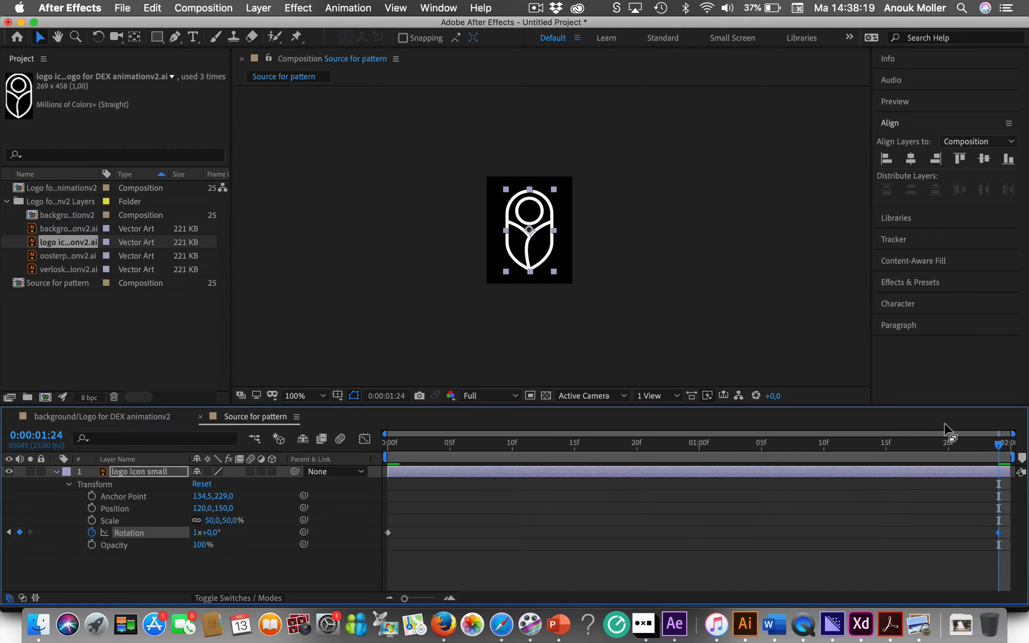
Preview the icon's rotation from the start of the Source for pattern composition, and collapse the layer's properties
drag(1001, 446, 365, 442)
key(space)
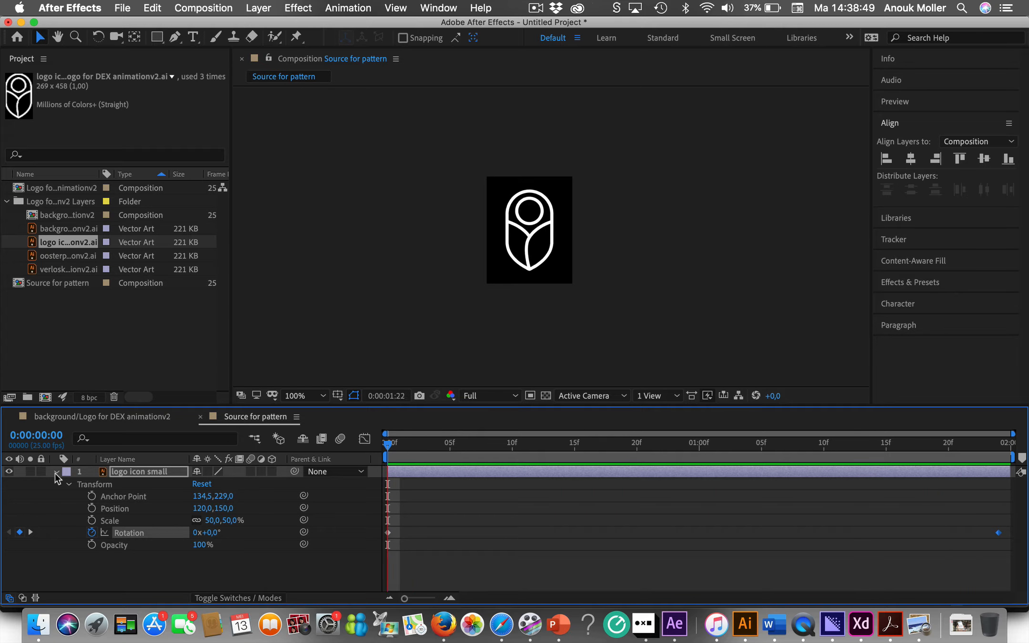
key(space)
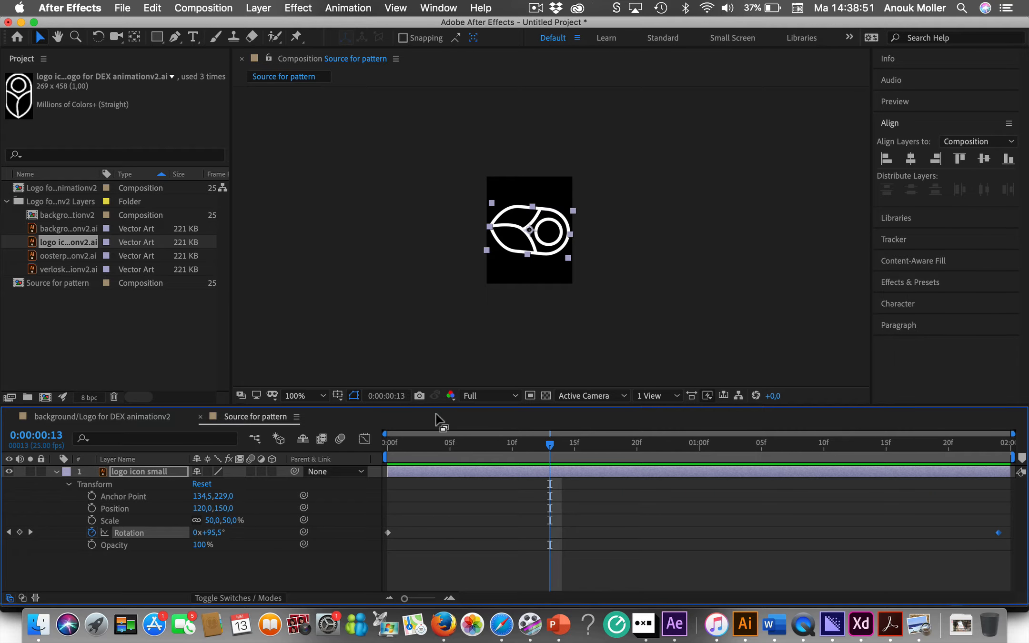
drag(552, 448, 318, 448)
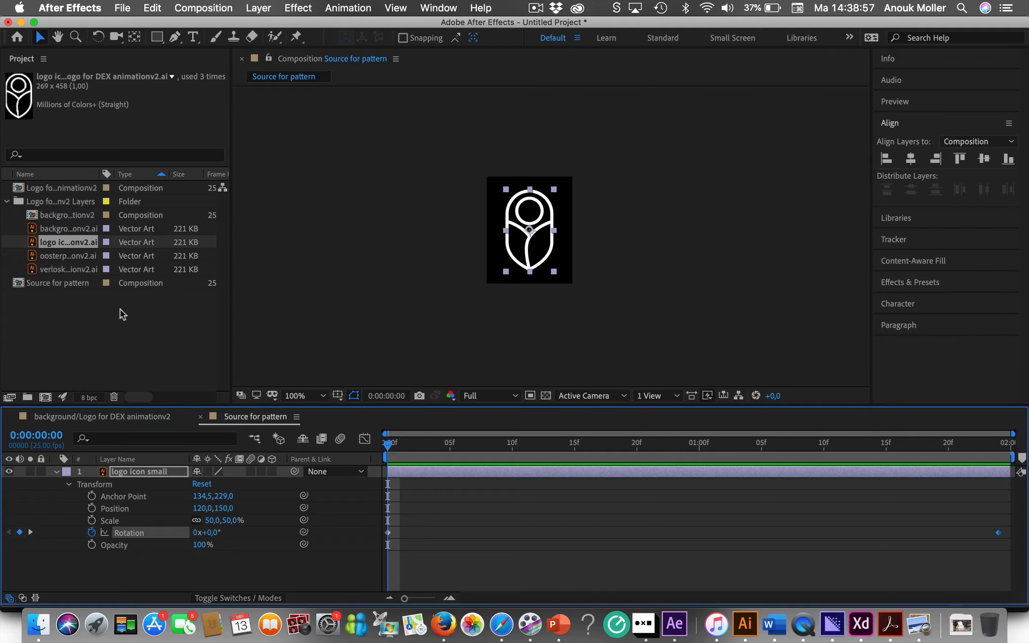
click(57, 472)
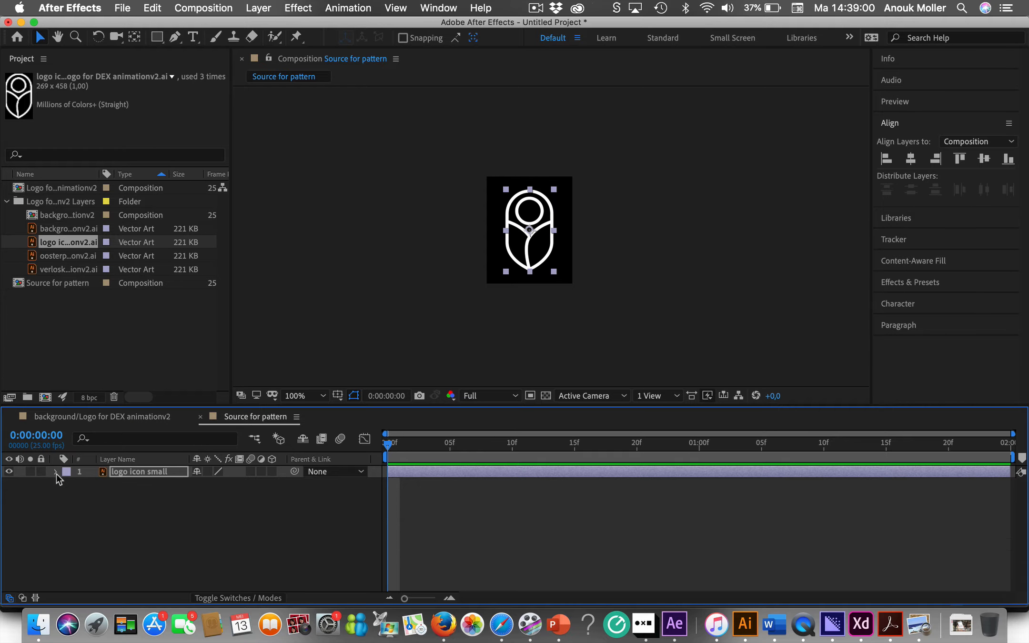
click(112, 323)
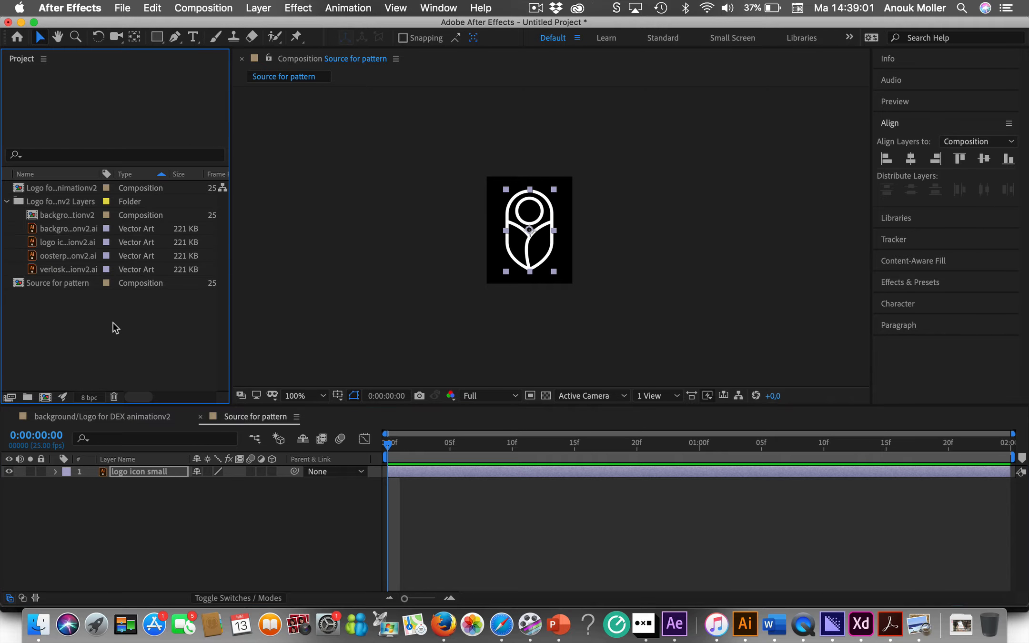
Open the background/Logo for DEX animationv2 composition and rename it as "Main comp pattern icon"
click(59, 188)
double_click(59, 188)
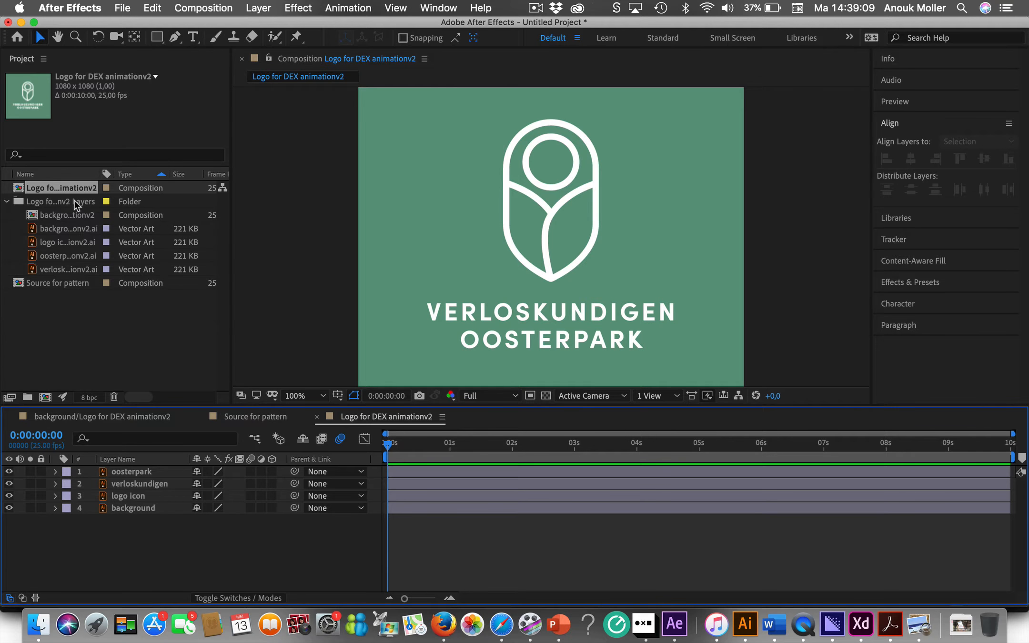
double_click(71, 215)
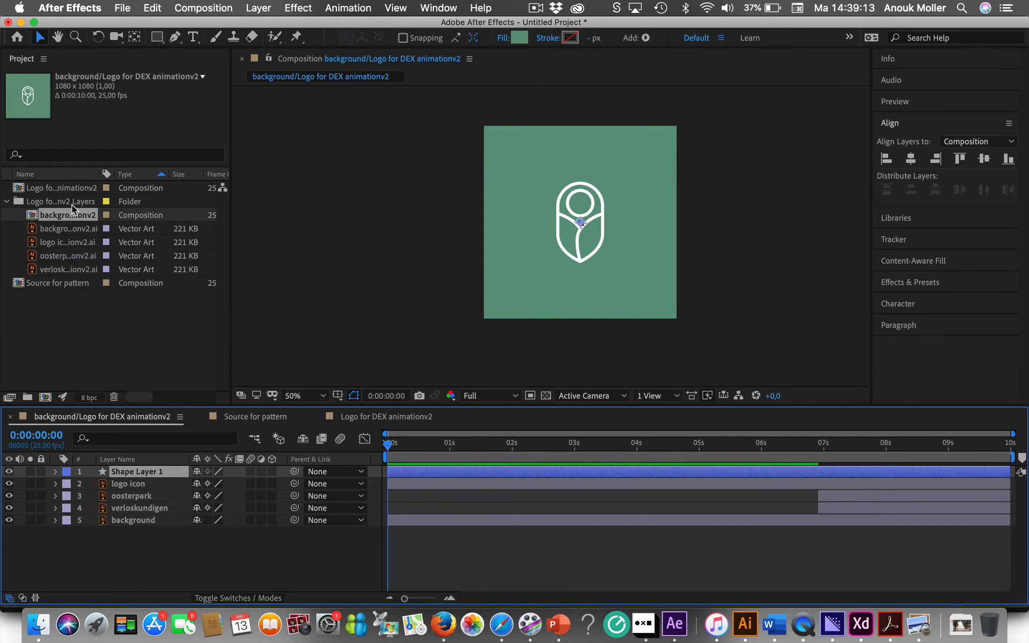
right_click(62, 215)
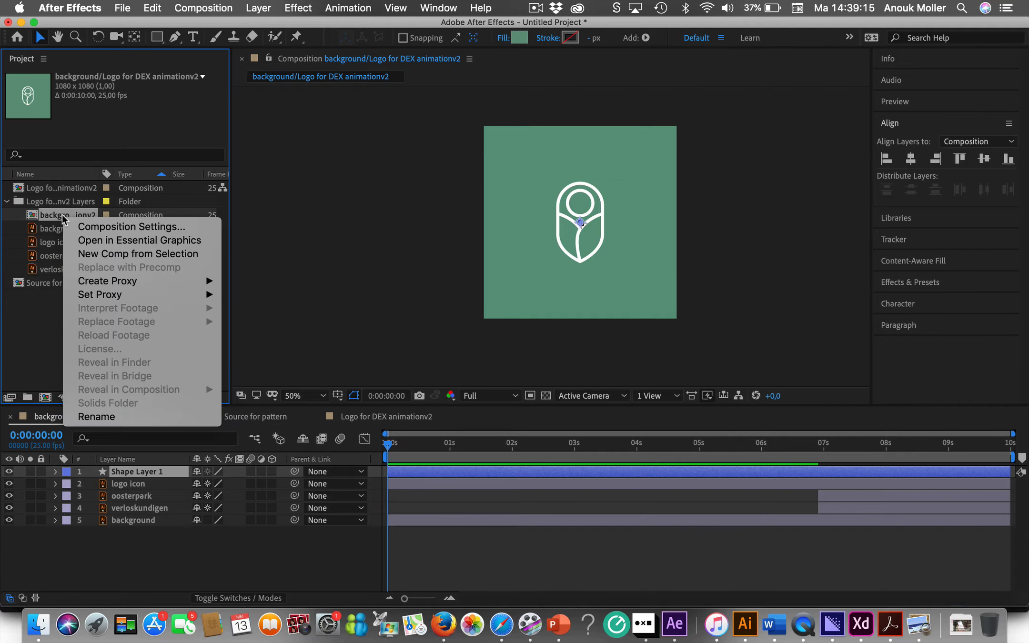
click(100, 417)
text(M)
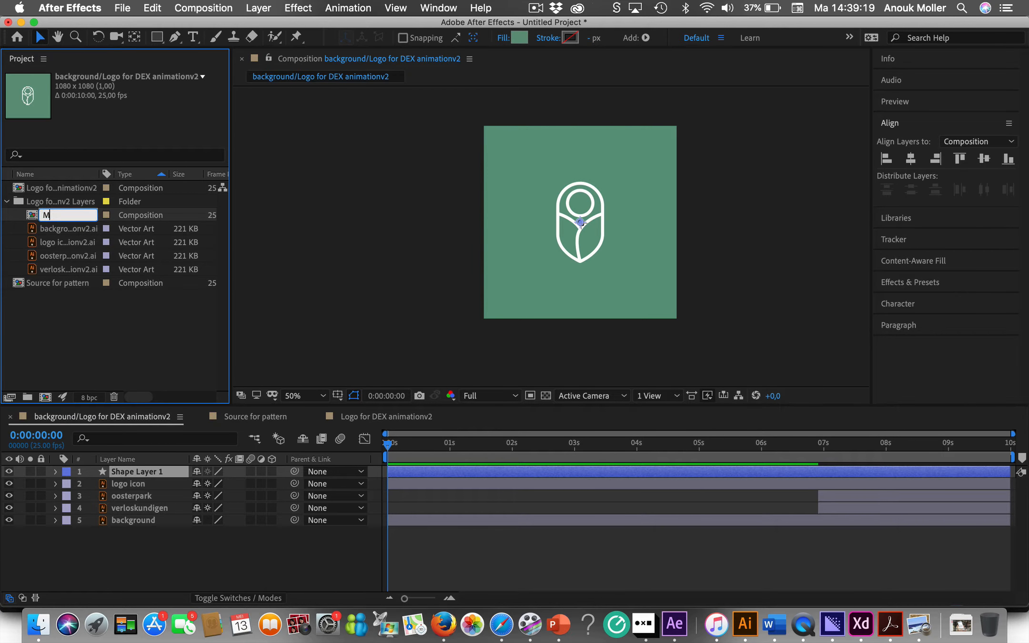
text(ain com)
text(p)
text( pattern)
text( icon)
key(Return)
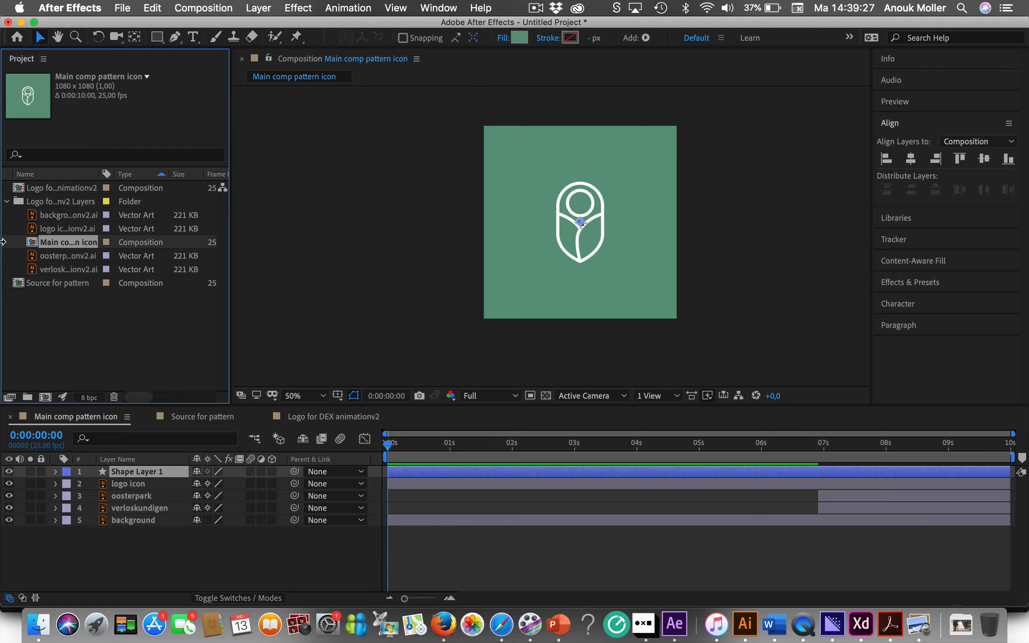
Add the Source for pattern composition as the lowest layer of Main comp pattern icon, starting at 0:00:00:00
click(110, 344)
click(82, 250)
click(55, 286)
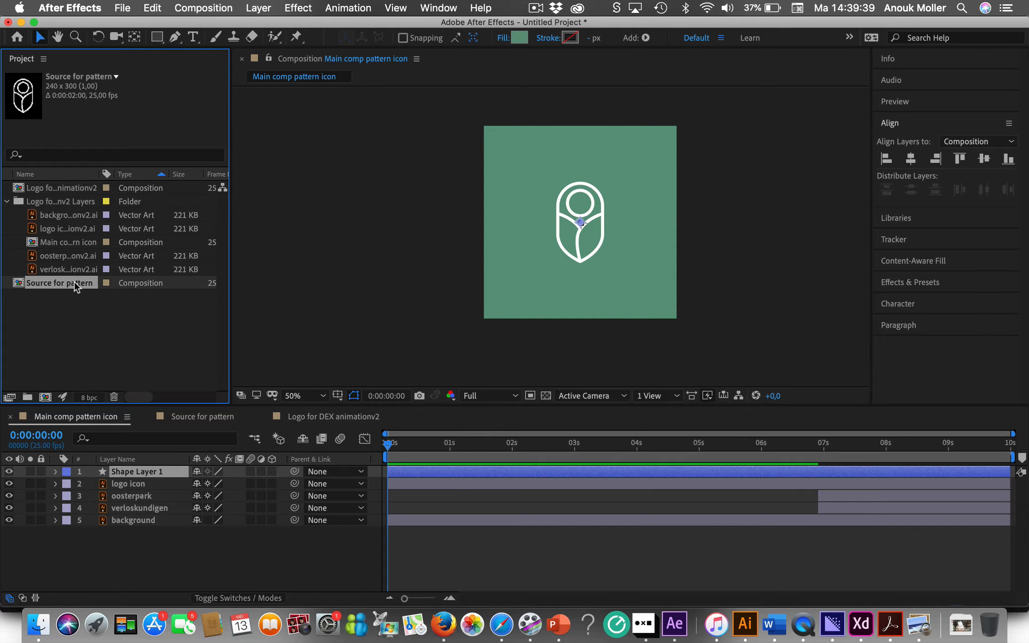
drag(74, 281, 95, 552)
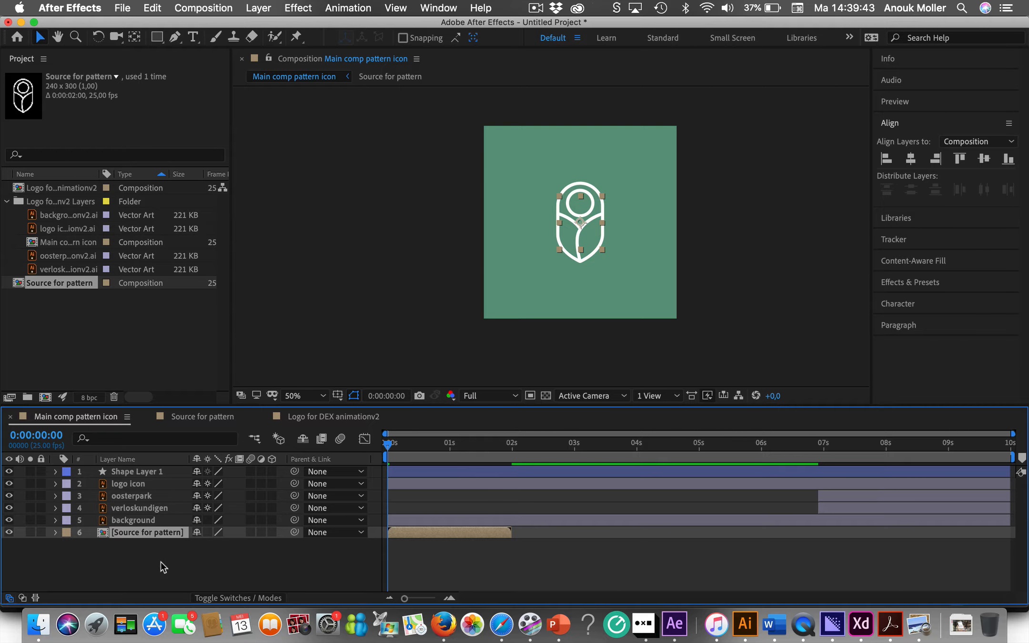
mouse_move(387, 444)
mouse_down()
mouse_move(425, 446)
mouse_move(387, 448)
mouse_up()
Lock the background layer in Main comp pattern icon and select the Source for pattern layer
click(144, 520)
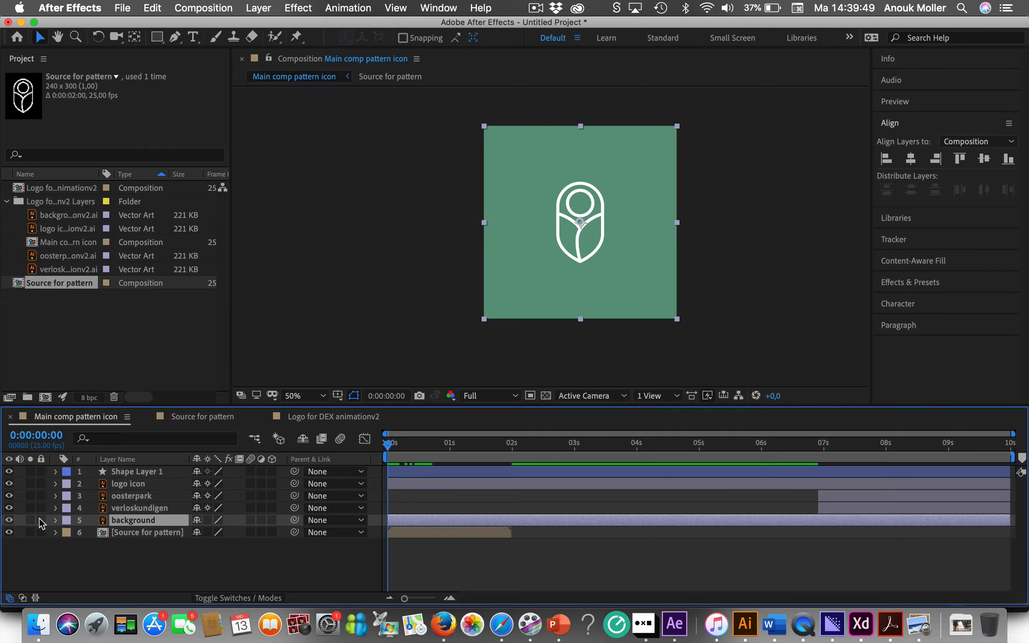
click(41, 520)
click(141, 531)
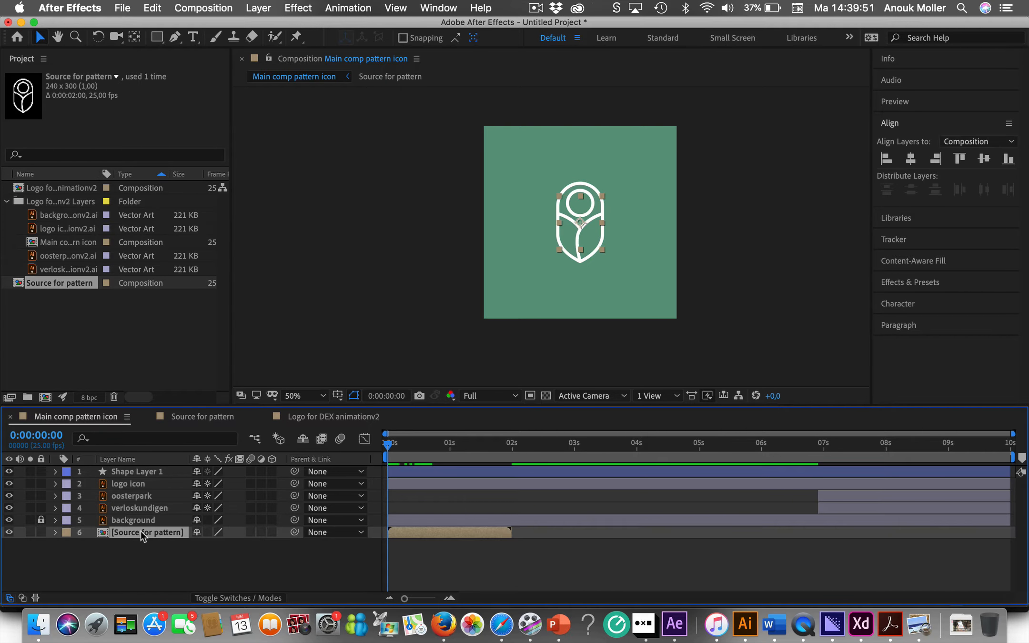
Trim the logo icon layer's start to match the oosterpark layer at about 7 seconds, and delete Shape Layer 1
click(141, 484)
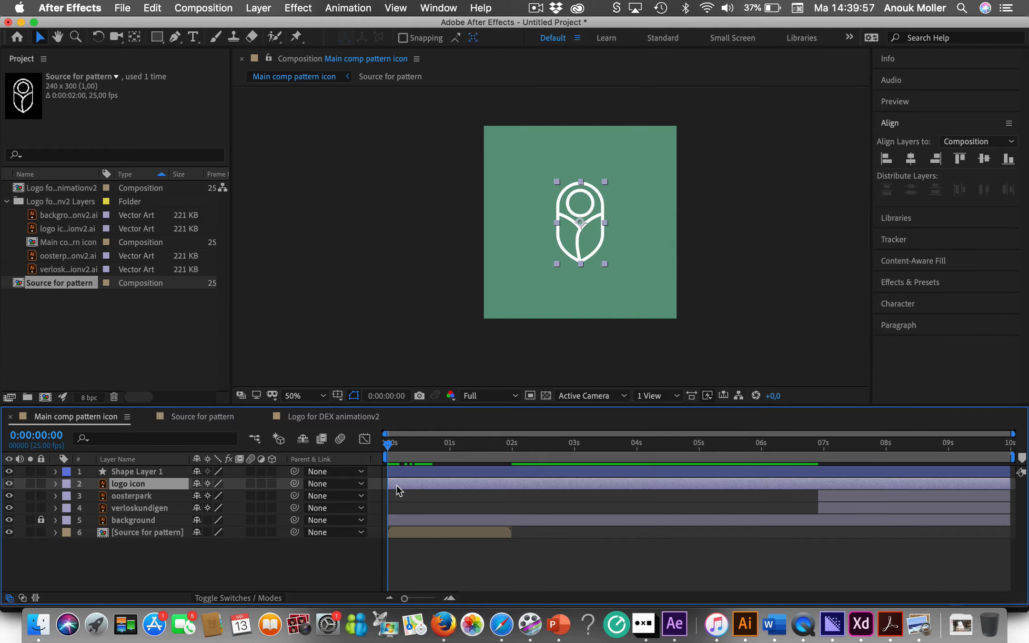
drag(388, 483, 819, 483)
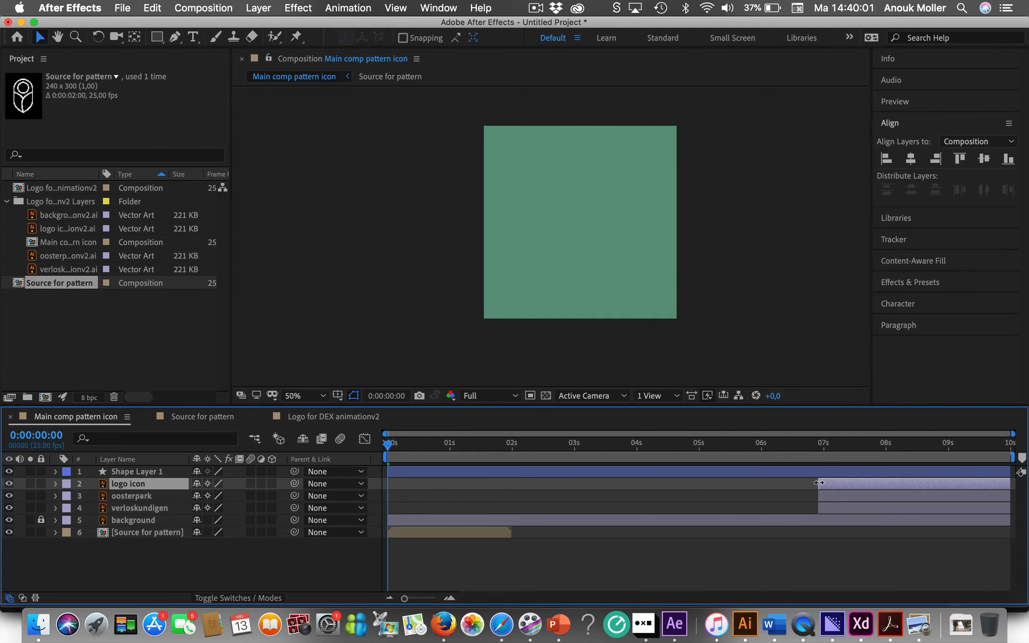
click(125, 471)
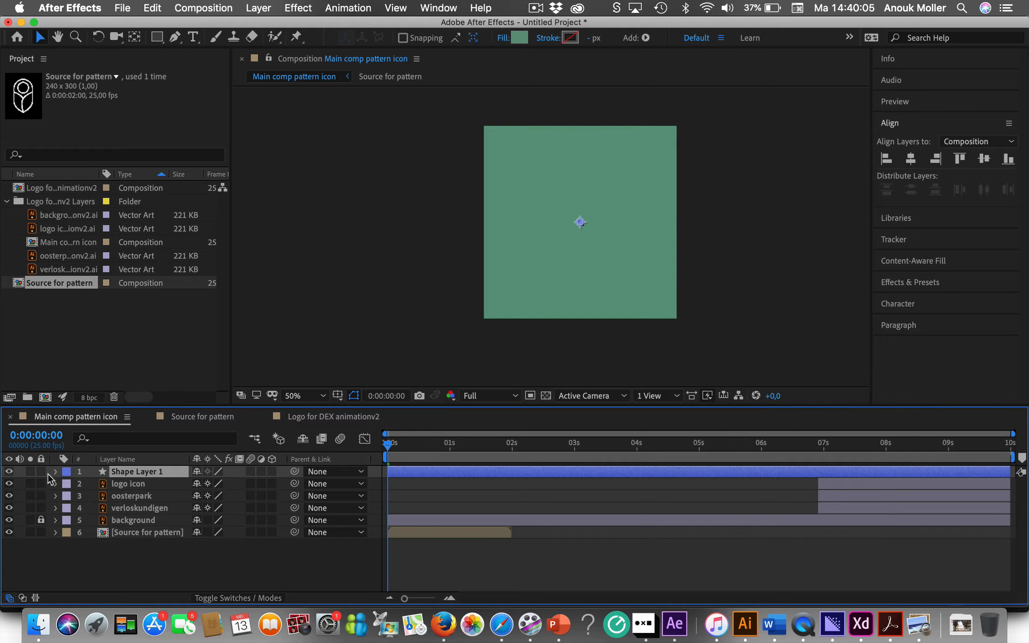
key(Delete)
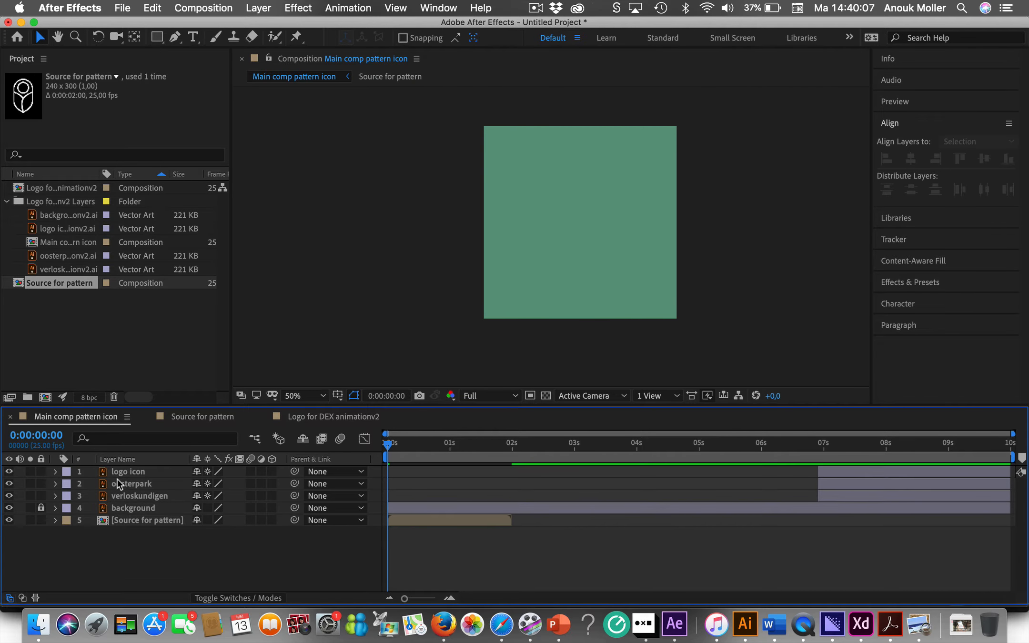
Move the Source for pattern layer to the top of the layer stack and preview the composition's first four seconds
click(149, 521)
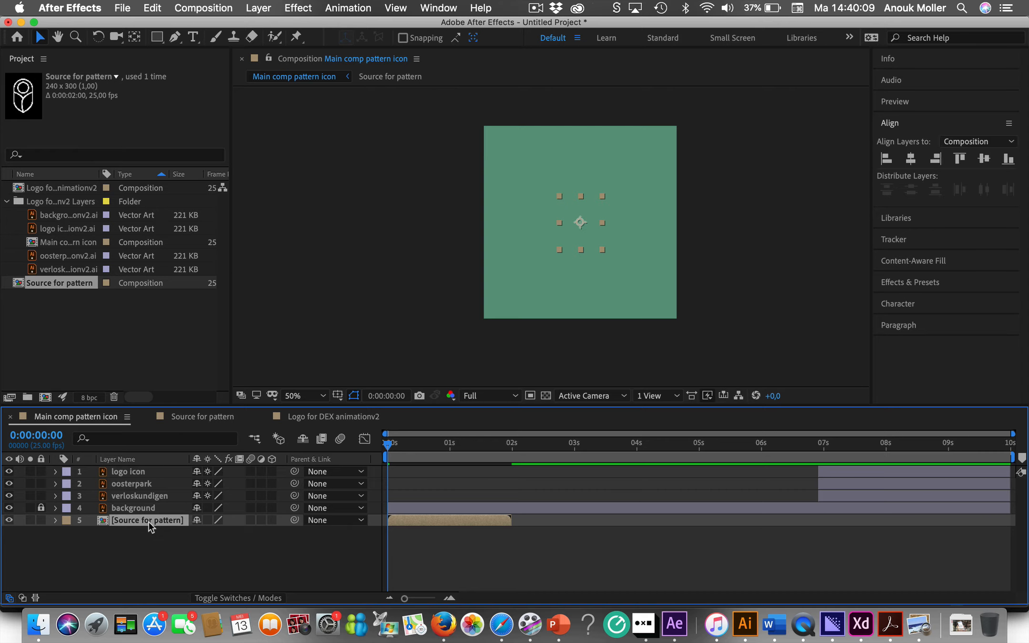
drag(149, 522, 143, 466)
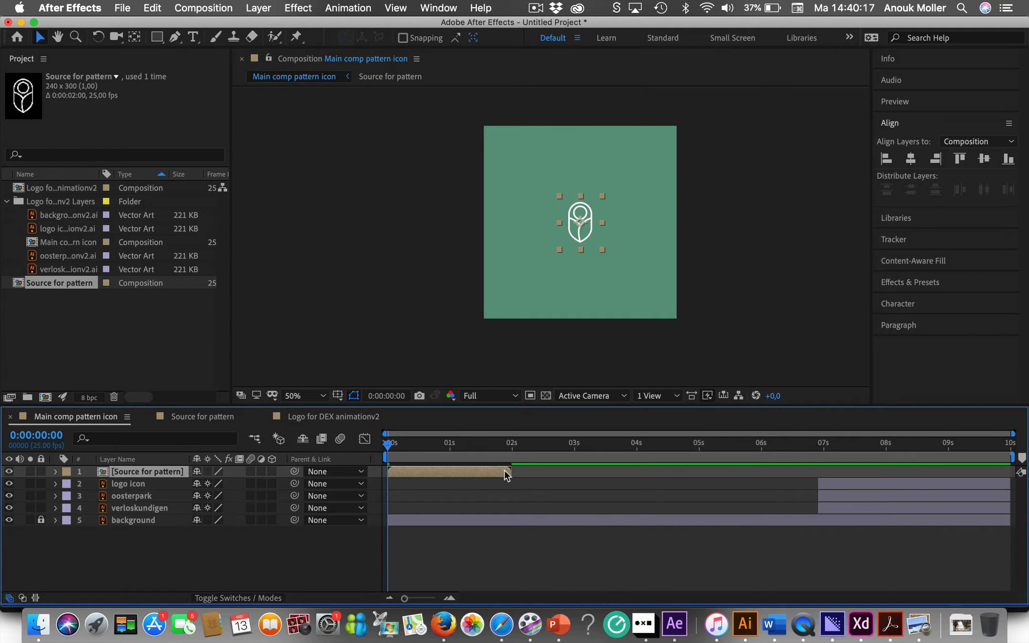
key(space)
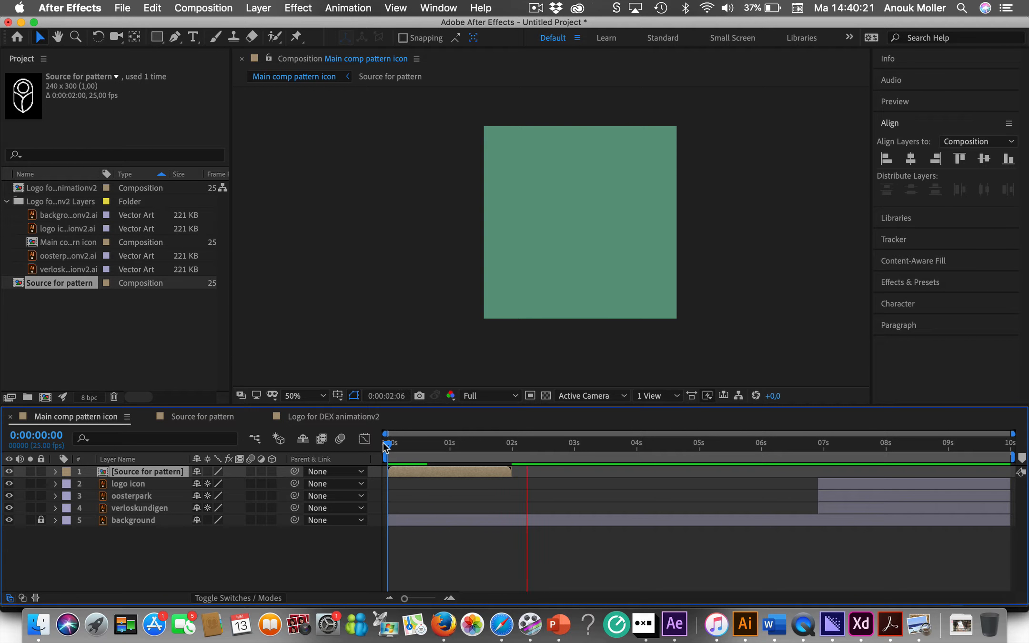
key(space)
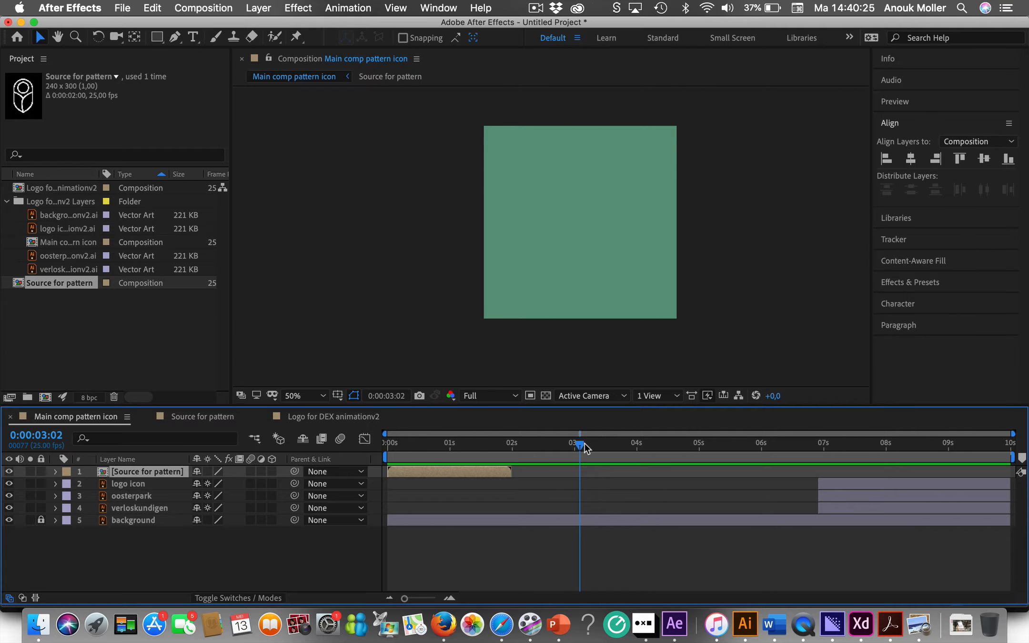
drag(579, 446, 388, 455)
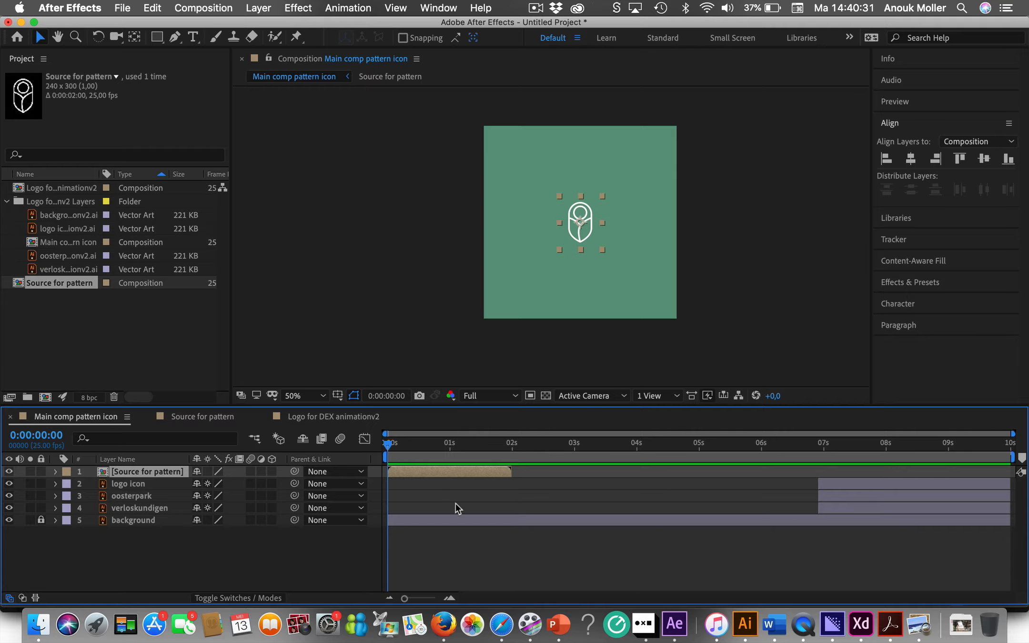
click(393, 446)
drag(394, 449, 637, 456)
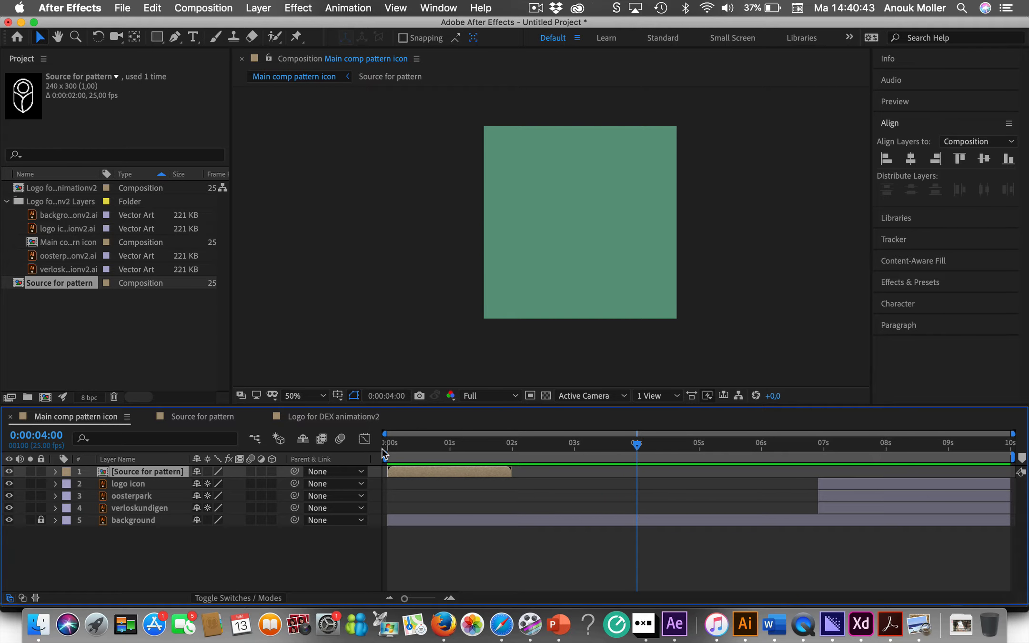
drag(637, 445, 385, 448)
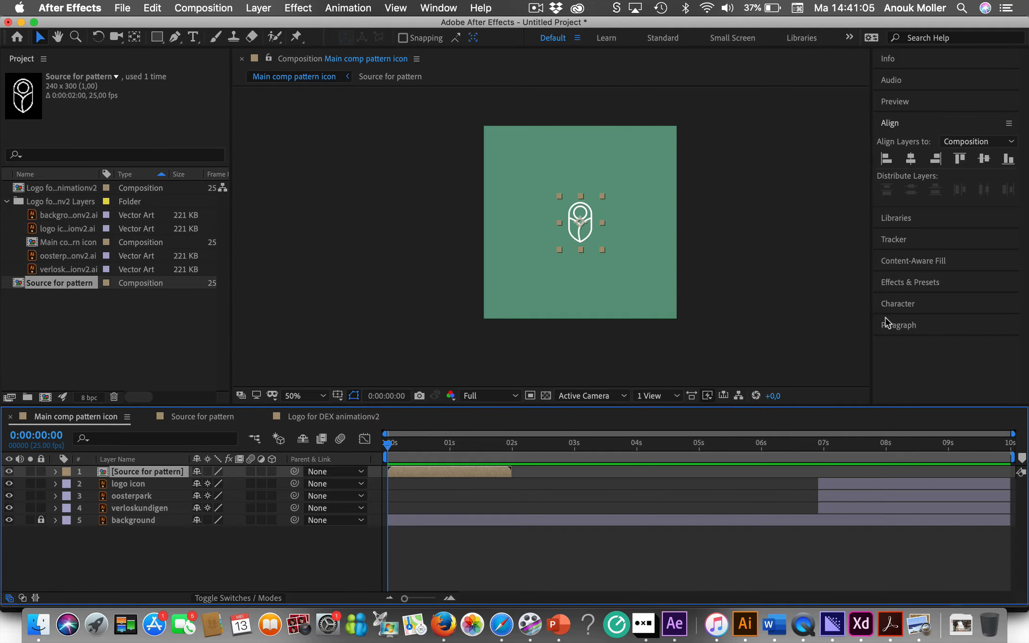
Search the effects for "tile" and apply Motion Tile to the Source for pattern layer
click(945, 282)
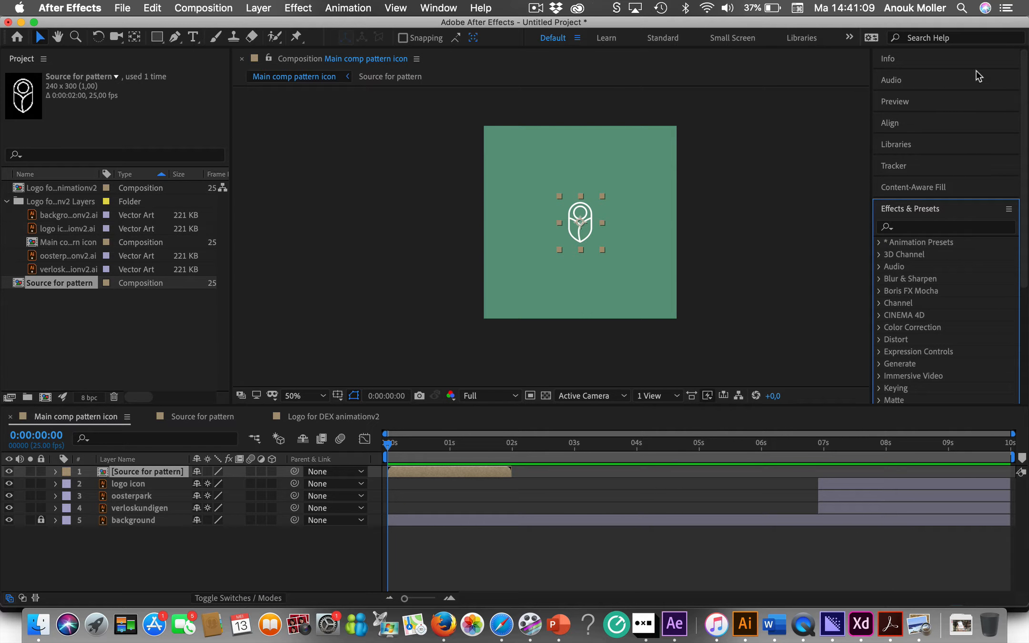
click(916, 228)
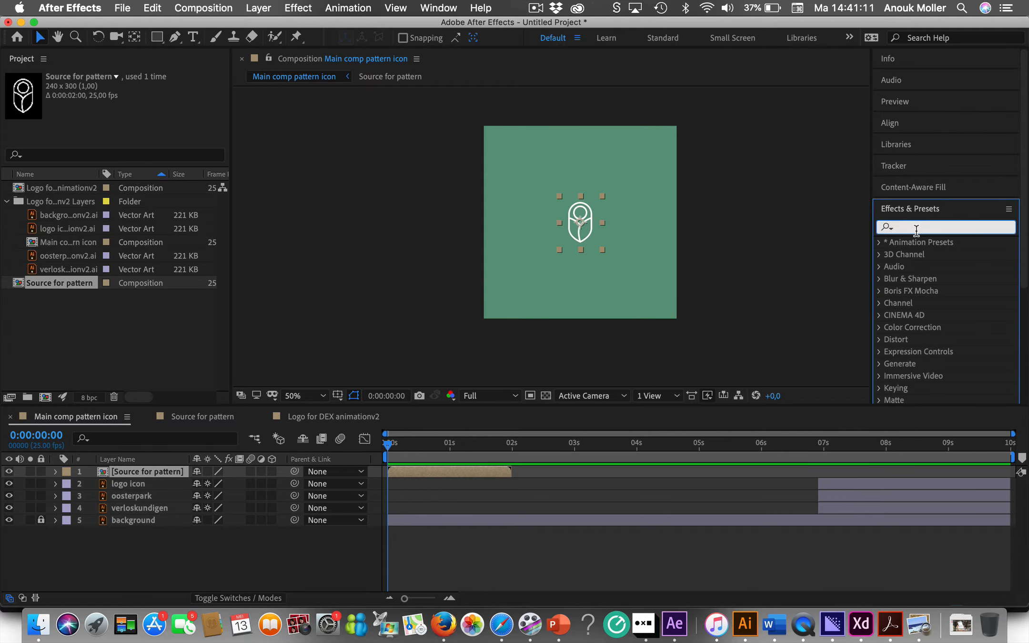
text(tile)
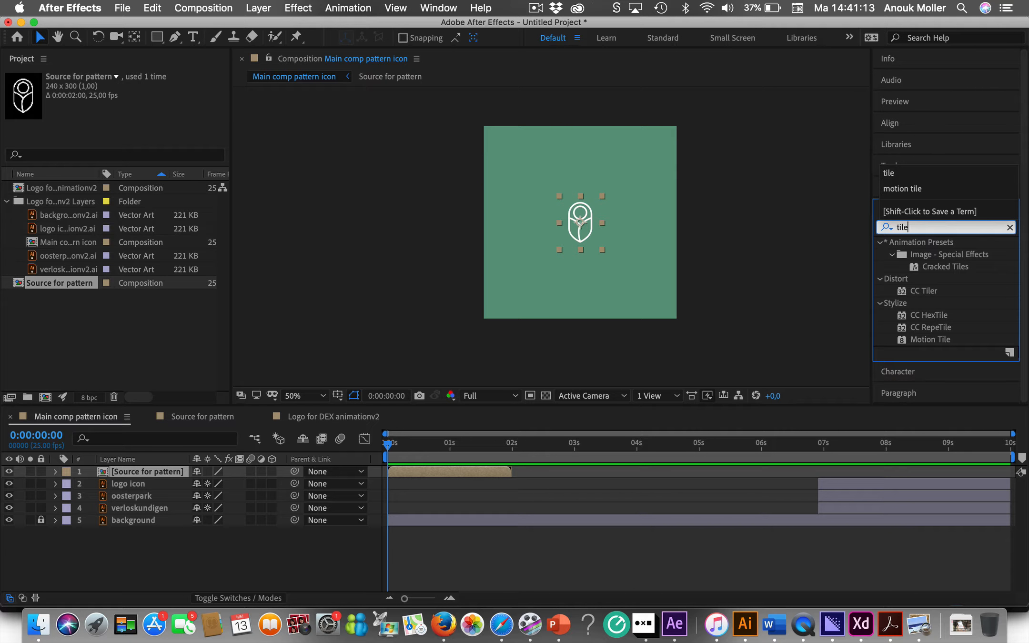
click(925, 339)
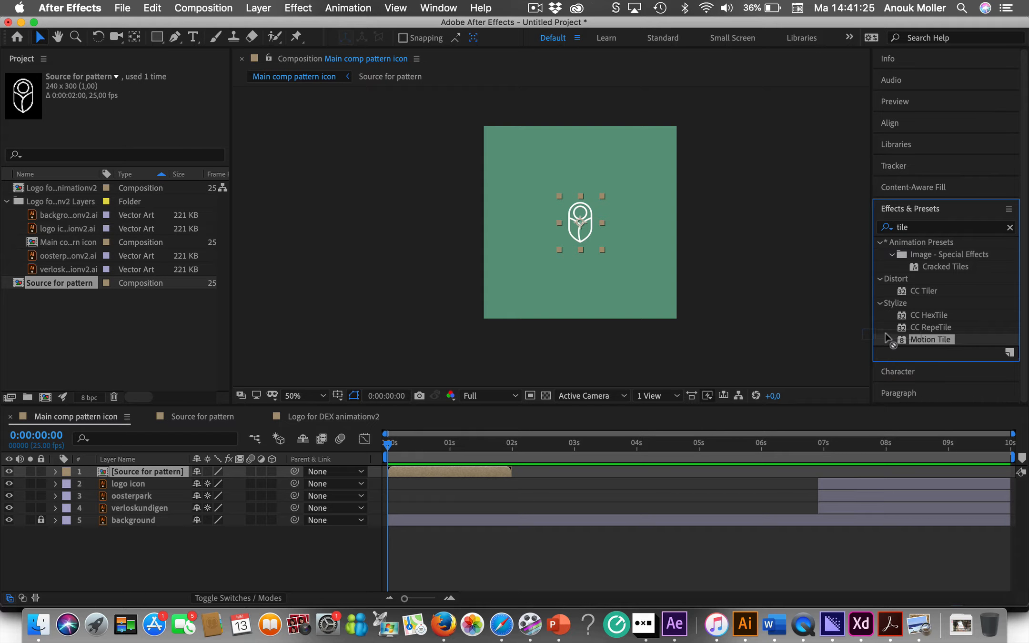
drag(885, 333, 584, 228)
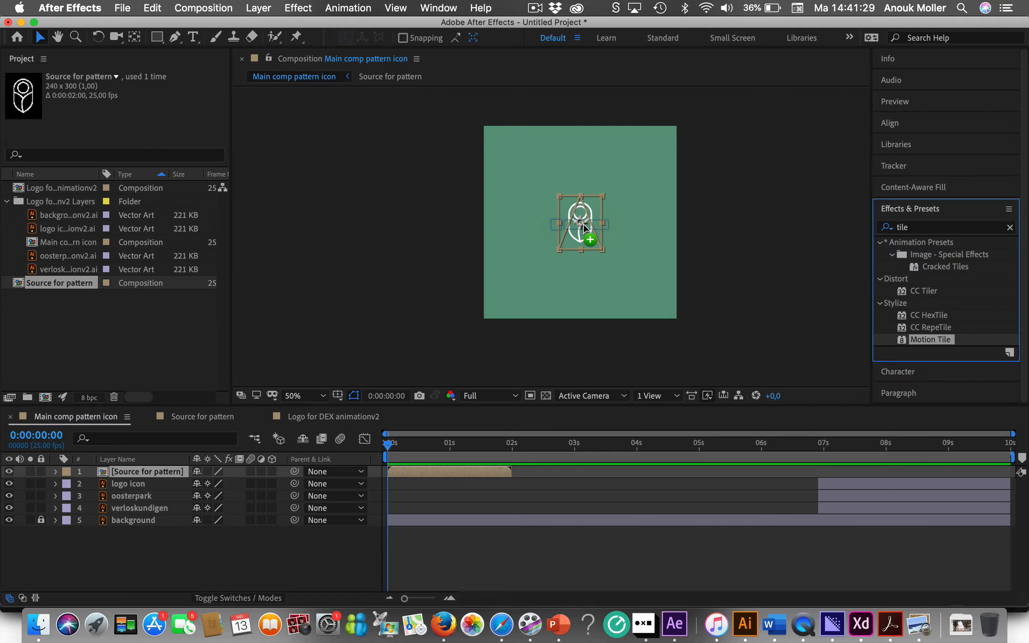
drag(584, 228, 584, 228)
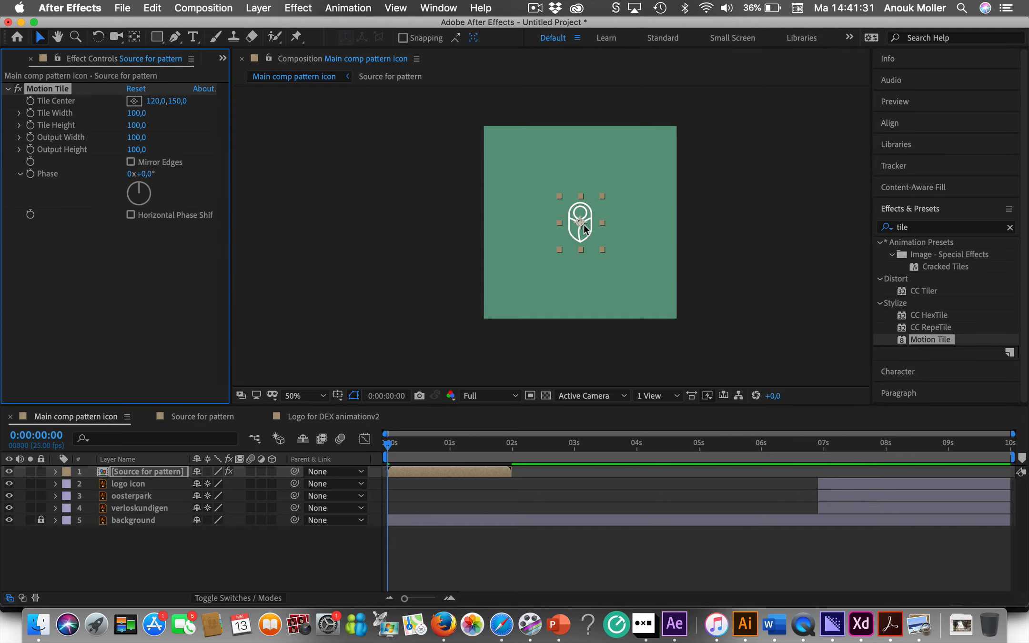
Set the Source for pattern layer's Motion Tile output width to 530 and output height to 420
click(416, 292)
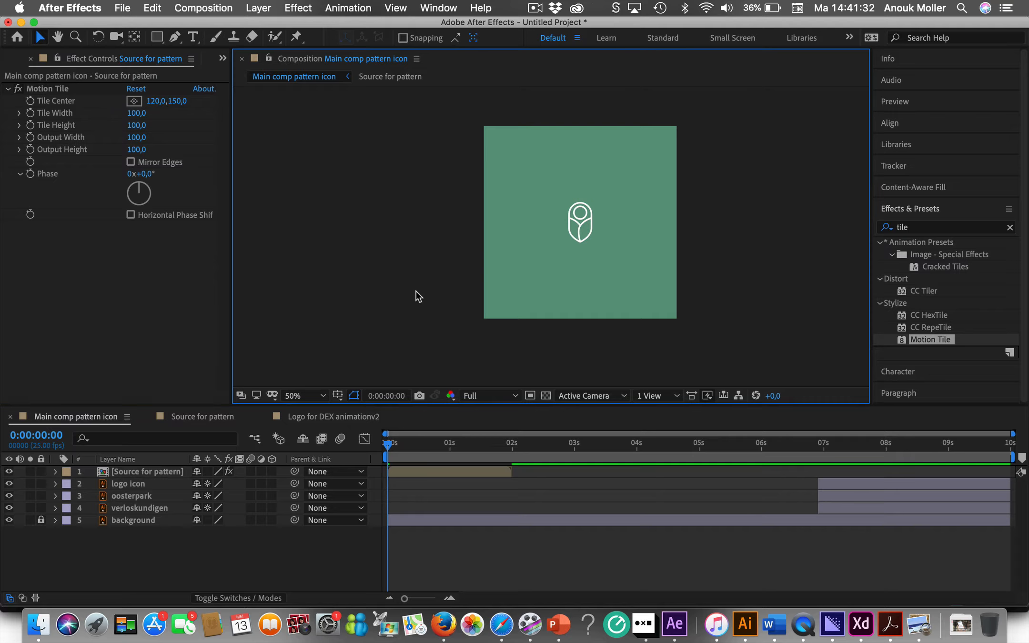
click(578, 239)
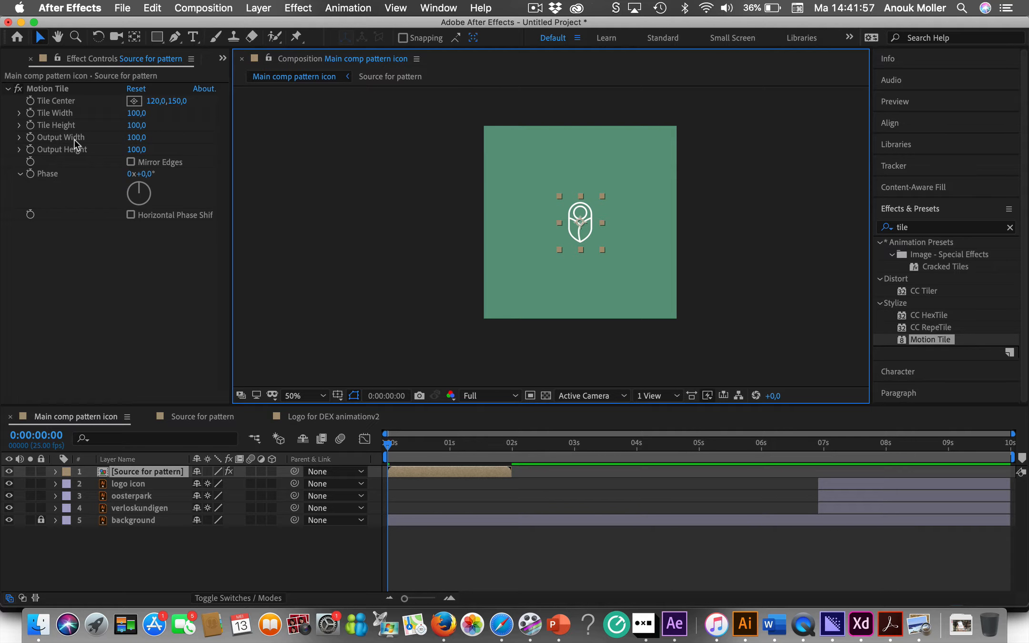
click(133, 137)
drag(133, 137, 164, 138)
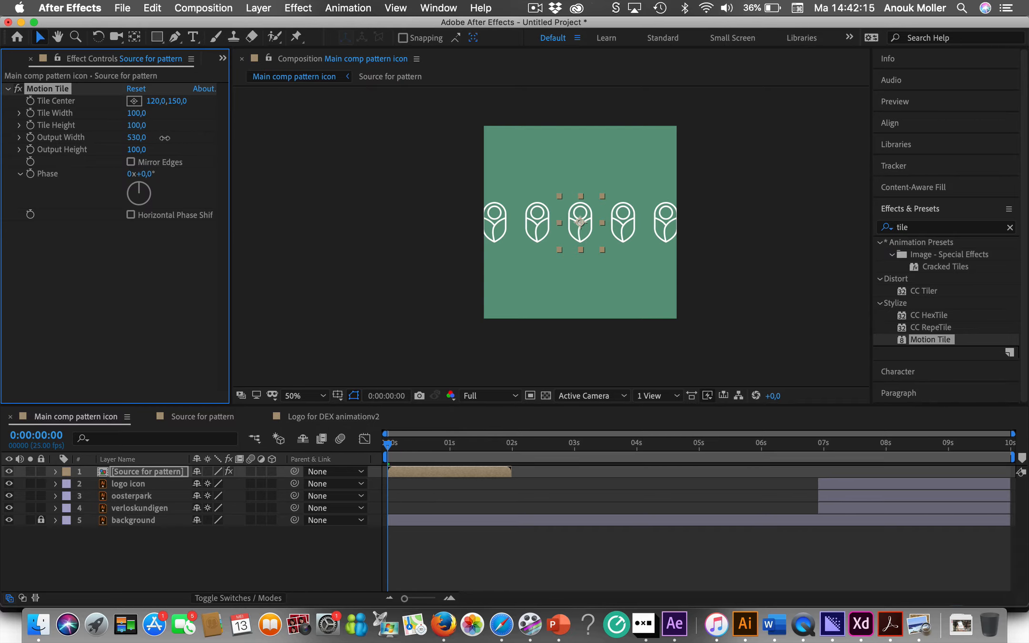
drag(164, 138, 164, 138)
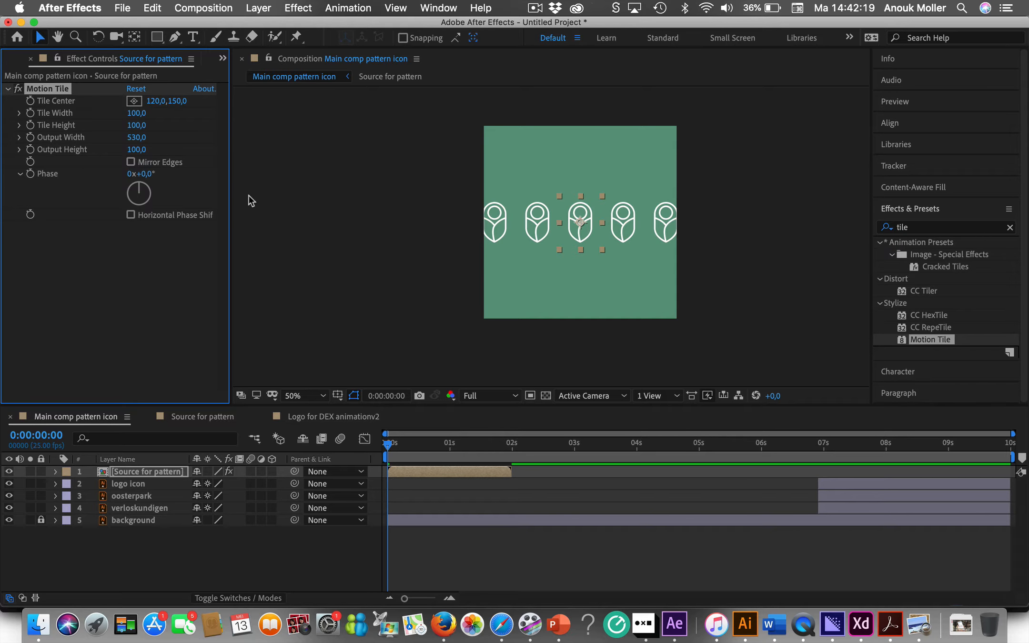
mouse_move(136, 149)
mouse_down()
mouse_move(151, 150)
mouse_move(139, 150)
mouse_up()
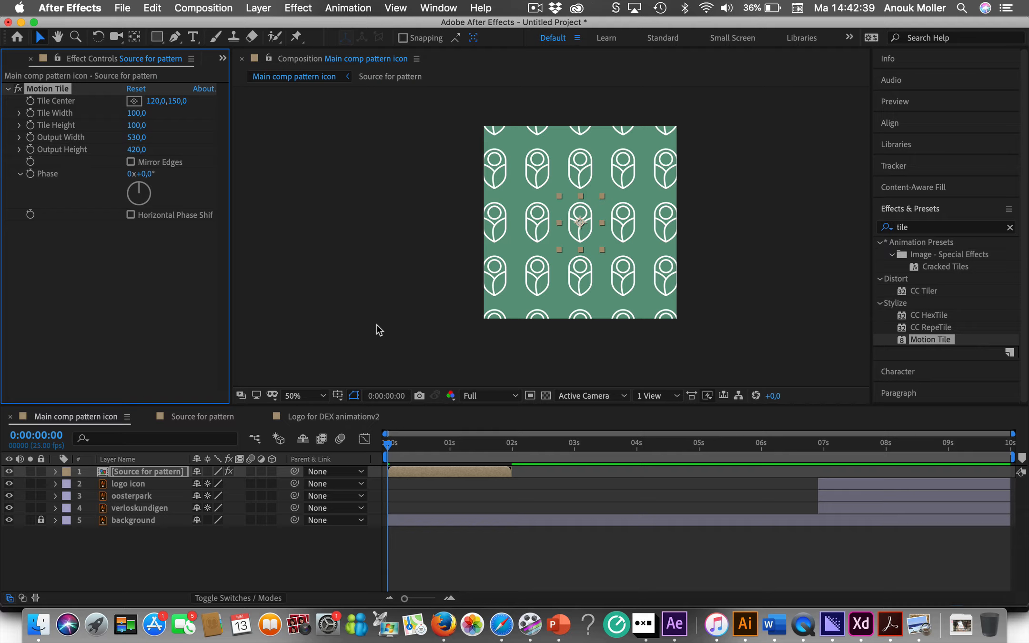
Preview the tiled icon animation and compare it with the pattern tile artwork in Illustrator, returning to After Effects
key(space)
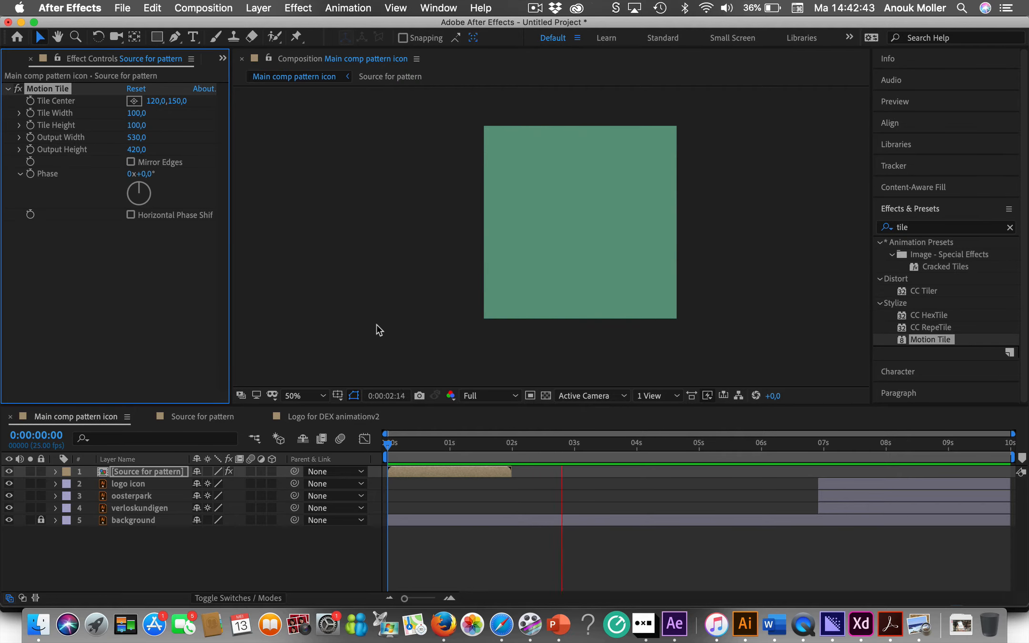
click(405, 454)
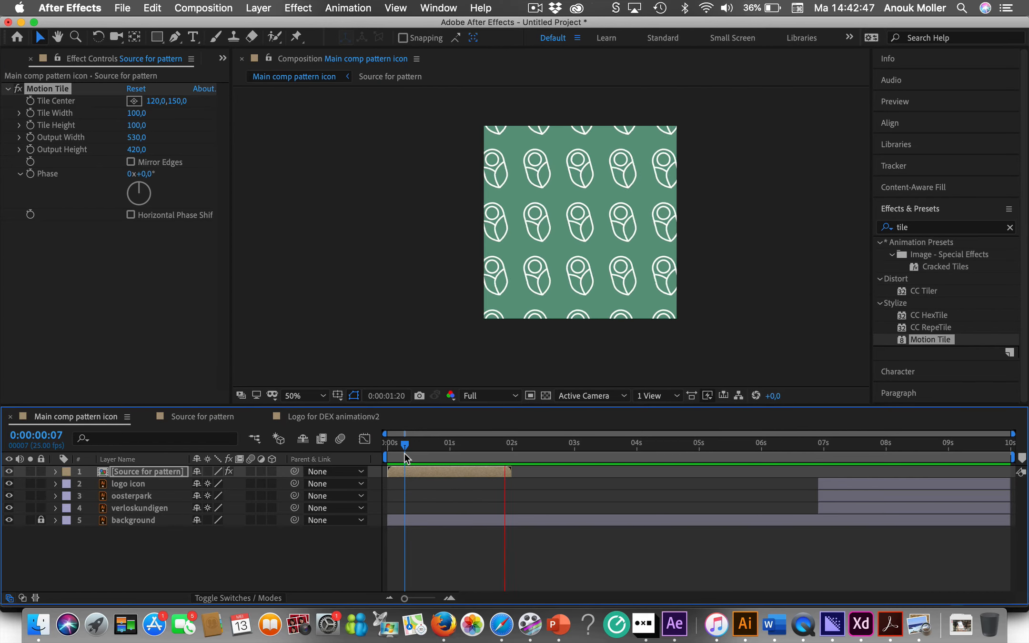
key(space)
drag(511, 443, 374, 434)
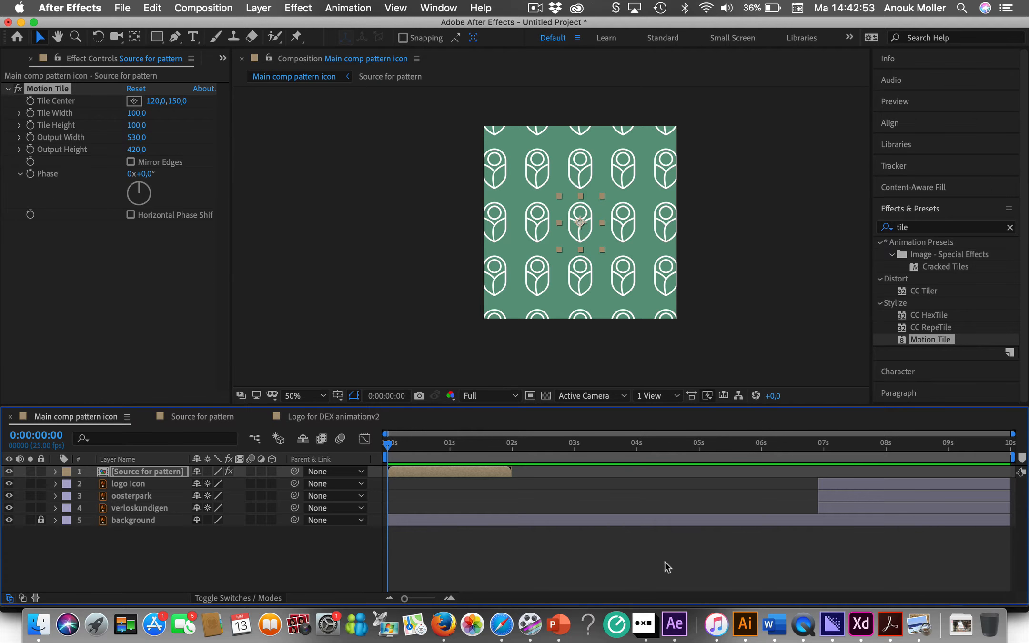
click(745, 624)
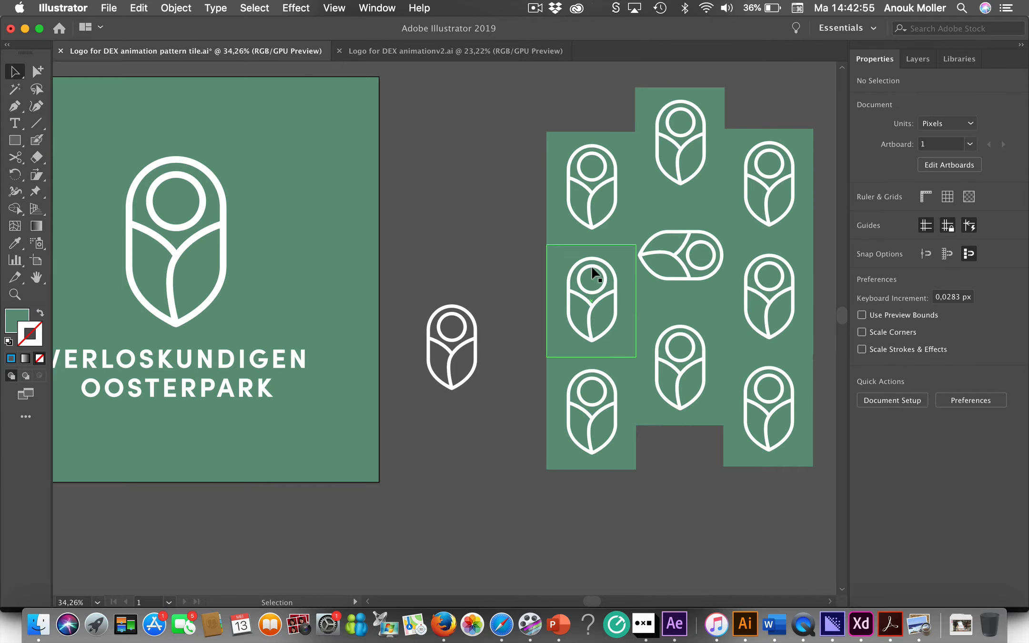
click(673, 625)
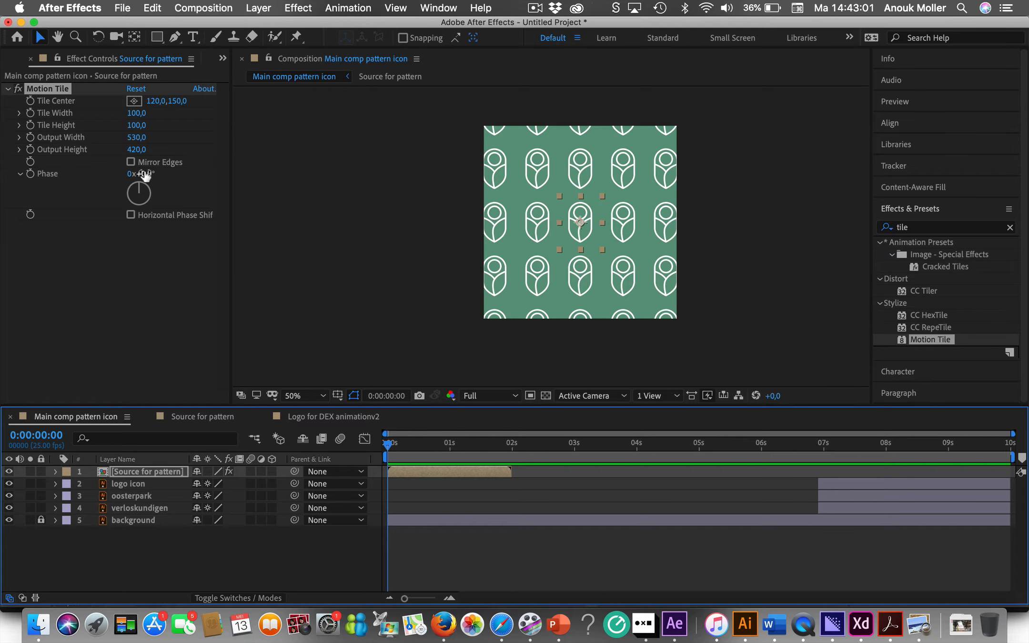
Set the Motion Tile phase to 180° and preview the staggered pattern from the start
drag(144, 175, 280, 179)
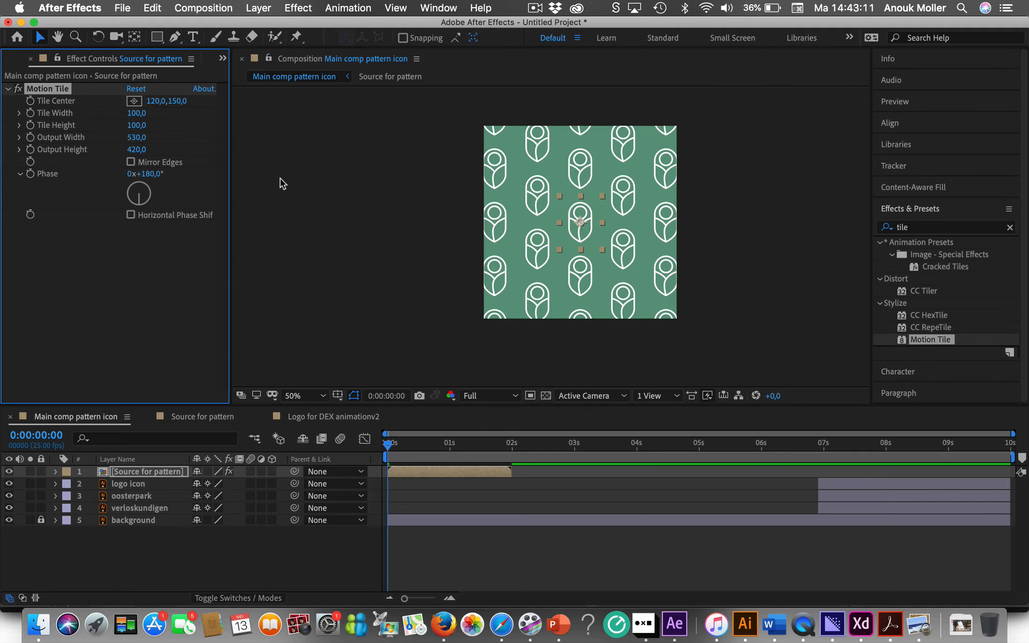
click(578, 321)
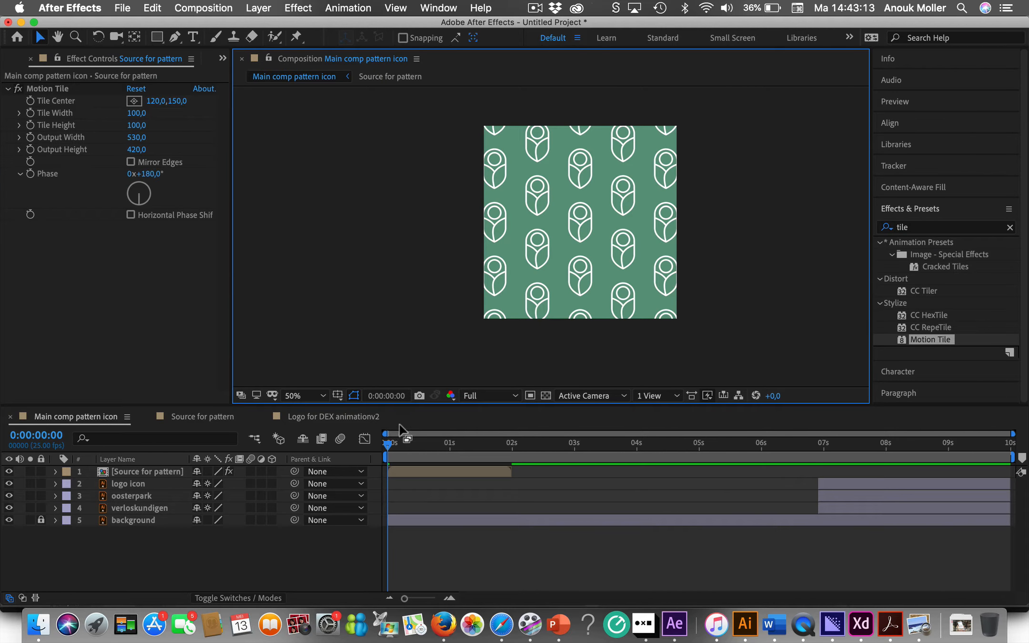
key(space)
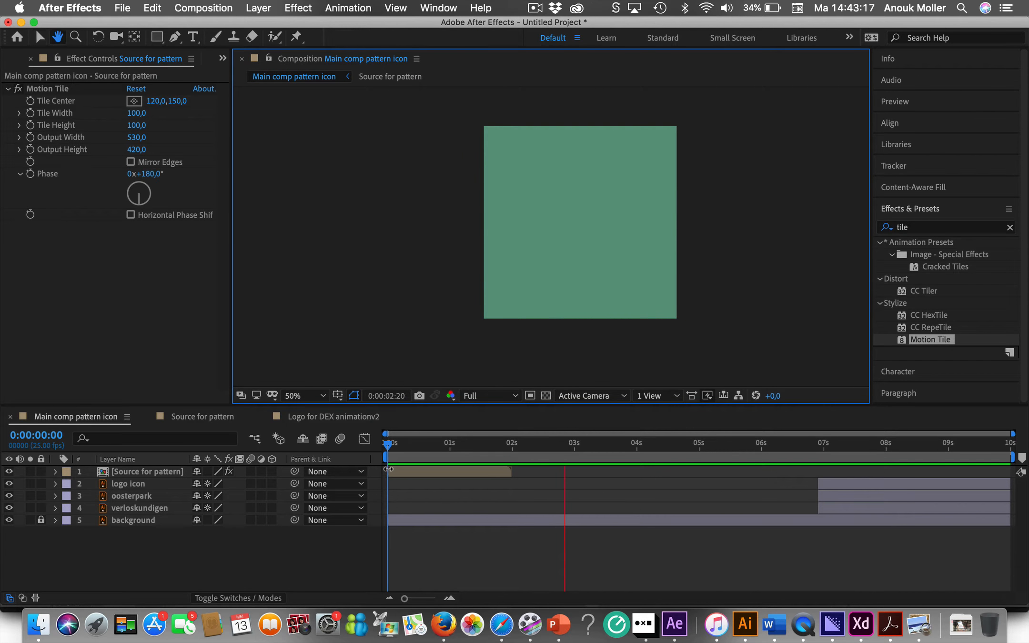
key(space)
drag(567, 448, 384, 454)
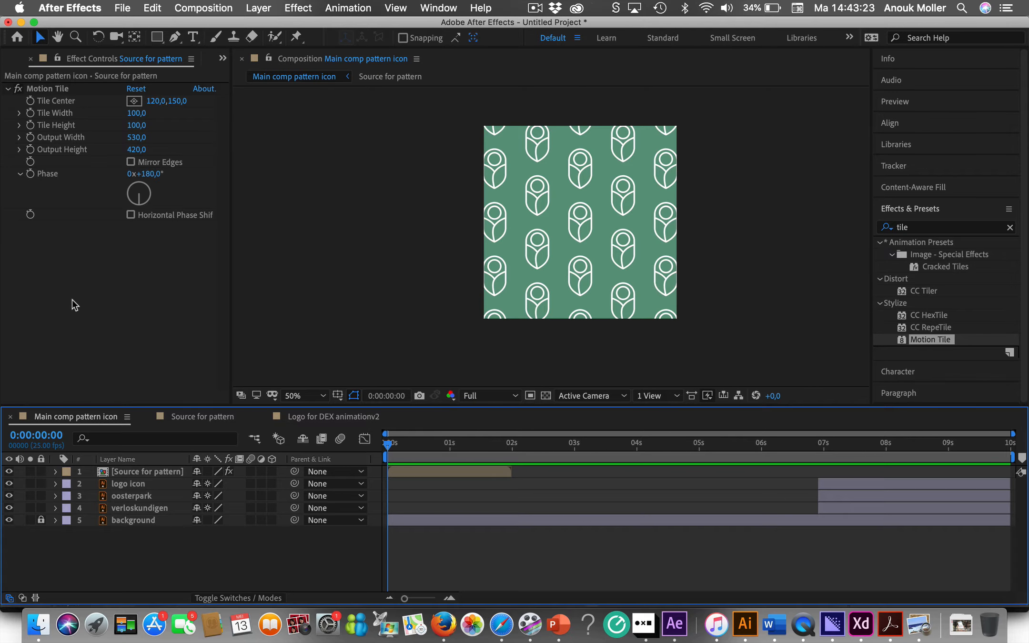
Enable Mirror Edges for the Motion Tile effect and preview the mirrored pattern's rotation from the start
click(131, 161)
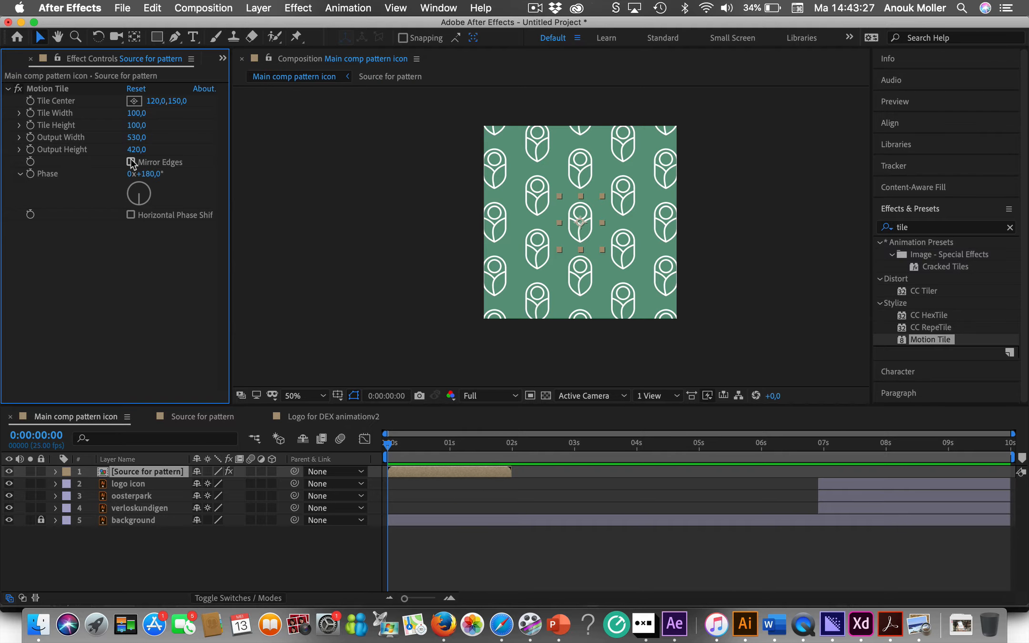
click(130, 161)
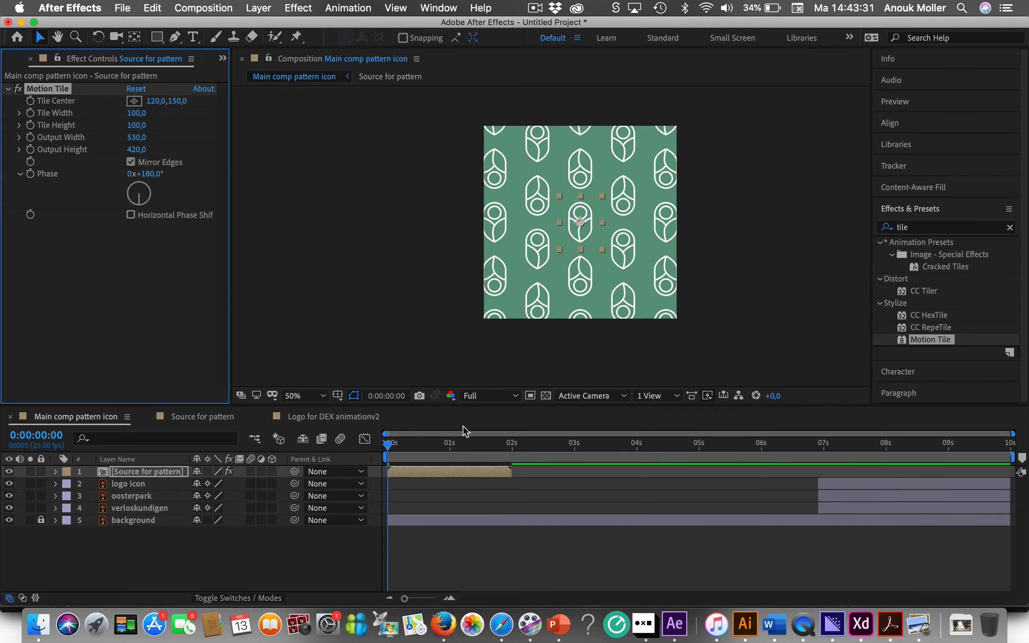
drag(386, 444, 385, 444)
key(space)
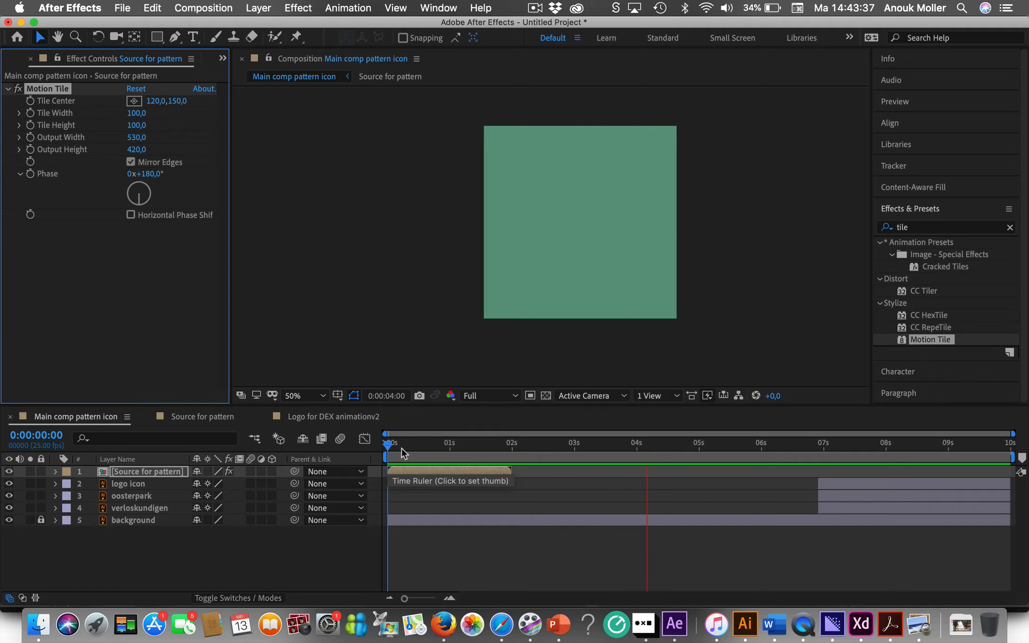
click(402, 449)
key(space)
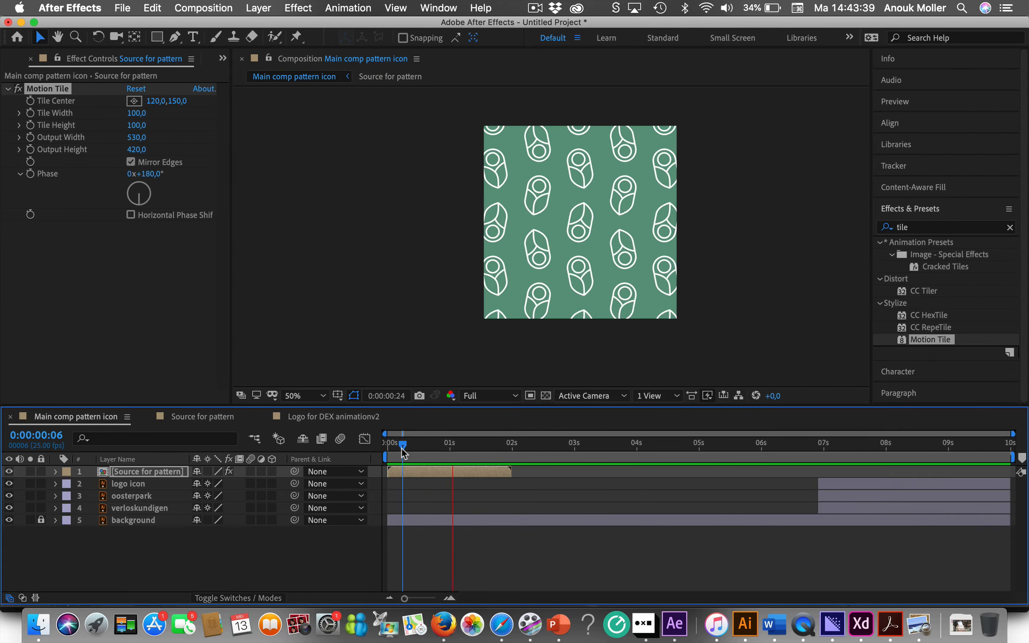
key(space)
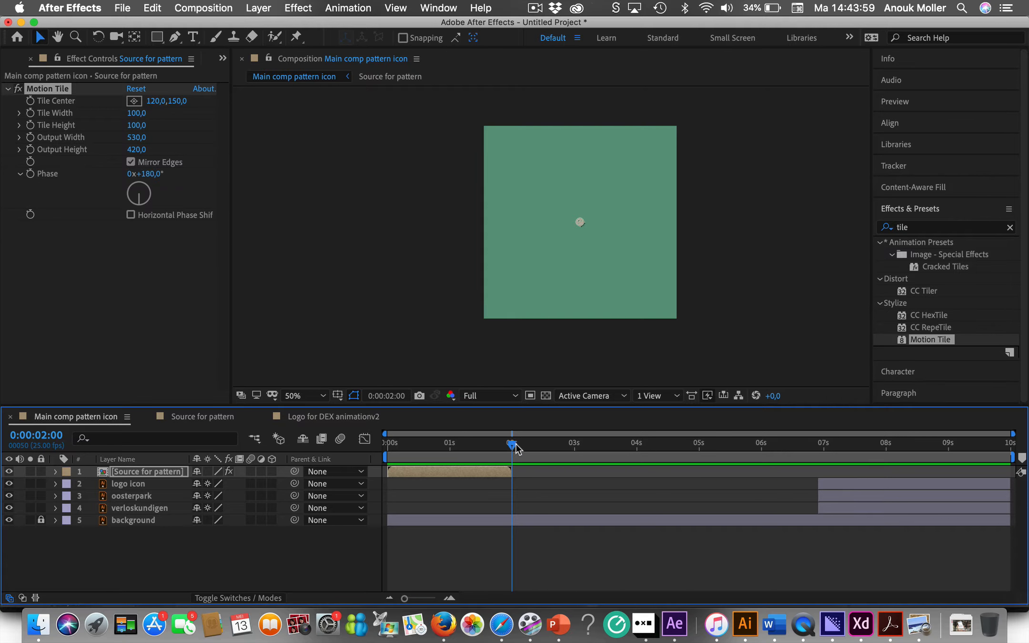
drag(512, 443, 355, 448)
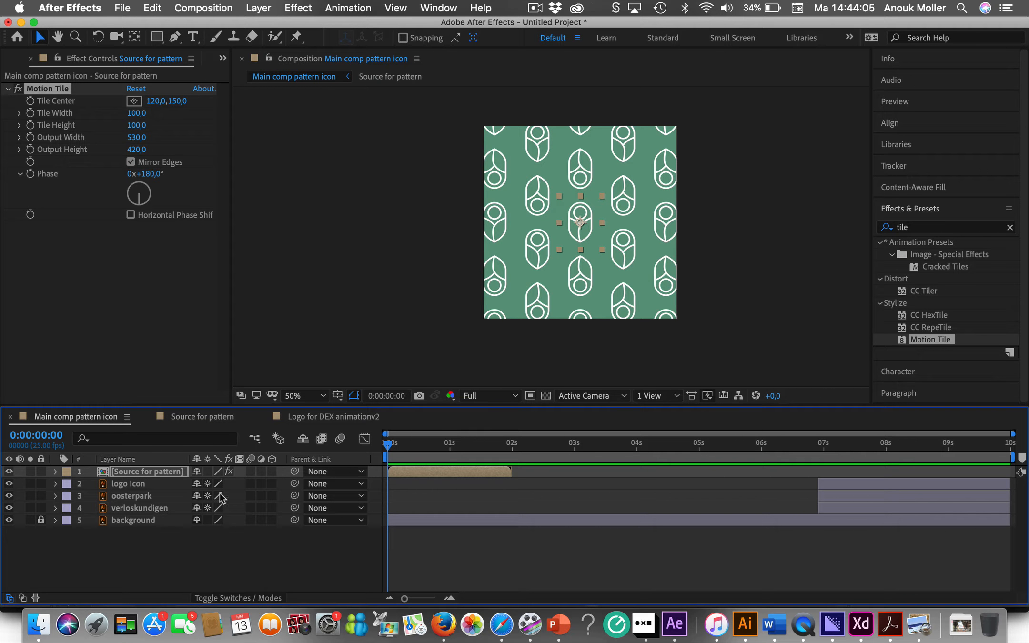
Rename the Source for pattern layer as "Source for pattern 1"
click(162, 471)
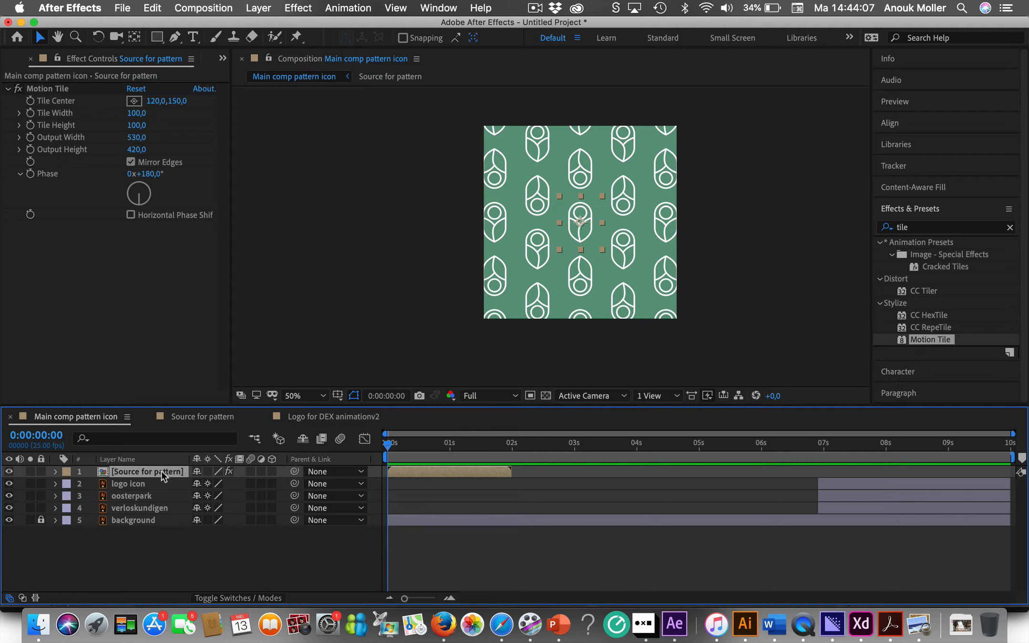
right_click(162, 471)
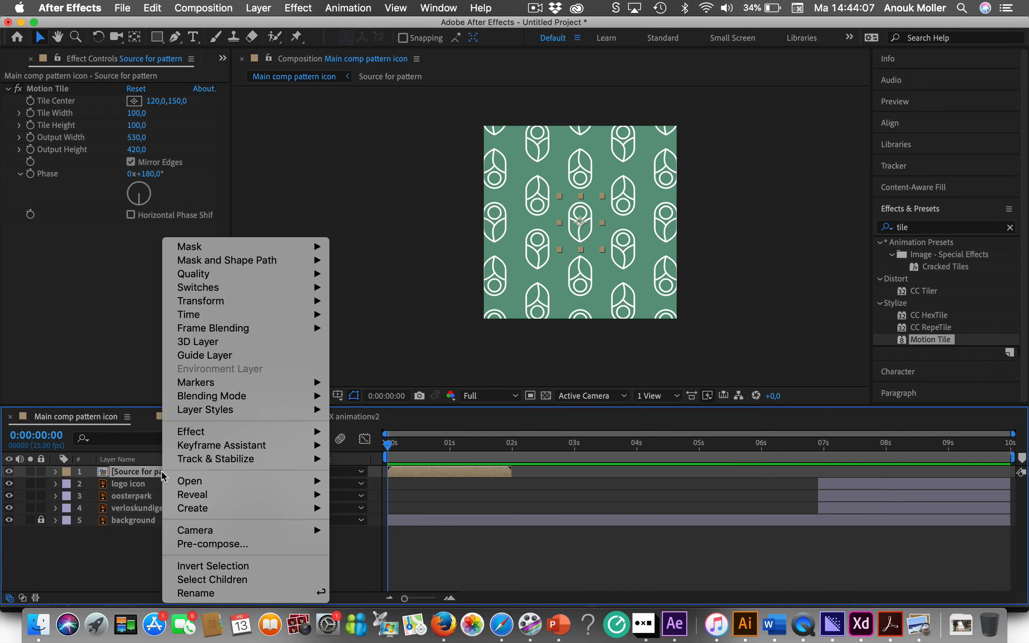
click(200, 594)
click(122, 472)
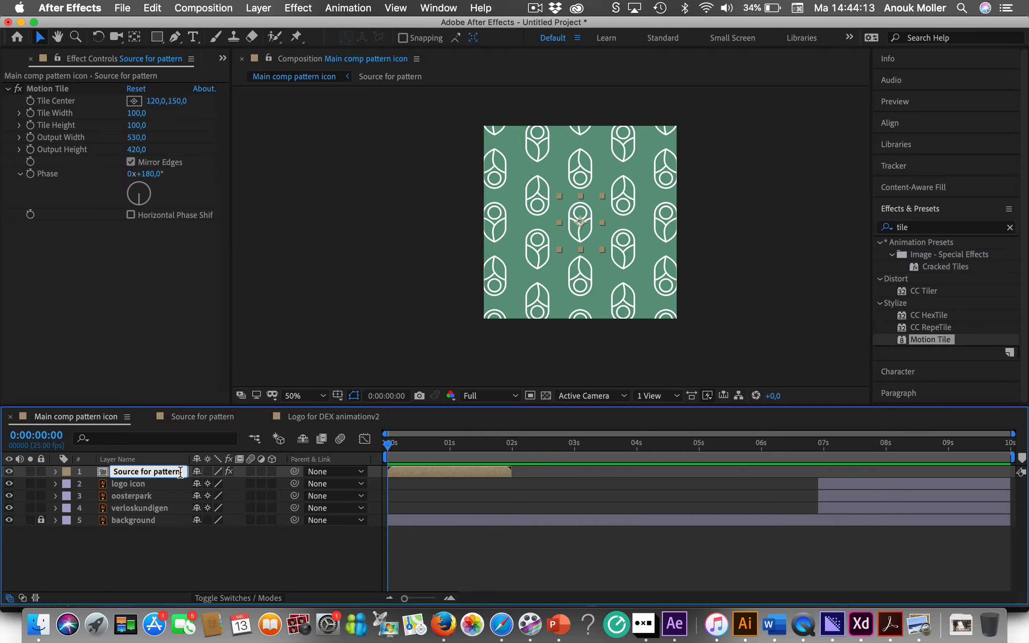
text(1)
click(148, 549)
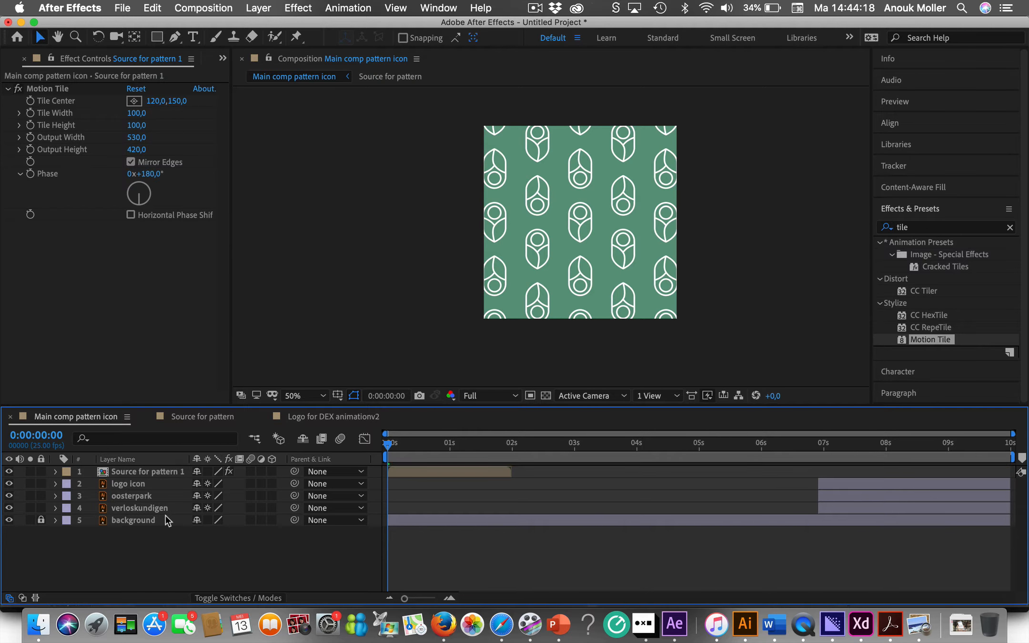
Duplicate the Source for pattern 1 layer and move the copy to start at 2 seconds, directly after the original
click(161, 473)
key(super+d)
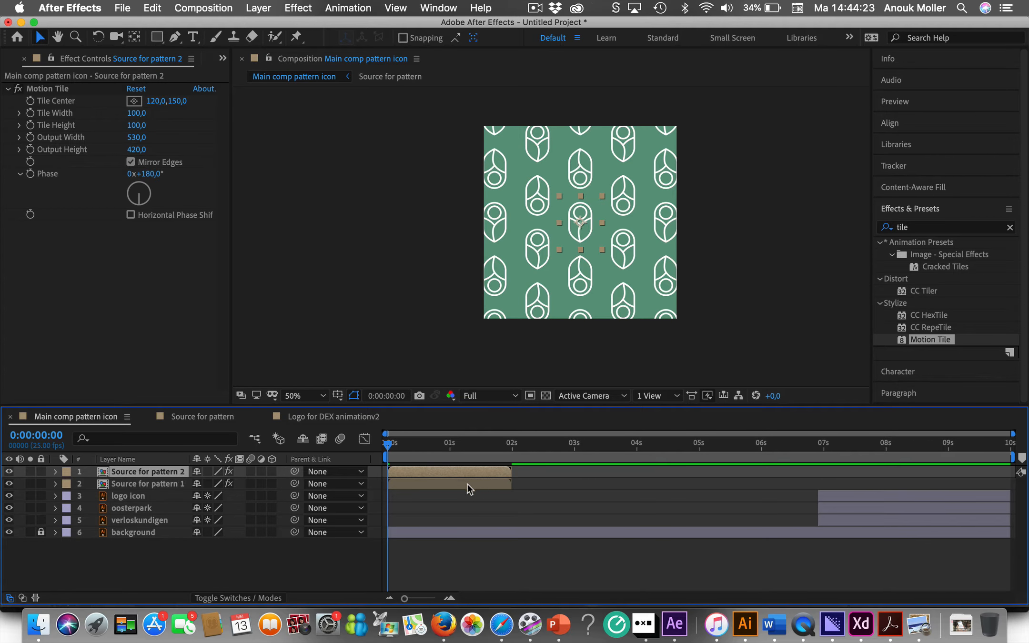
drag(452, 470, 576, 473)
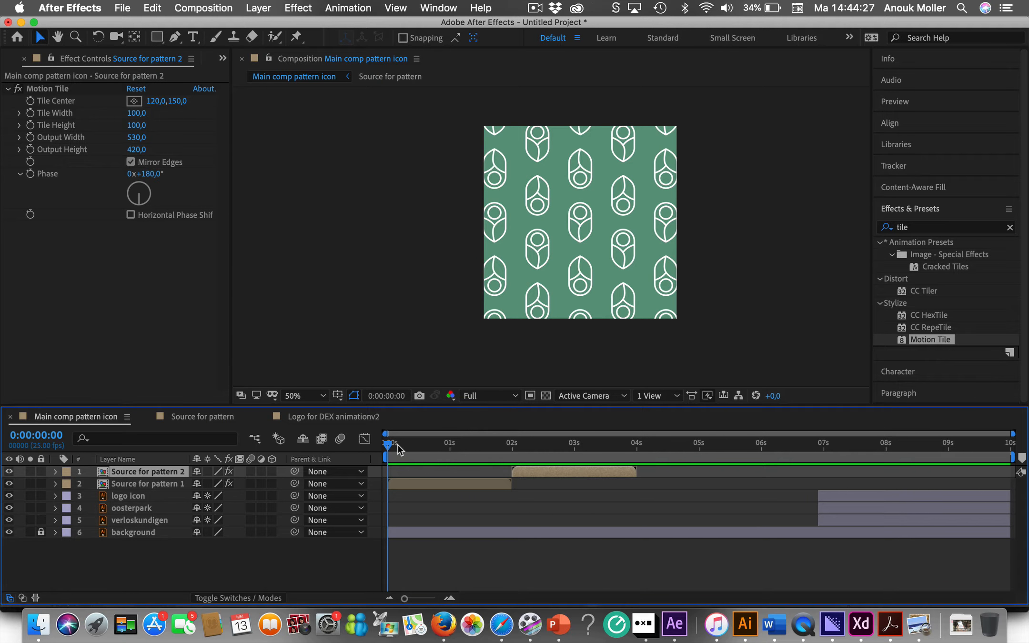
Preview the two consecutive pattern layers from the start of the composition
key(space)
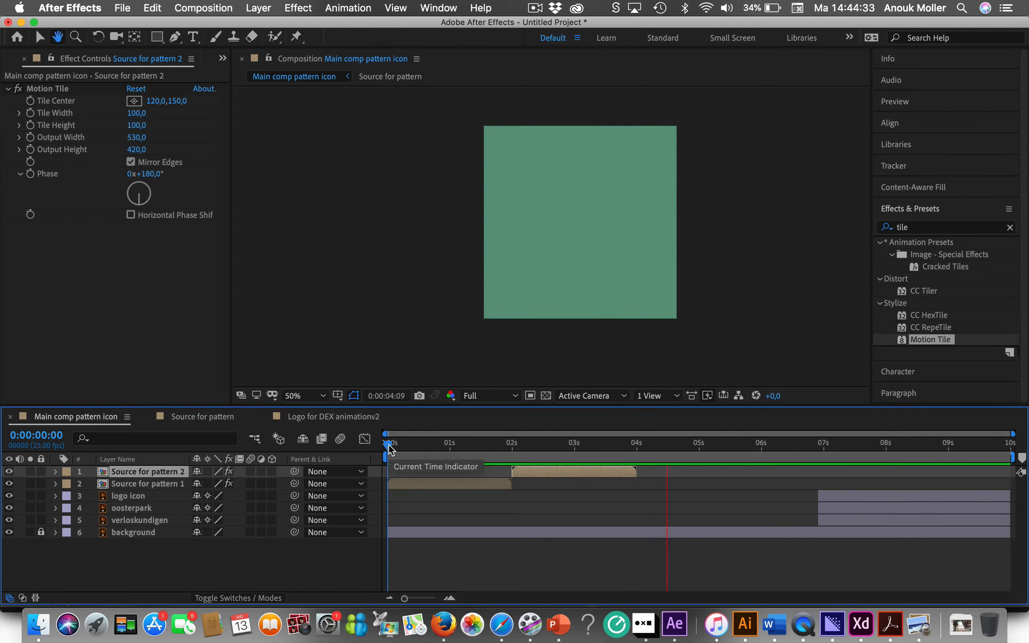
key(space)
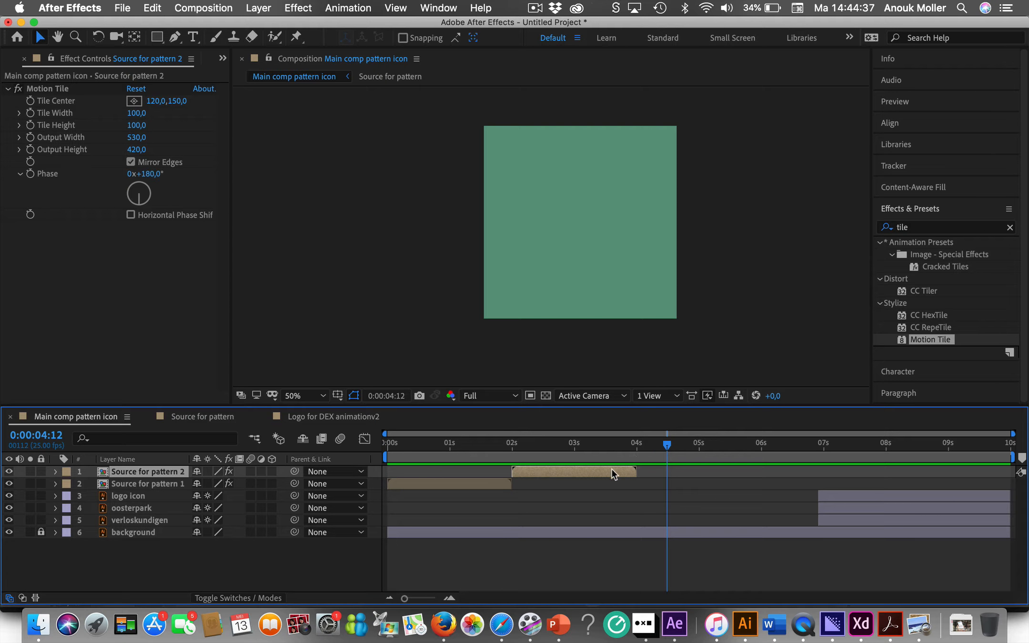
drag(667, 447, 372, 446)
key(space)
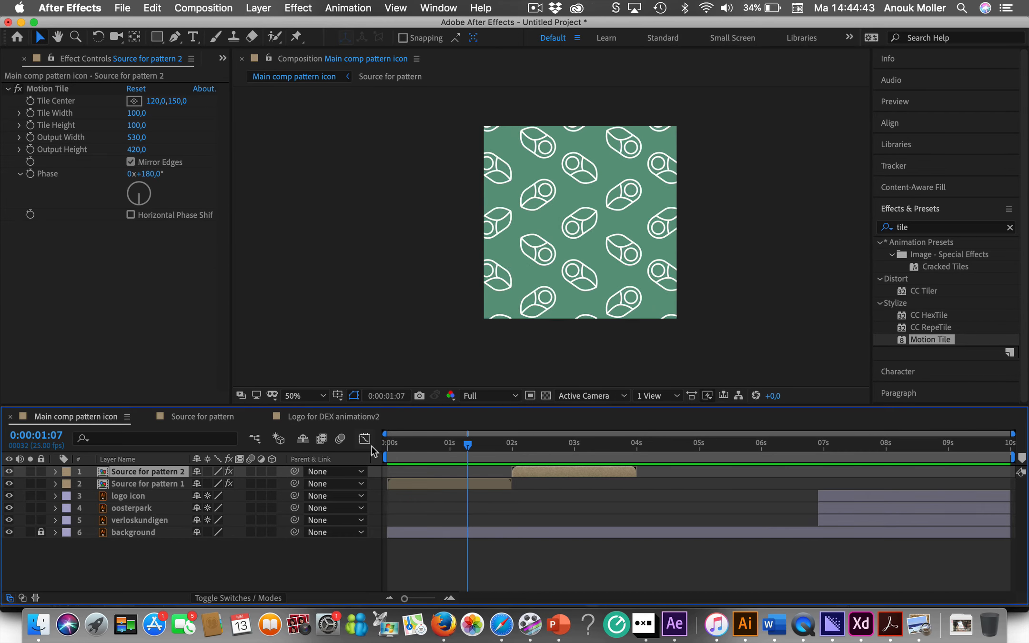
key(Delete)
key(super+z)
Add an opacity keyframe of 0% at 0:00 to the Source for pattern 1 layer
click(163, 488)
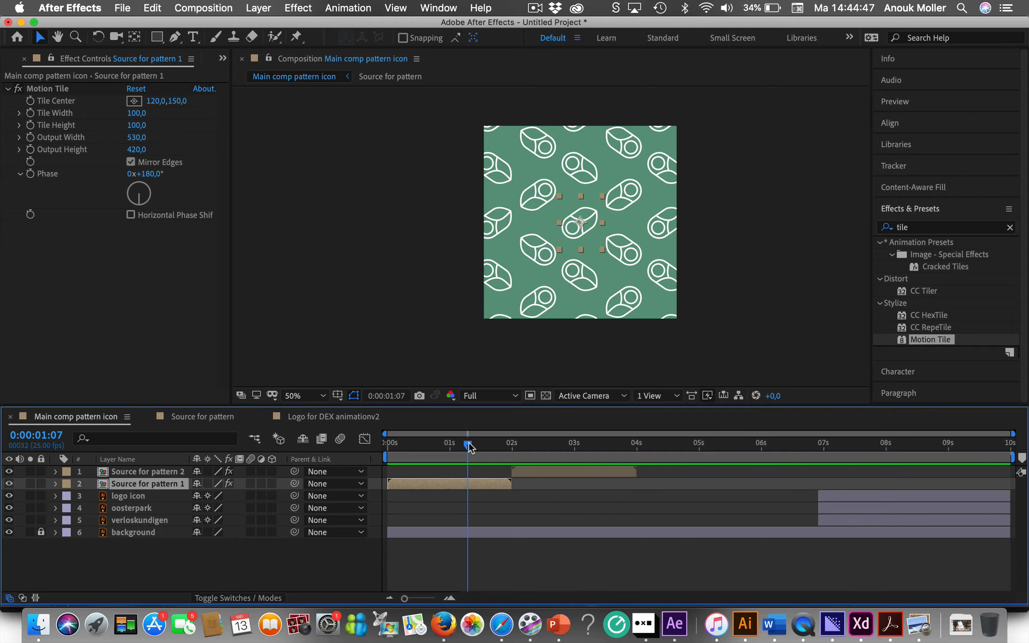
drag(469, 447, 393, 438)
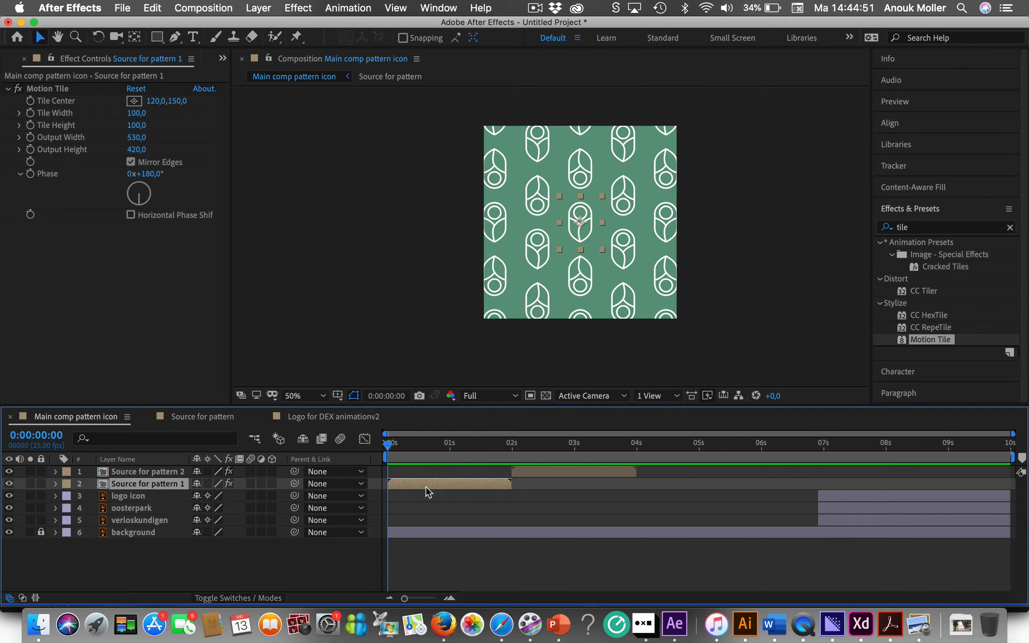
click(55, 483)
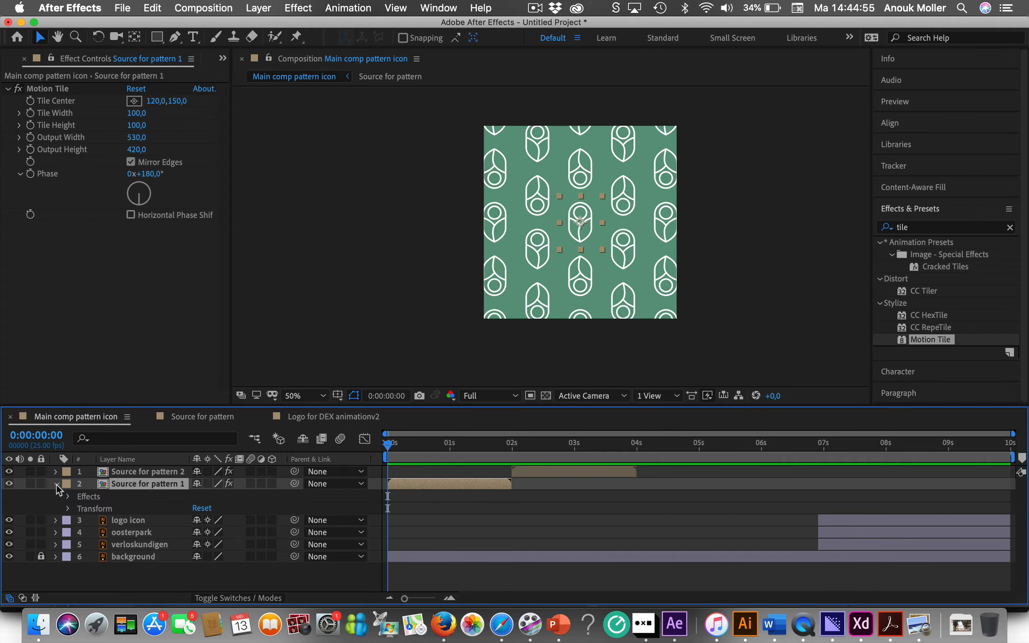
click(68, 508)
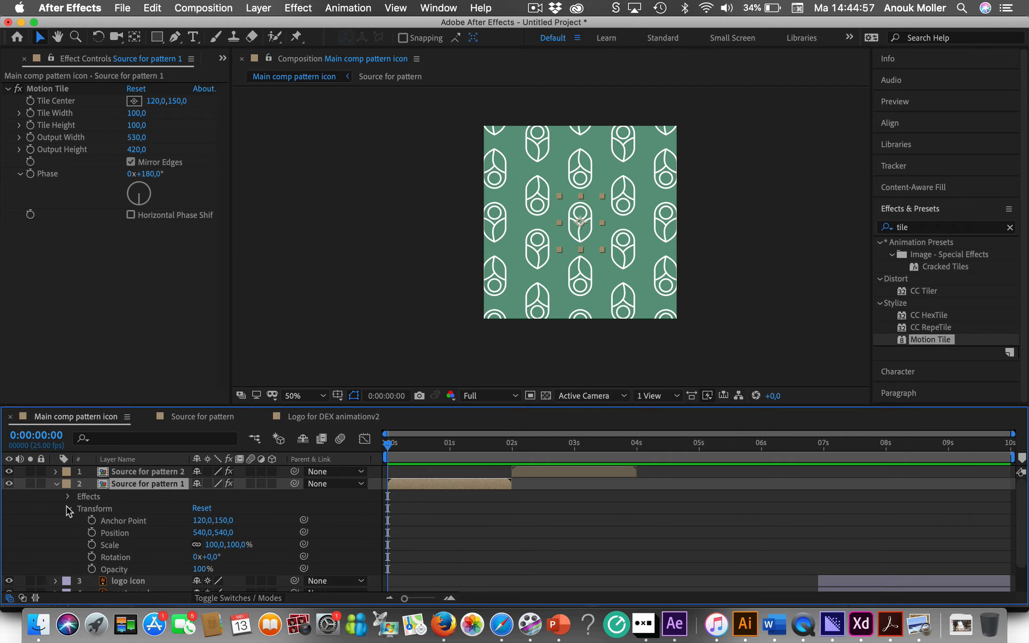
click(123, 569)
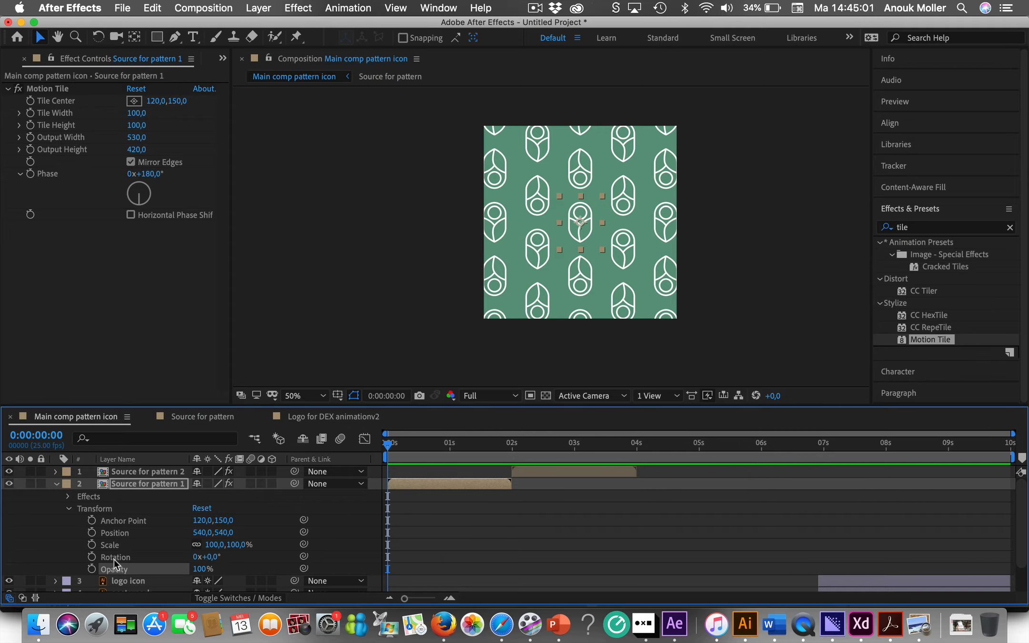
click(91, 569)
click(200, 569)
text(0)
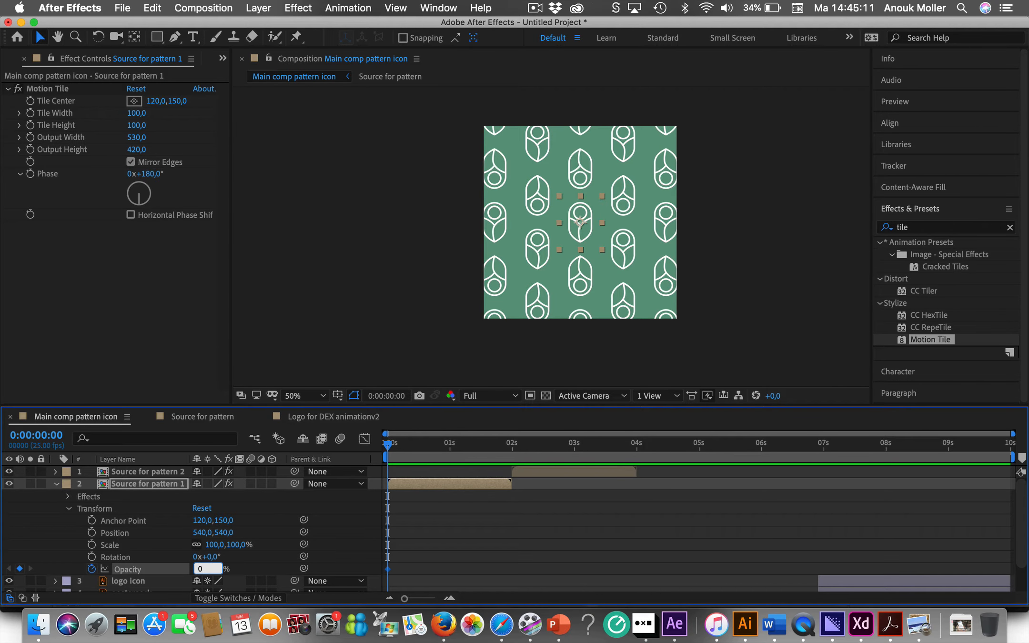
key(Return)
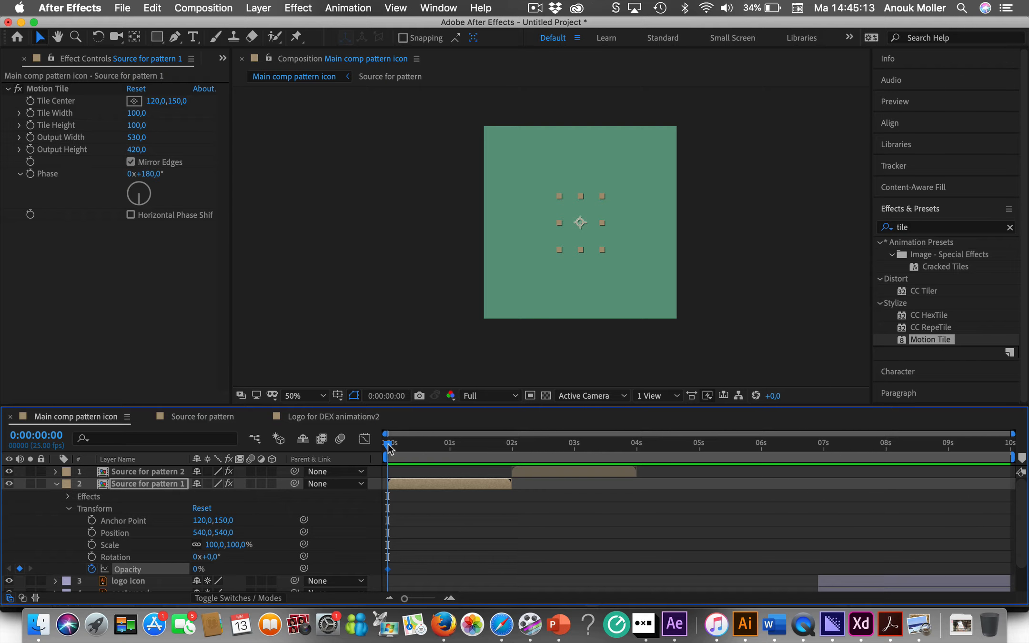
Add a 100% opacity keyframe at 0:00:01:07 to Source for pattern 1 and return to the start of the timeline
drag(388, 444, 477, 451)
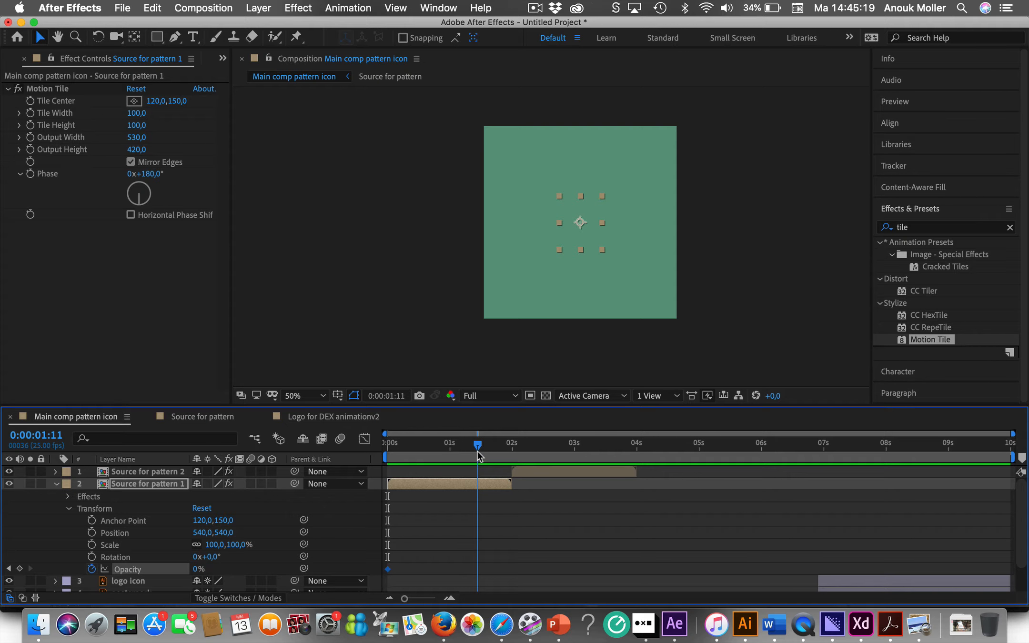
drag(478, 455, 467, 455)
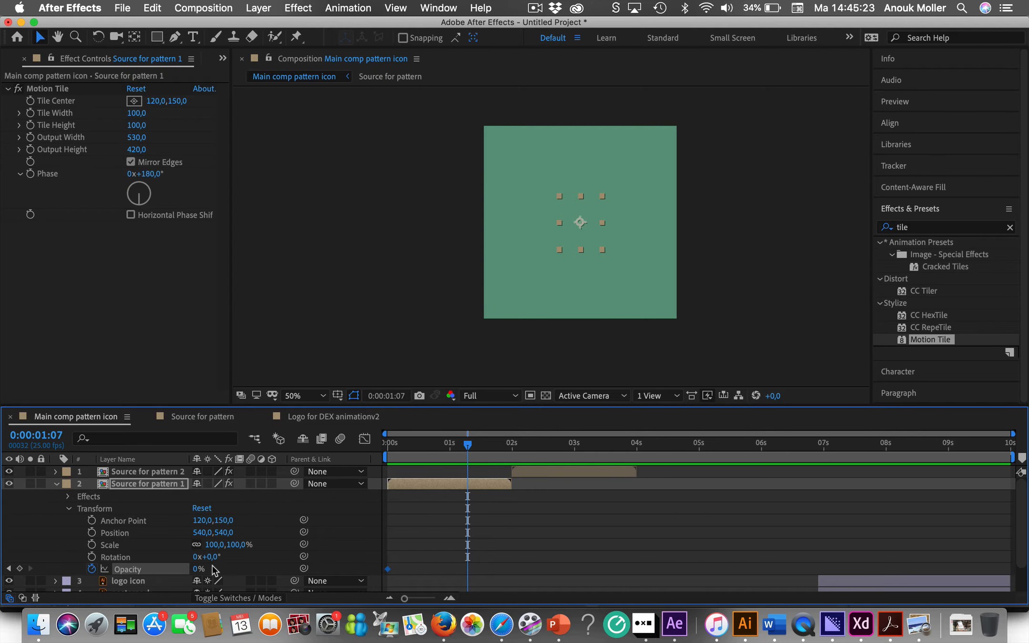
drag(196, 571, 272, 568)
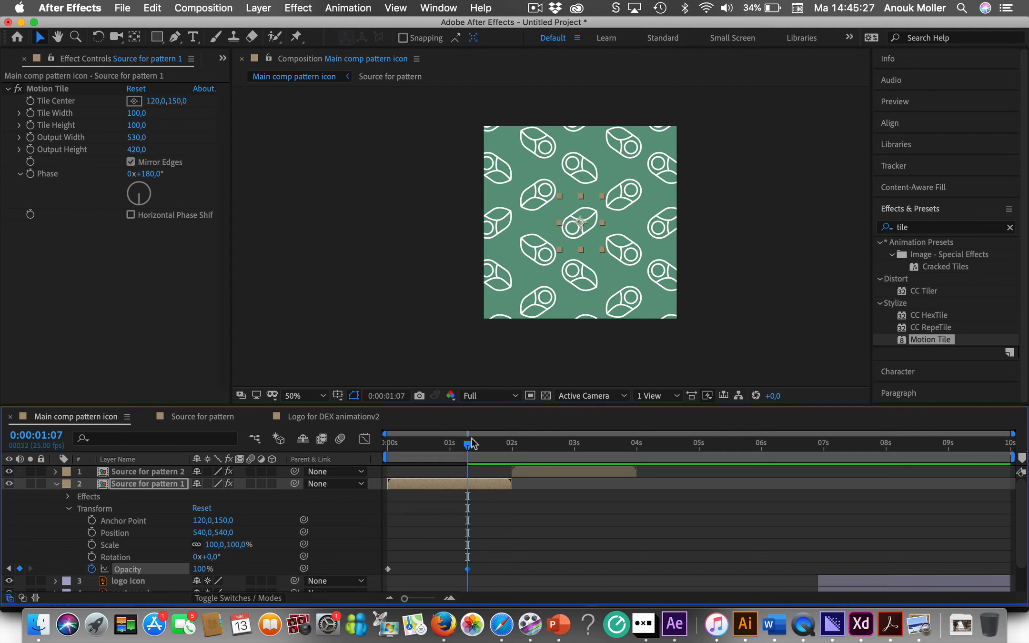
drag(469, 443, 364, 442)
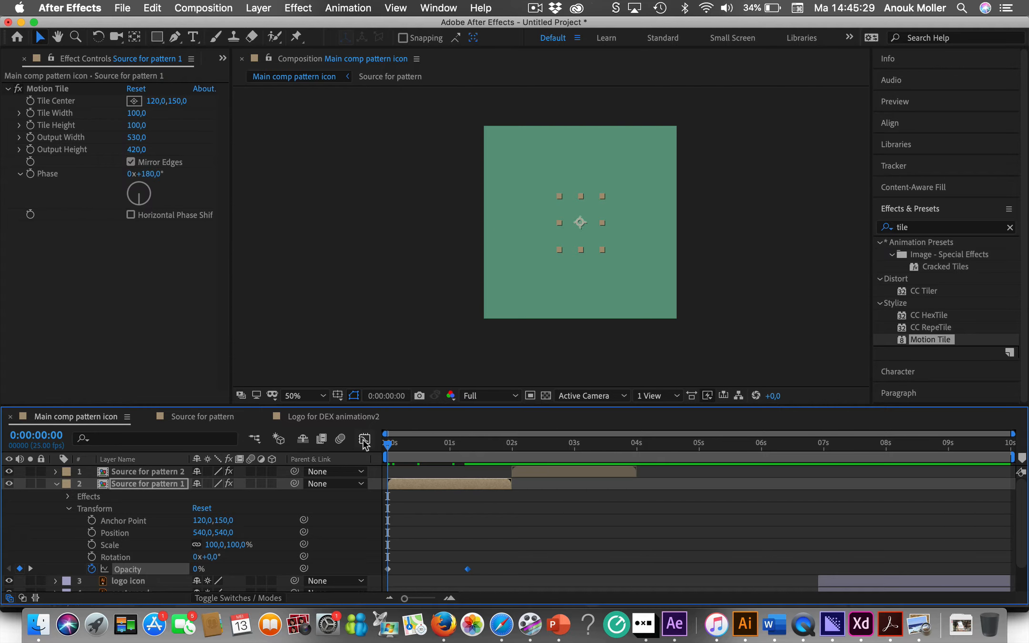
Move the end opacity keyframe of the Source for pattern 1 layer to about 1.7 seconds and preview the fade-in from the start
key(space)
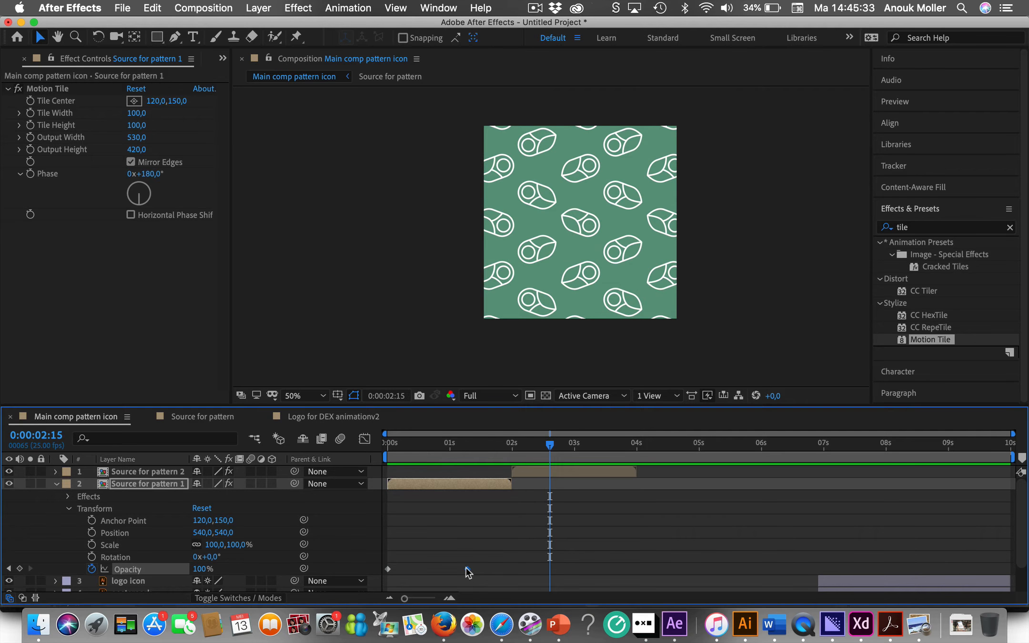
drag(466, 567, 494, 570)
drag(548, 445, 374, 444)
key(space)
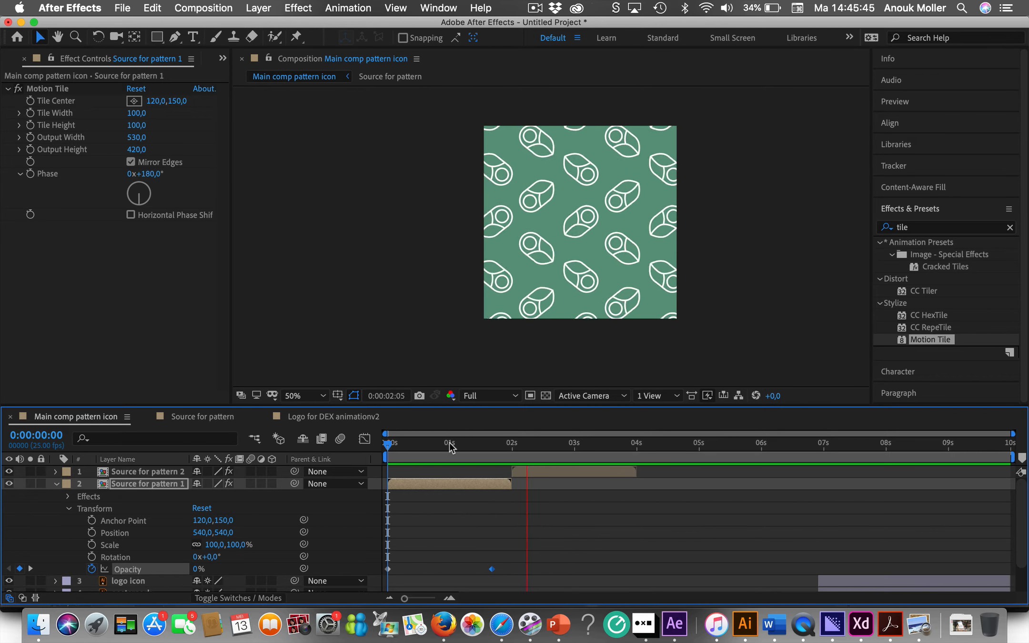
key(space)
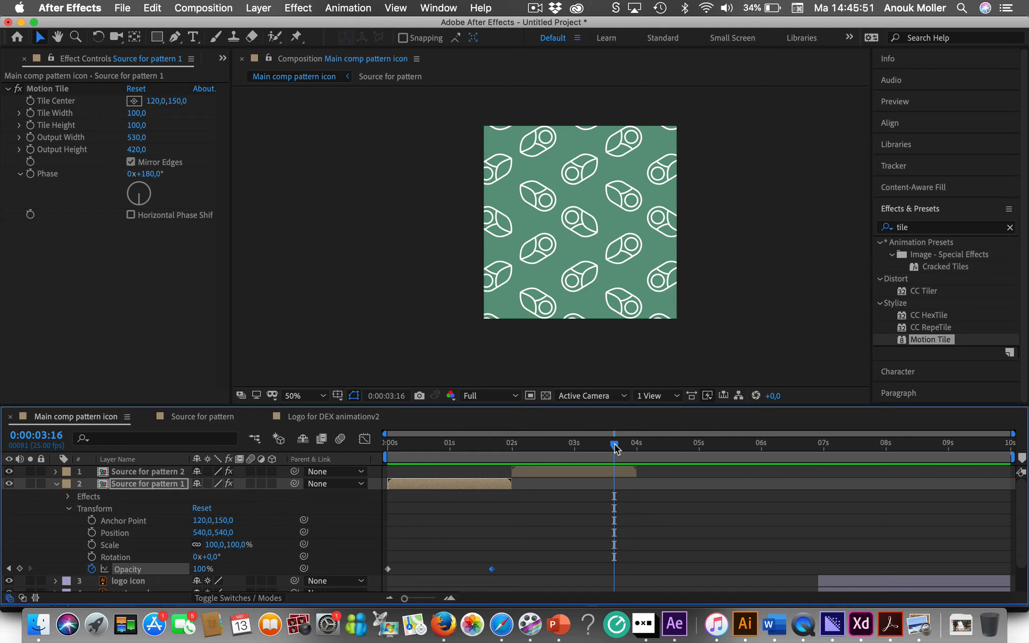
Enable opacity keyframing on the Source for pattern 2 layer with a 100% keyframe at 0:00:02:11
drag(614, 444, 513, 454)
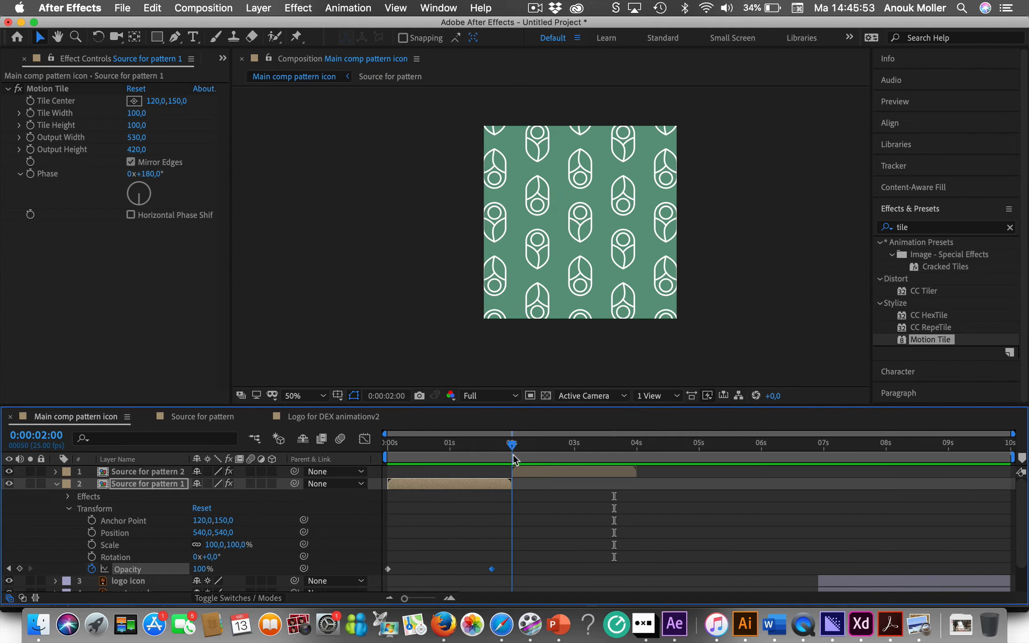
click(534, 478)
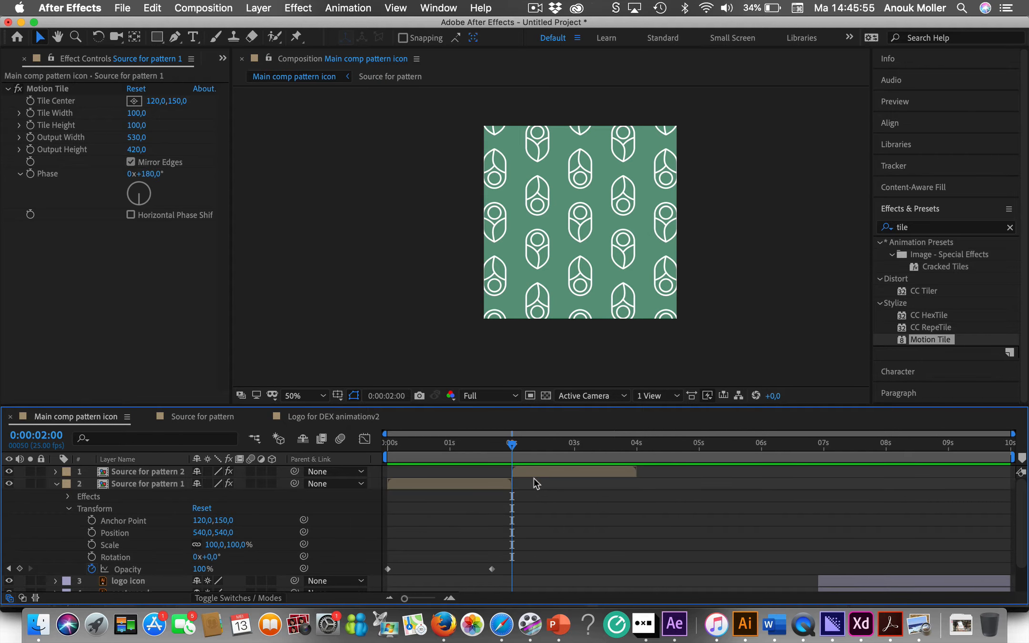
click(531, 472)
drag(513, 444, 639, 452)
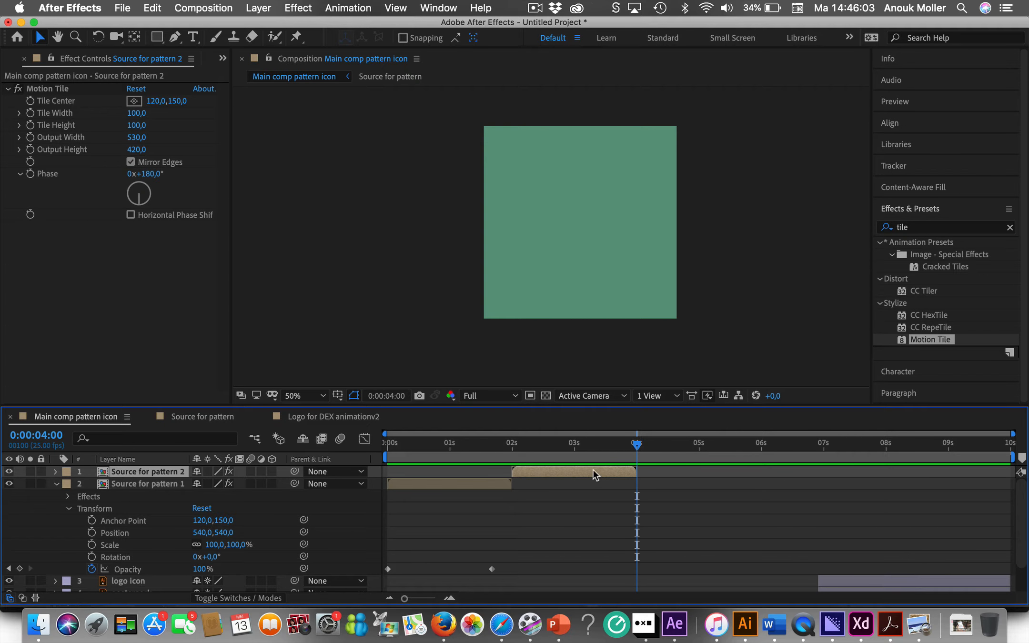
click(59, 480)
click(56, 471)
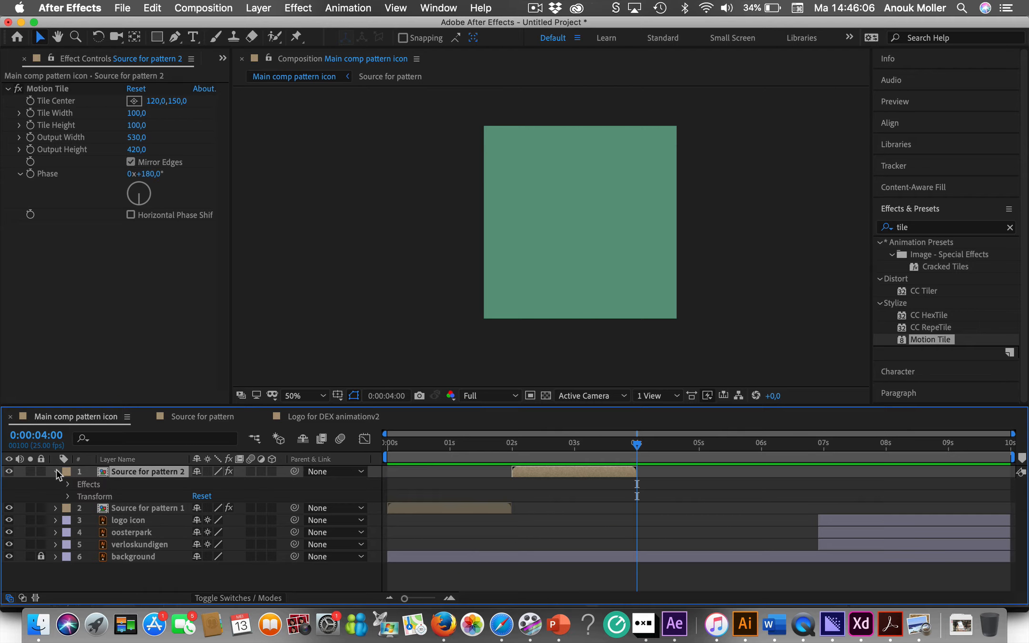
click(67, 495)
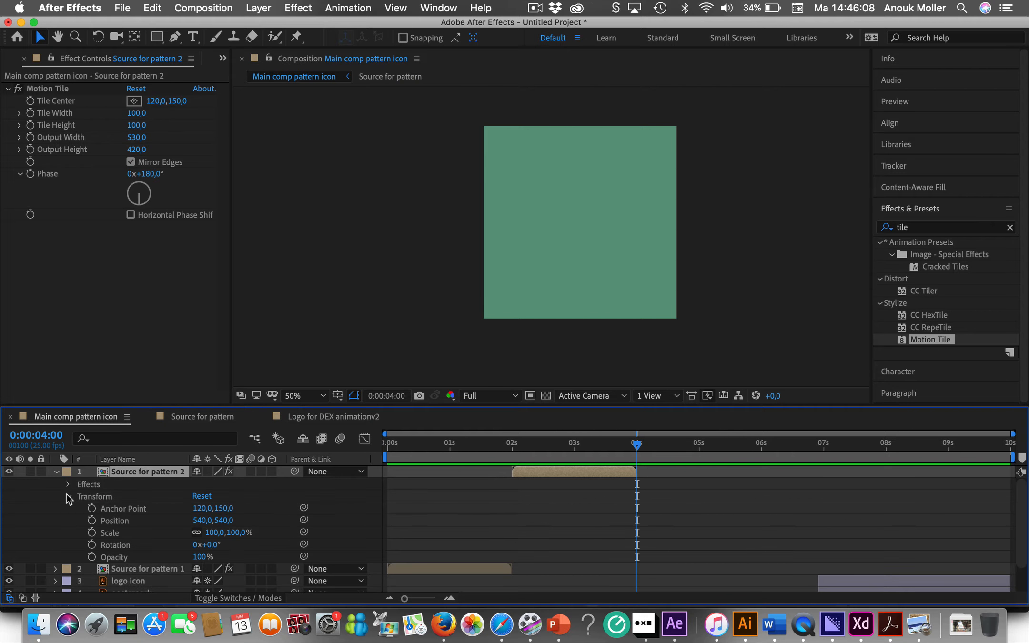
click(121, 557)
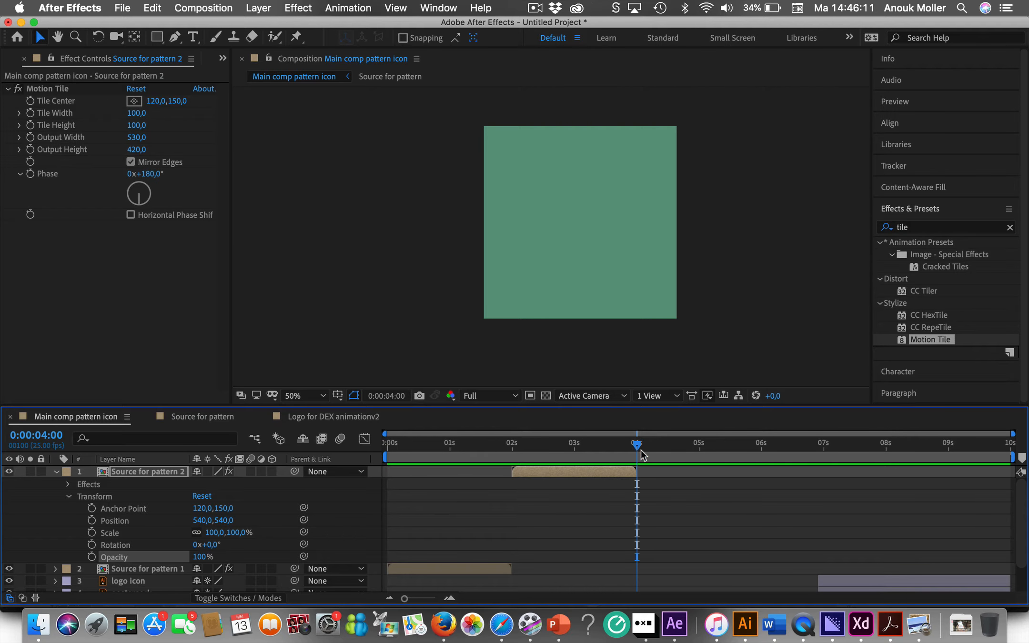
drag(638, 446, 542, 452)
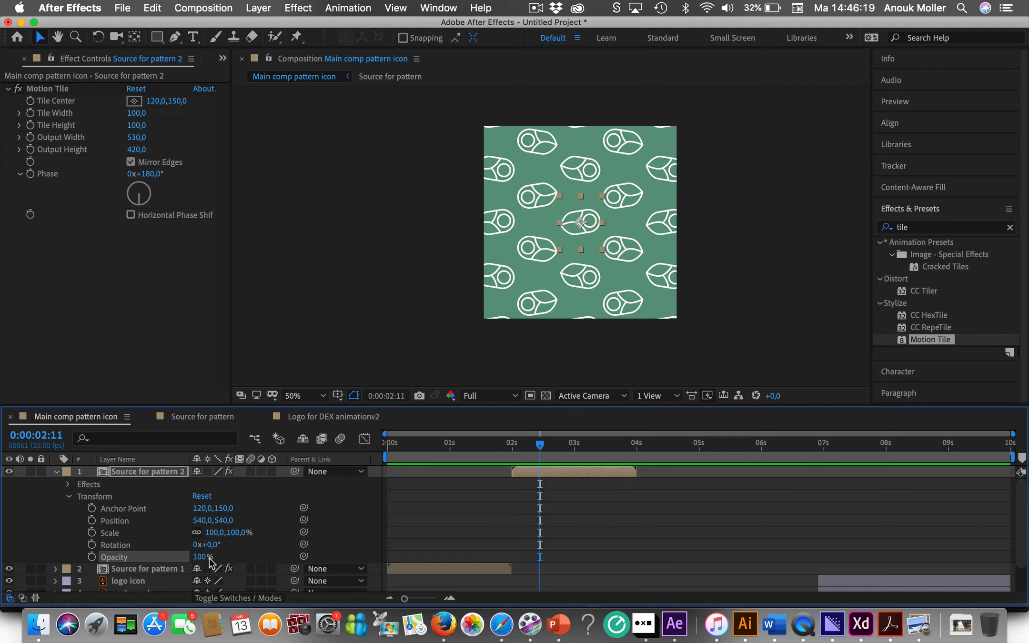
click(92, 556)
Set the Source for pattern 2 layer's opacity to 0% at 0:00:03:24 and preview the animation from the start
drag(539, 446, 638, 452)
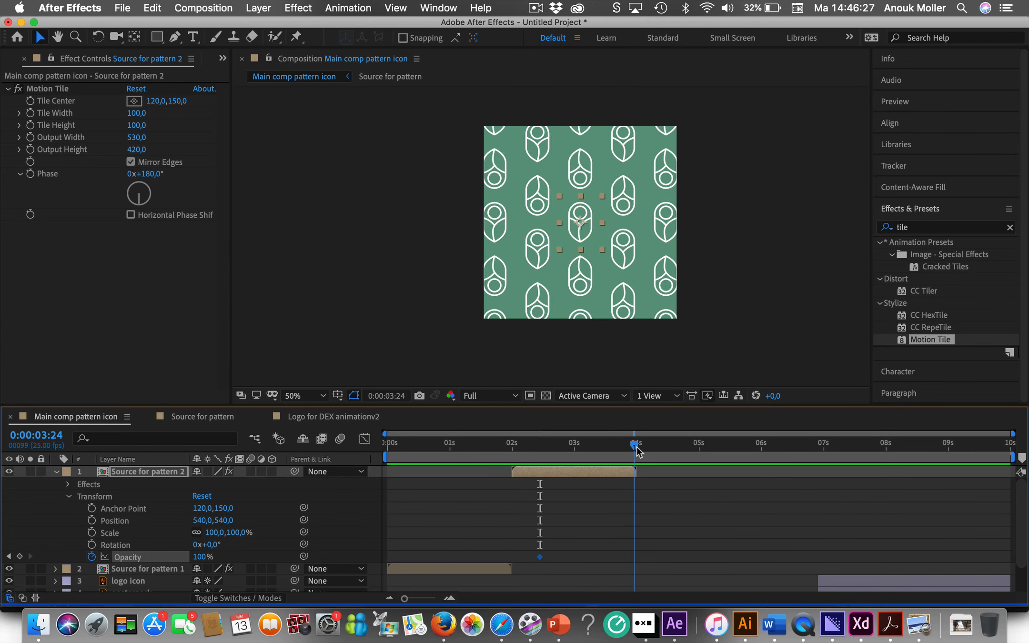
click(203, 557)
text(0)
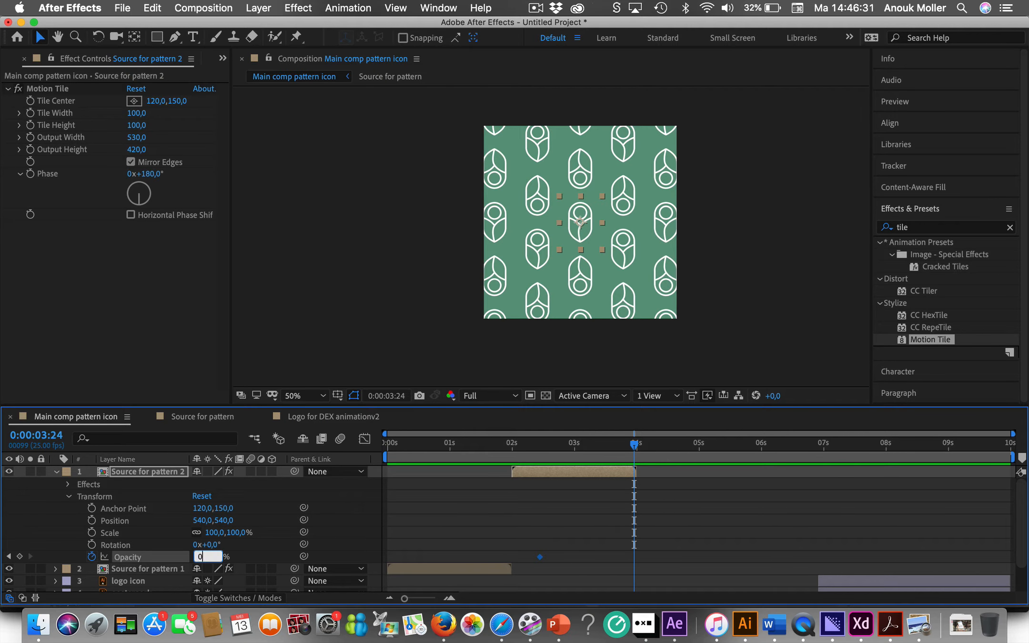
key(Return)
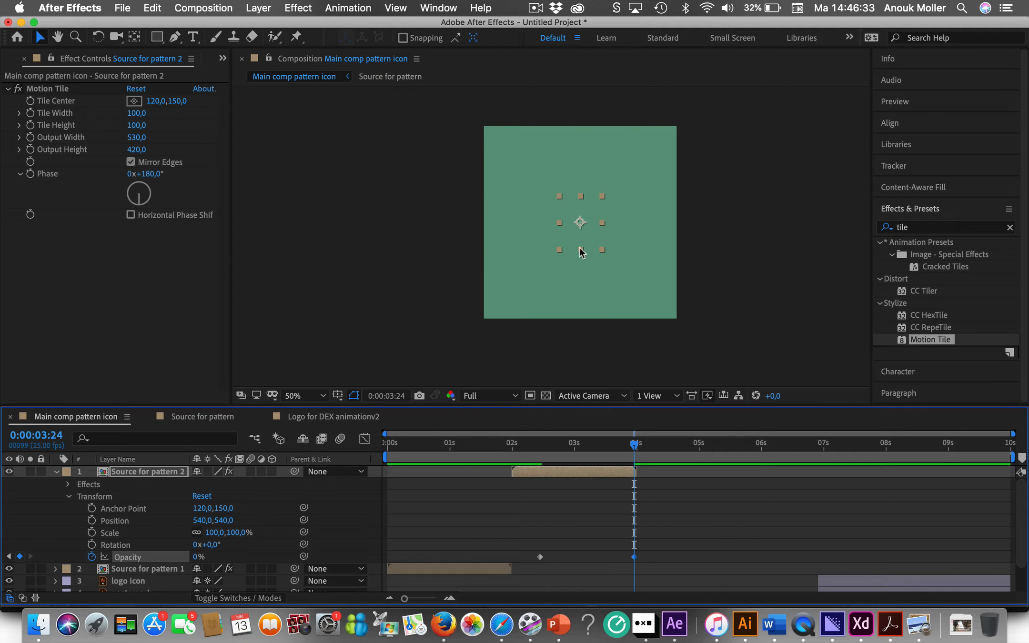
drag(634, 445, 364, 471)
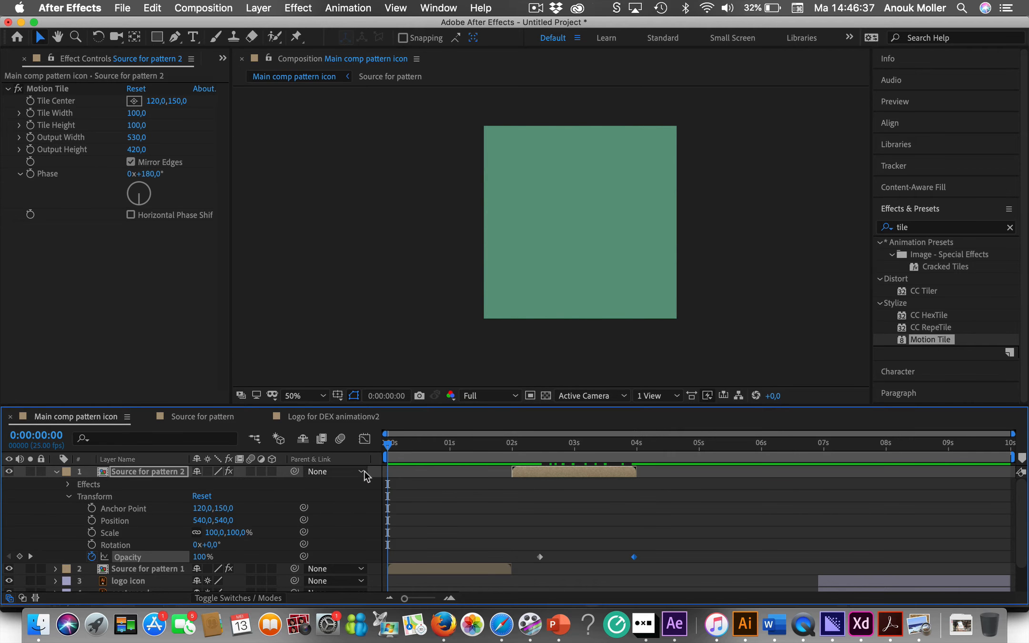
key(space)
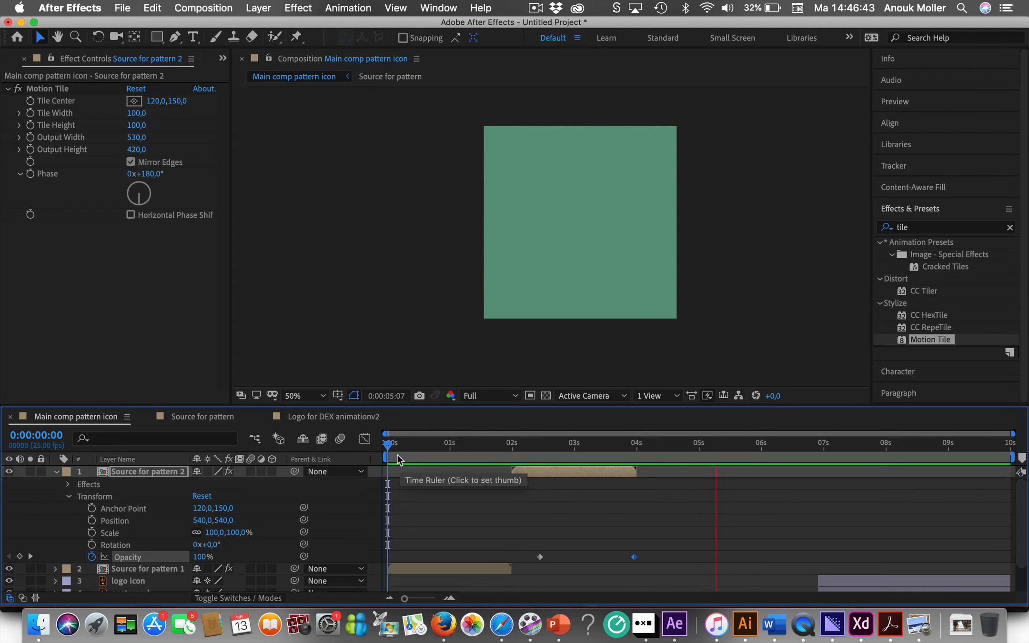
key(space)
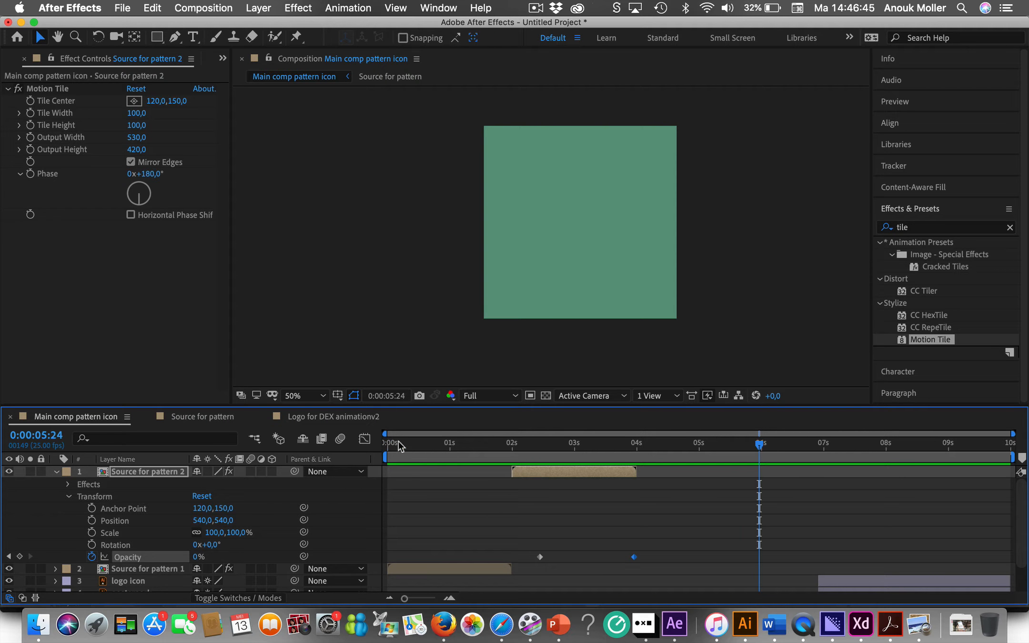
click(430, 456)
drag(429, 447, 387, 447)
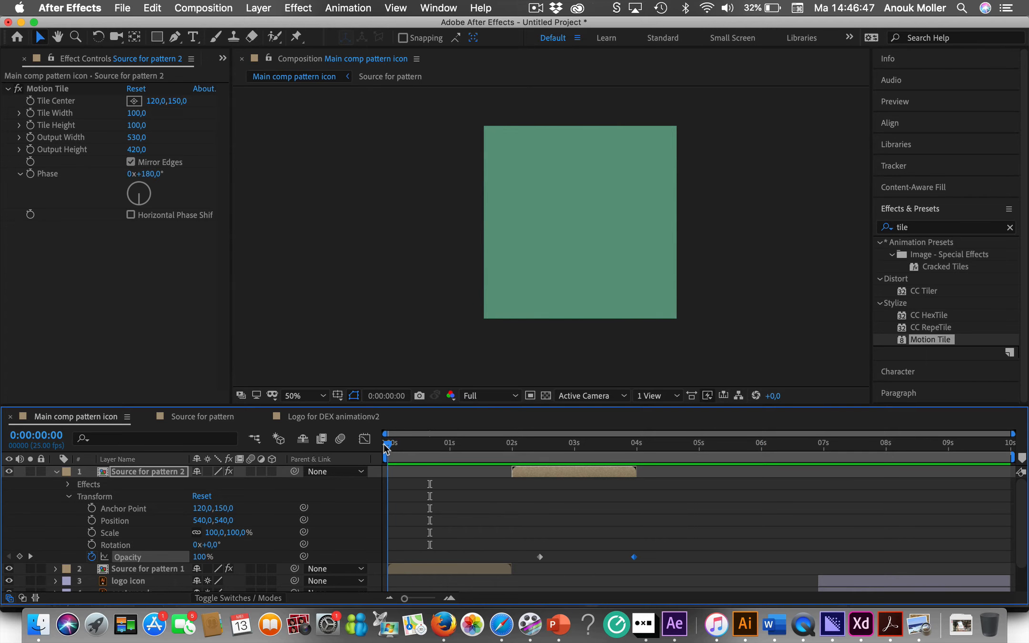
Move the first opacity keyframe of the Source for pattern 1 layer to about 0.3 seconds and preview the delayed fade-in
click(55, 472)
click(460, 482)
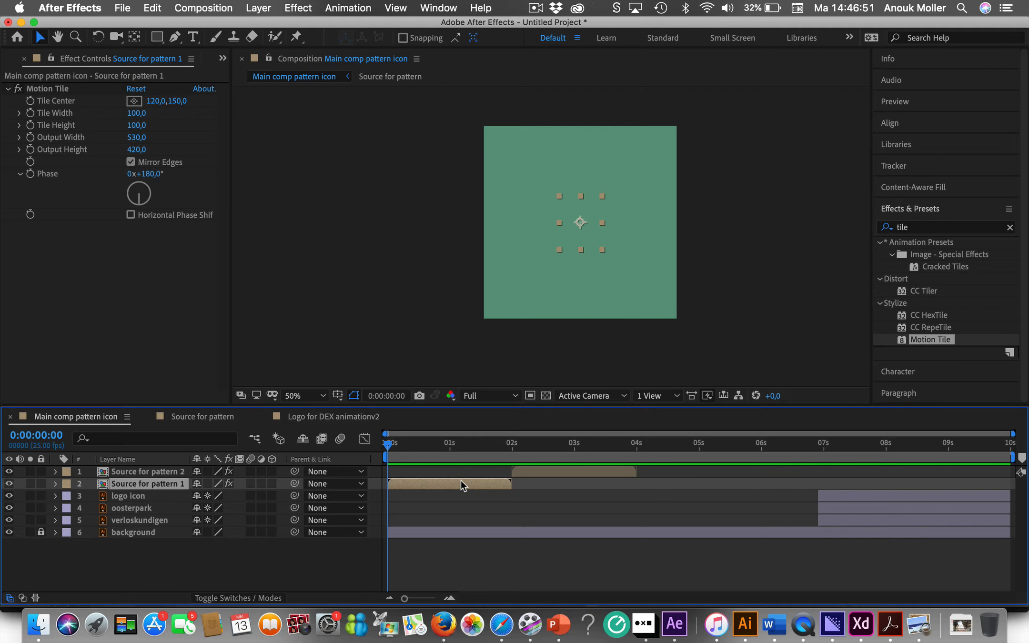
click(55, 484)
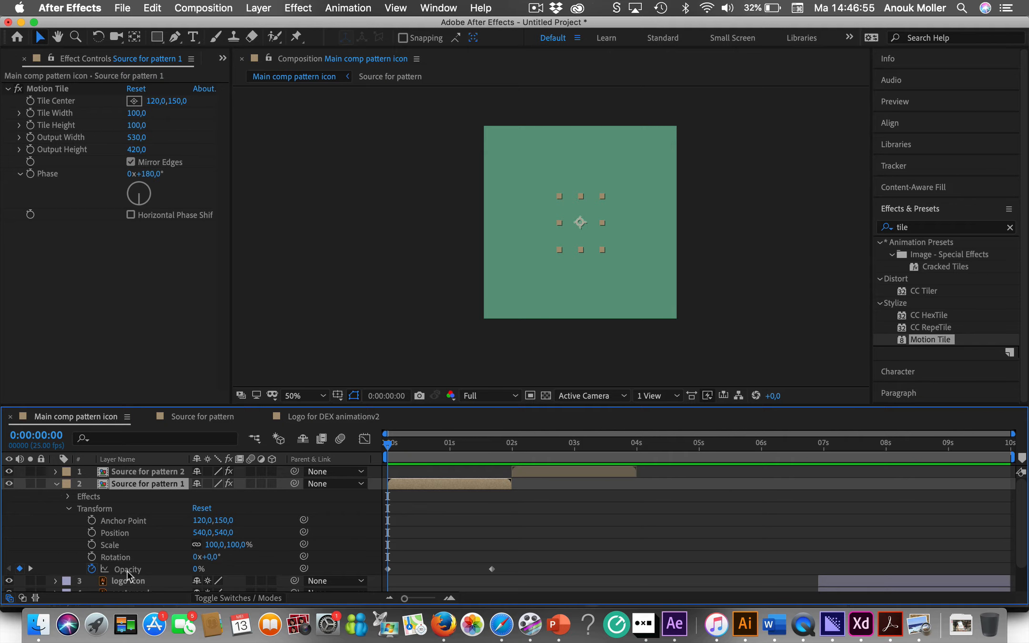
drag(389, 569, 410, 570)
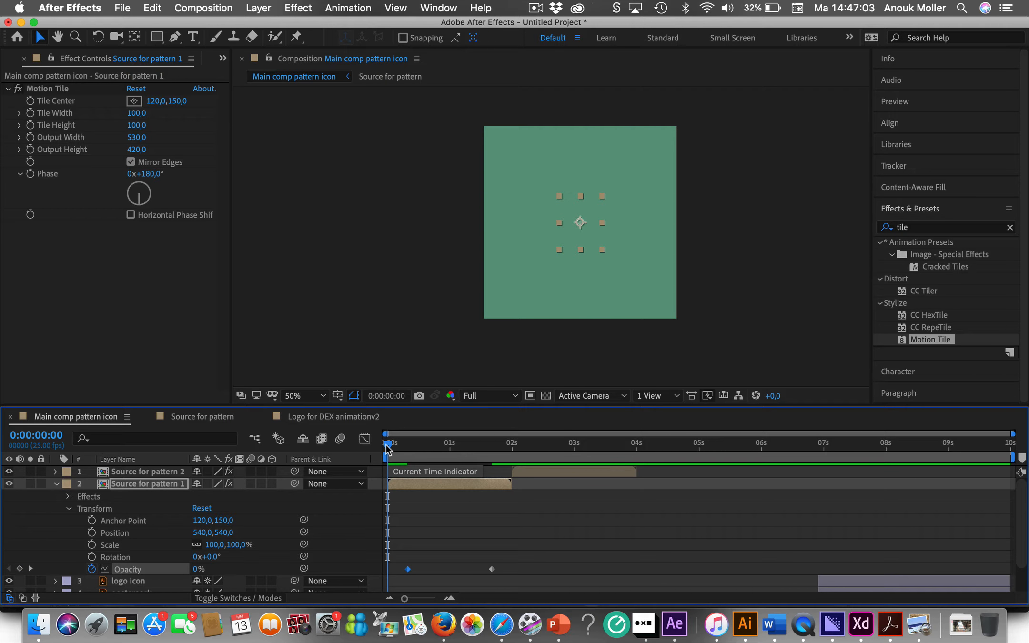
key(space)
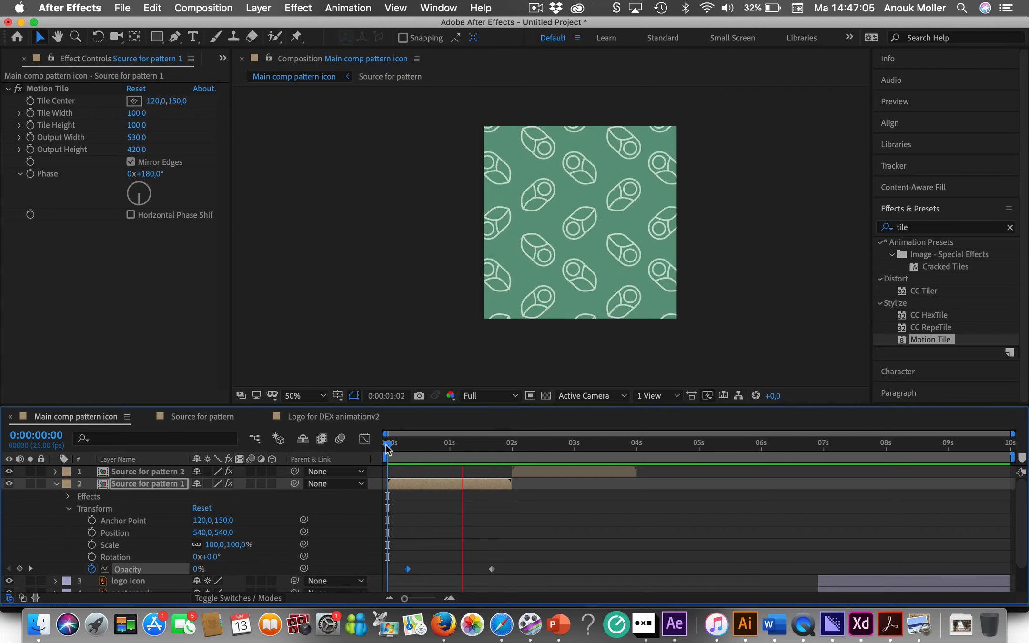
key(space)
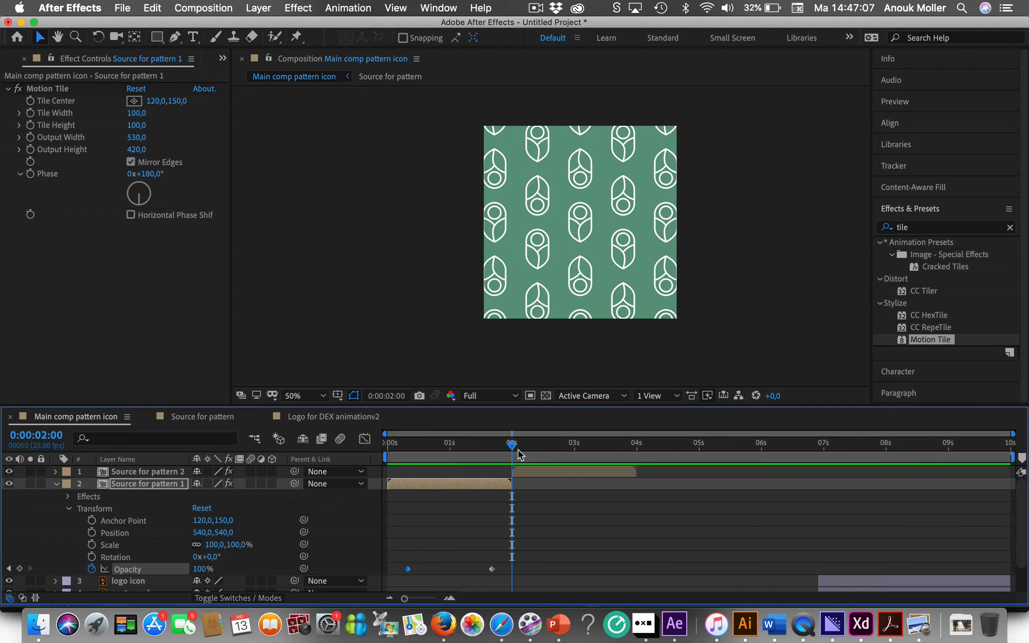
Duplicate the Source for pattern 2 layer and set the current time to 0:00:02:00
drag(512, 448, 637, 468)
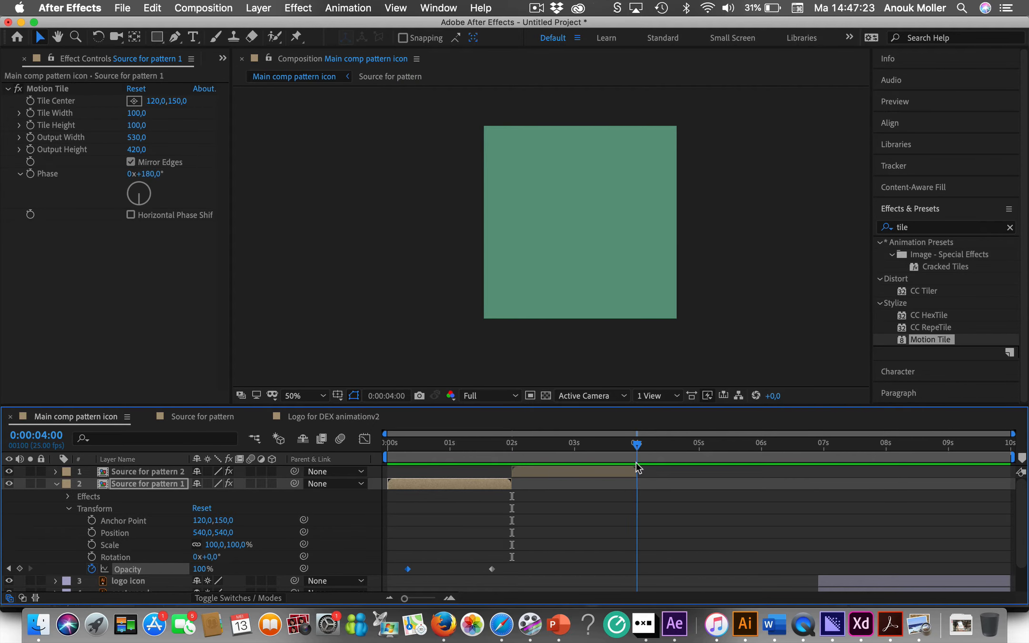
click(667, 474)
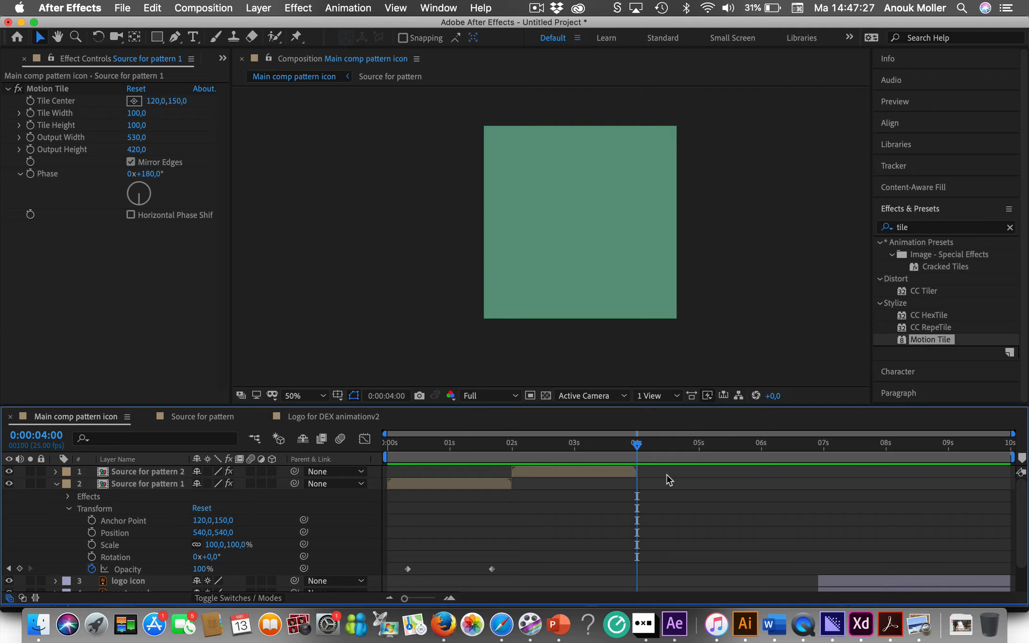
click(603, 473)
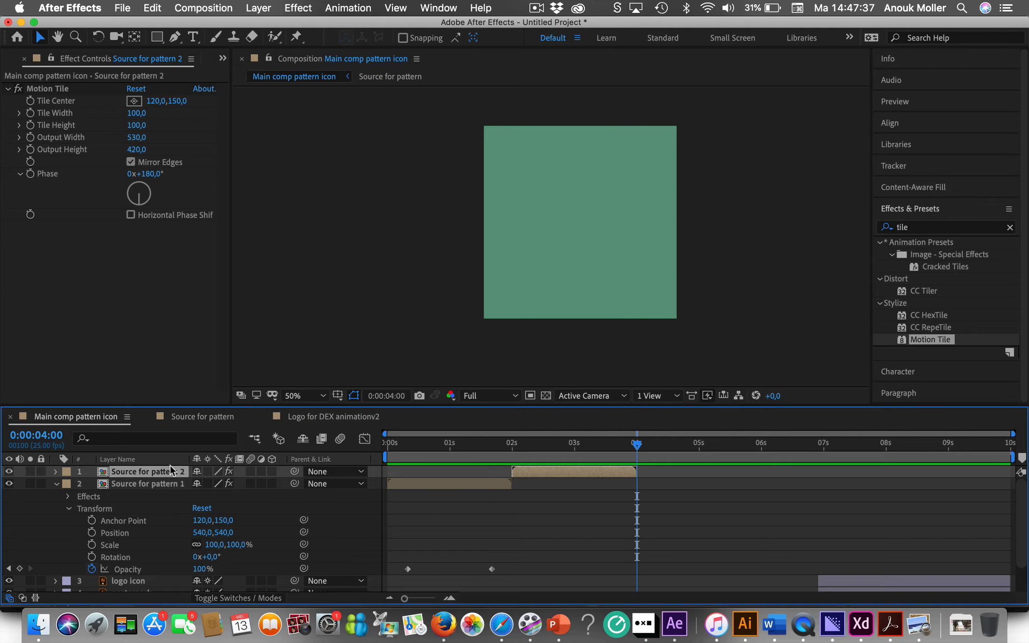
key(super+d)
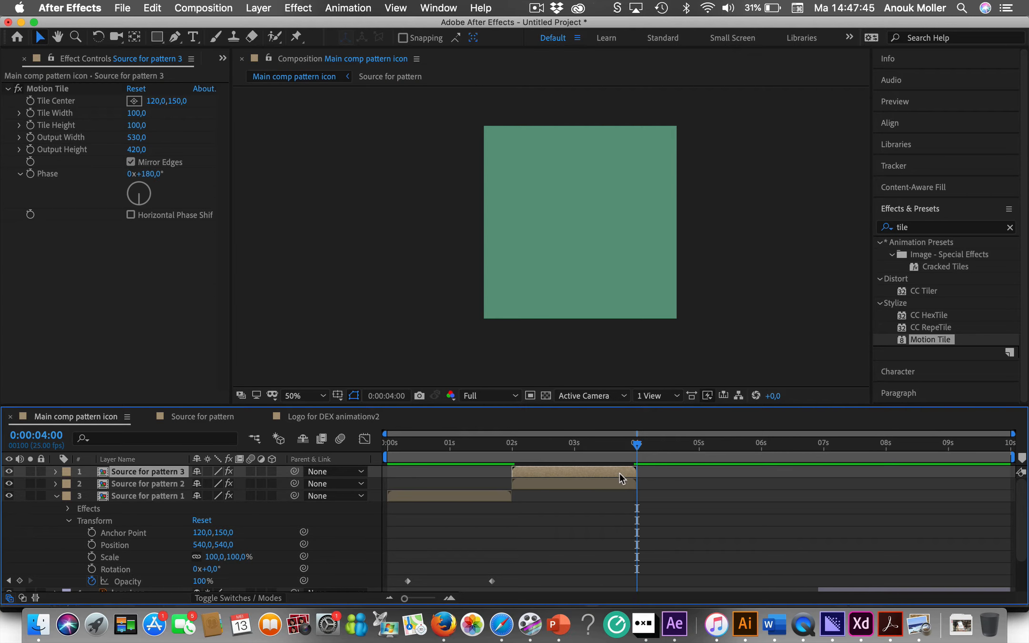
drag(638, 447, 512, 464)
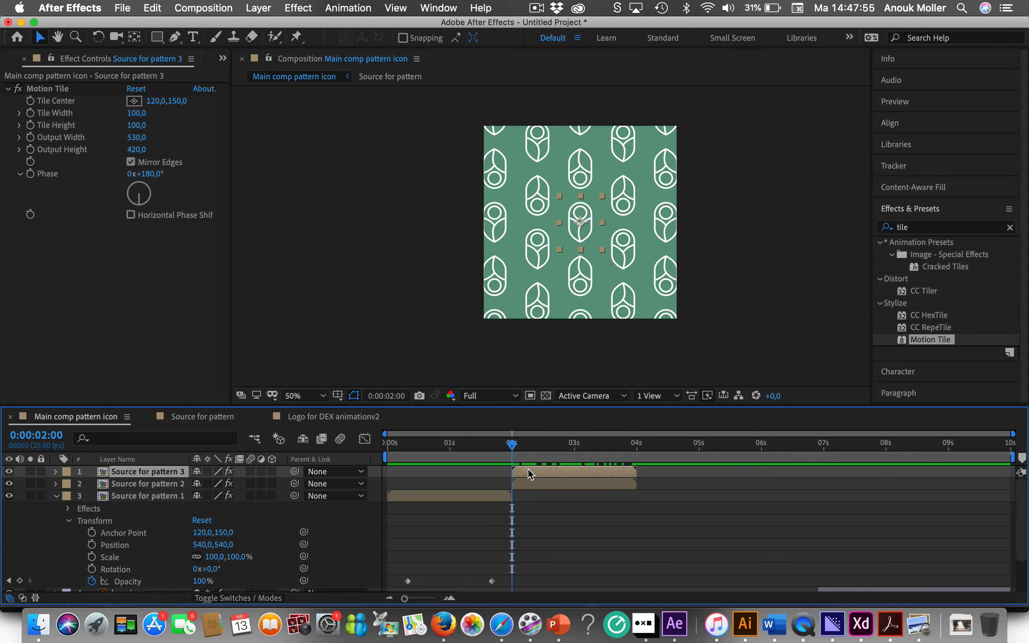
drag(512, 445, 602, 459)
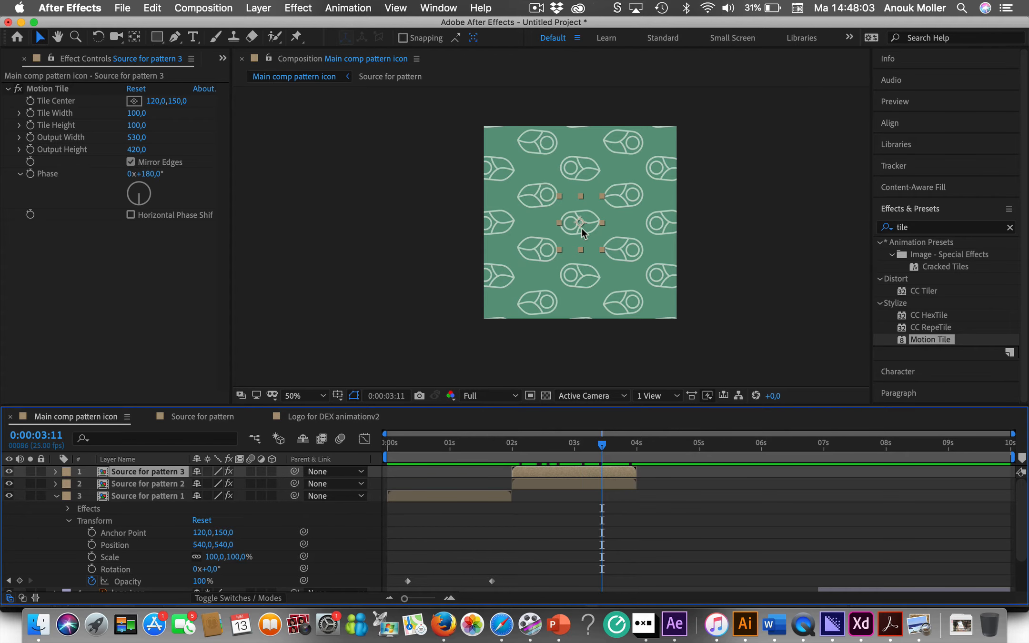
drag(602, 445, 513, 456)
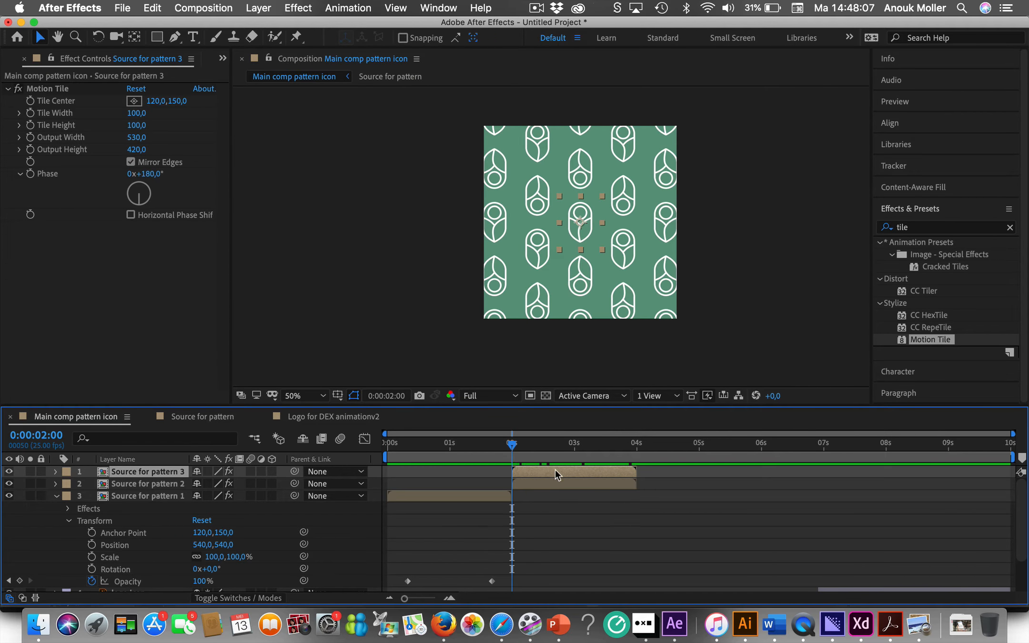
Set the duplicate layer's Motion Tile Output Width to 10 and Output Height to 100, and hide the Source for pattern 2 layer
click(137, 139)
text(10)
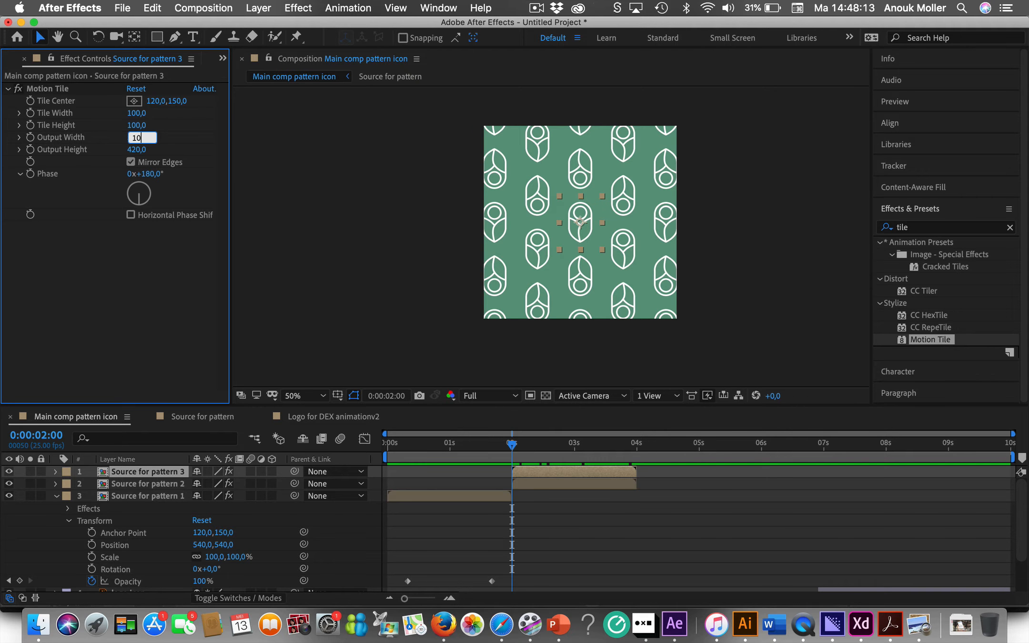
click(136, 149)
text(100)
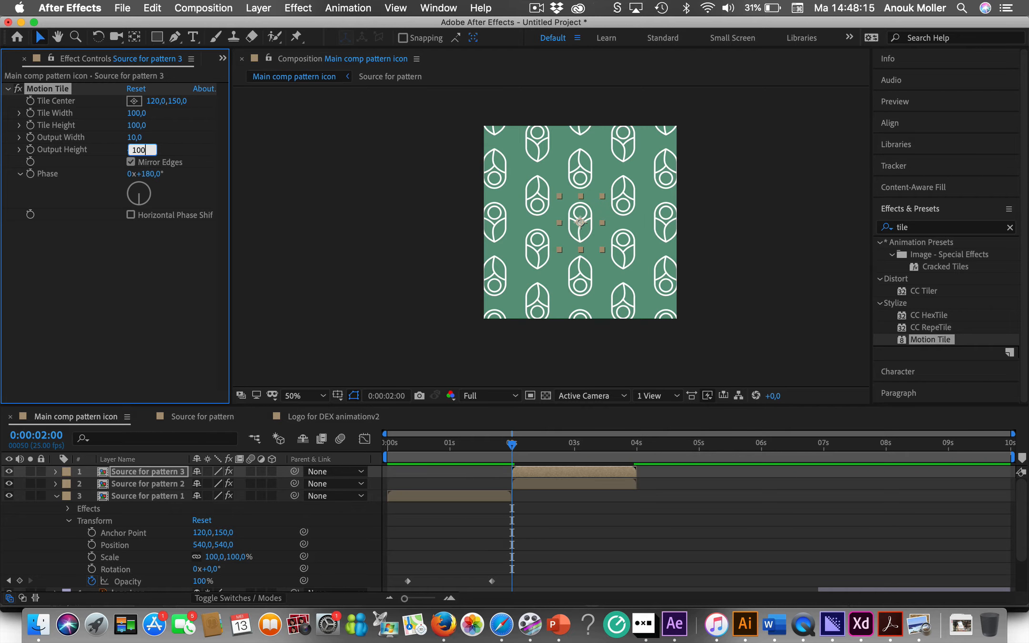
key(Return)
click(9, 484)
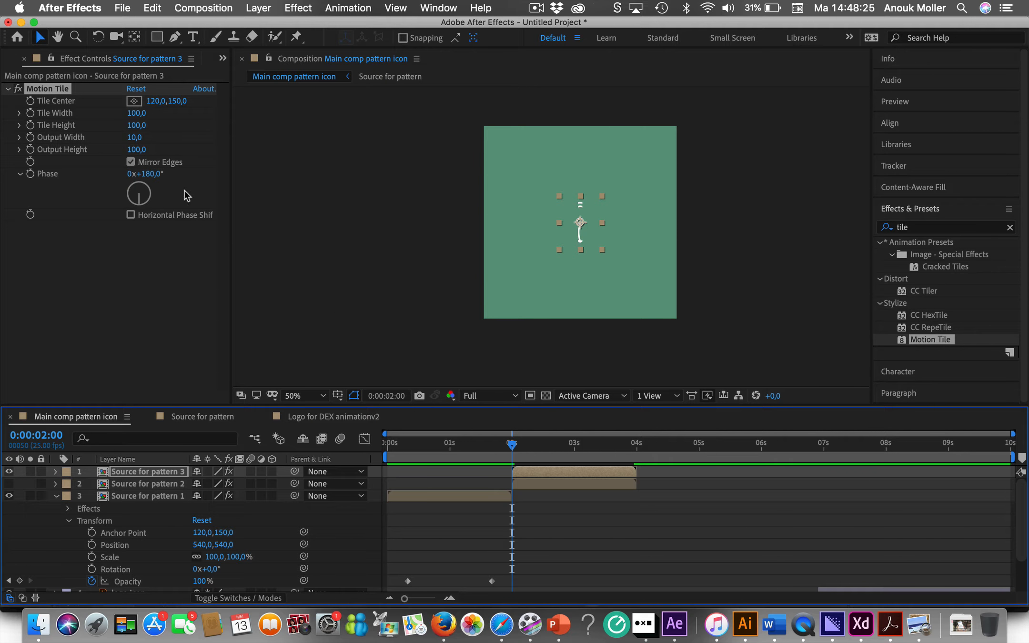
Turn off Mirror Edges and set the Phase to 0° in the Motion Tile effect of the Source for pattern 3 layer
click(129, 161)
click(149, 174)
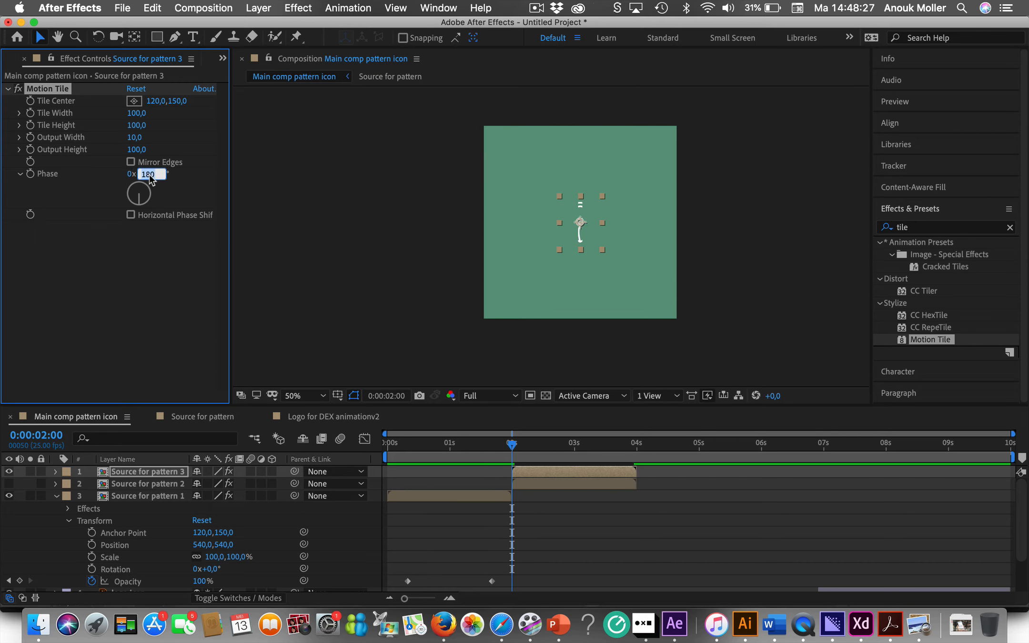
text(0)
key(Return)
click(147, 238)
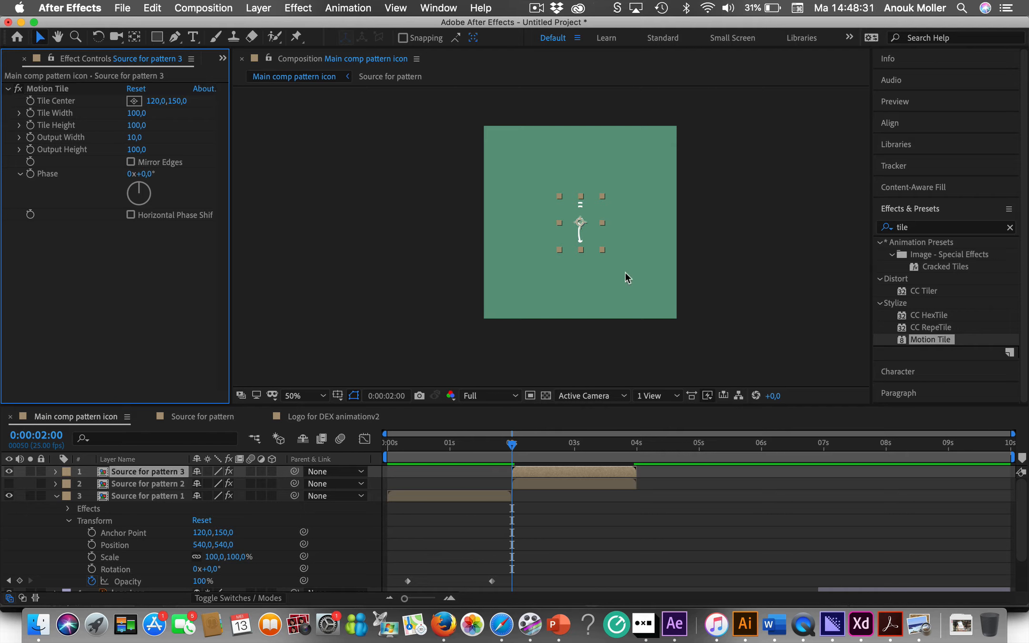
click(582, 230)
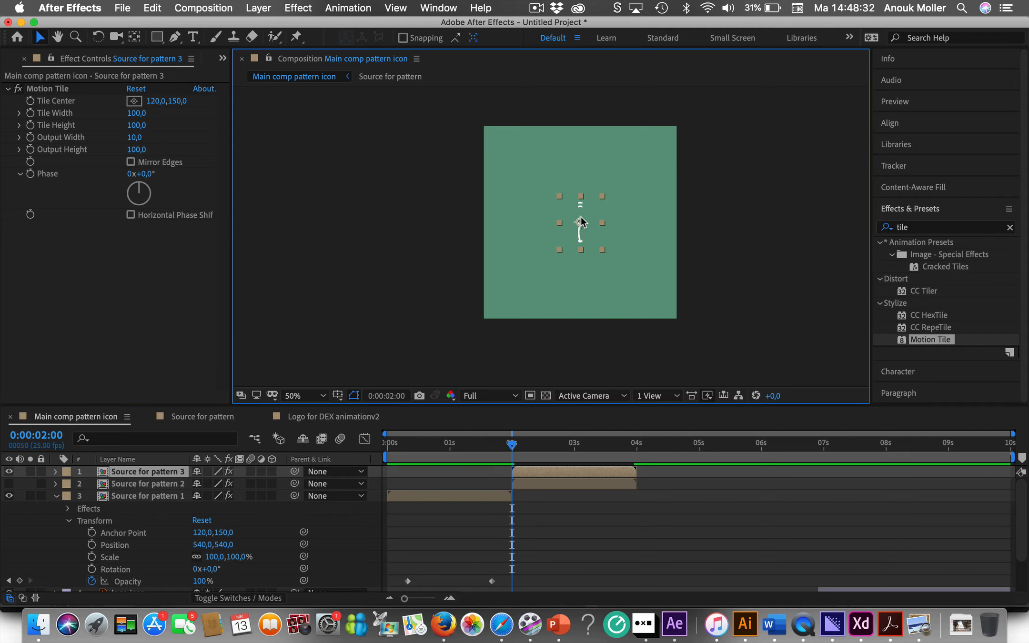
Examine the clipped icon in the main composition and compare it with the original logo icon in the Source for pattern composition
click(447, 332)
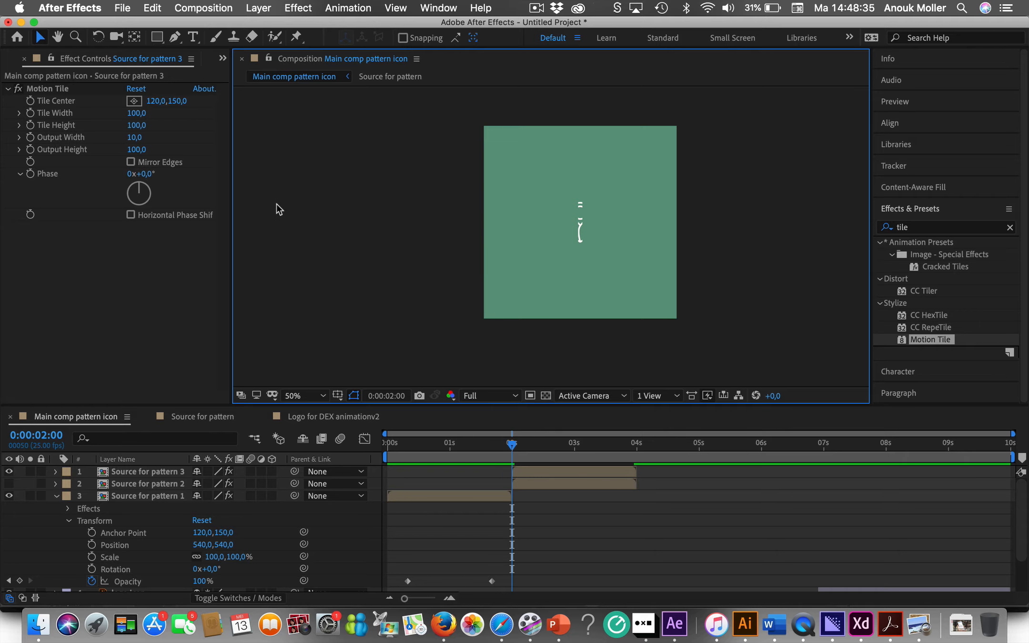
scroll(593, 253, up, 3)
scroll(593, 253, down, 5)
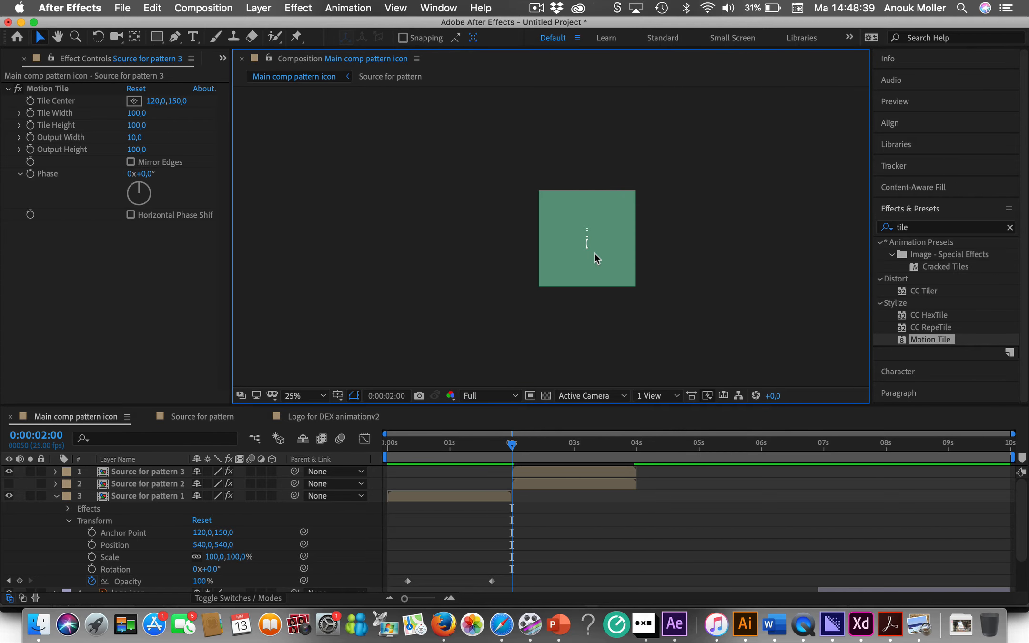
scroll(595, 254, up, 3)
scroll(595, 253, down, 3)
scroll(594, 253, up, 1)
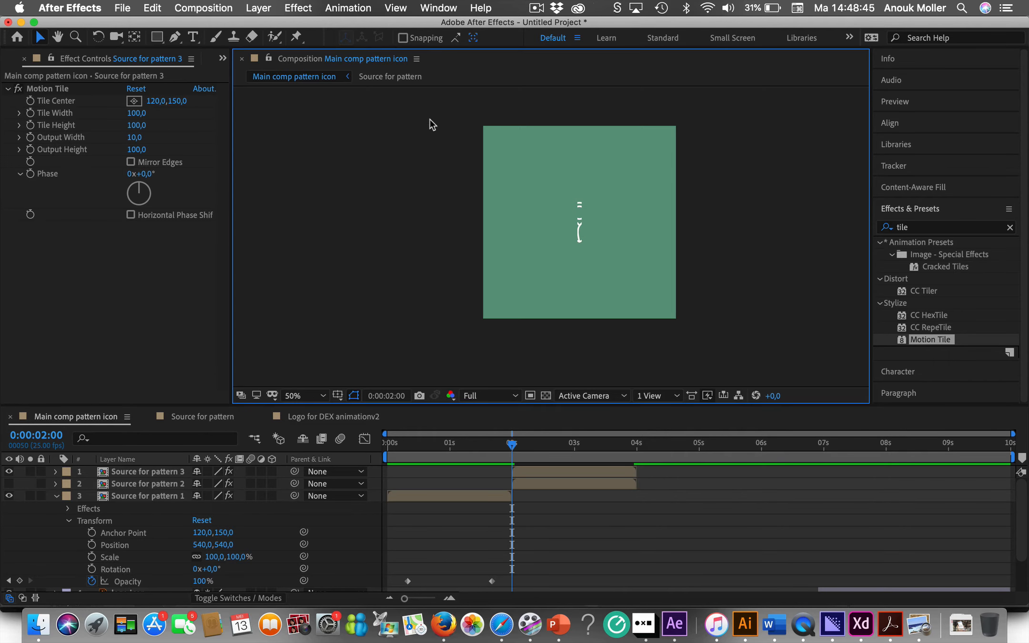
click(417, 81)
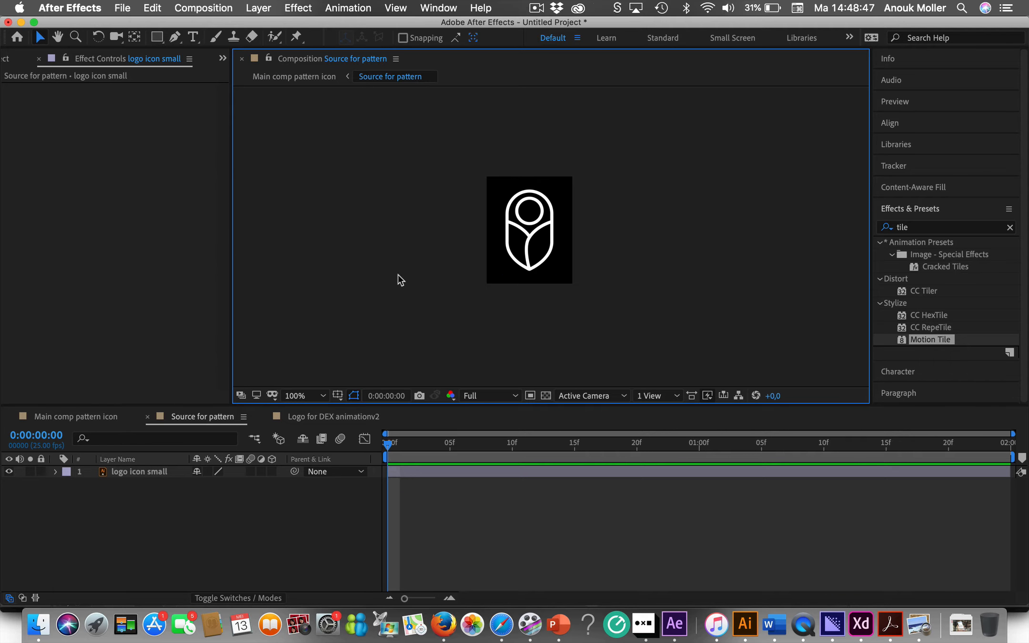
click(543, 267)
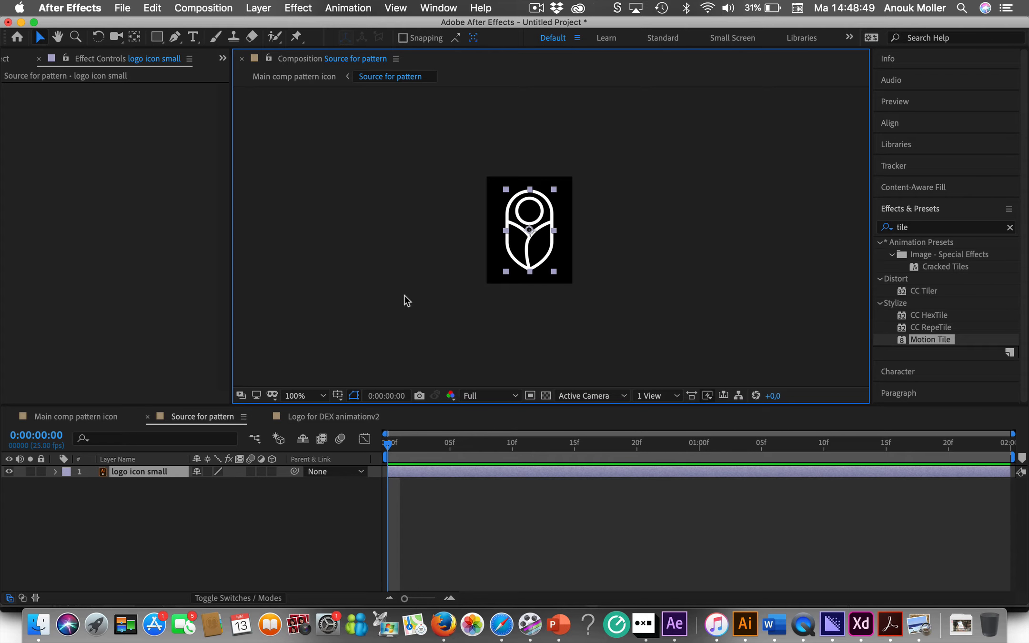
click(313, 79)
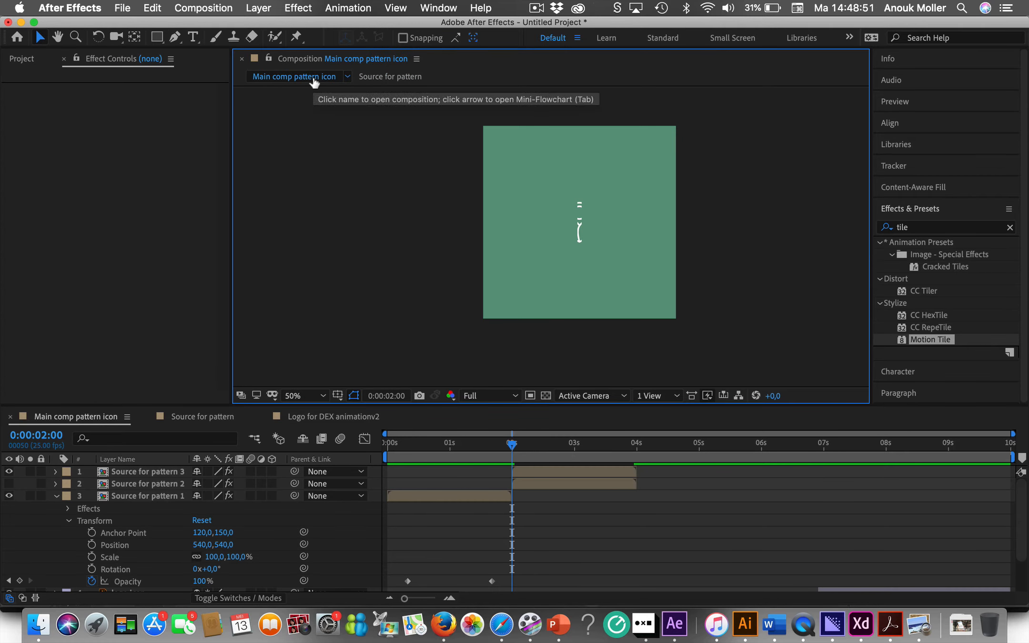
Set the Motion Tile Output Width of the Source for pattern 3 layer to 100, keeping Mirror Edges off
click(575, 241)
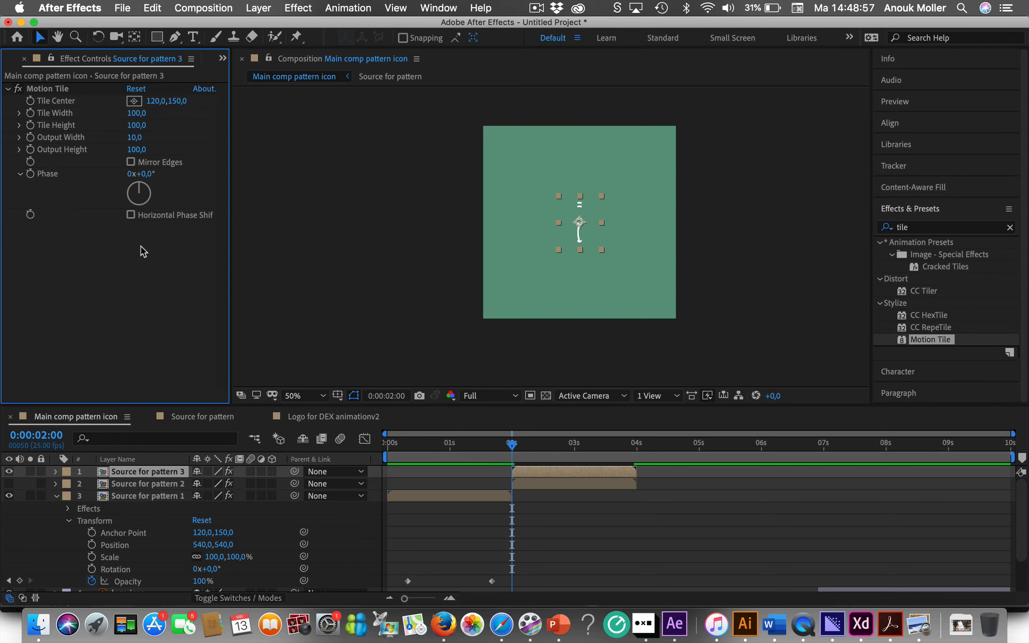
click(130, 162)
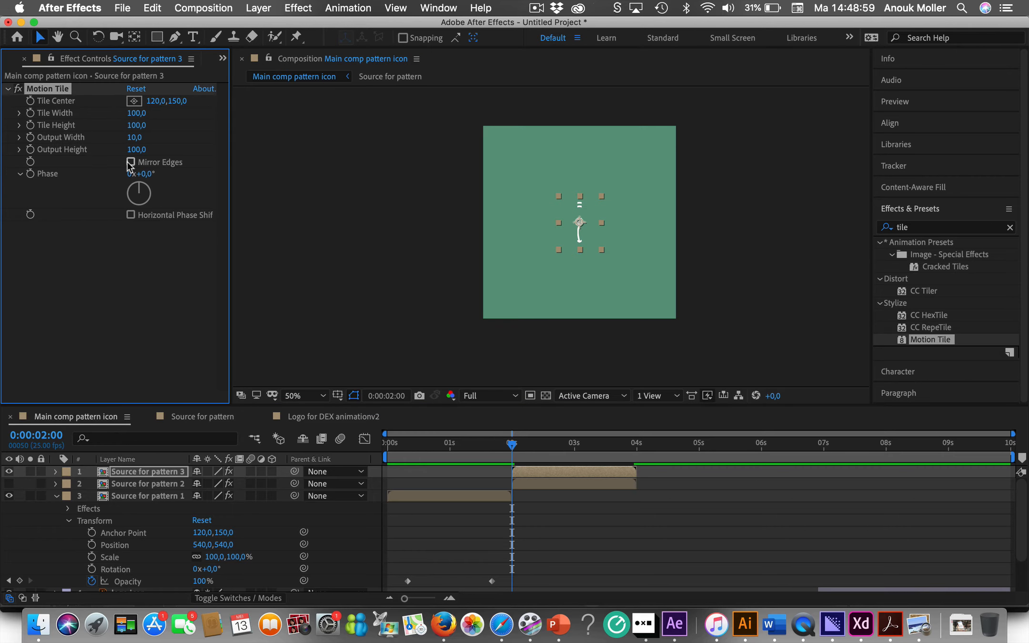
click(129, 162)
click(405, 315)
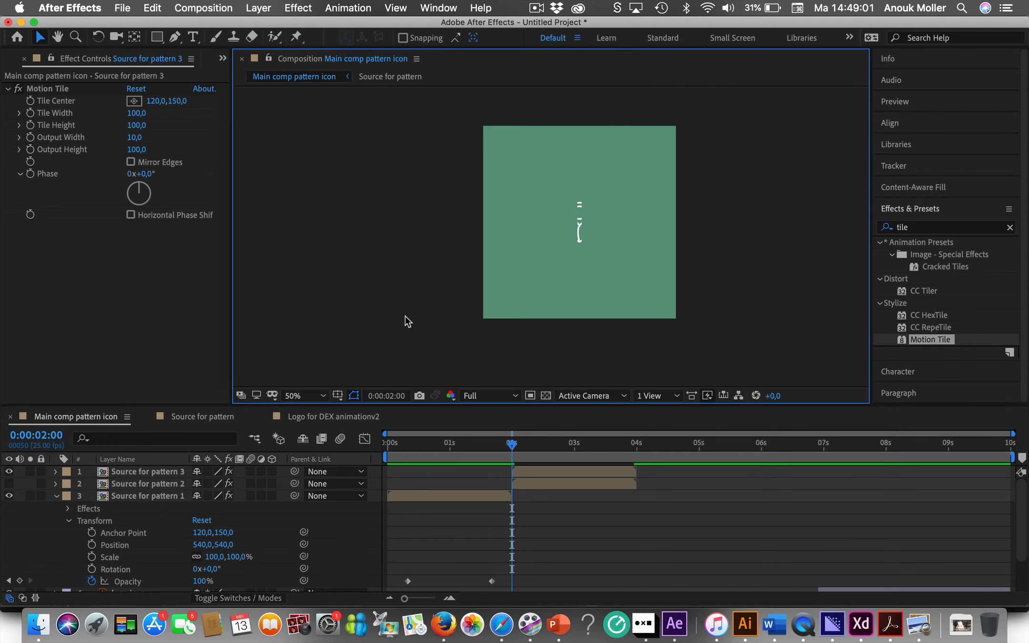
click(134, 137)
text(100)
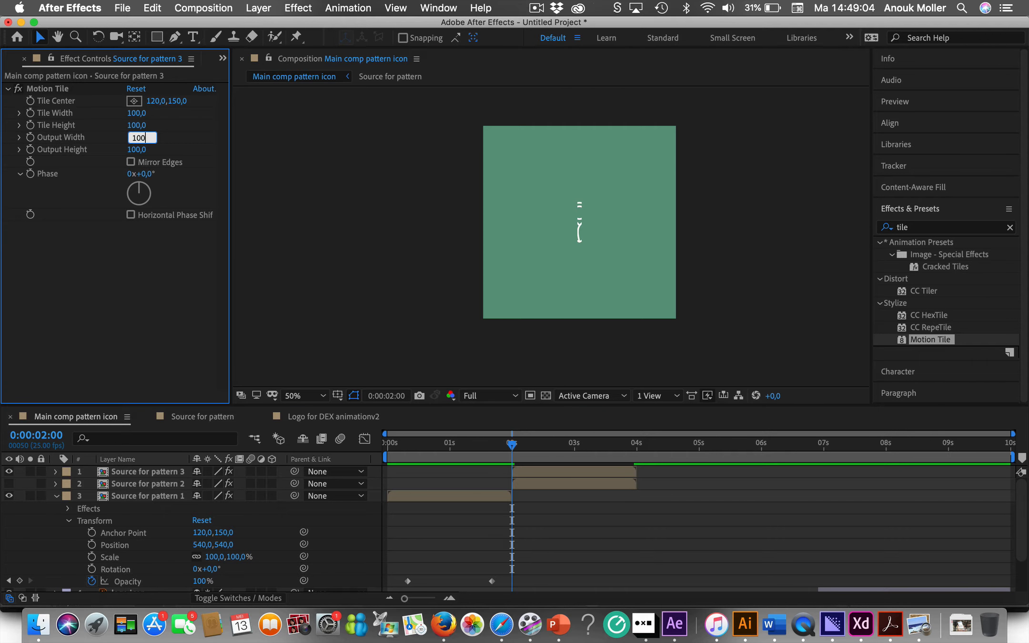
key(Return)
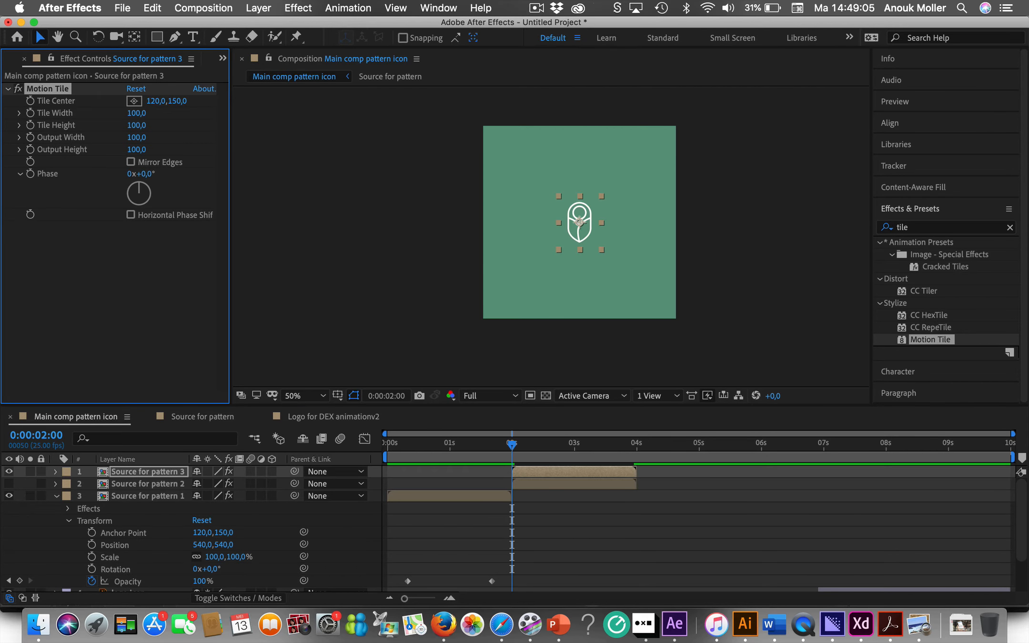
click(356, 297)
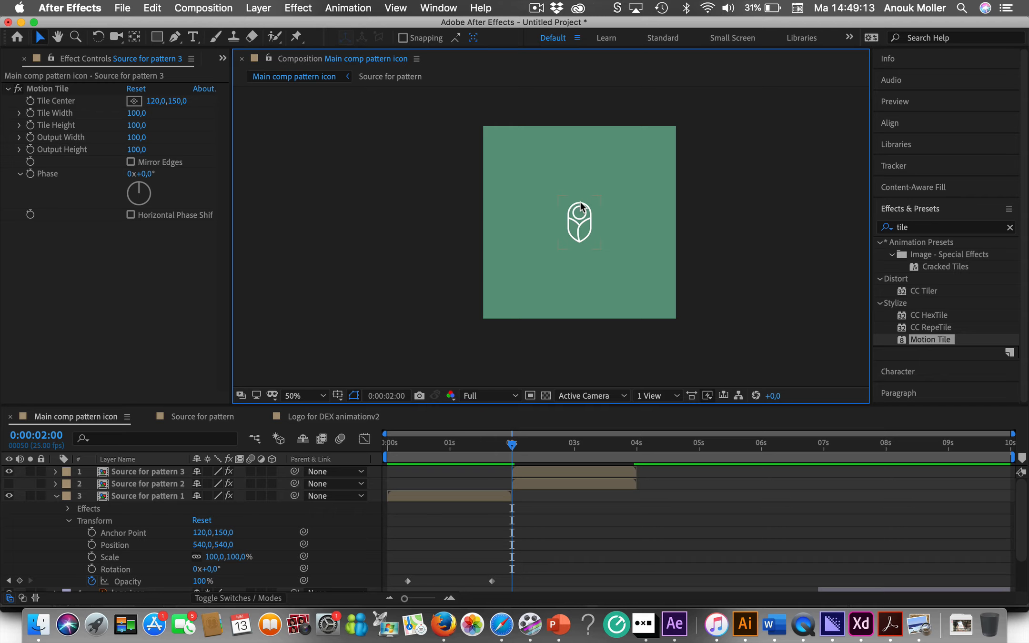
Show the Source for pattern 2 layer again and set the current time to 0:00:04:00
click(534, 482)
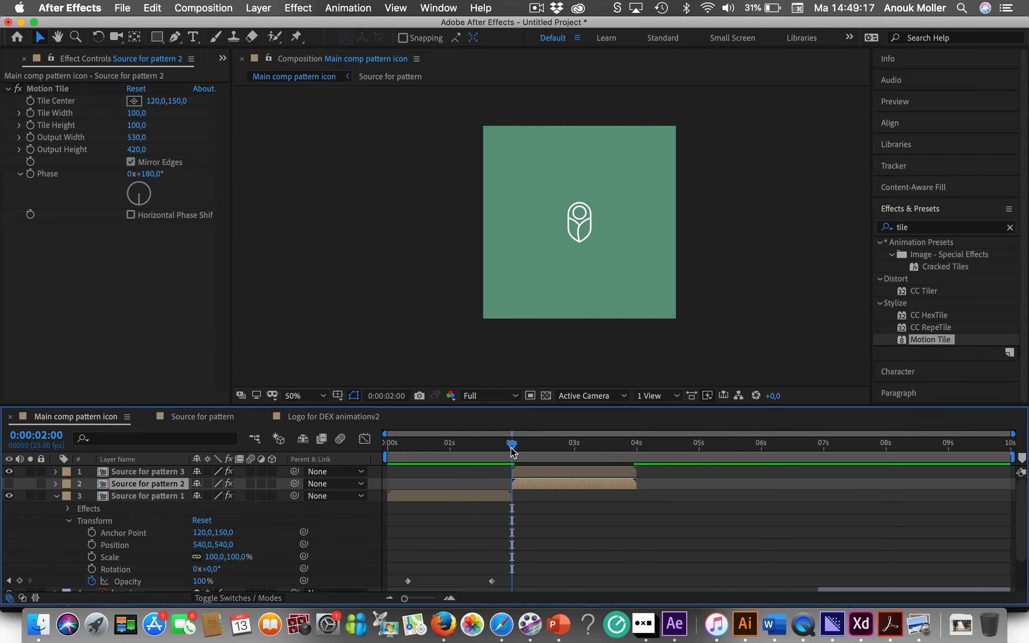
drag(513, 444, 621, 456)
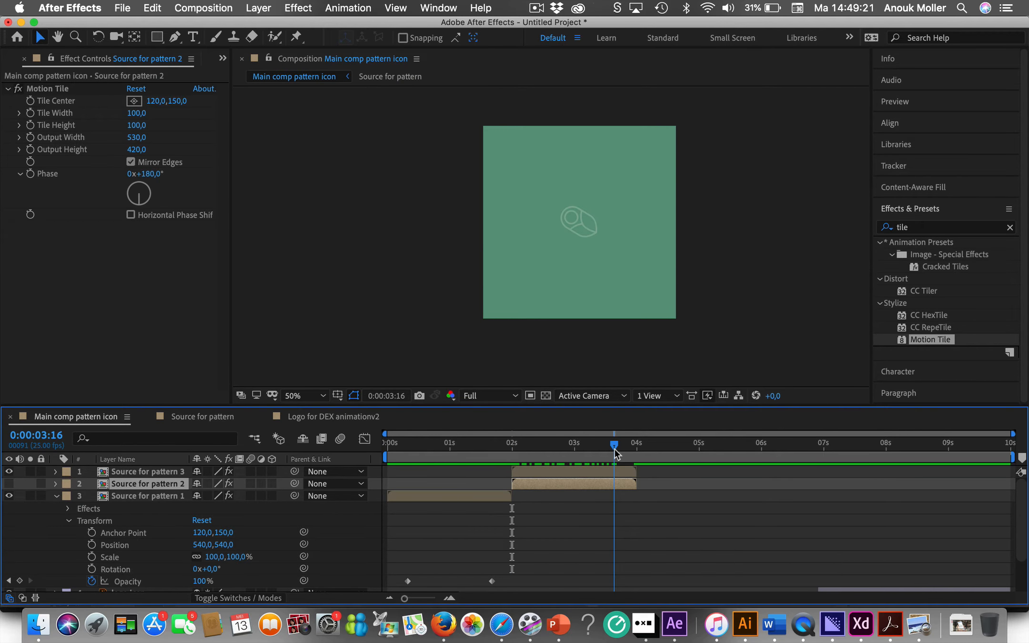
click(9, 483)
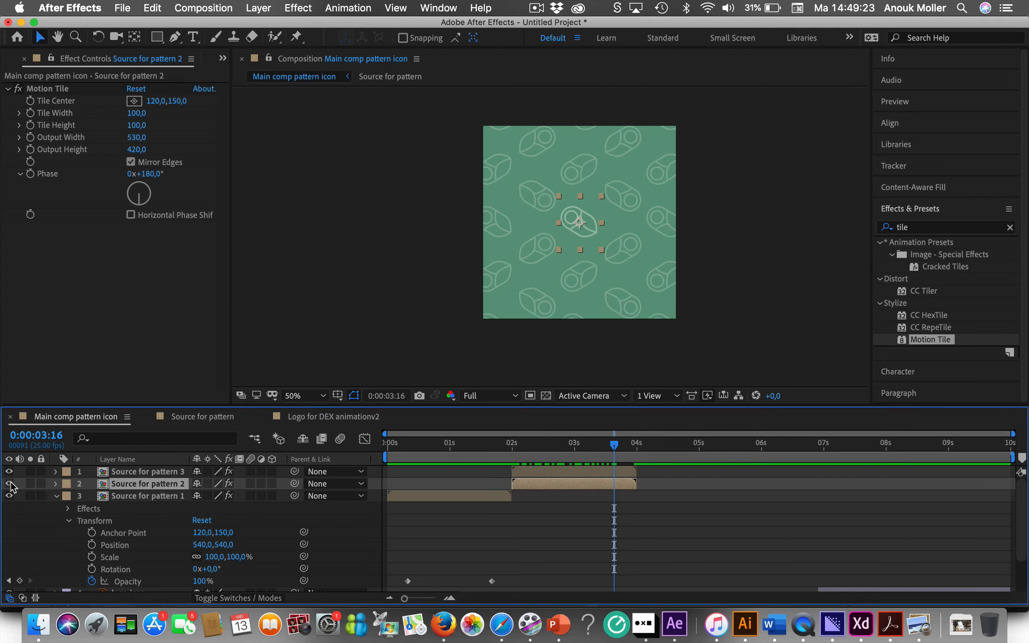
drag(614, 450, 636, 457)
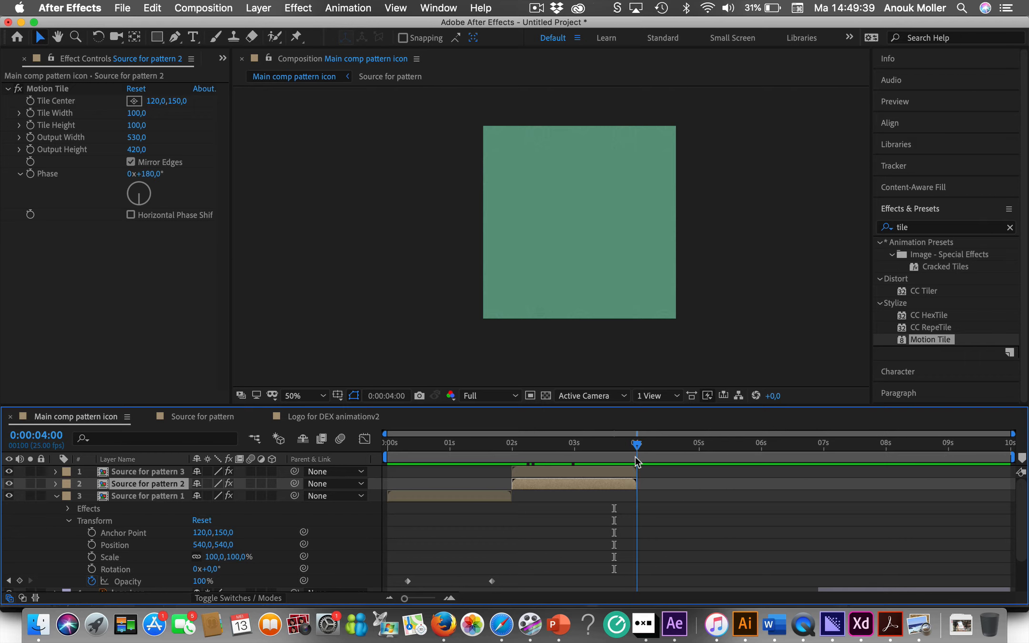
Delete both opacity keyframes from the Source for pattern 3 layer
click(119, 472)
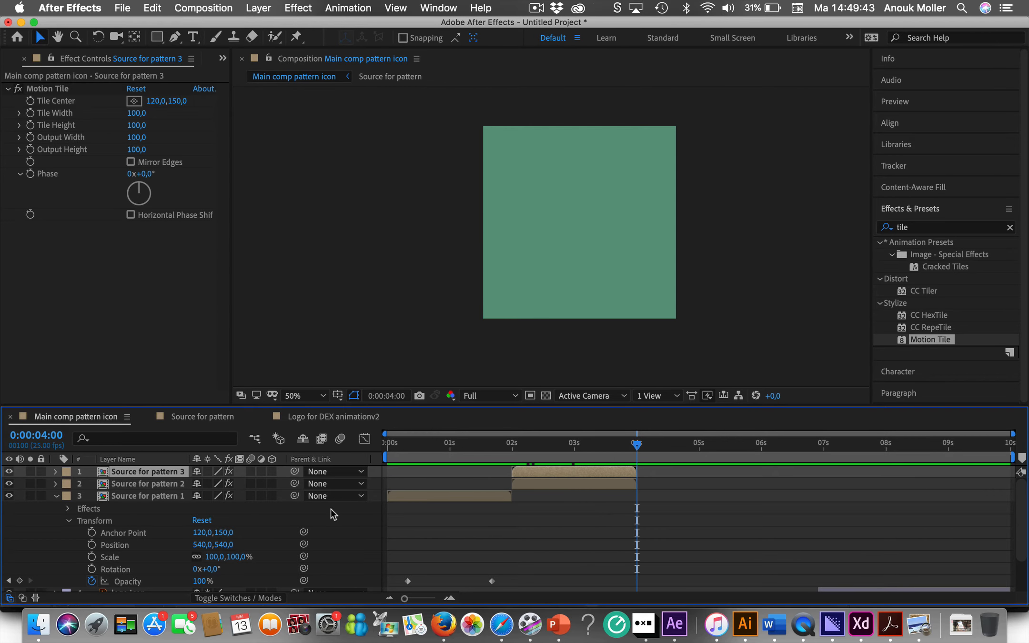
click(55, 471)
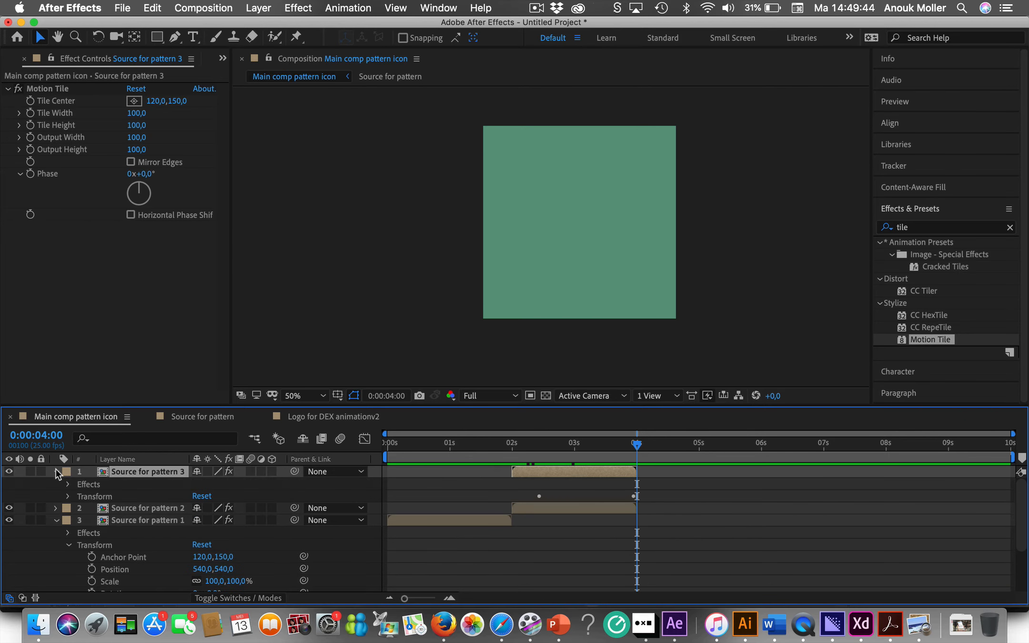
click(67, 497)
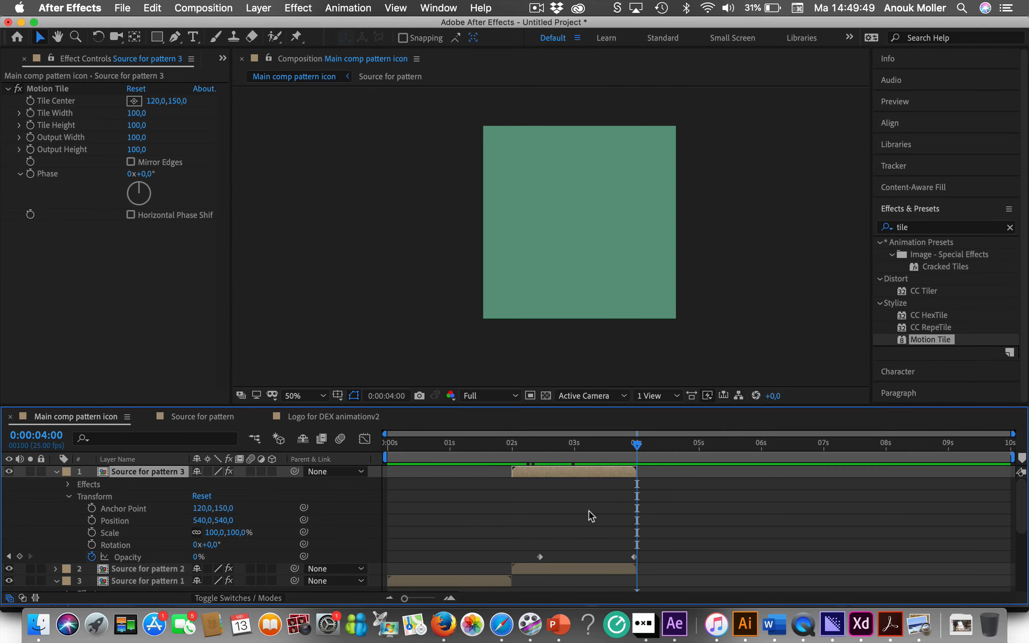
click(540, 557)
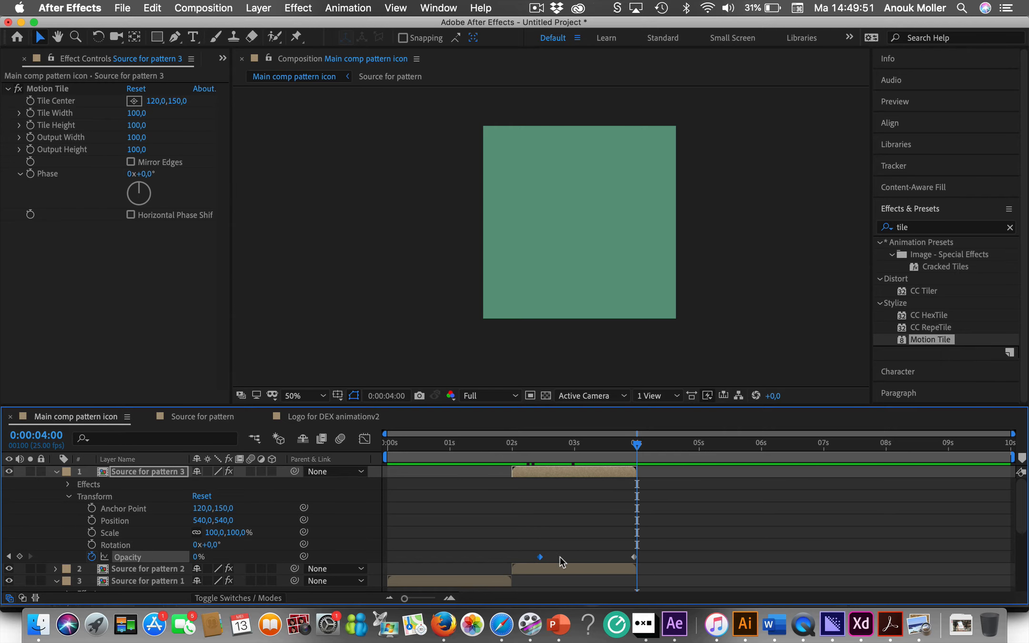
mouse_move(634, 558)
key(Delete)
click(623, 470)
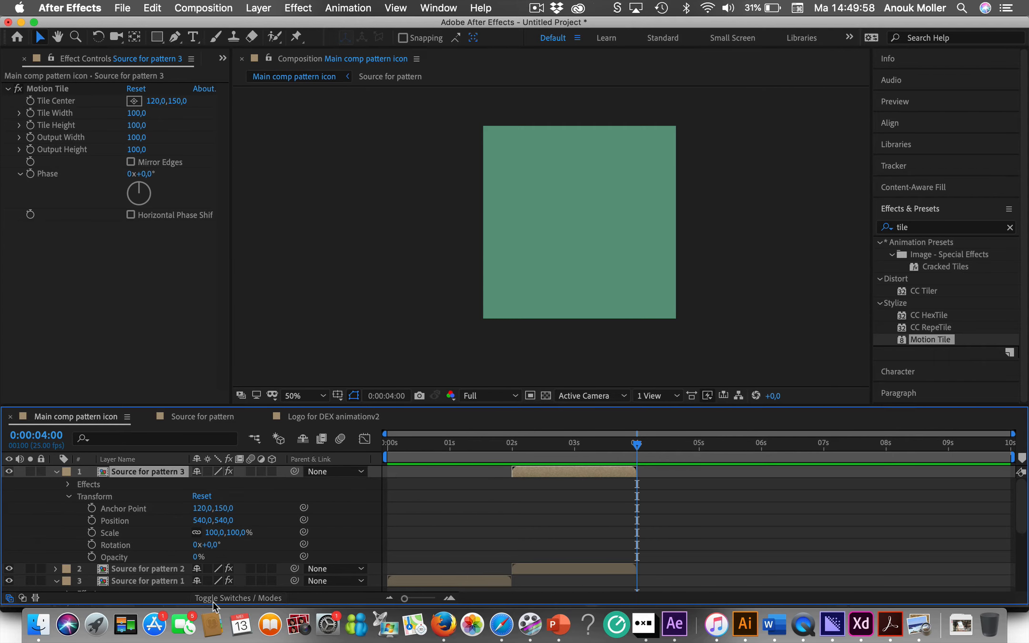
Set the Source for pattern 3 layer's opacity to 100% and collapse its properties
click(195, 557)
text(100)
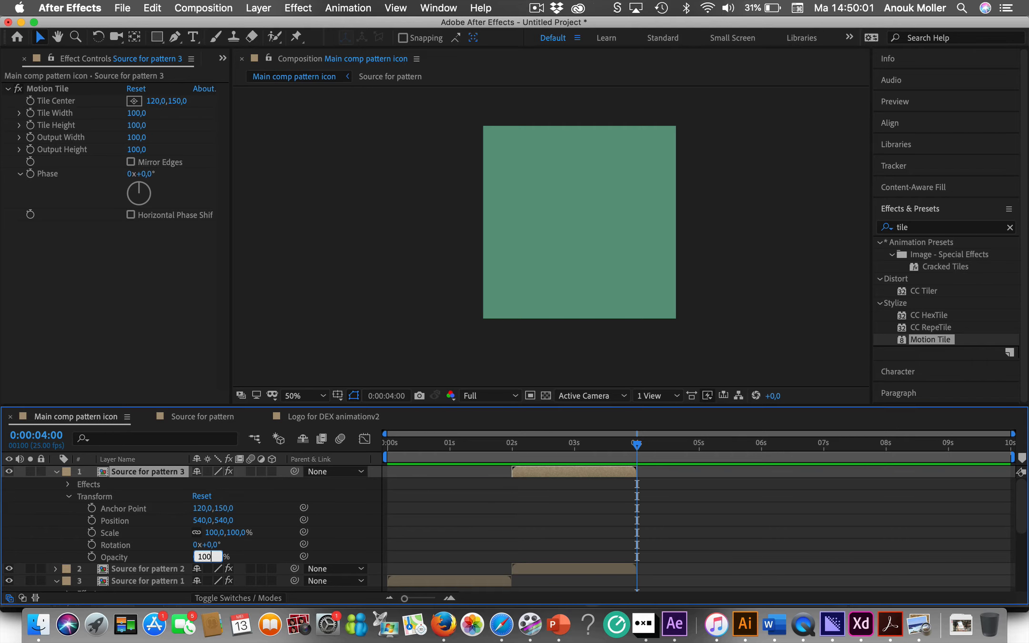
key(Return)
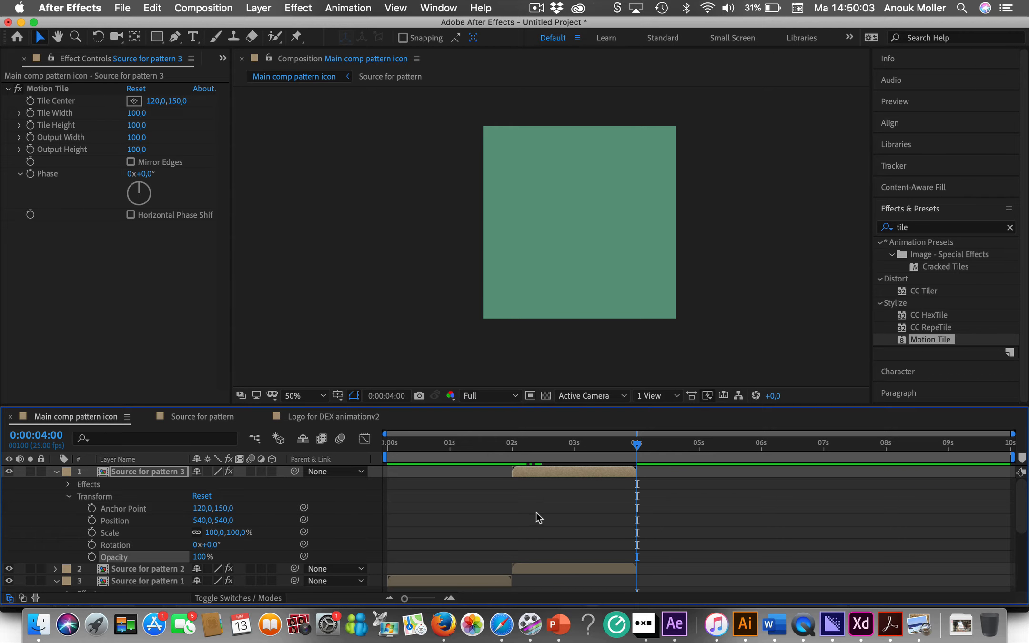
click(55, 472)
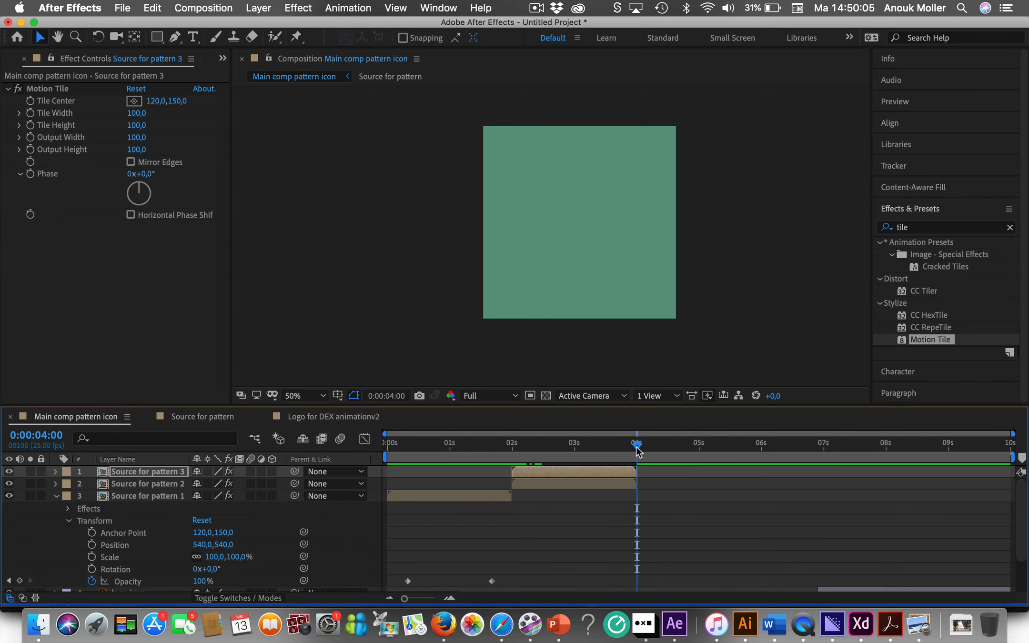
Duplicate the Source for pattern 3 layer and move the copy in time so it starts at 0:00:04:00
key(Page_Up)
drag(624, 446, 636, 465)
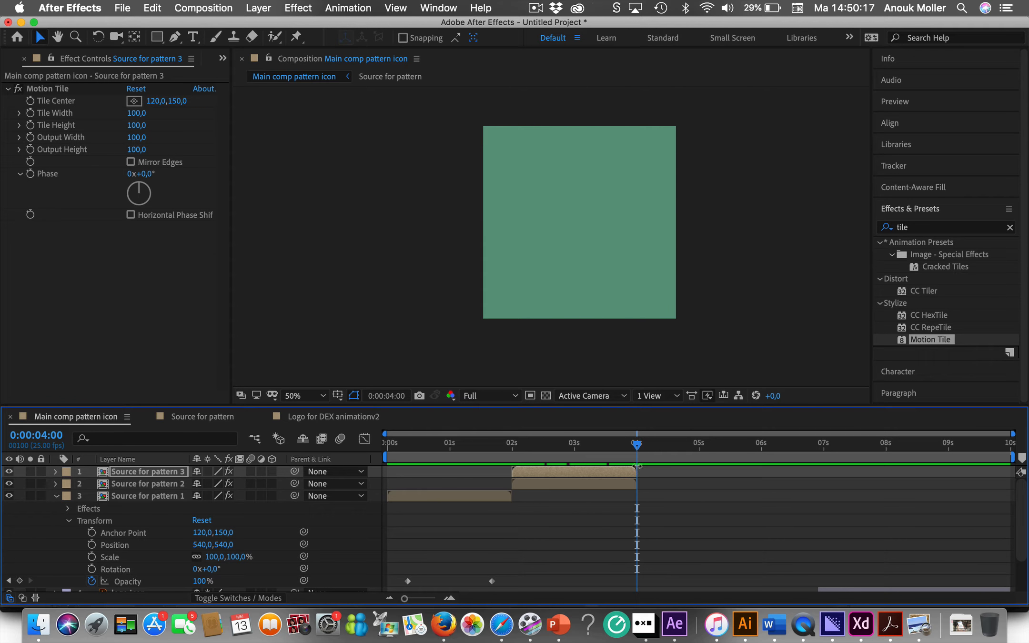
click(621, 470)
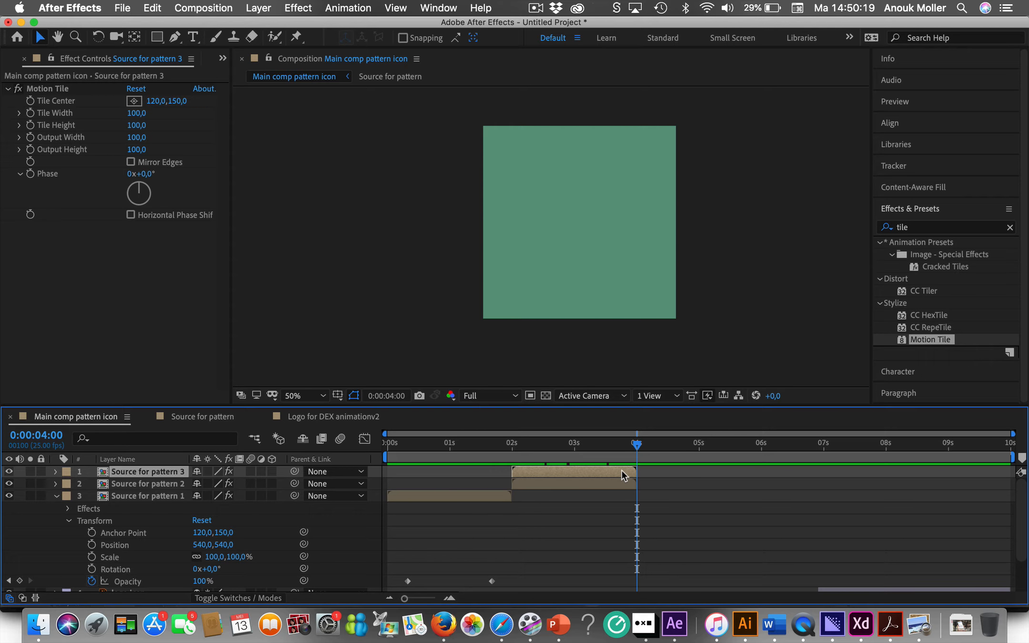
key(super+d)
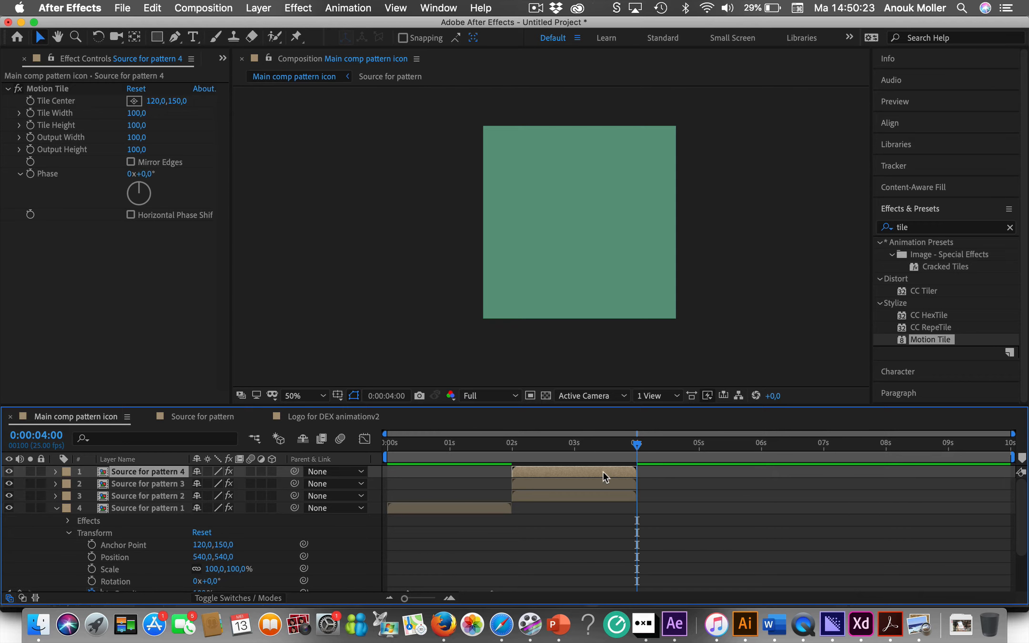
drag(603, 472, 728, 472)
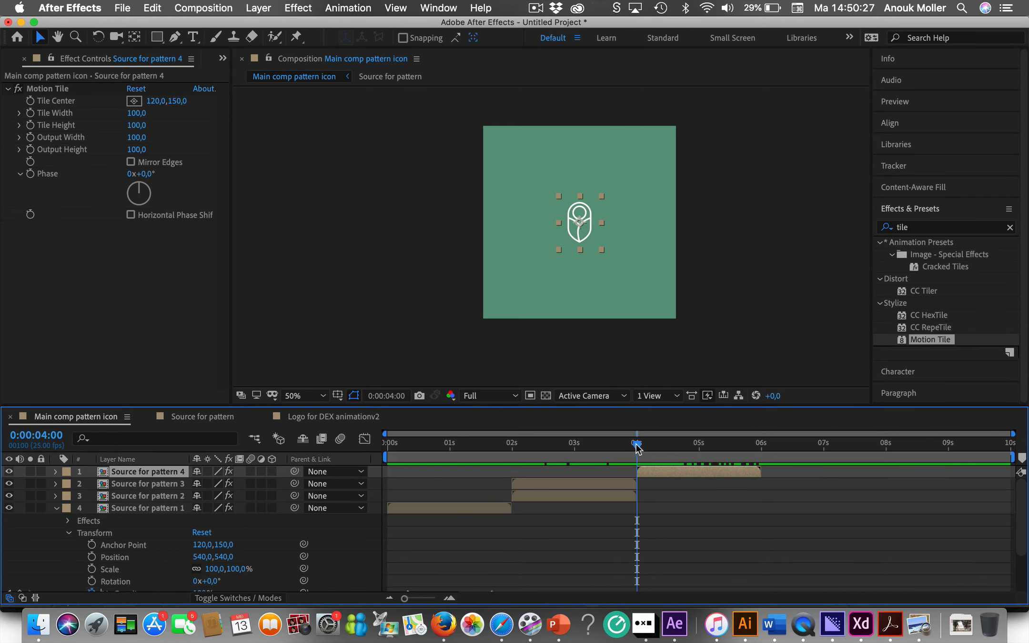
Preview the animation from the start of the composition through the duplicated single-icon layer
mouse_move(637, 444)
mouse_down()
mouse_move(616, 444)
mouse_move(666, 444)
mouse_move(637, 447)
mouse_up()
drag(638, 450, 378, 453)
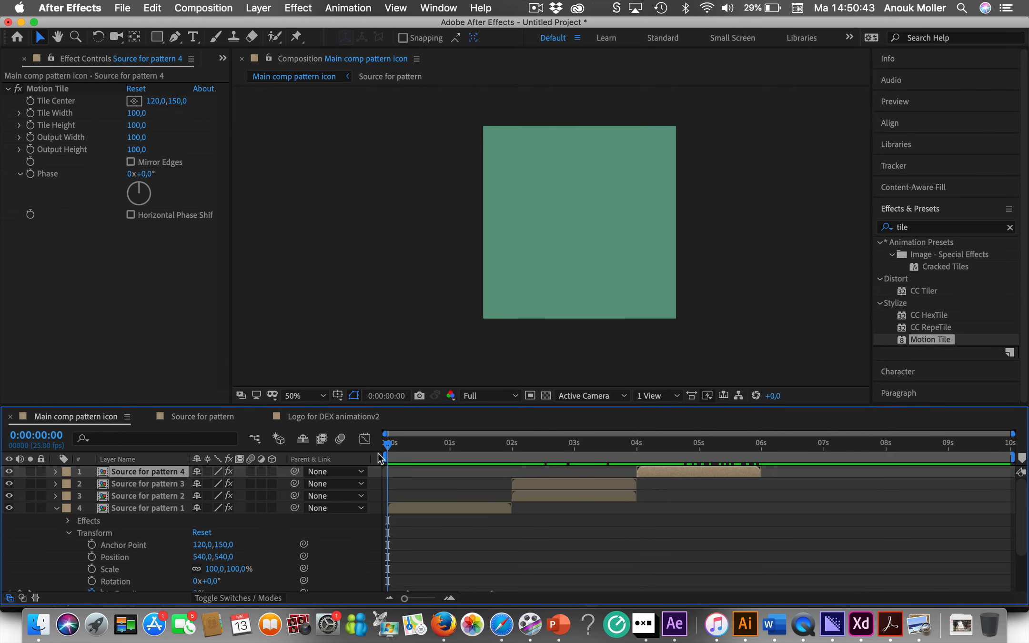
key(space)
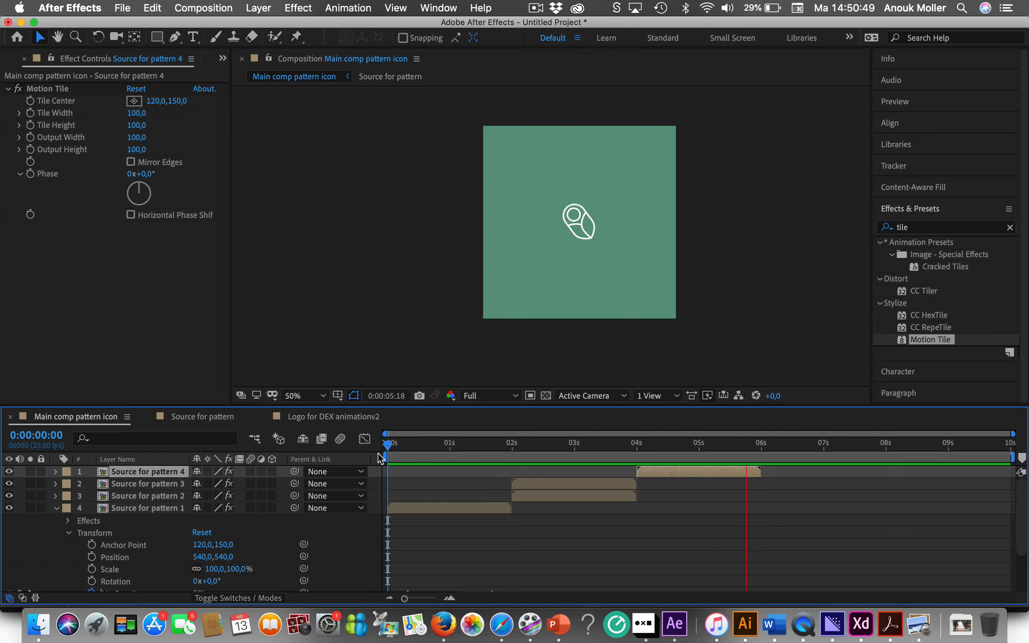
key(space)
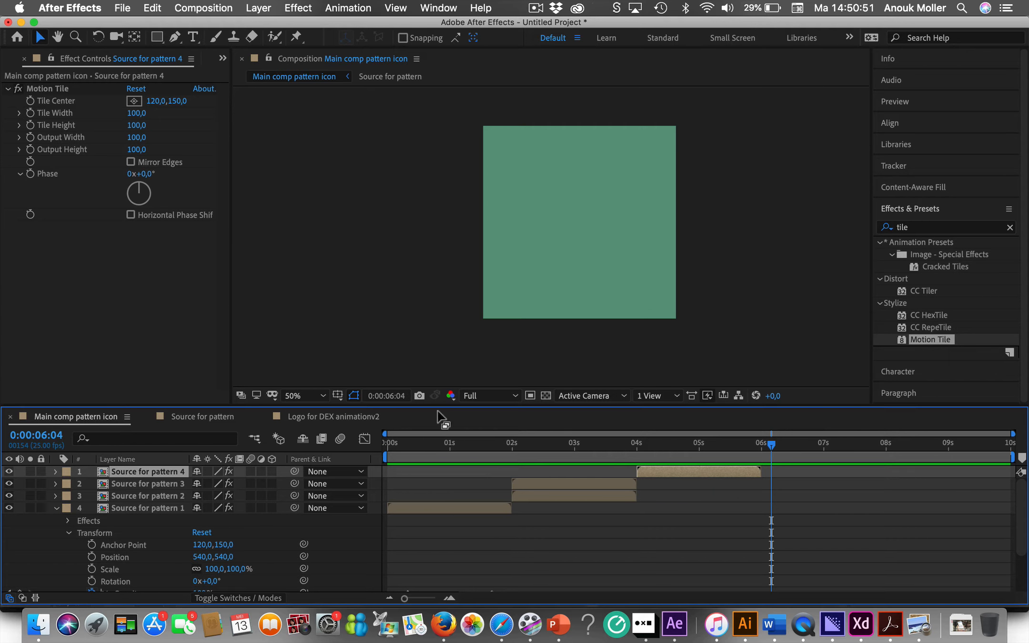
Set the current time to 0:00:06:00, collapse the Source for pattern 1 layer, and move the logo icon layer to start there
mouse_move(755, 444)
mouse_down()
mouse_move(732, 445)
mouse_move(761, 446)
mouse_up()
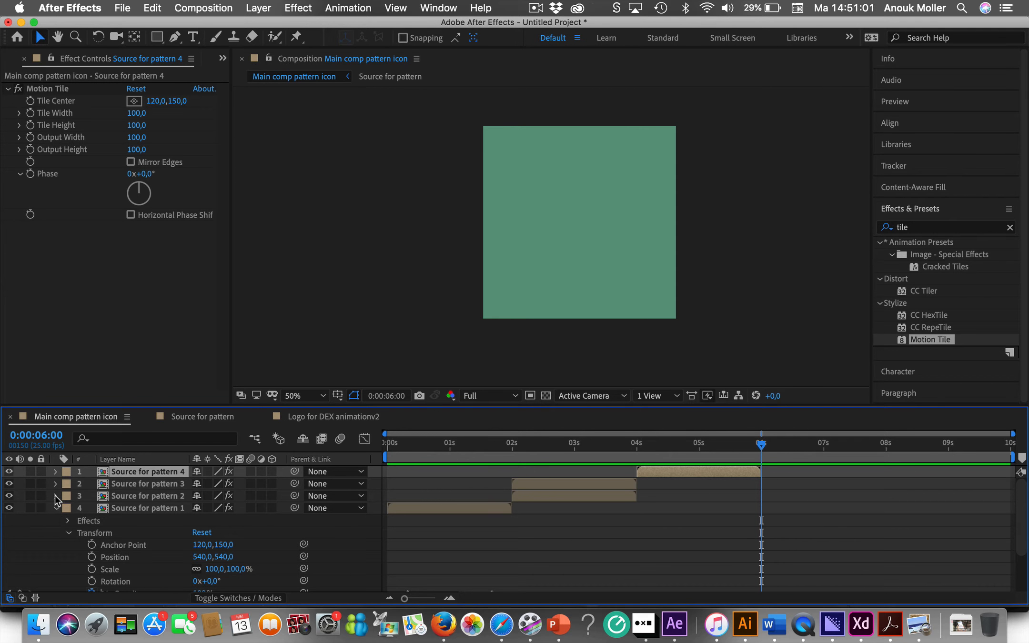
click(55, 508)
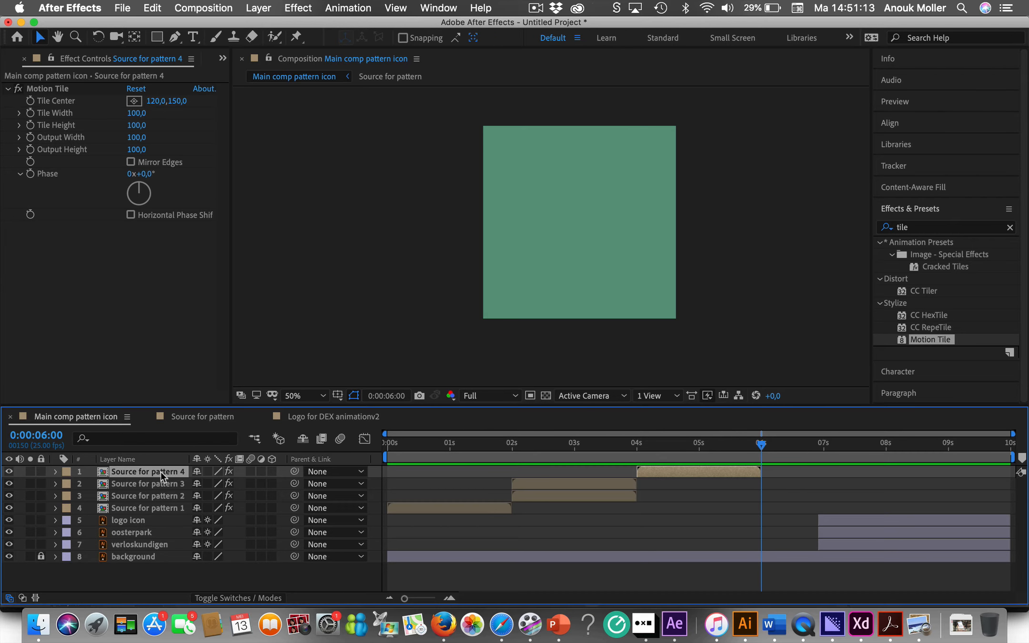
click(130, 522)
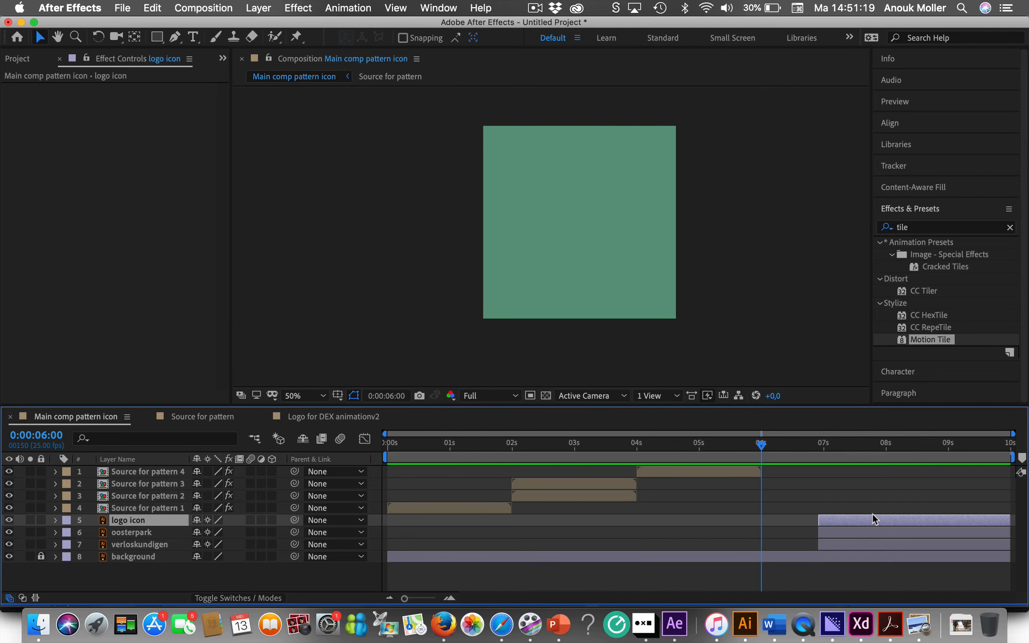
drag(856, 518, 800, 521)
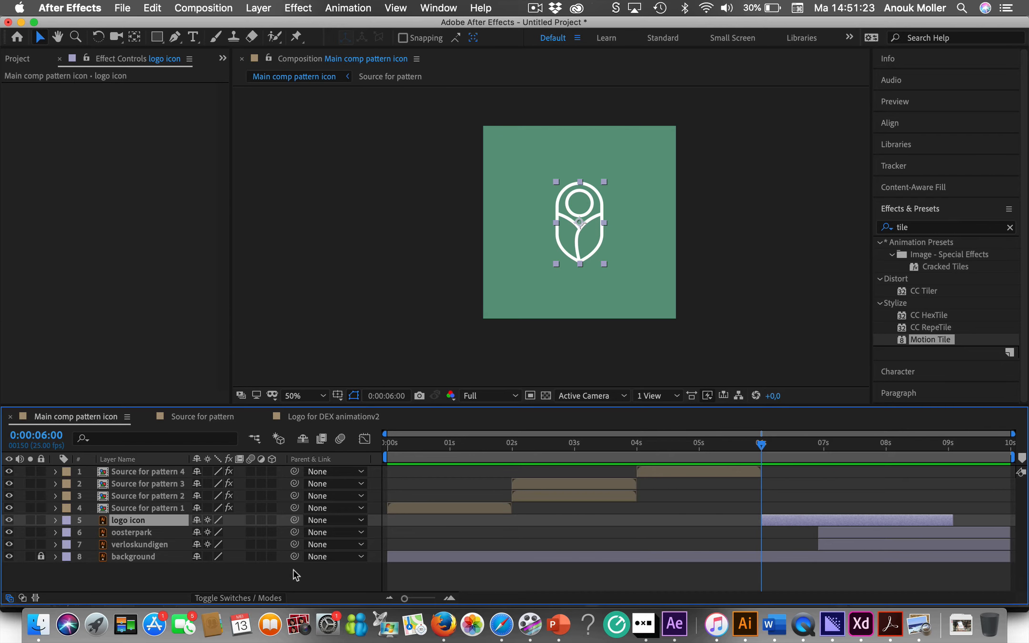
Move the logo icon layer to the top of the layer stack and set its scale to 50%
drag(145, 522, 142, 467)
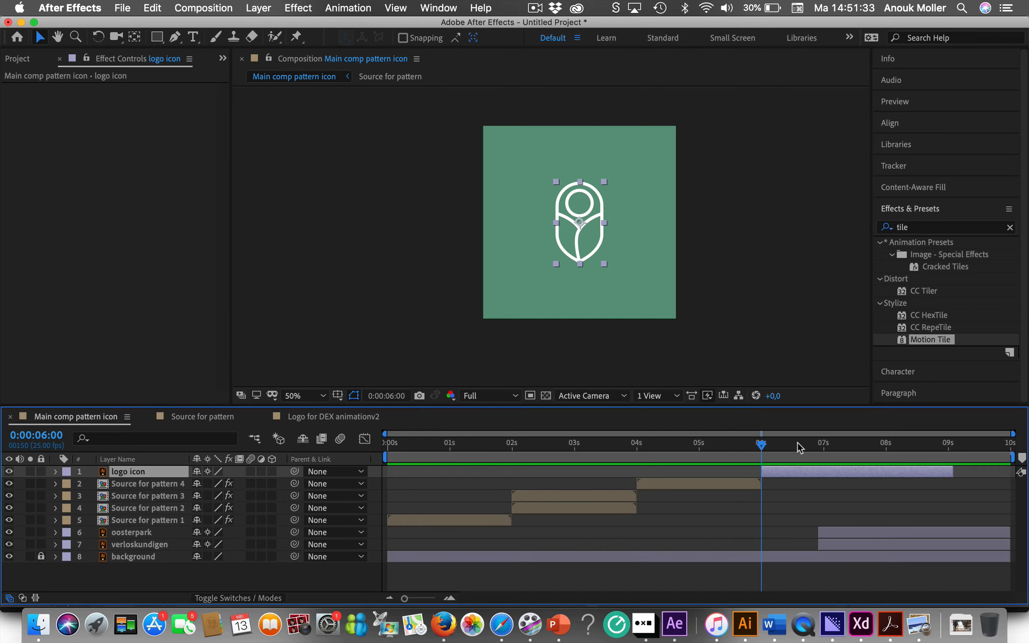
mouse_move(760, 445)
mouse_down()
mouse_move(746, 445)
mouse_move(772, 445)
mouse_move(760, 448)
mouse_up()
click(56, 472)
click(68, 484)
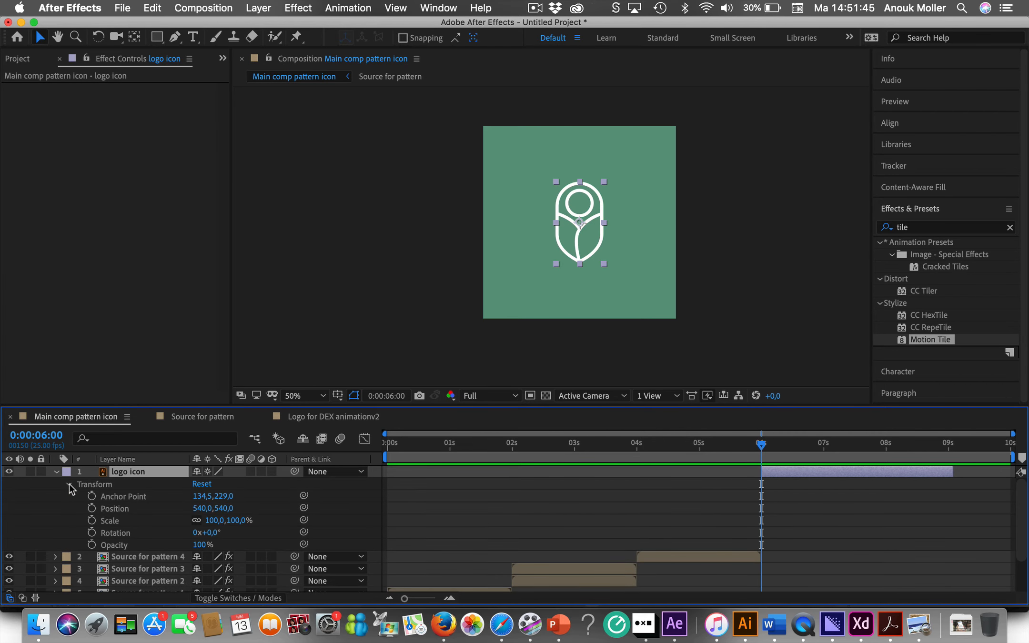
click(111, 521)
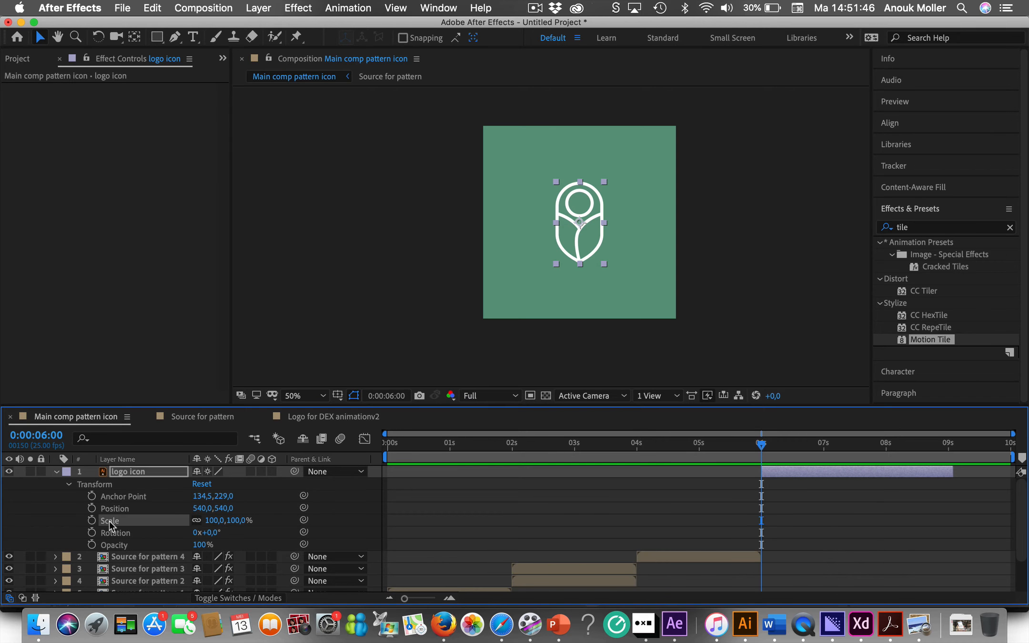
click(212, 521)
text(50)
key(Return)
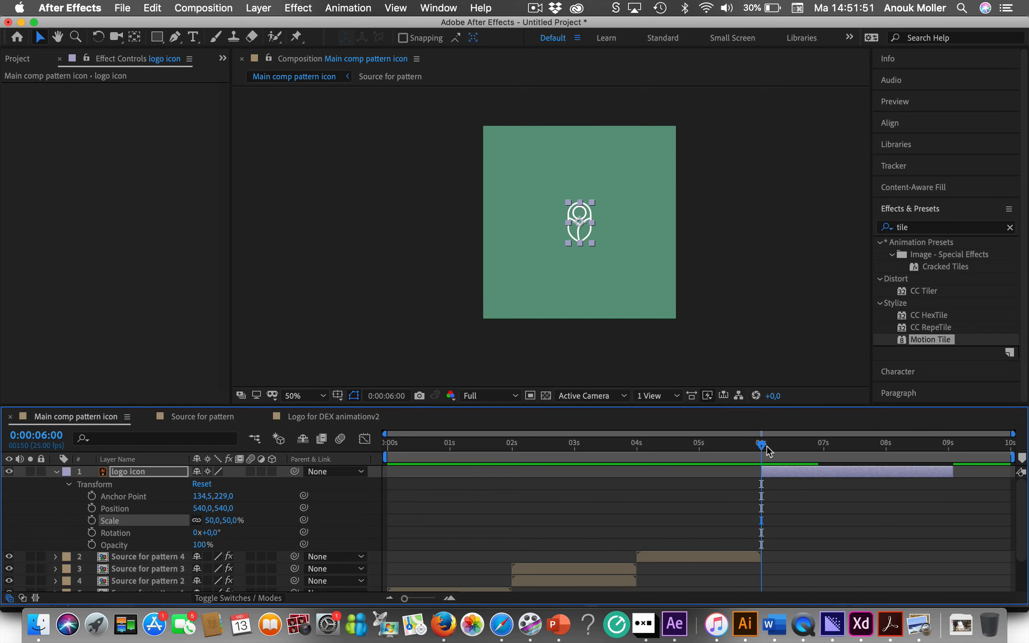
Preview the animation from near the start of the composition through the scaled-down logo icon layer
mouse_move(767, 450)
mouse_down()
mouse_move(750, 444)
mouse_move(814, 445)
mouse_move(691, 451)
mouse_move(782, 453)
mouse_up()
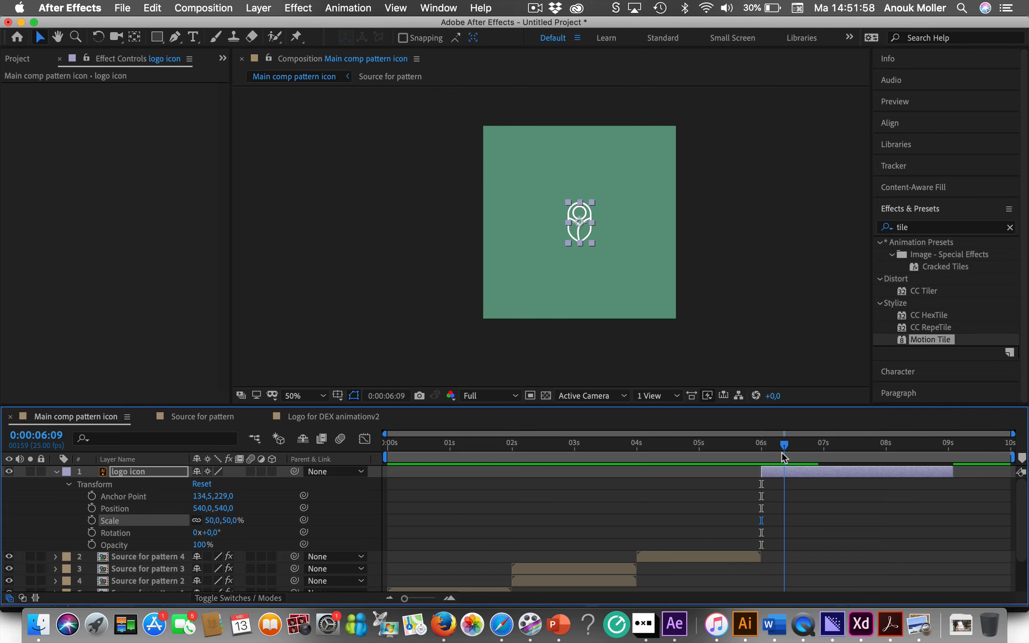
click(399, 443)
key(space)
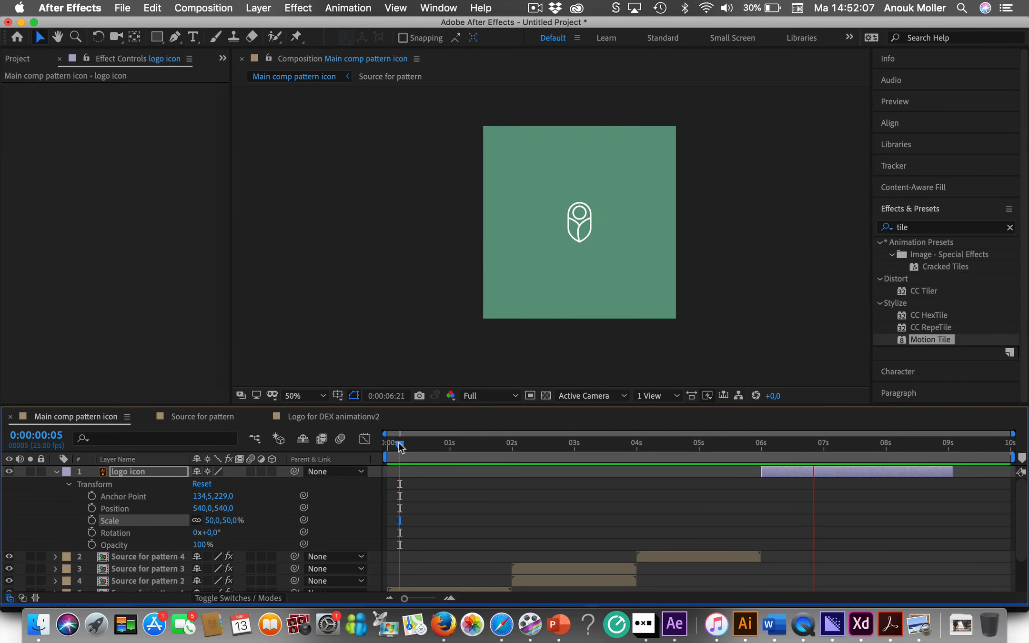
key(space)
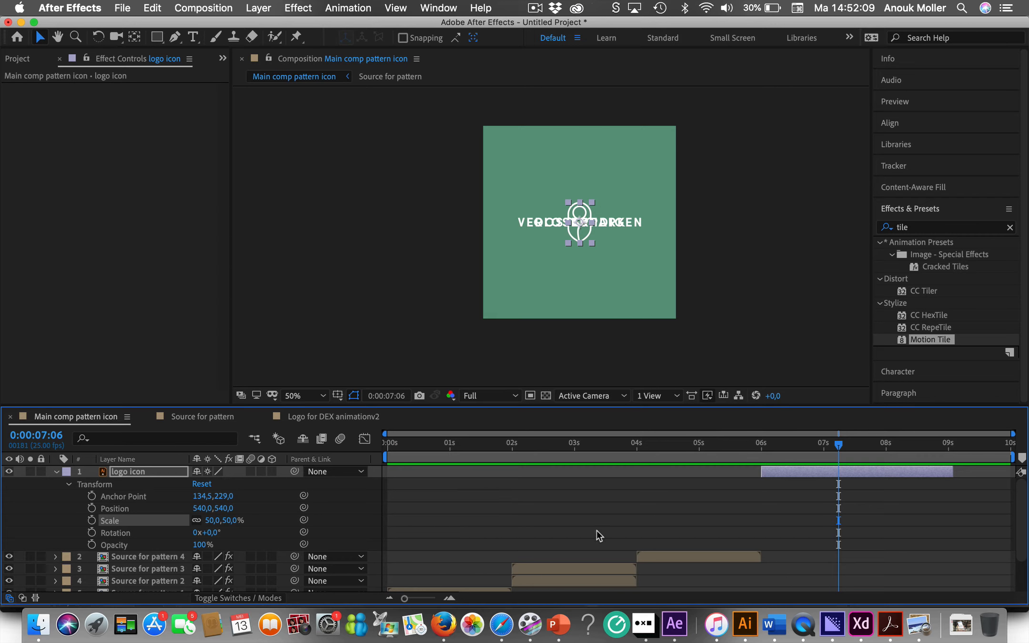
Trim the oosterpark and verloskundigen layers together so they both start at 0:00:08:00
scroll(596, 531, down, 4)
scroll(596, 530, up, 4)
click(888, 469)
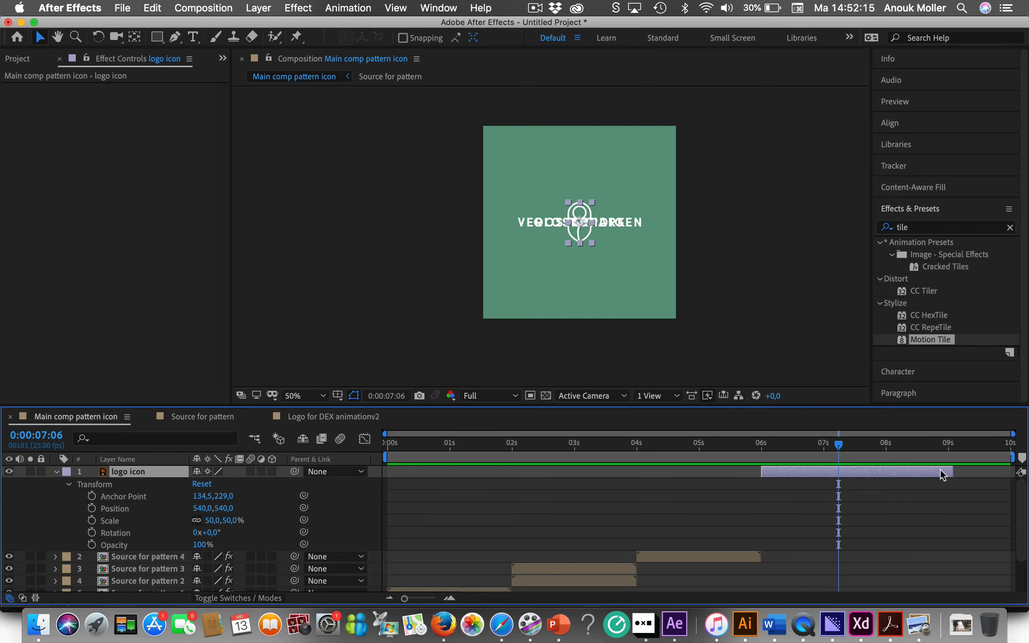
scroll(845, 492, down, 3)
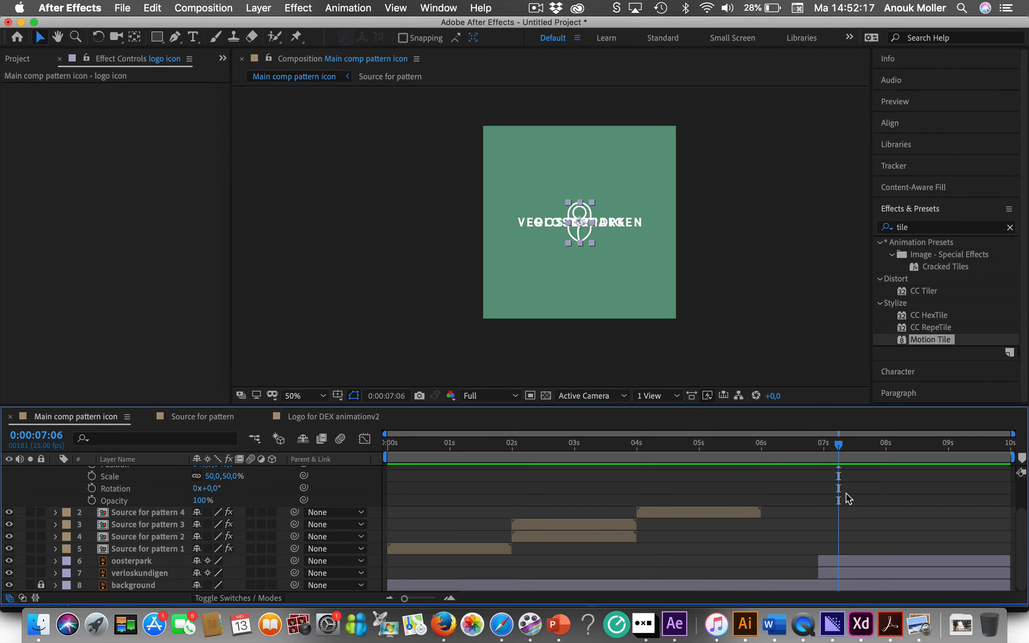
click(863, 555)
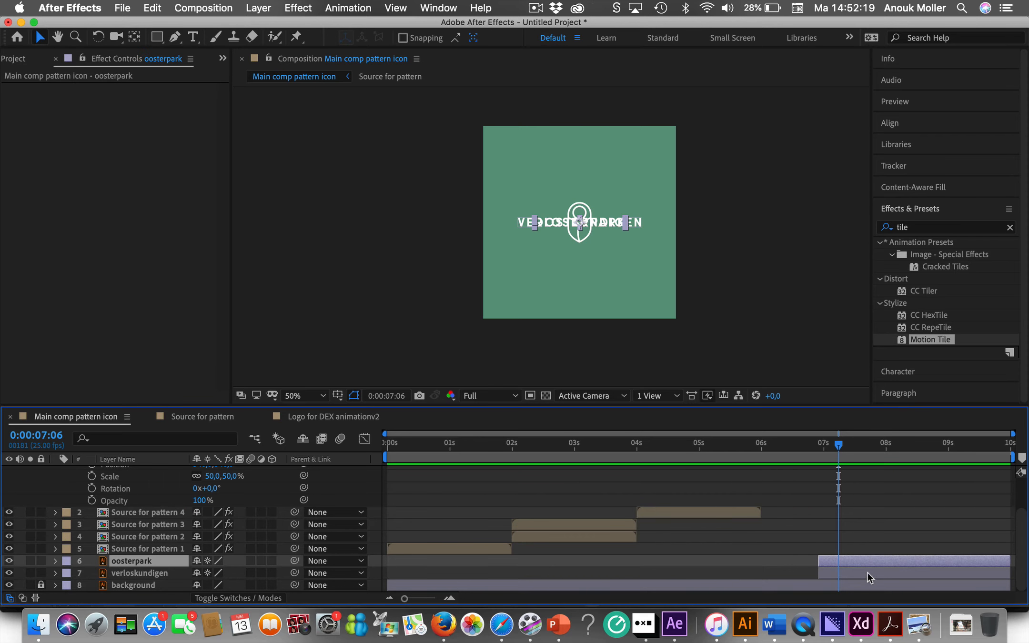
shift+click(868, 572)
drag(818, 561, 886, 561)
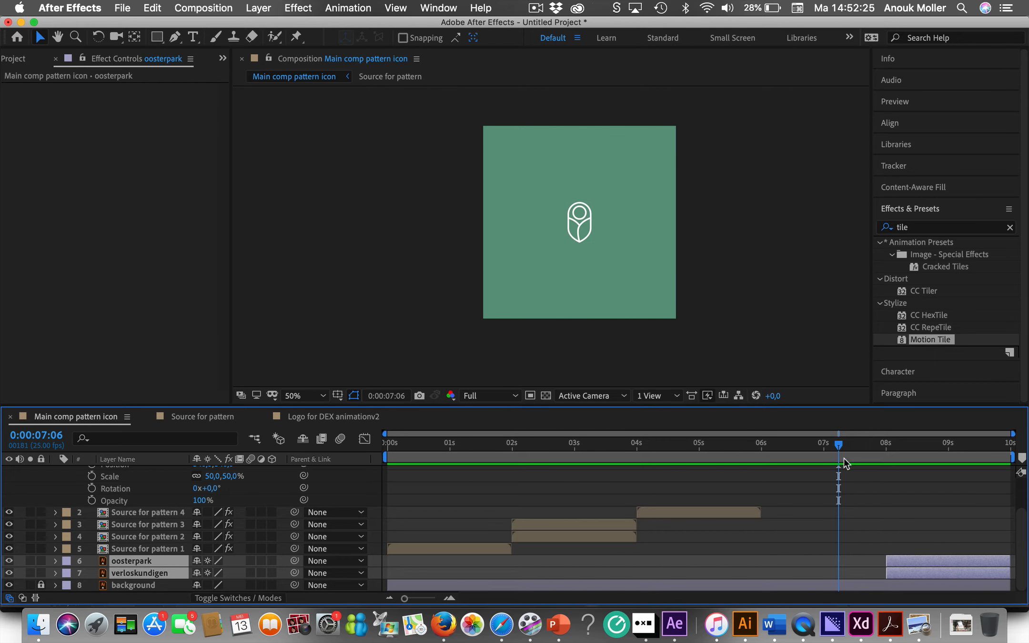
Add a starting Scale keyframe to the logo icon layer at 0:00:06:00
drag(835, 444, 791, 452)
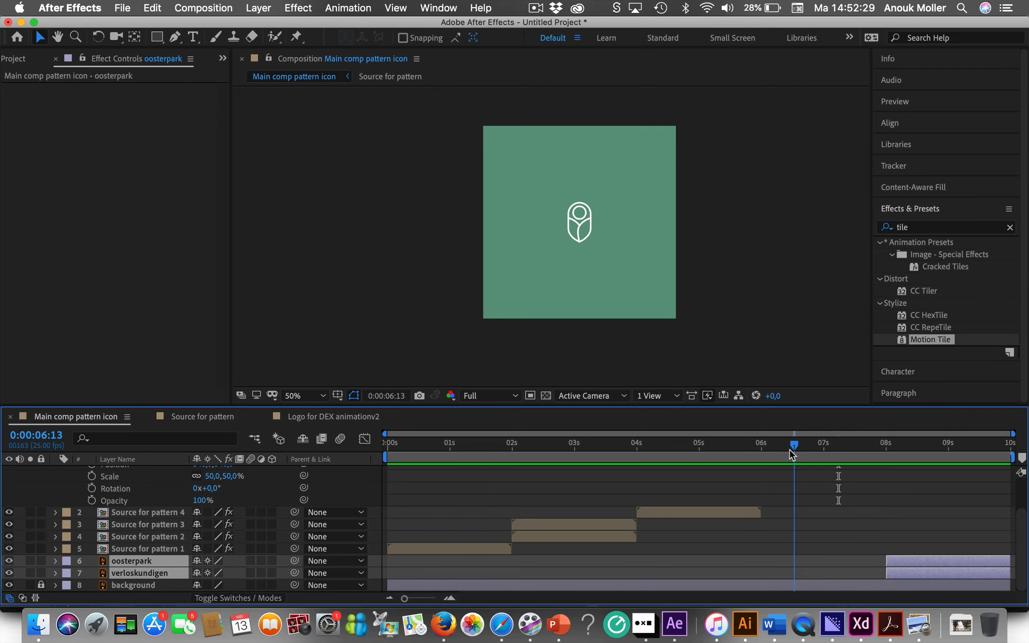
scroll(767, 501, up, 2)
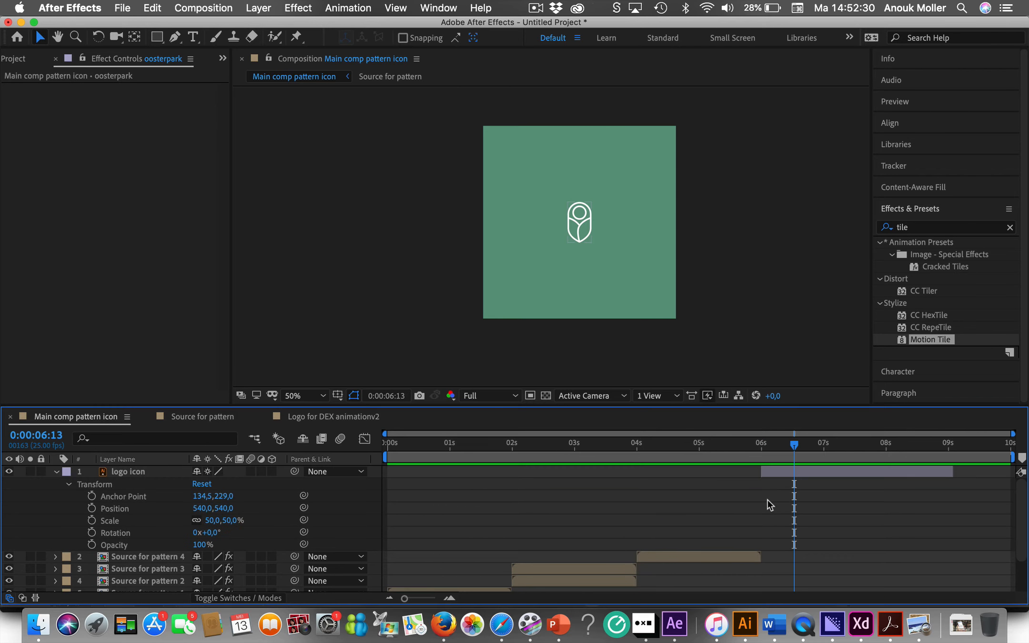
click(777, 474)
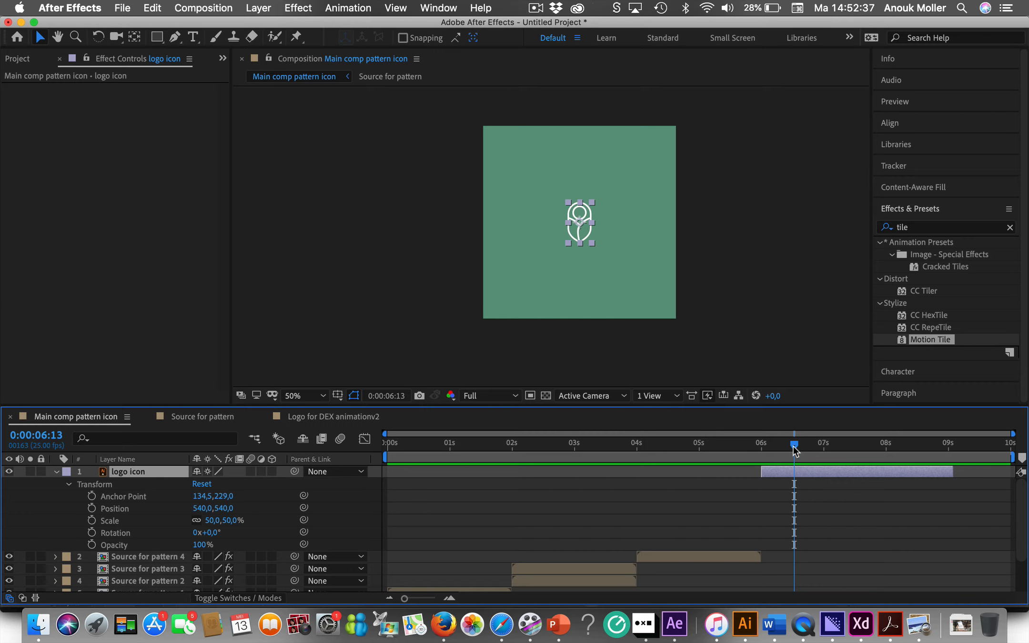
drag(794, 445, 761, 450)
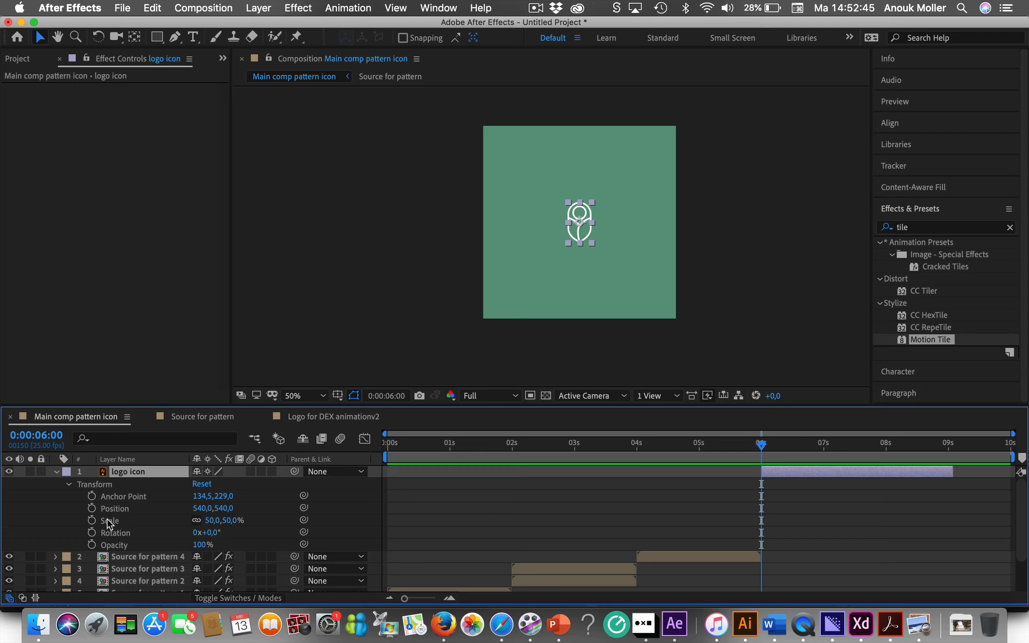
click(117, 509)
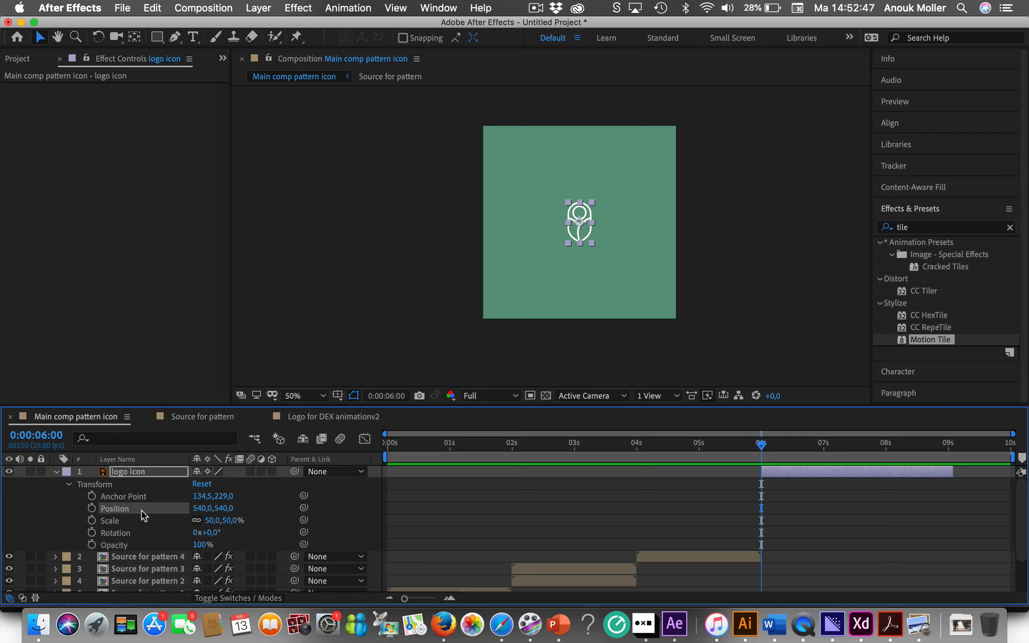
click(116, 517)
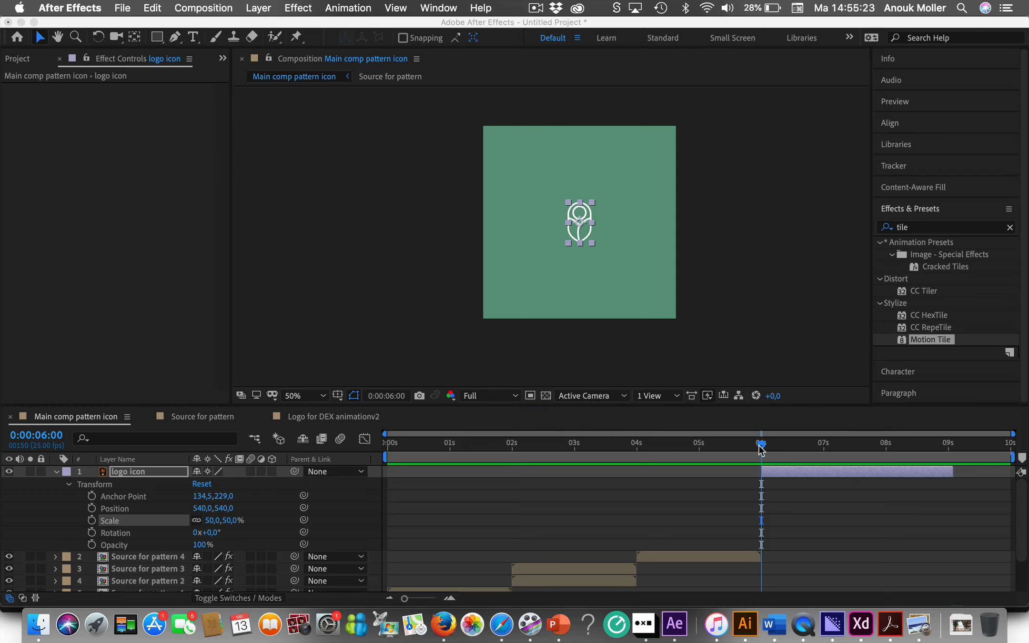
click(762, 451)
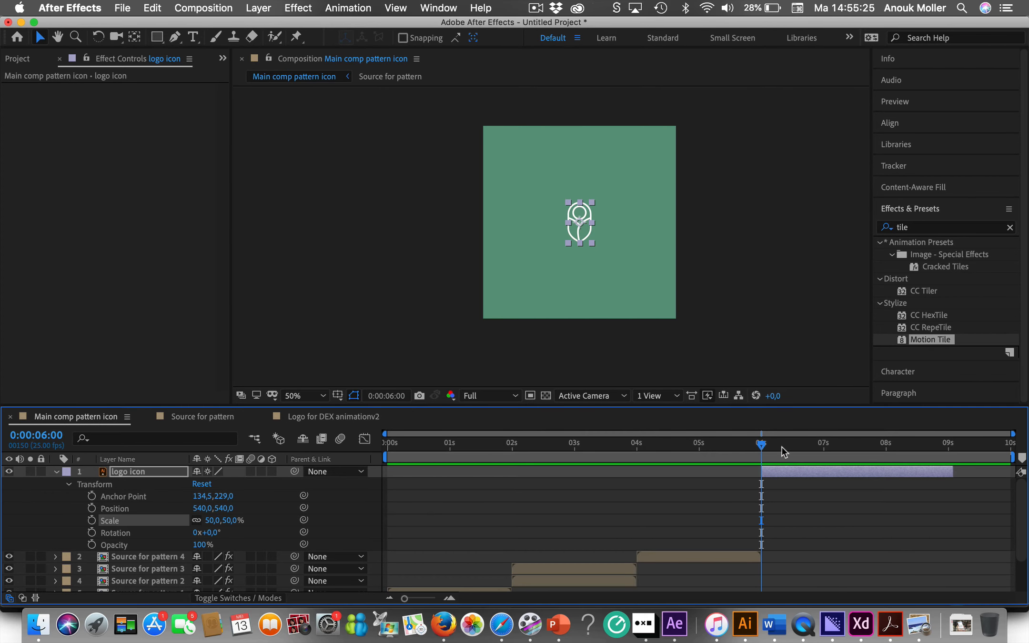
drag(761, 445, 825, 457)
mouse_move(825, 457)
mouse_down()
mouse_move(860, 458)
mouse_move(824, 454)
mouse_up()
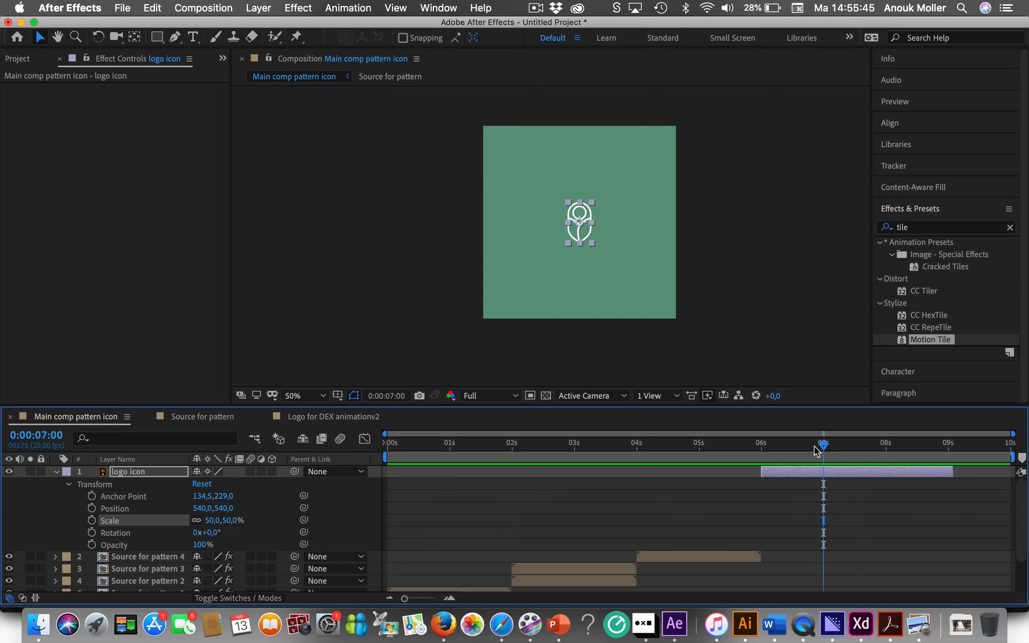
drag(814, 446, 758, 446)
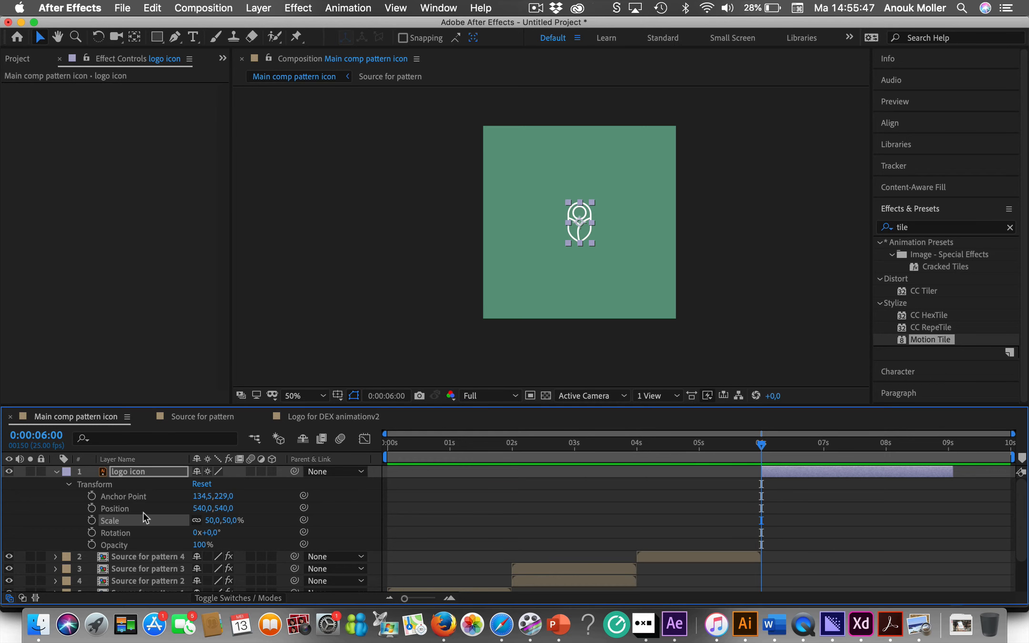
click(91, 520)
Set the logo icon layer's scale to 100% at 0:00:07:00
drag(762, 446, 823, 448)
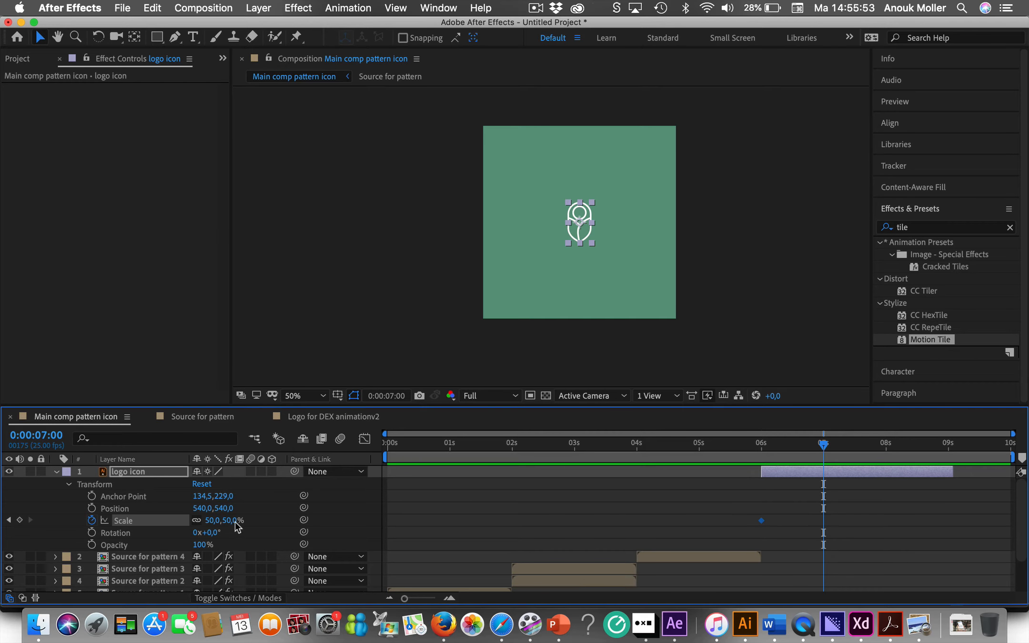
click(213, 520)
text(100)
key(Return)
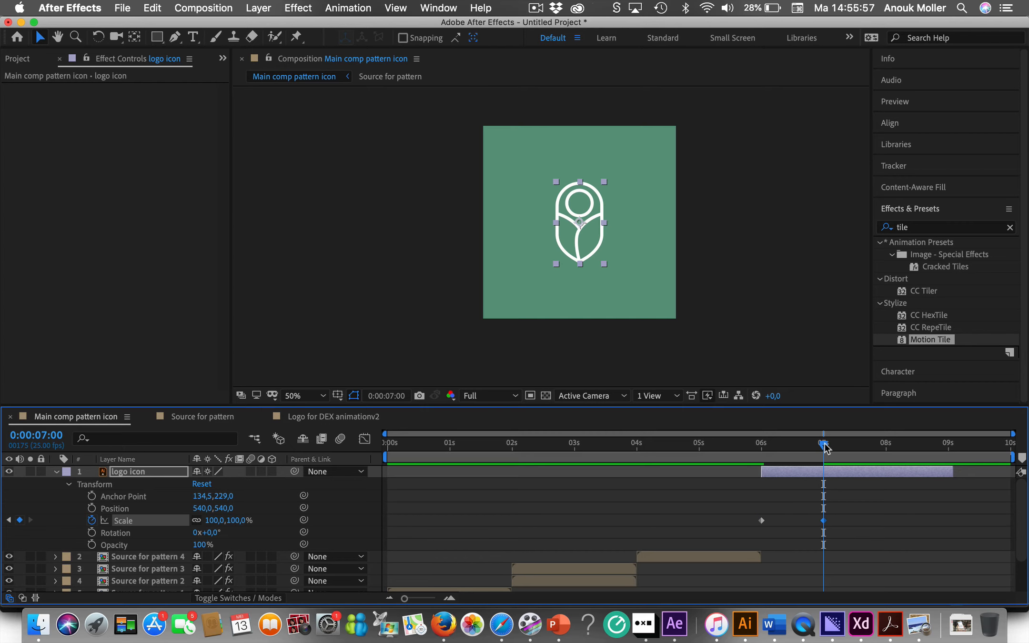
Animate the logo icon's position upward, with a starting keyframe at 0:00:06:00 and a value of 540, 446 at 0:00:07:00
drag(824, 446, 844, 472)
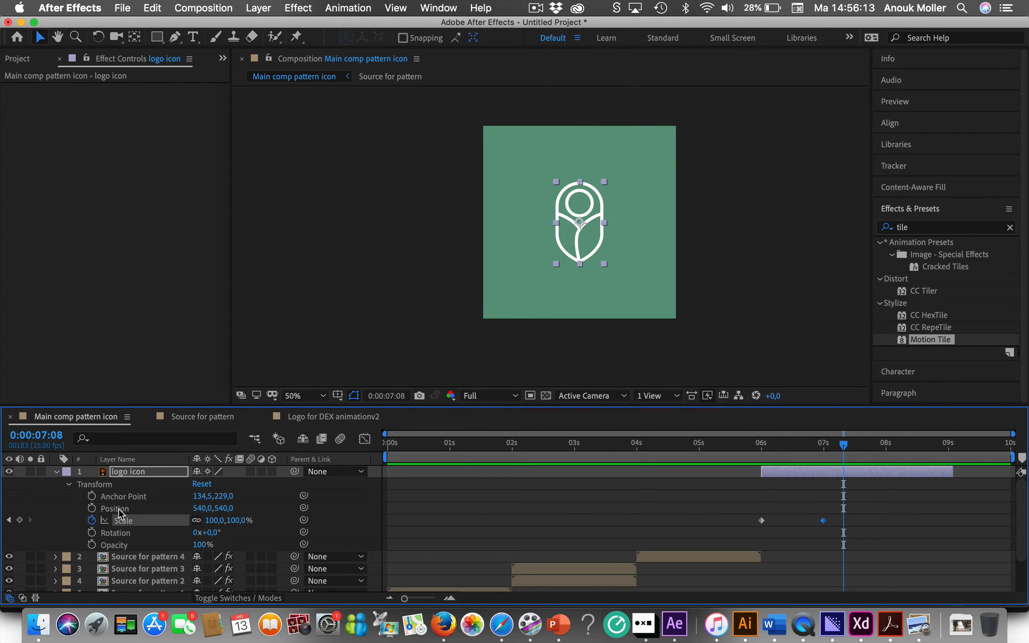
click(119, 508)
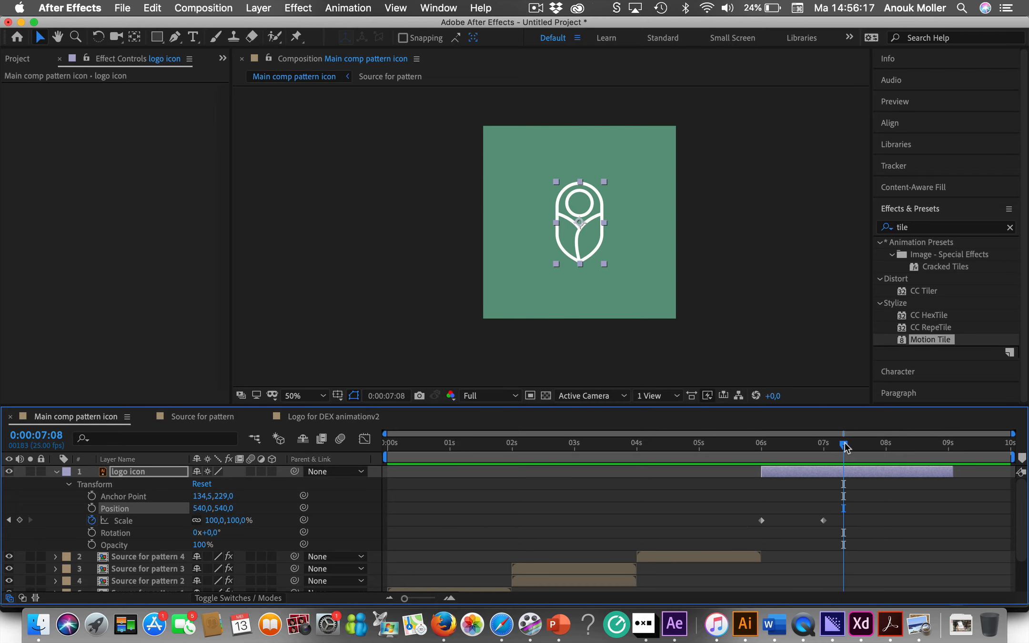
drag(844, 444, 763, 449)
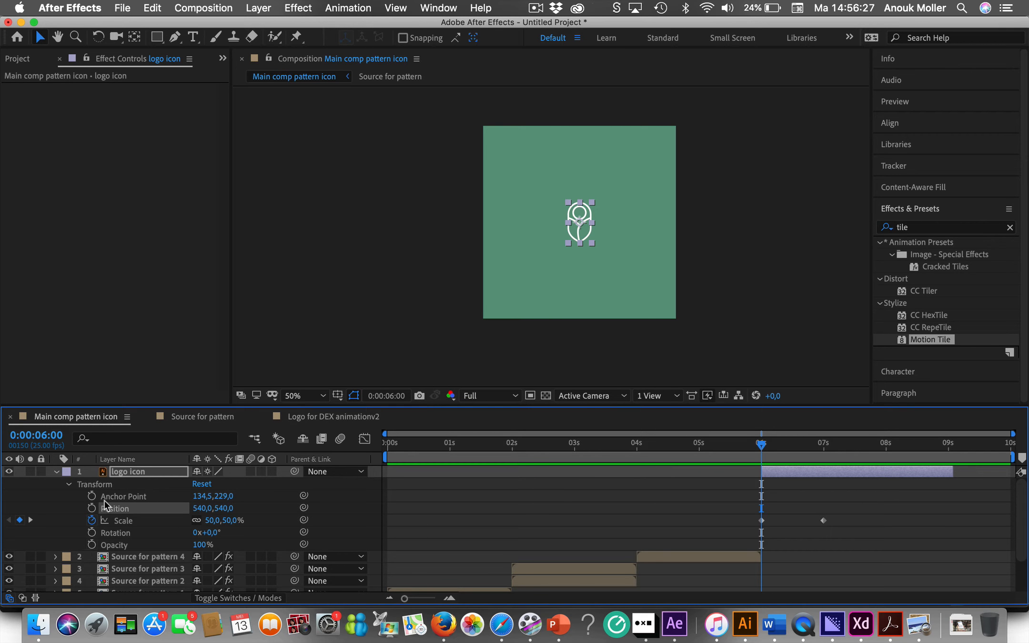
click(91, 508)
drag(760, 452, 823, 448)
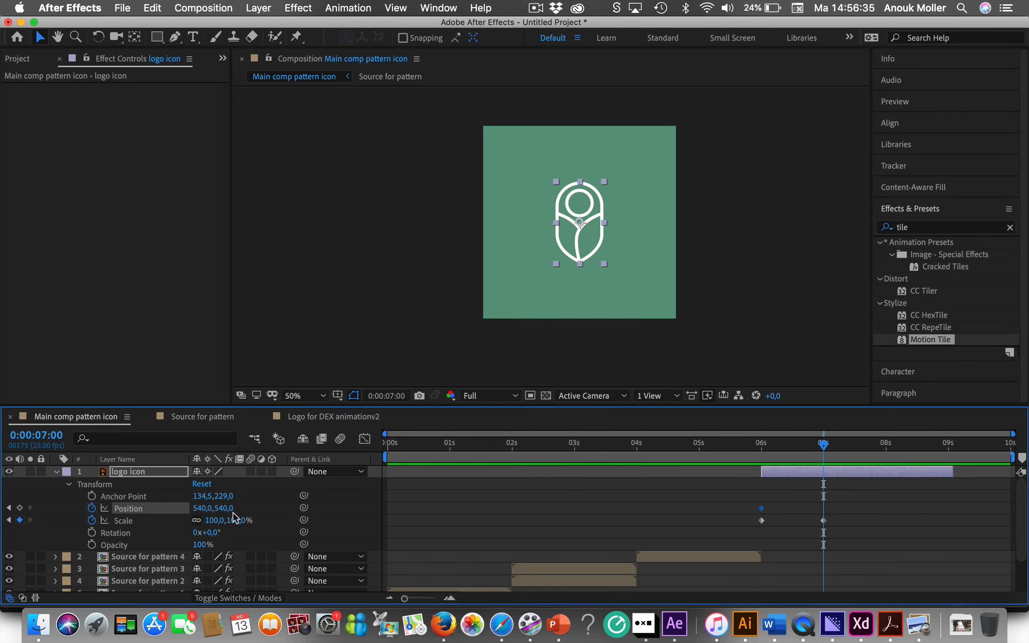
drag(226, 508, 157, 505)
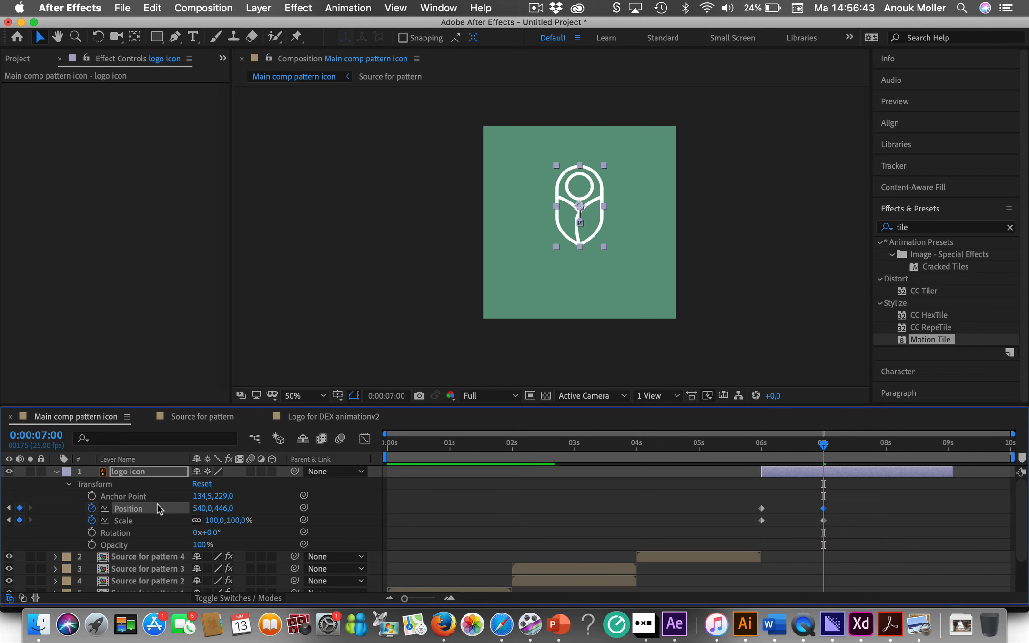
Preview the logo icon's growing and rising motion from about 0:00:05:14
drag(824, 446, 735, 443)
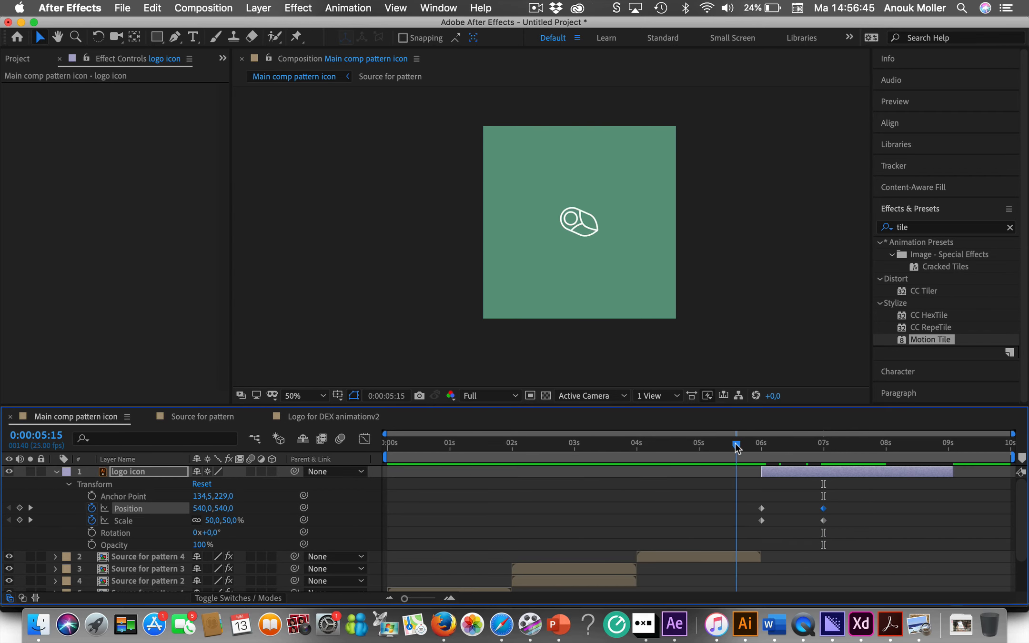
key(space)
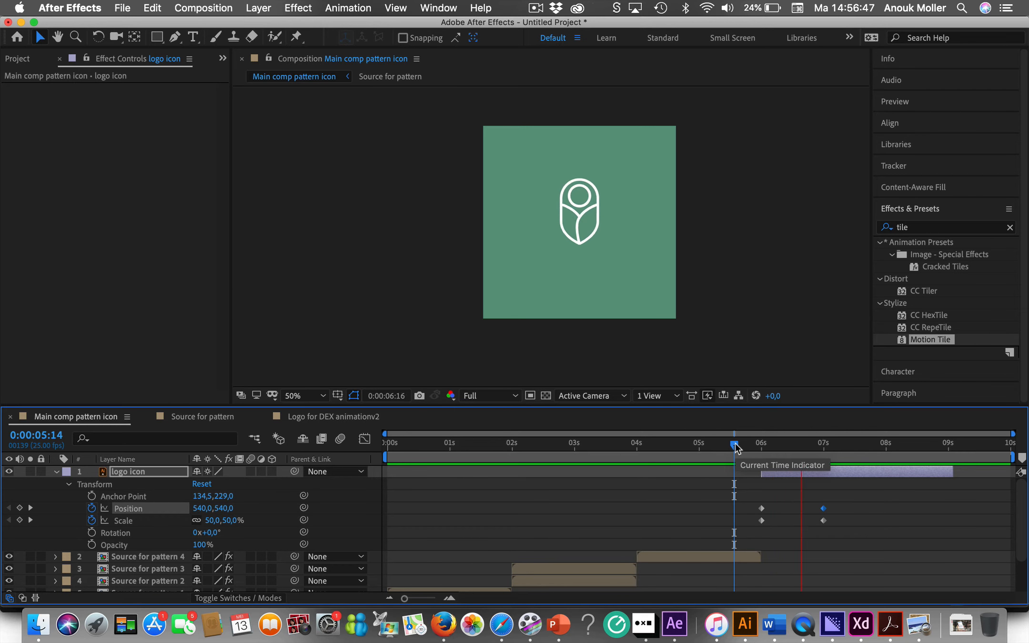
key(space)
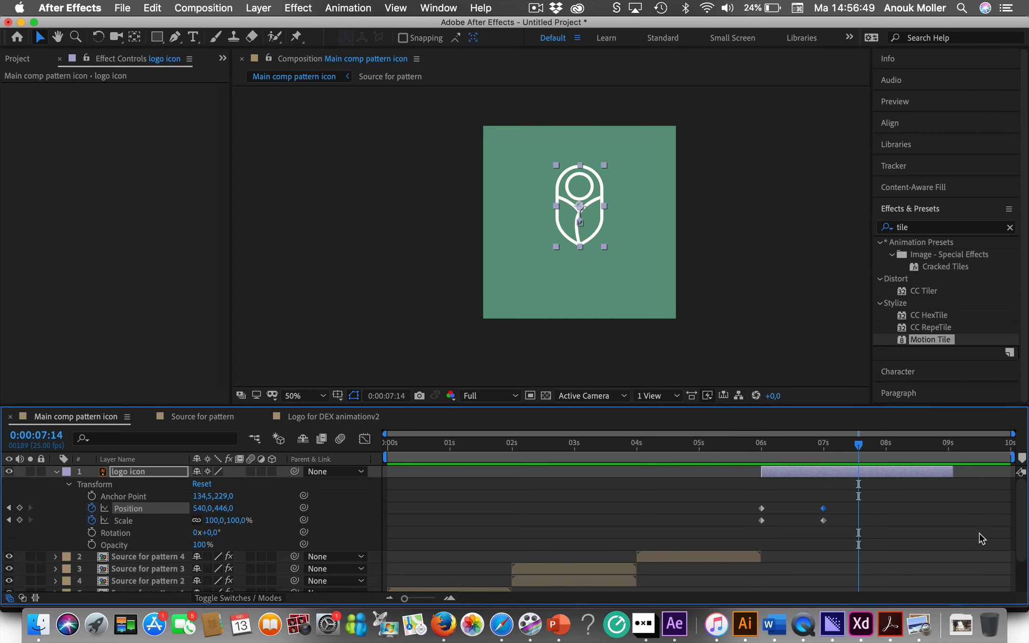
Select both Position keyframes of the logo icon layer, at 0:00:06:00 and 0:00:07:00
click(837, 520)
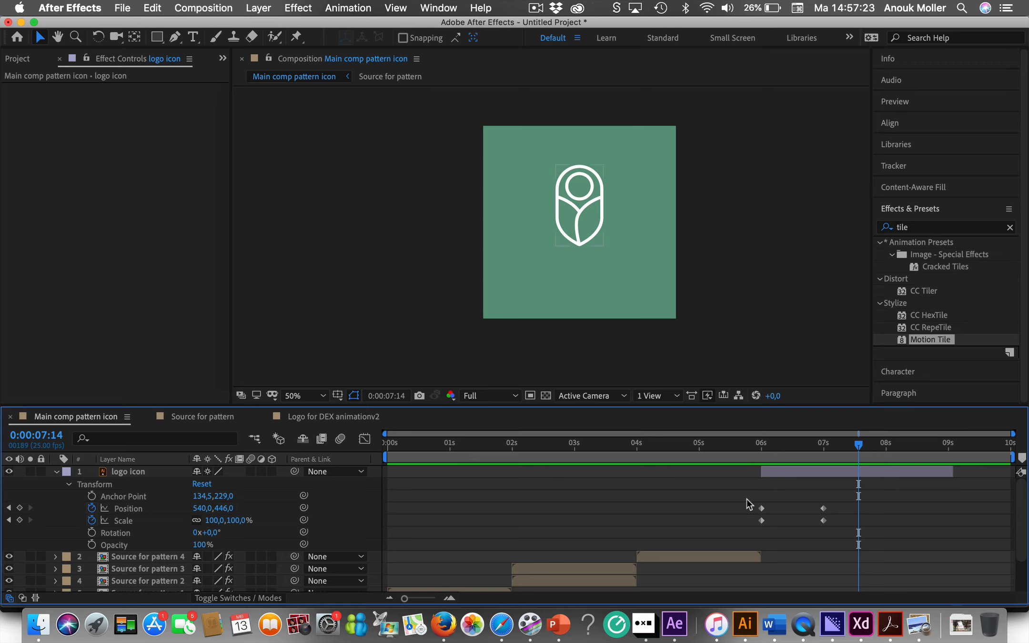
click(761, 508)
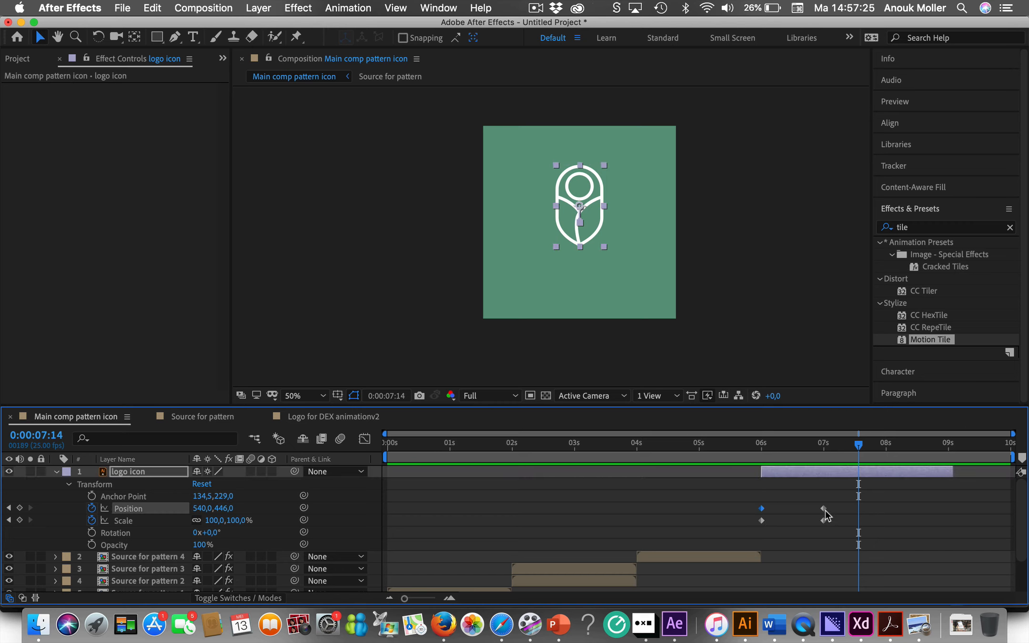
mouse_move(823, 509)
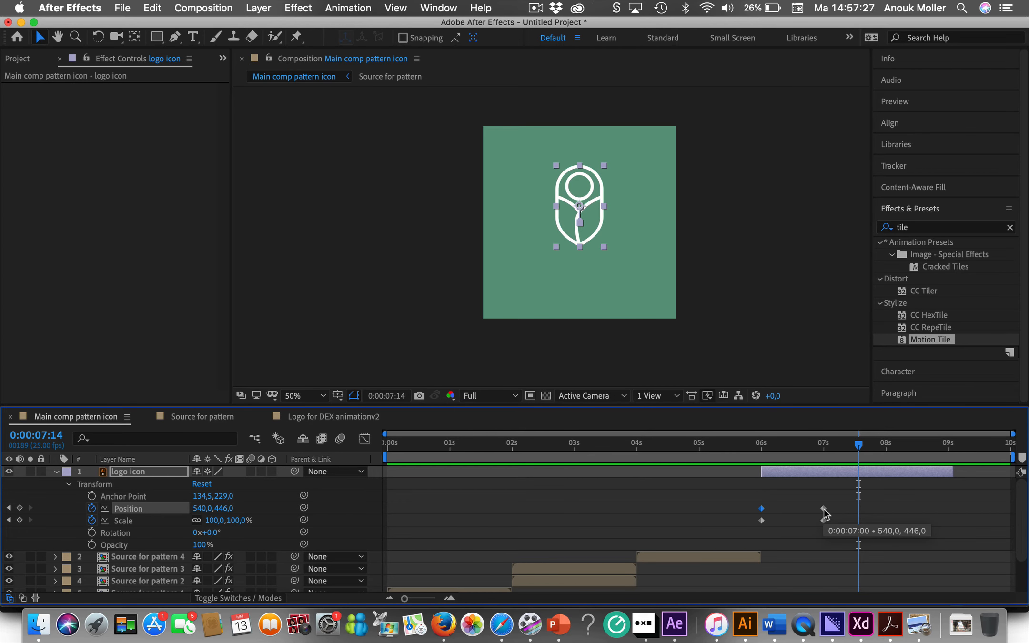
shift+click(823, 509)
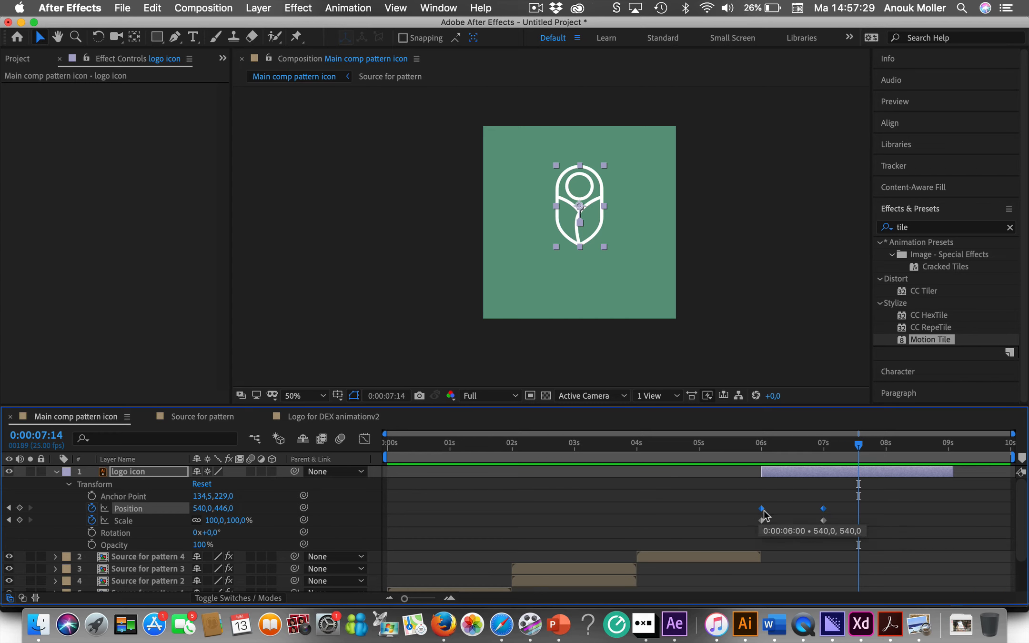
drag(747, 498, 843, 514)
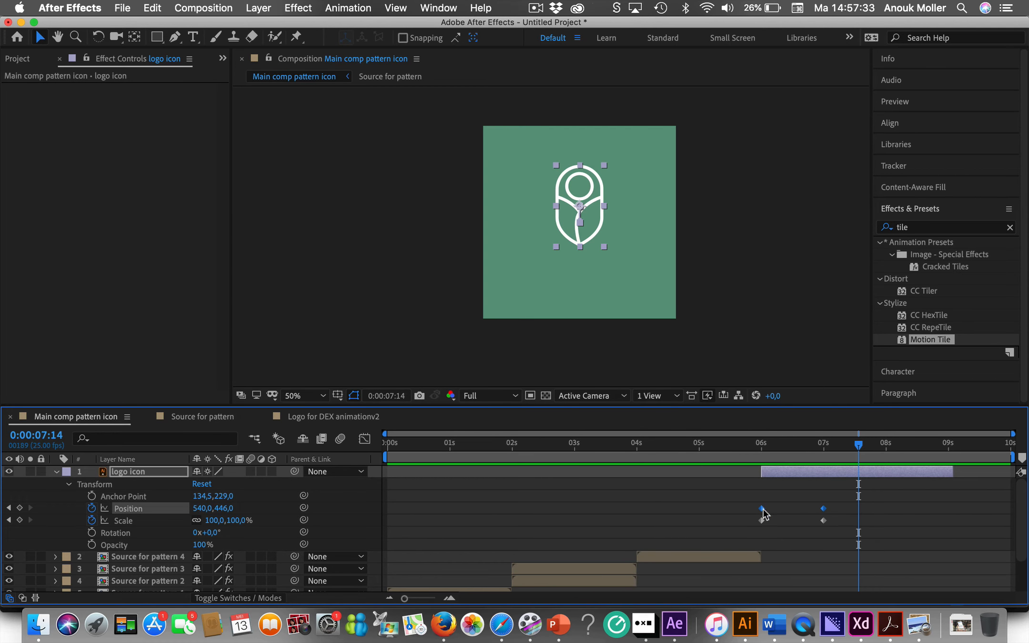
click(800, 519)
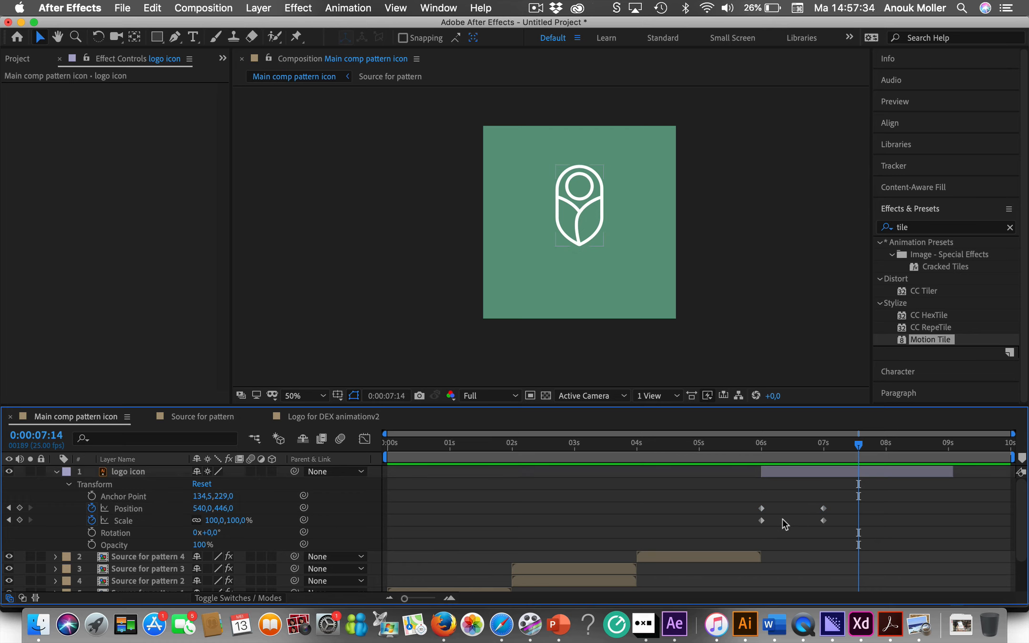
click(761, 508)
shift+click(824, 509)
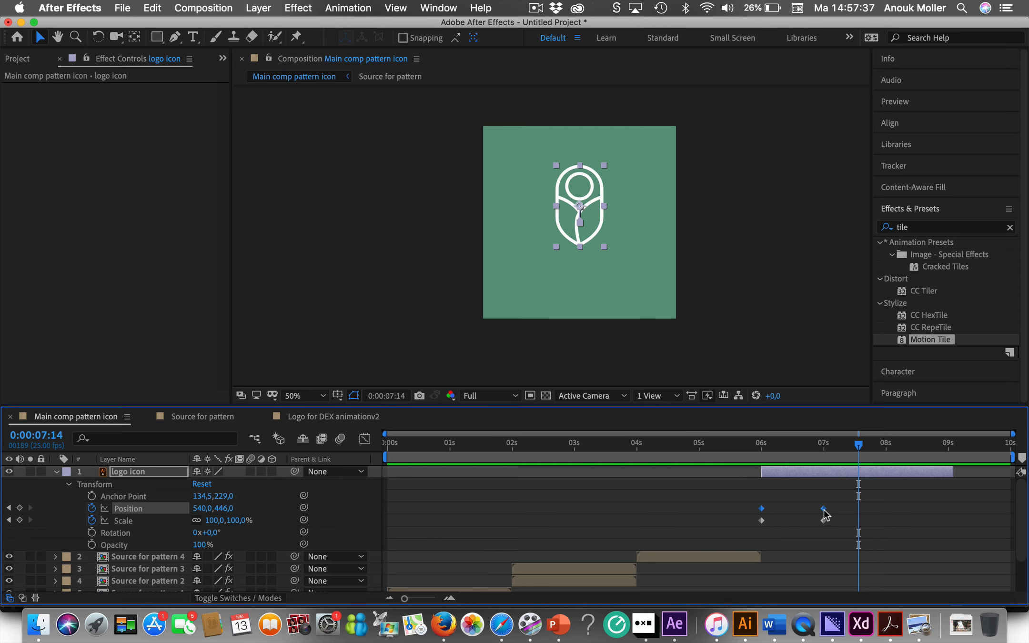
Set the incoming and outgoing velocity influence of both selected Position keyframes to 70%
right_click(761, 509)
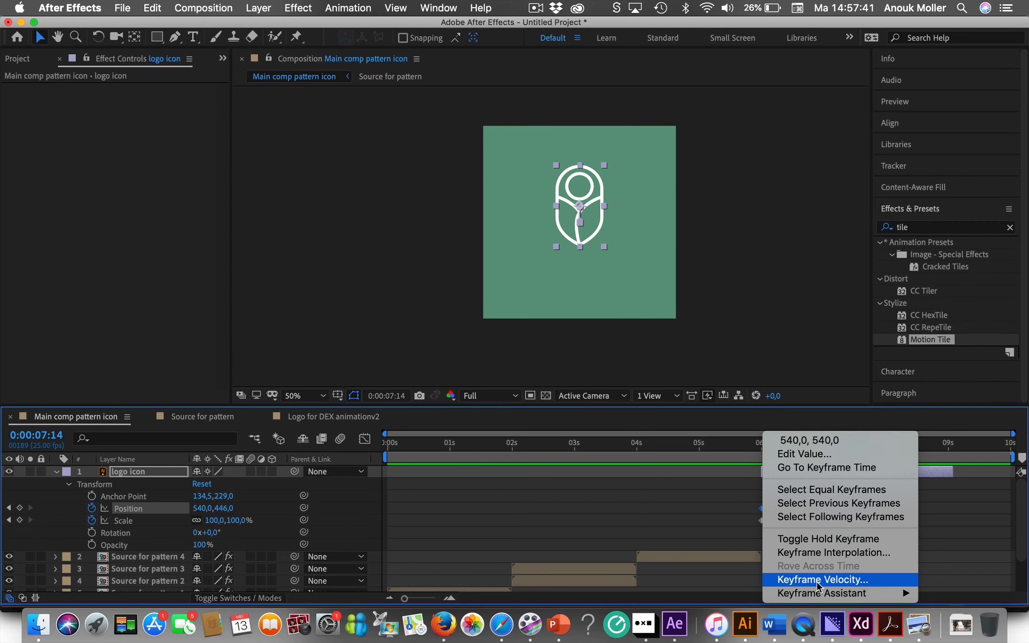
mouse_move(814, 595)
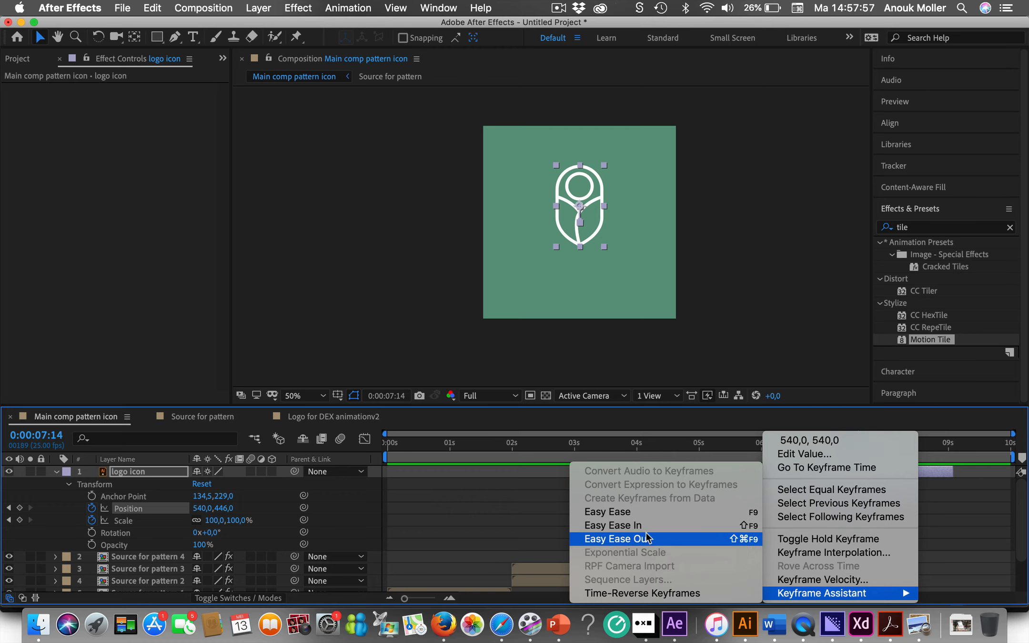
click(831, 580)
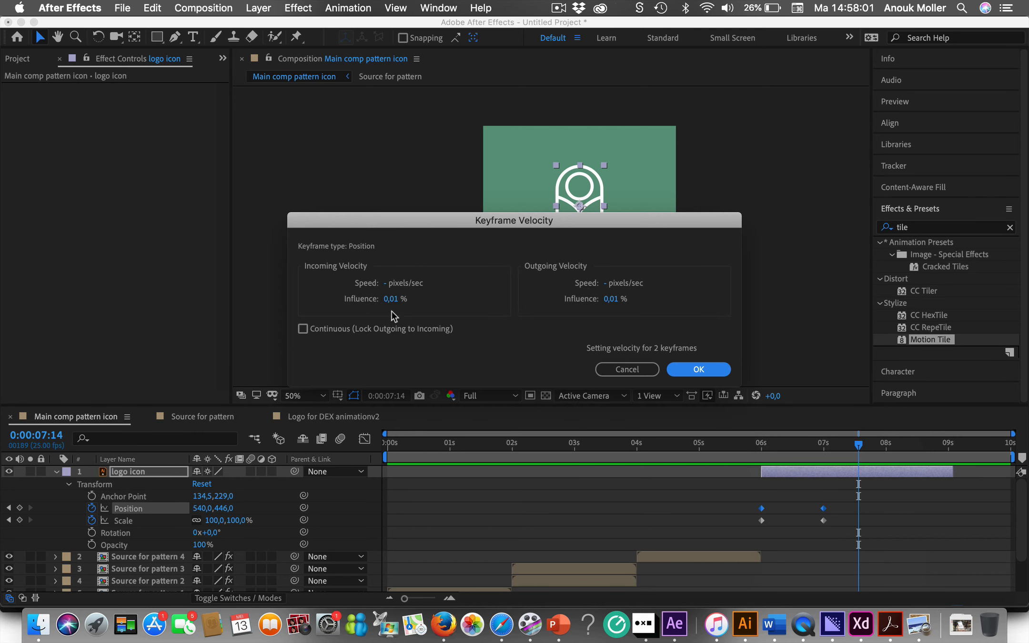
click(392, 299)
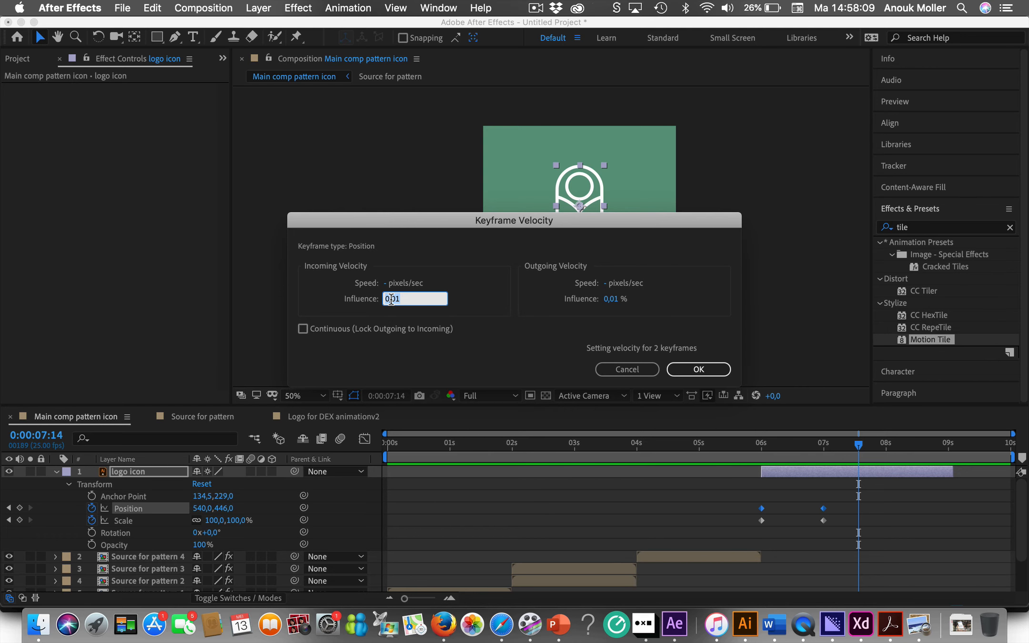
text(70)
click(613, 301)
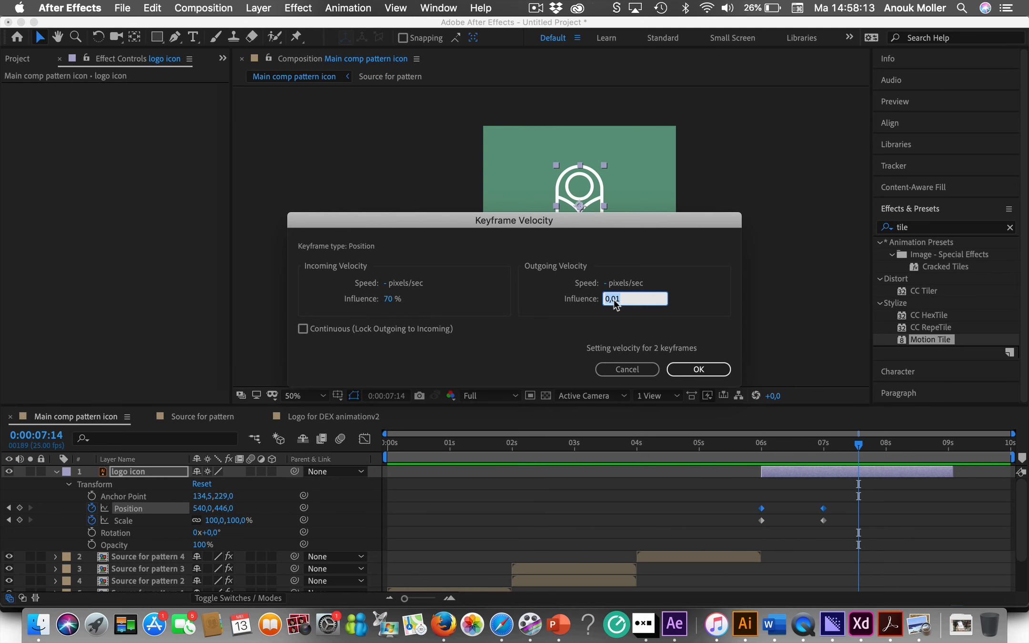
text(70)
click(709, 368)
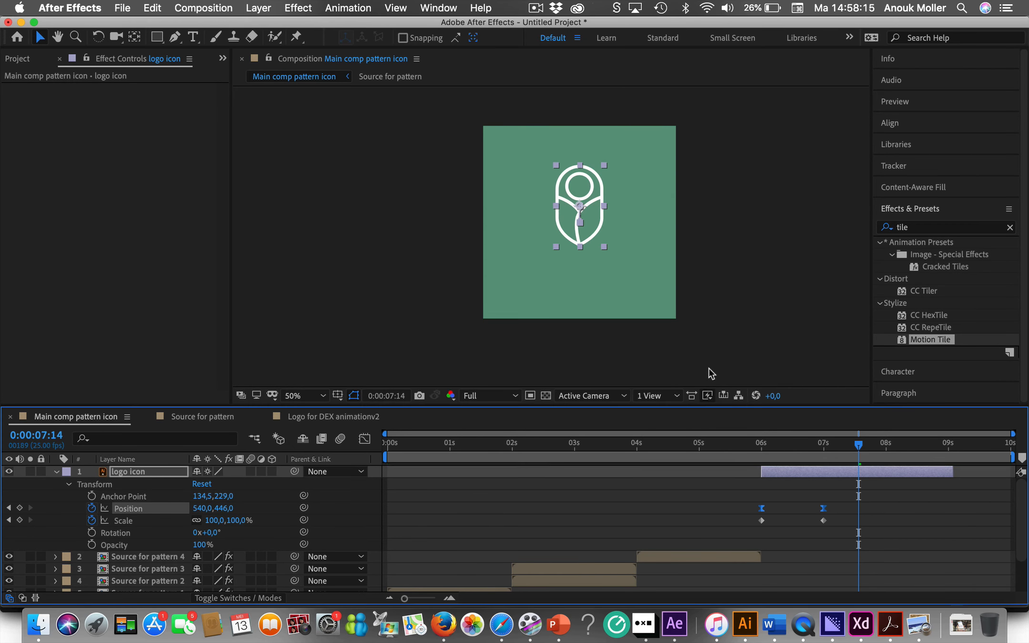
Preview the logo icon's eased upward movement from about 0:00:05:01
drag(859, 450, 701, 453)
key(space)
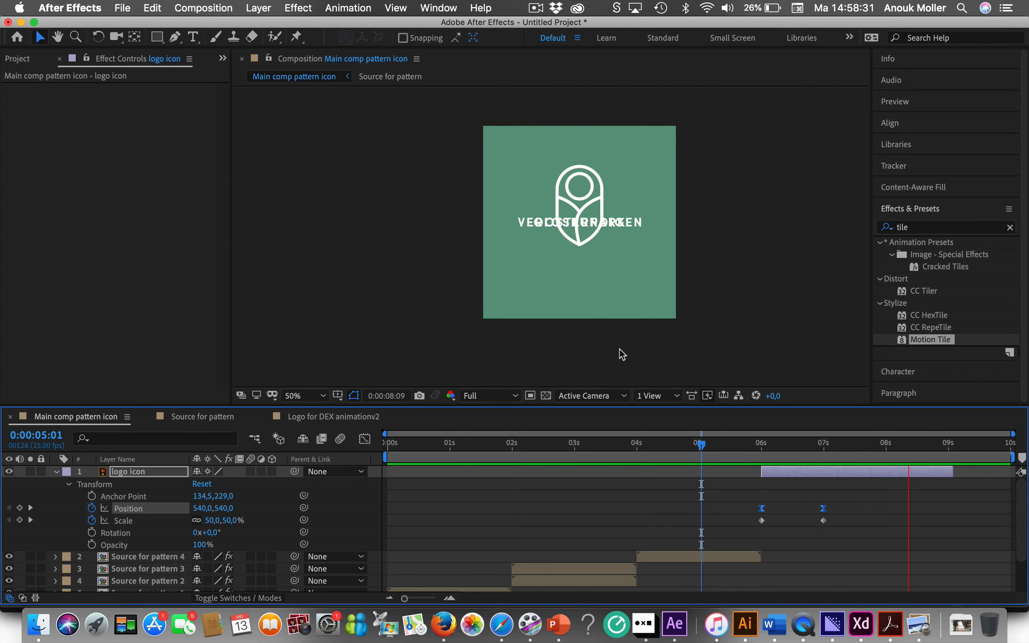
scroll(619, 348, up, 3)
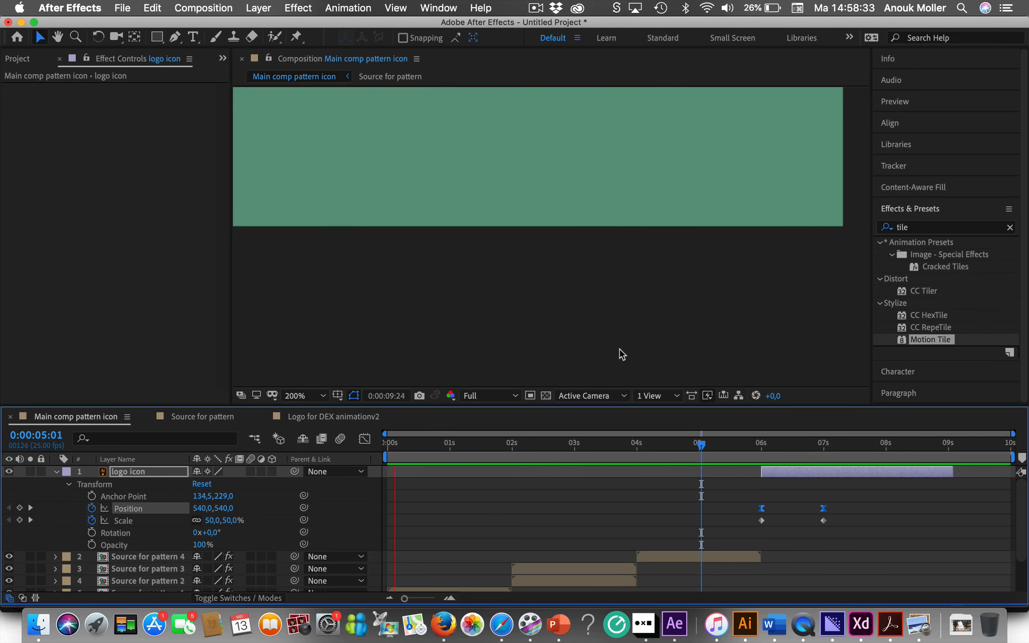
scroll(619, 349, down, 3)
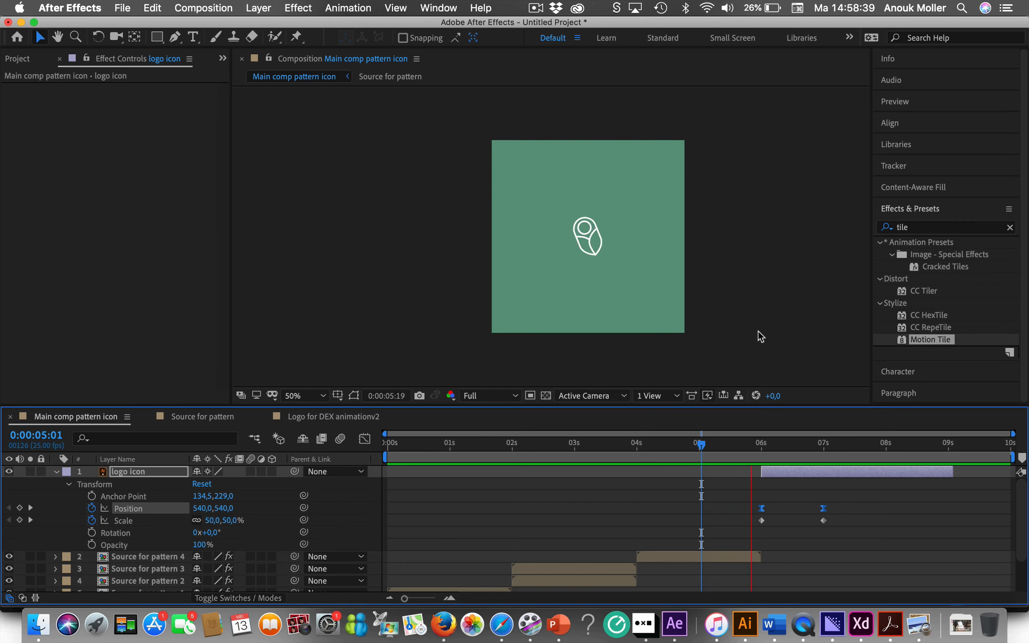
key(space)
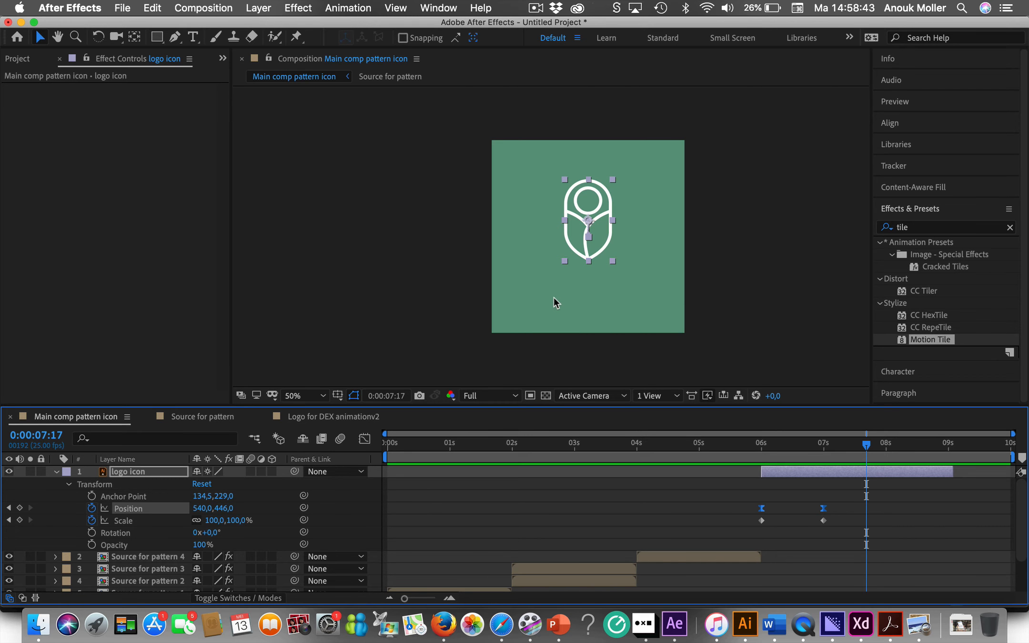
Set the incoming and outgoing velocity influence of both Position keyframes to 40% and preview the motion from about 0:00:05:08
right_click(825, 514)
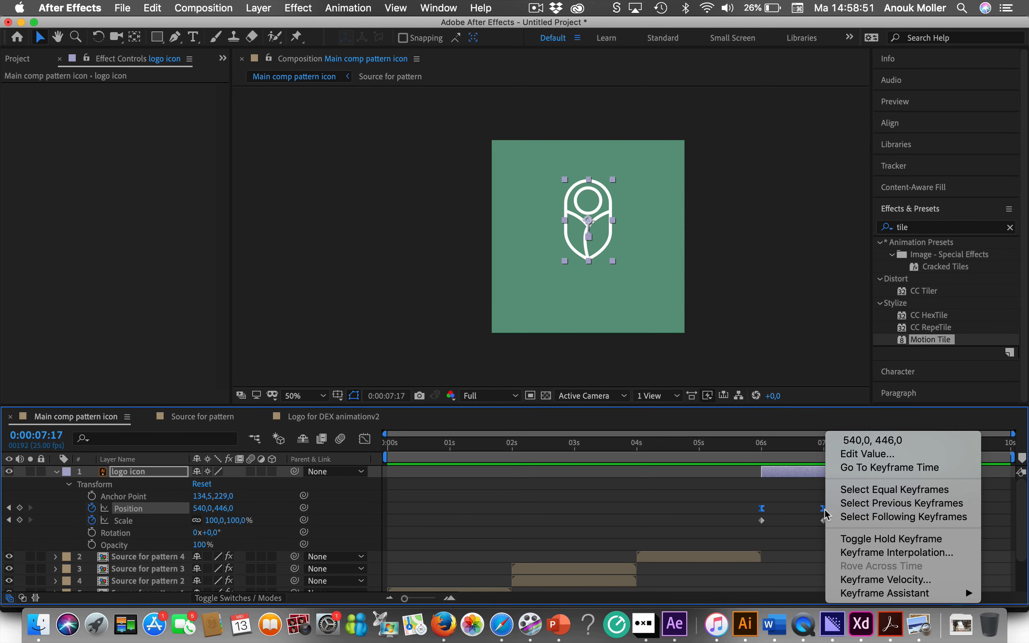
click(866, 583)
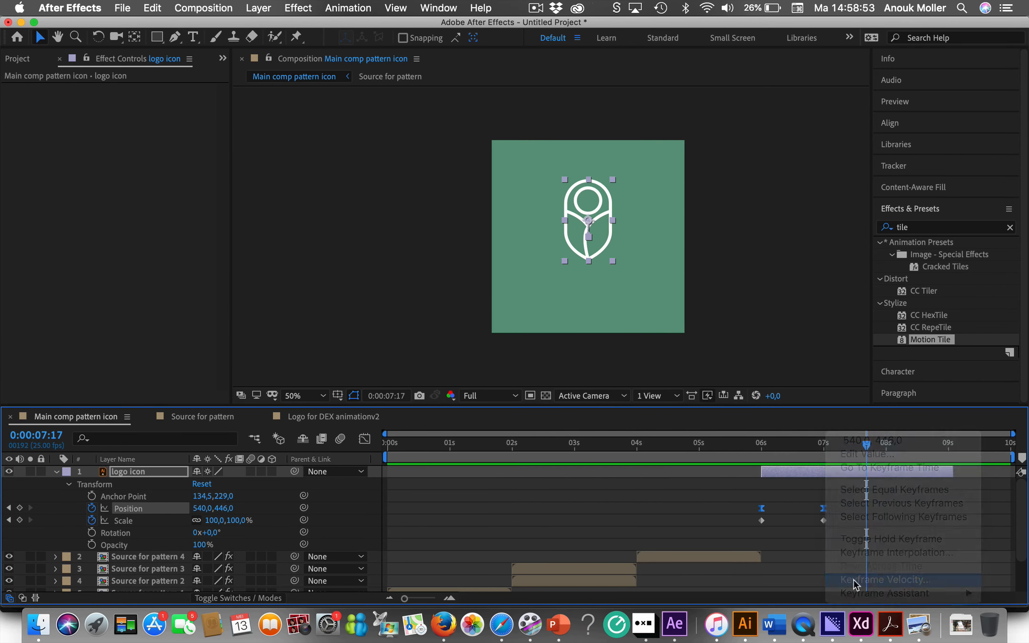
click(389, 297)
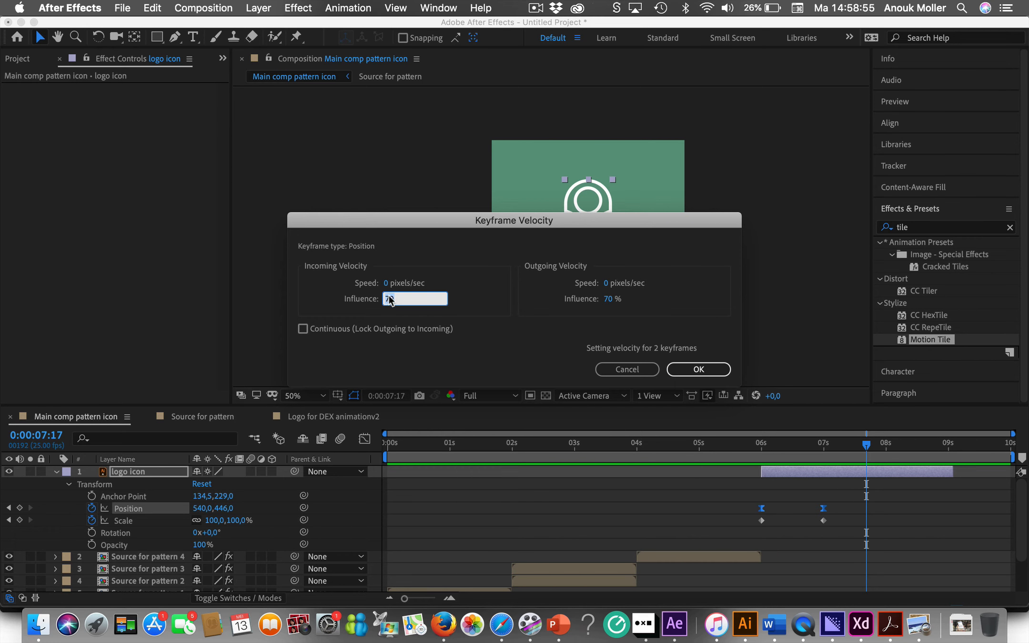
text(40)
click(608, 299)
text(40)
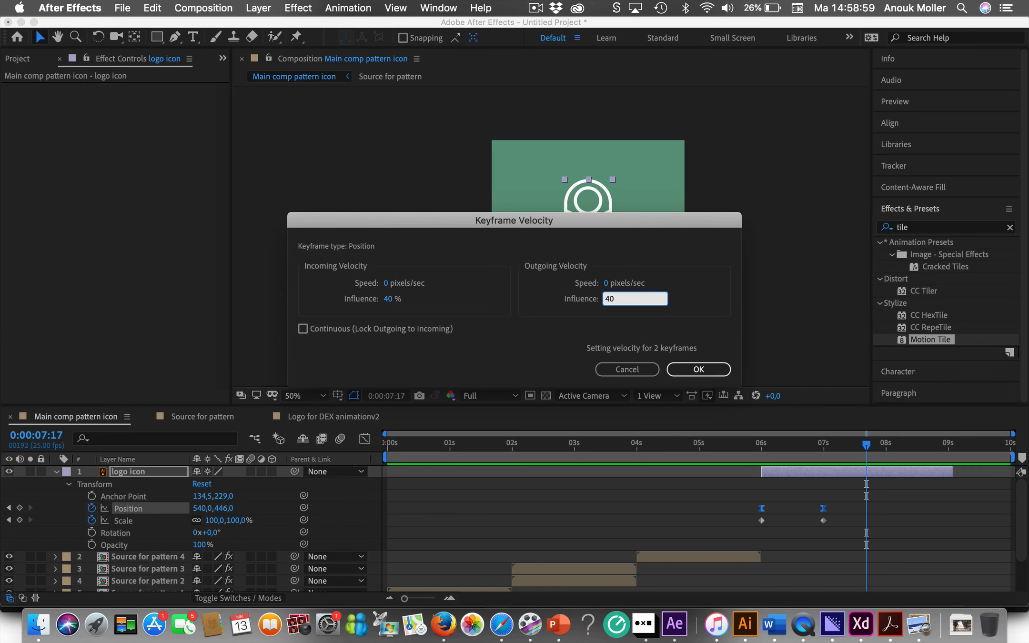
click(698, 369)
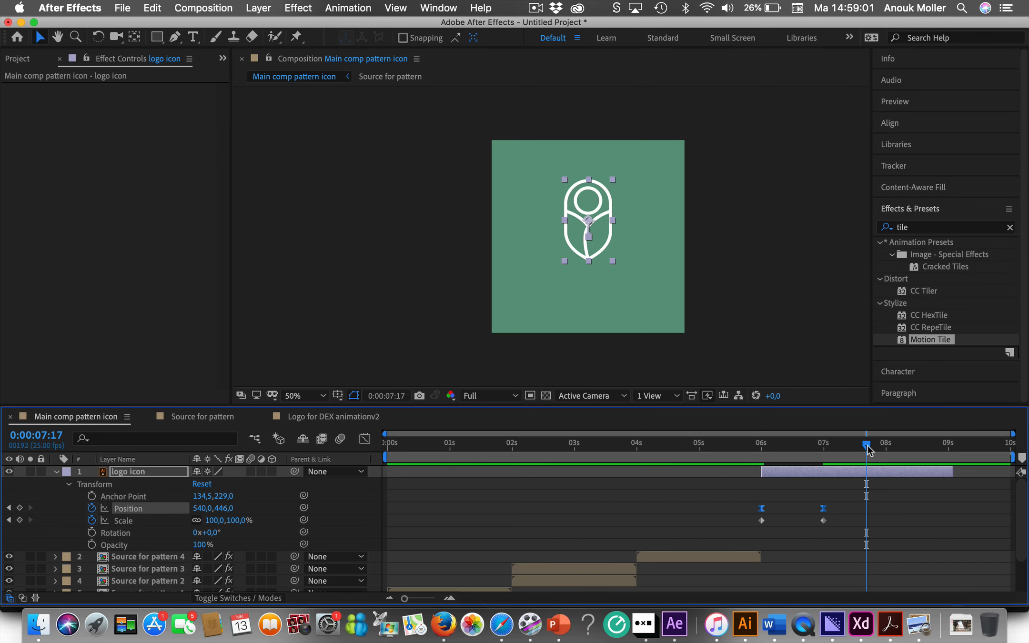
drag(868, 450, 719, 447)
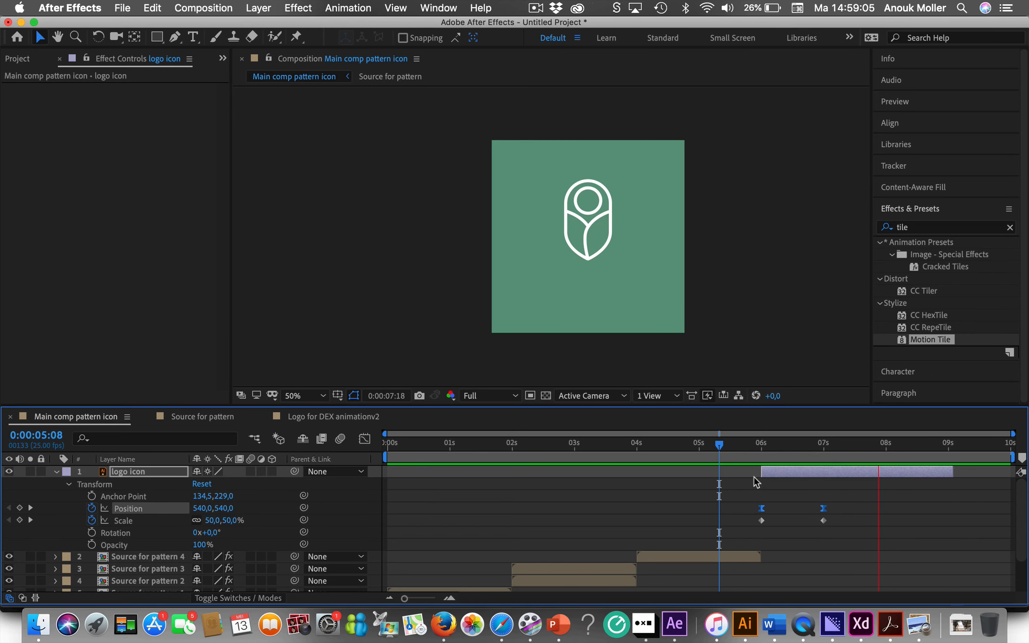
Apply Easy Ease to both Scale keyframes of the logo icon layer and review the animation from about 0:00:04:15
click(762, 520)
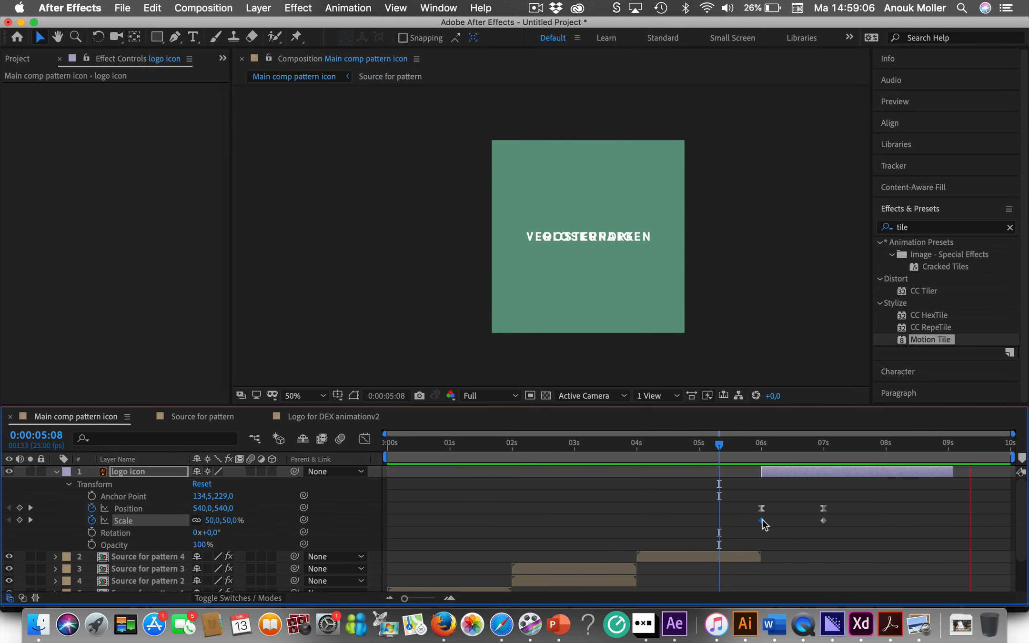
shift+click(823, 520)
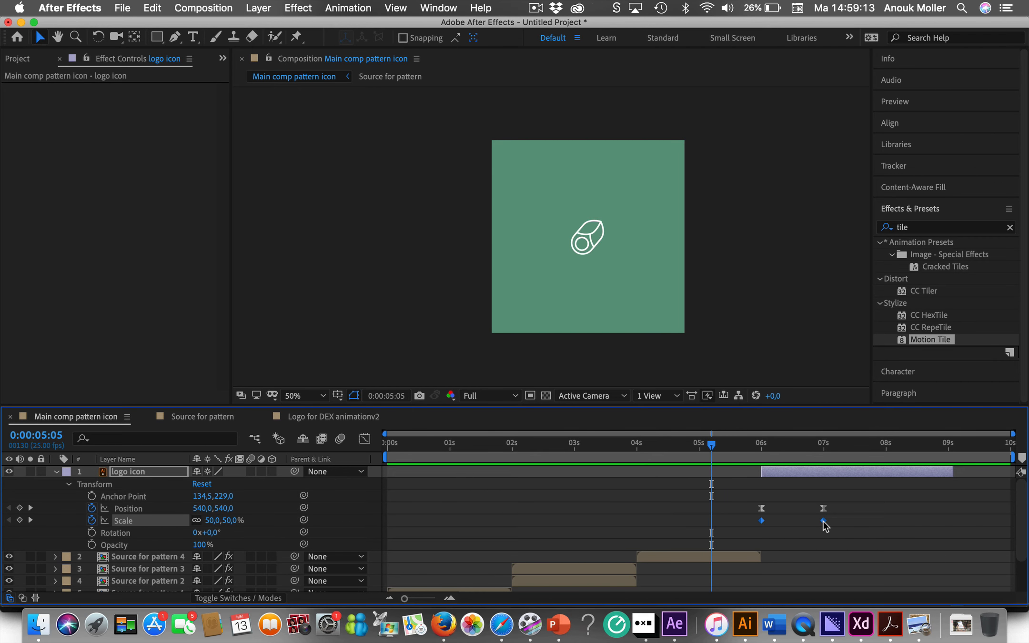
right_click(823, 521)
mouse_move(881, 593)
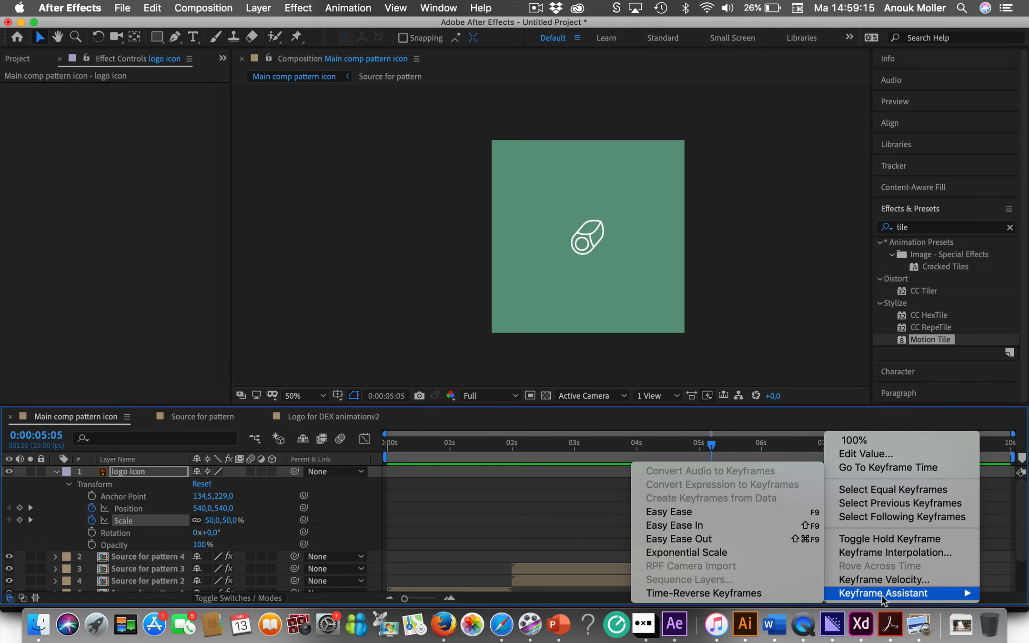
click(683, 513)
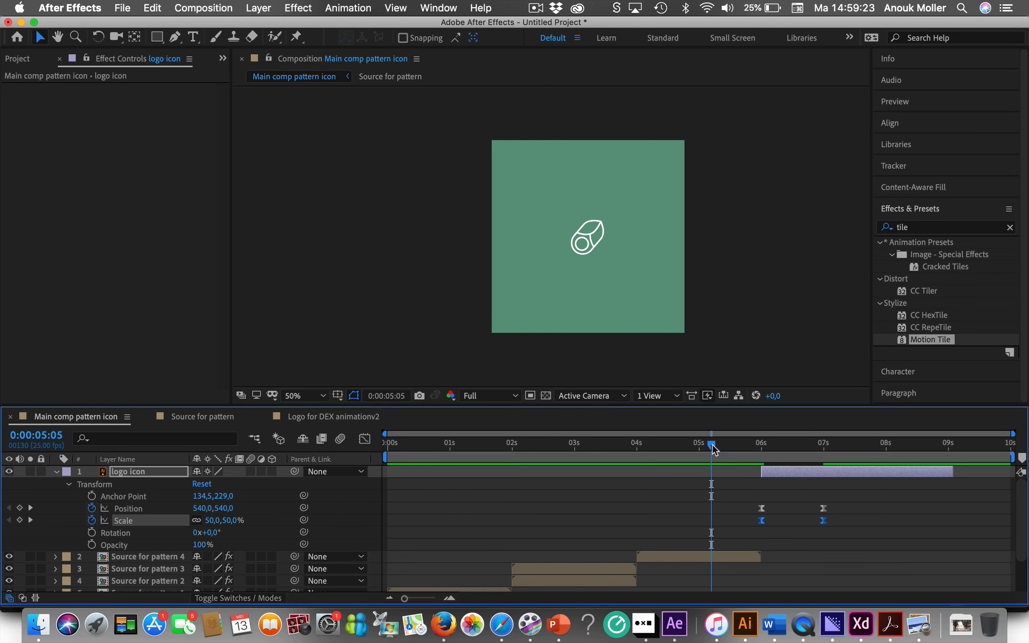
drag(713, 448, 675, 454)
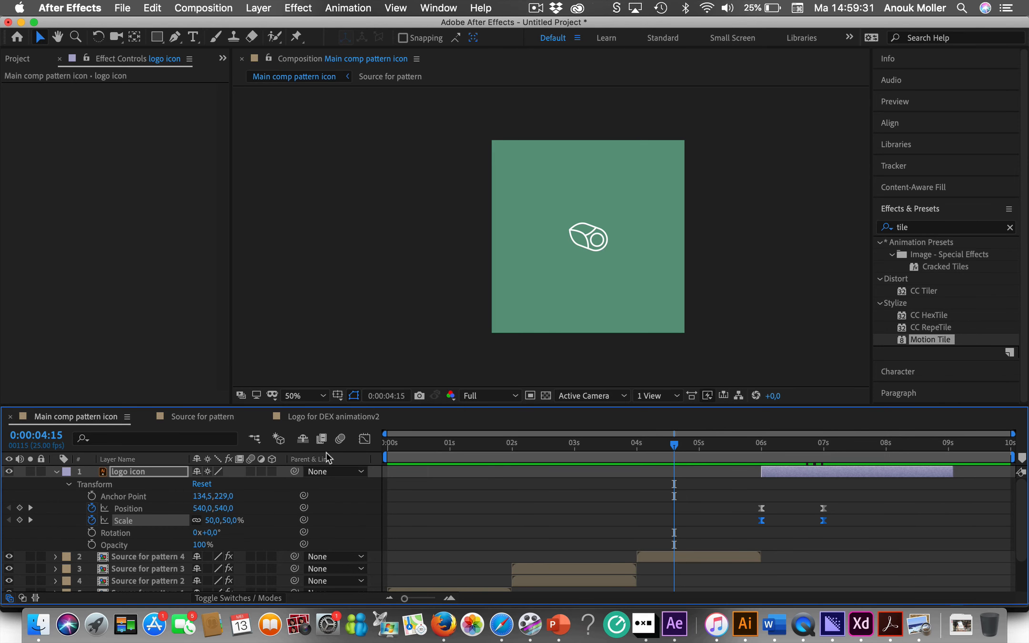
Enable motion blur for the logo icon layer and the composition, and preview the animation from about 0:00:04:15
click(57, 471)
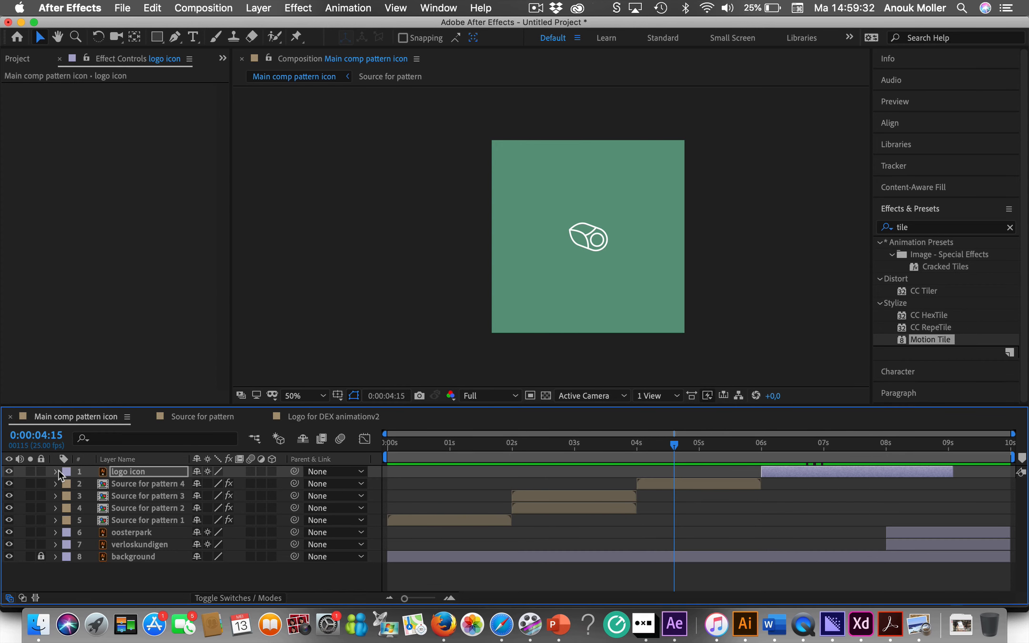
click(250, 471)
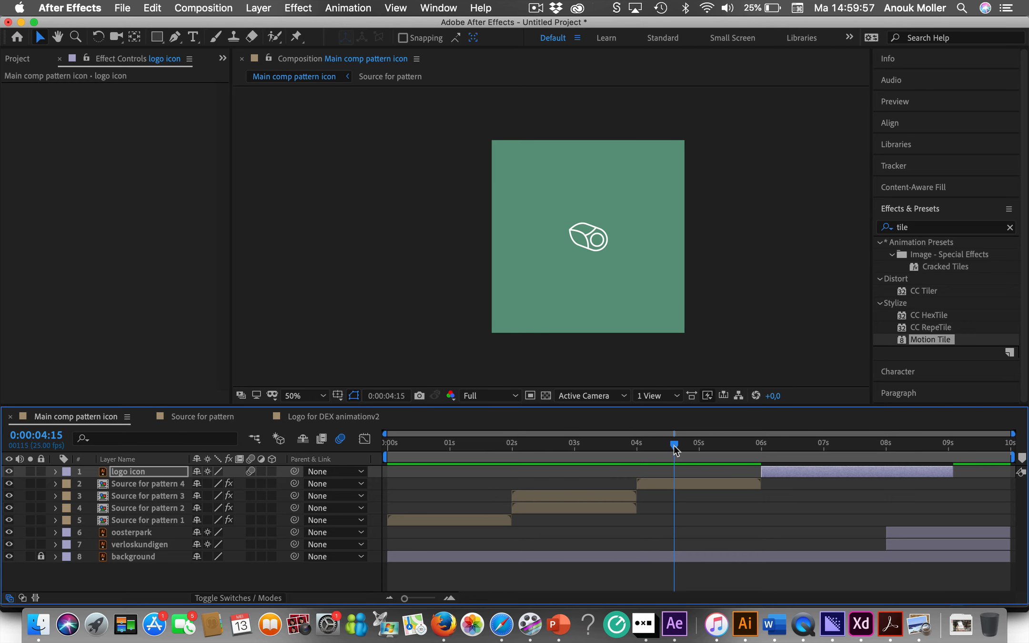
key(space)
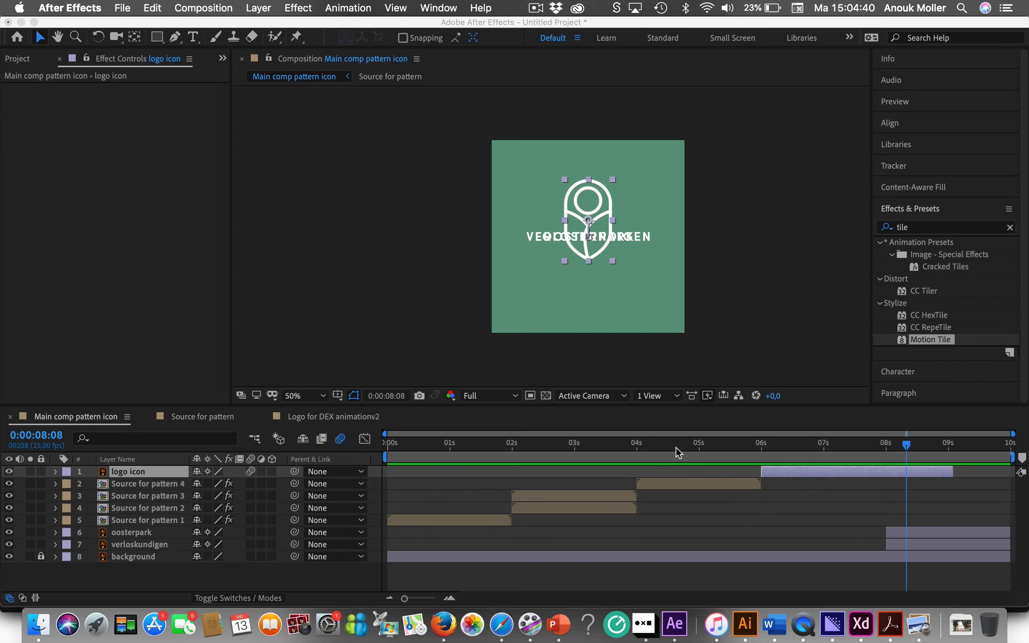
At 0:00:08:00, set the verloskundigen text layer's Position to 540, 760 so it sits just below the logo icon
click(927, 531)
click(927, 537)
click(922, 546)
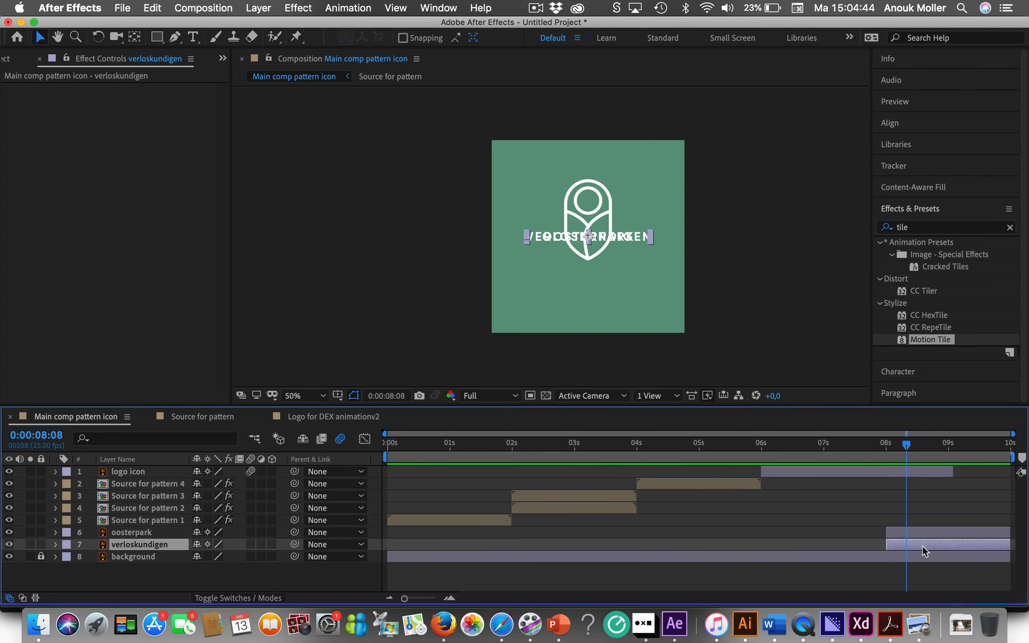
click(142, 533)
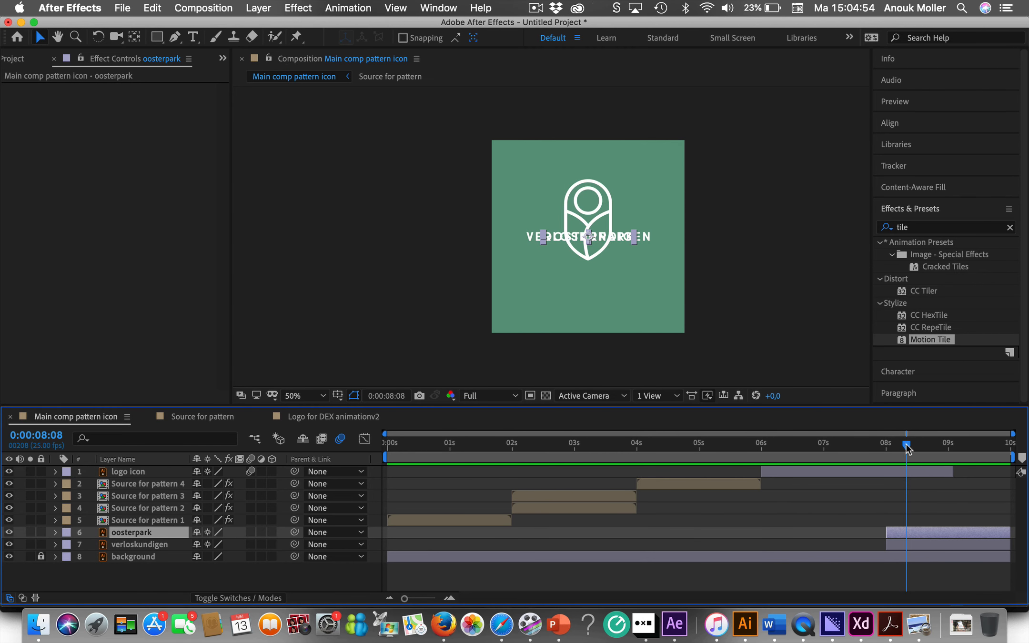
drag(907, 448, 885, 450)
click(55, 532)
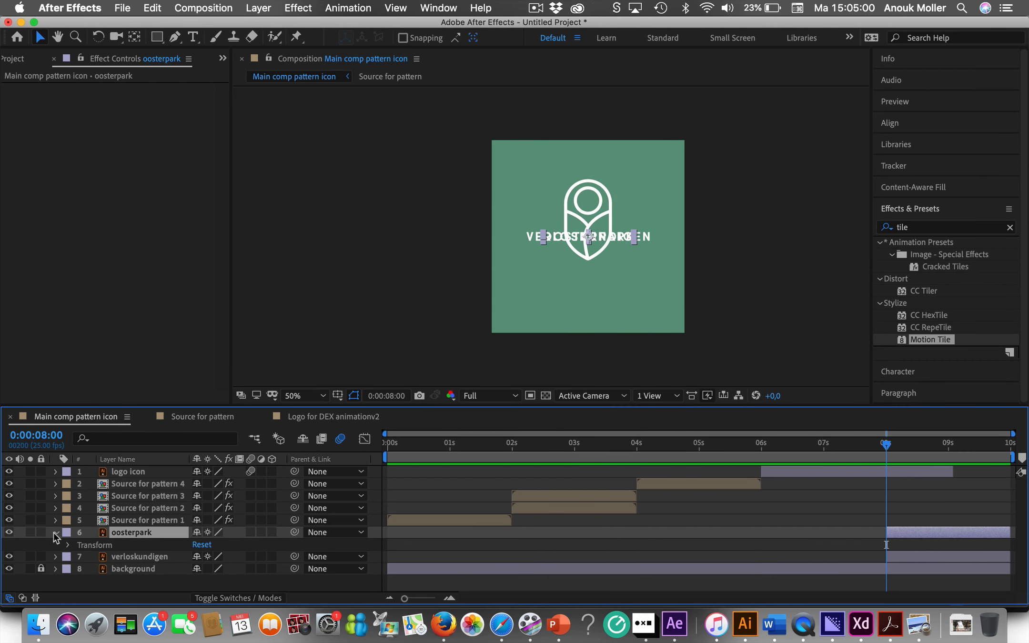
click(55, 556)
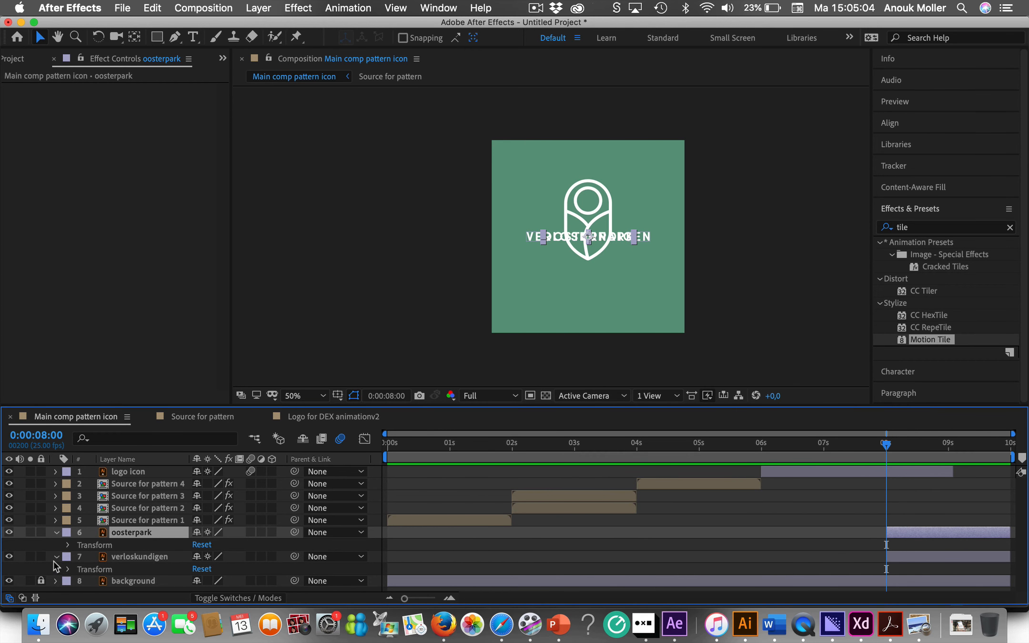
click(78, 569)
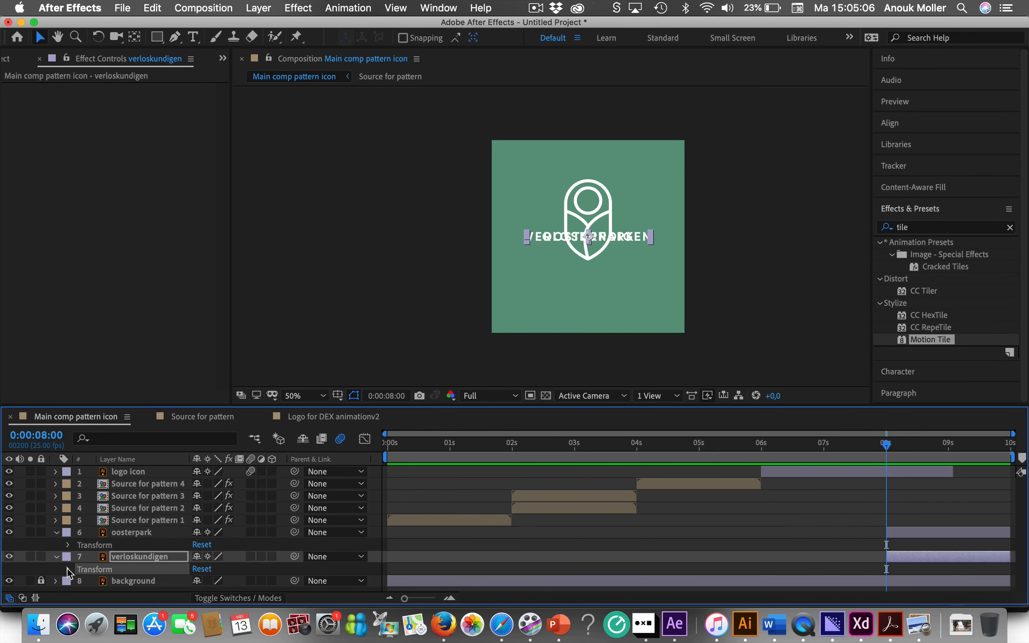
click(67, 568)
click(125, 550)
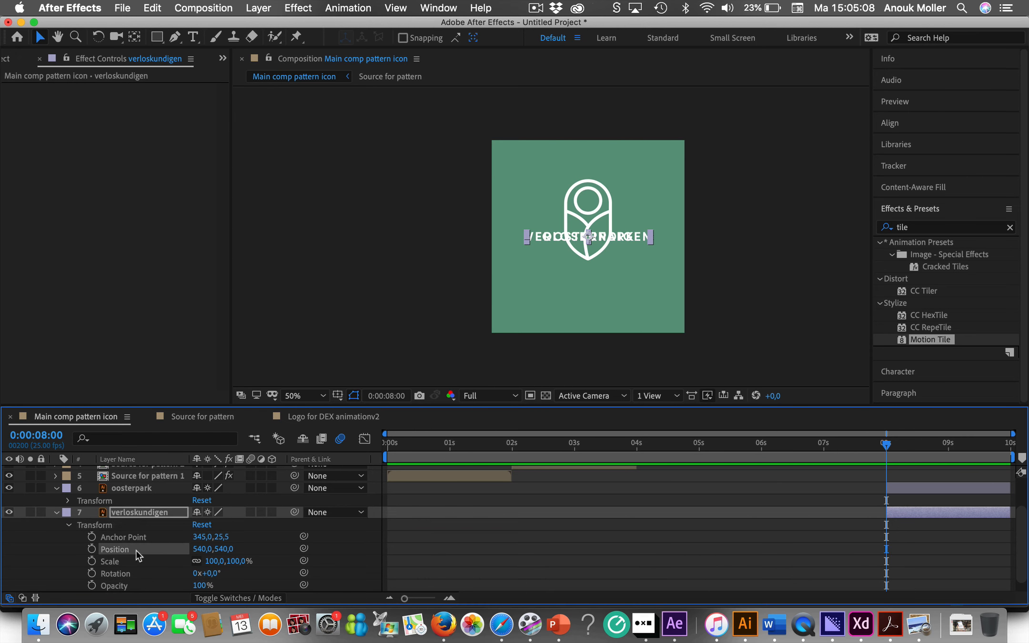
click(205, 549)
key(Tab)
text(511)
key(Return)
drag(205, 549, 362, 561)
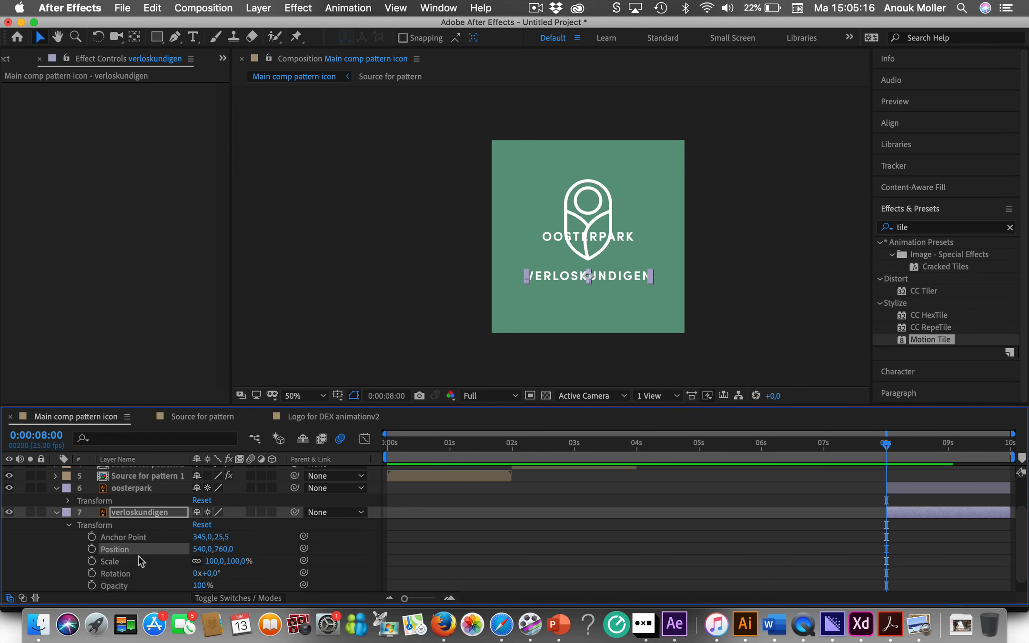
Set the oosterpark text layer's Position to 540, 843 so it sits directly beneath the verloskundigen text
click(149, 487)
click(68, 501)
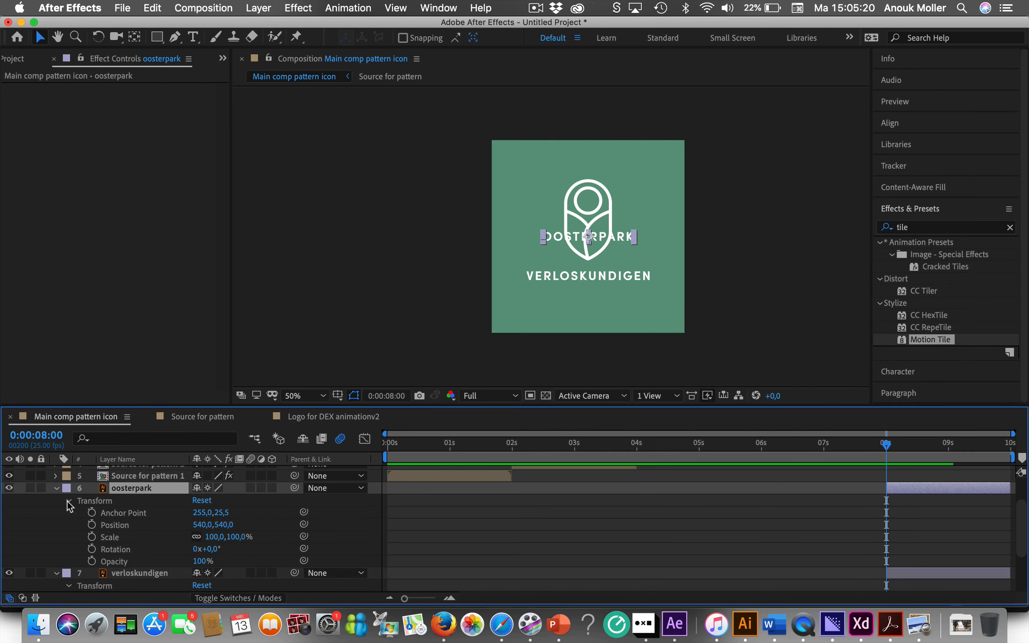
click(109, 536)
click(118, 526)
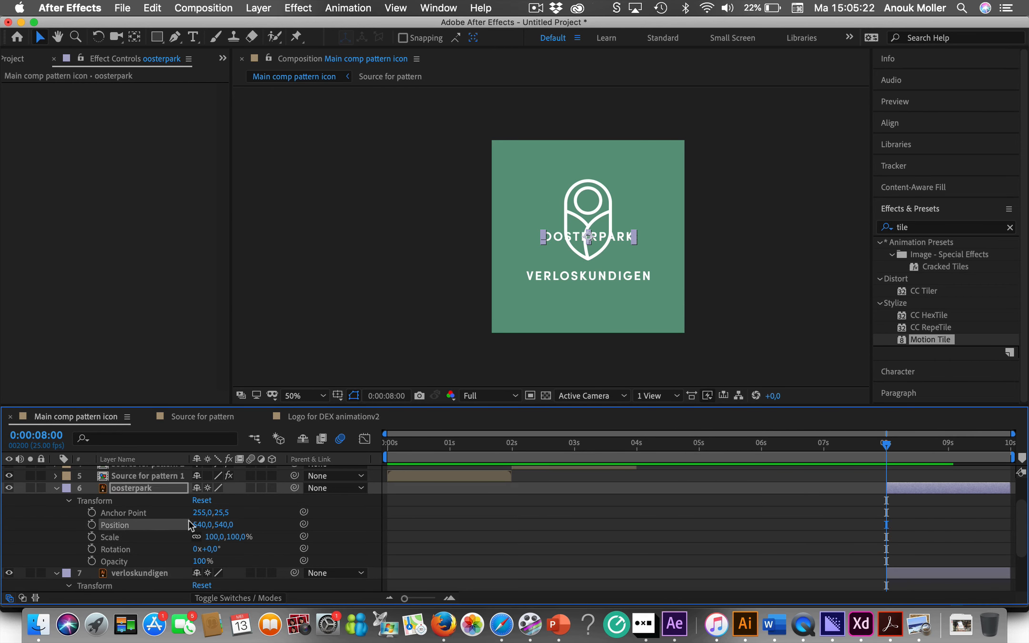
drag(224, 525, 424, 532)
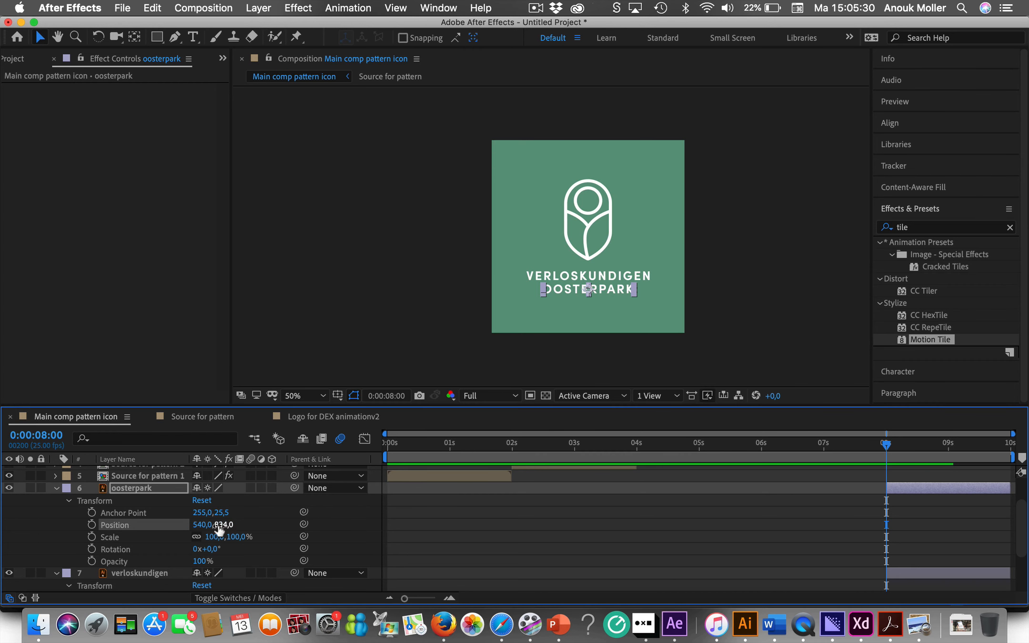
drag(219, 529, 224, 529)
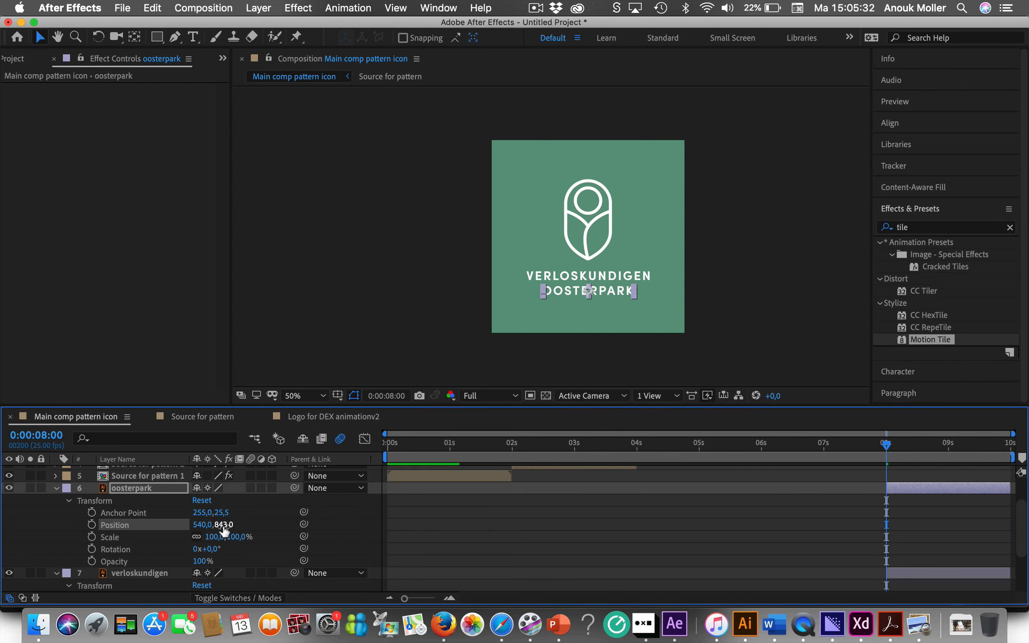
Preview the full animation from 0:00:00:00 through the appearance of both text layers
scroll(798, 510, up, 3)
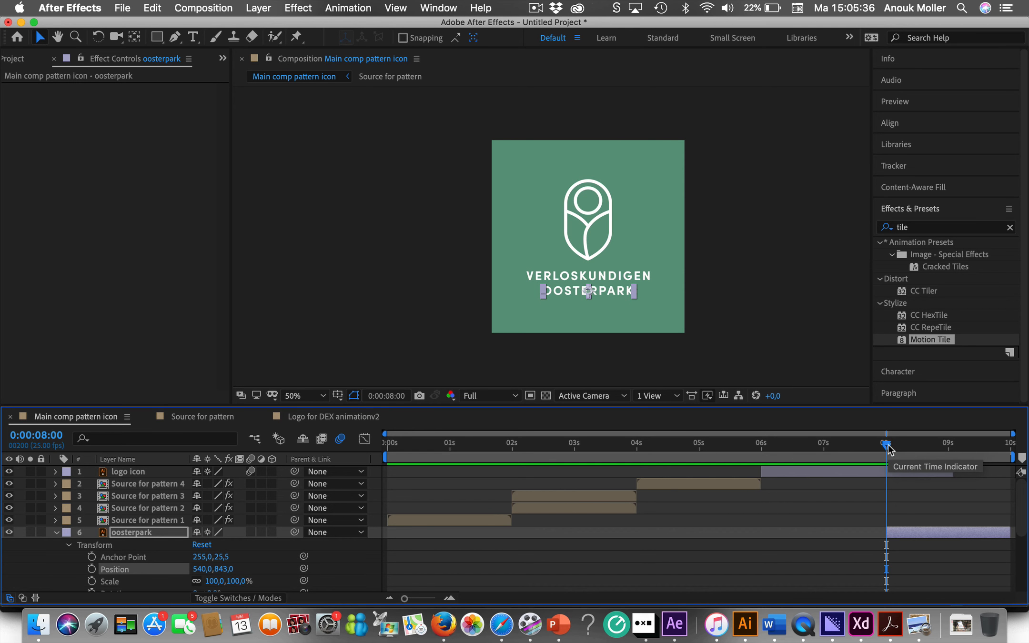
drag(887, 446, 378, 456)
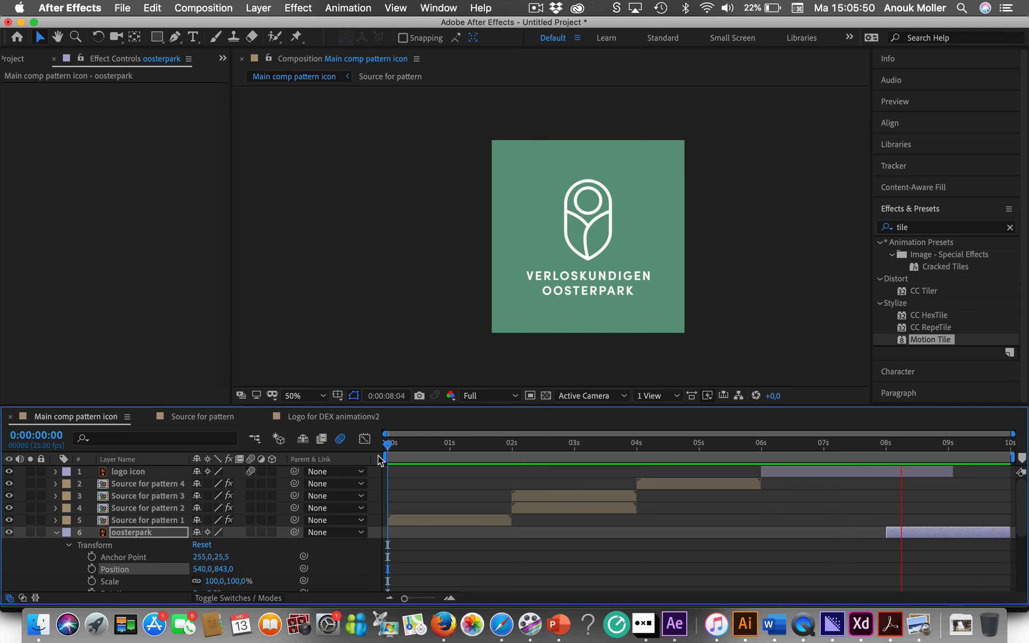
key(space)
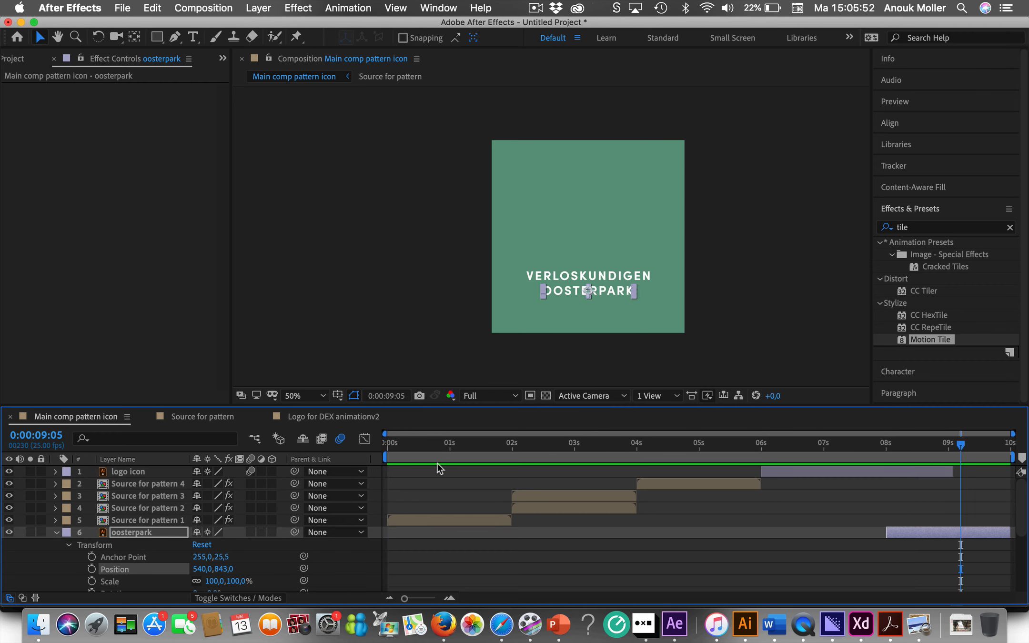
Move the logo icon's first Scale keyframe to about a quarter second after 0:00:06:00 and preview the animation from 0:00:02:24
click(719, 487)
drag(961, 446, 803, 446)
click(781, 473)
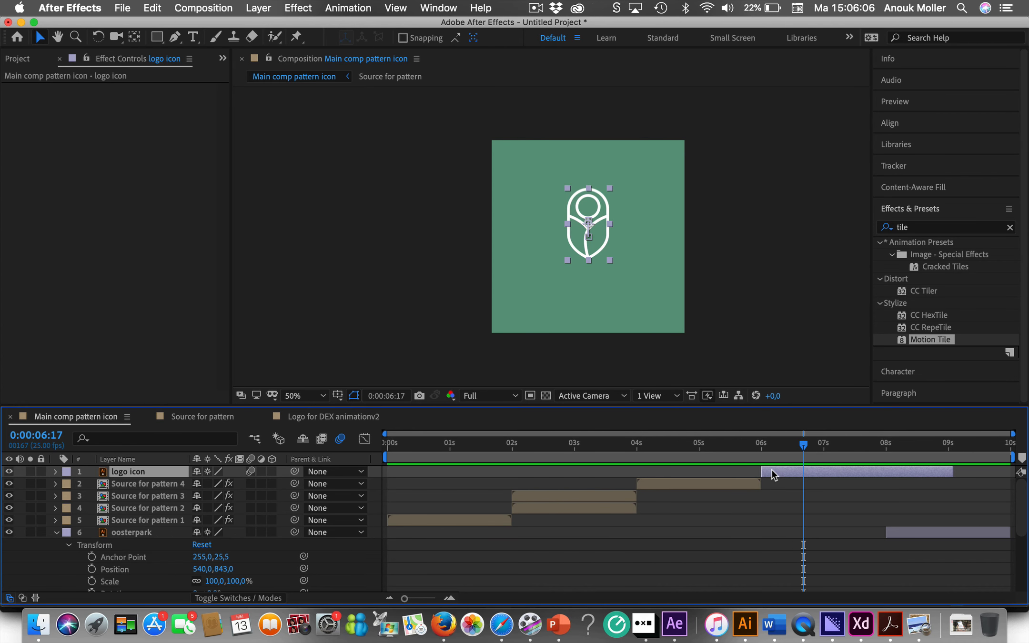
click(56, 472)
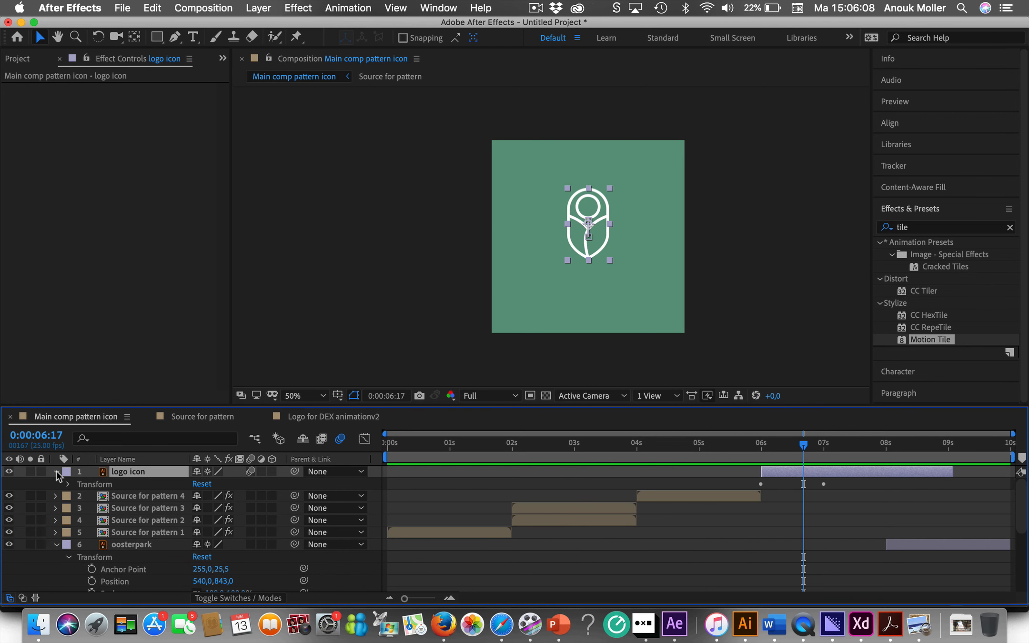
click(69, 484)
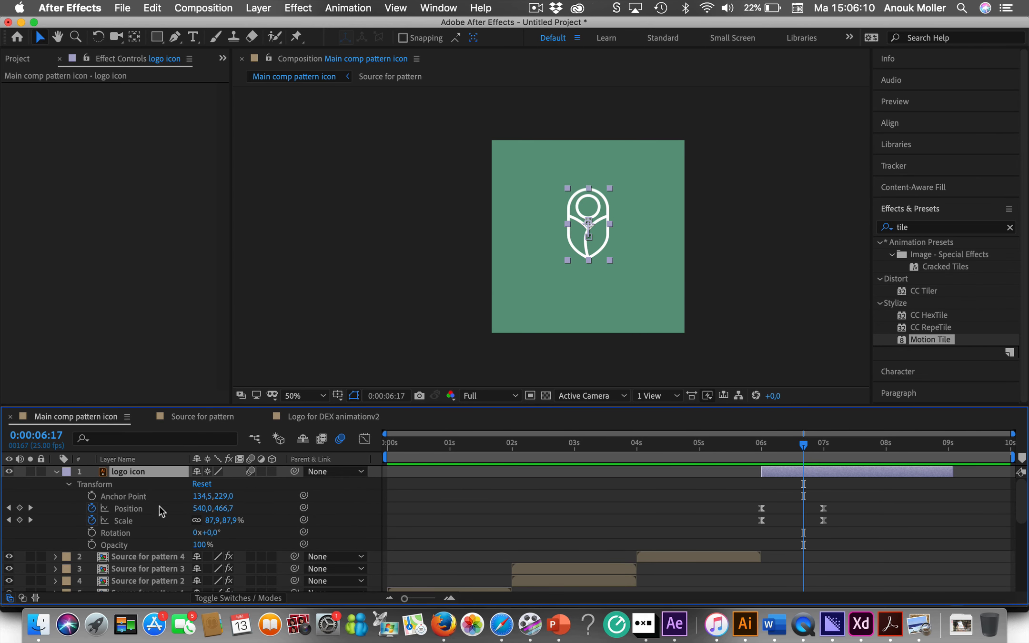
click(124, 521)
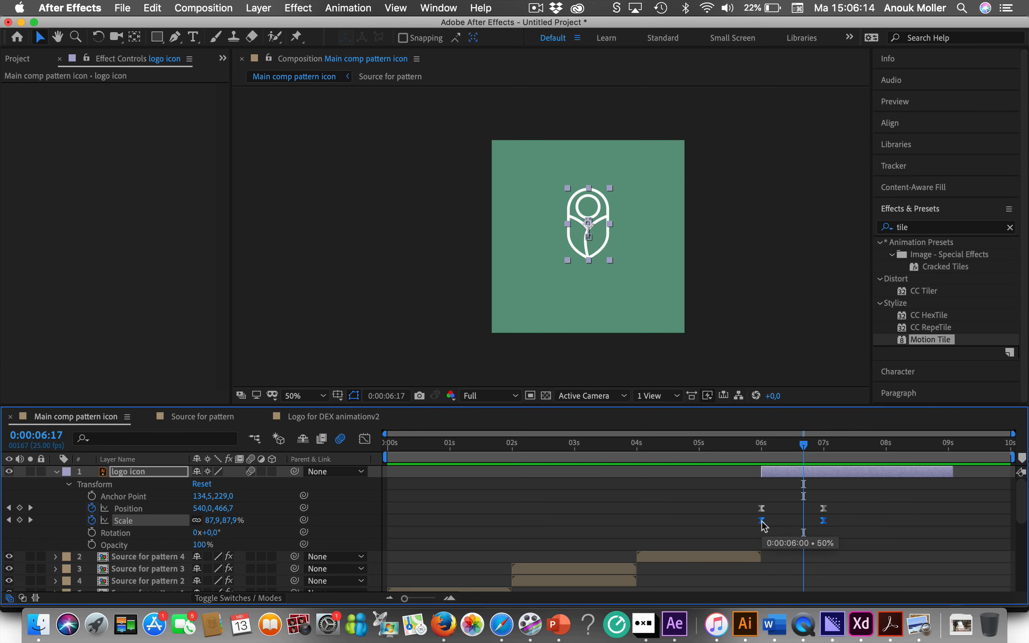
click(782, 521)
drag(760, 521, 775, 523)
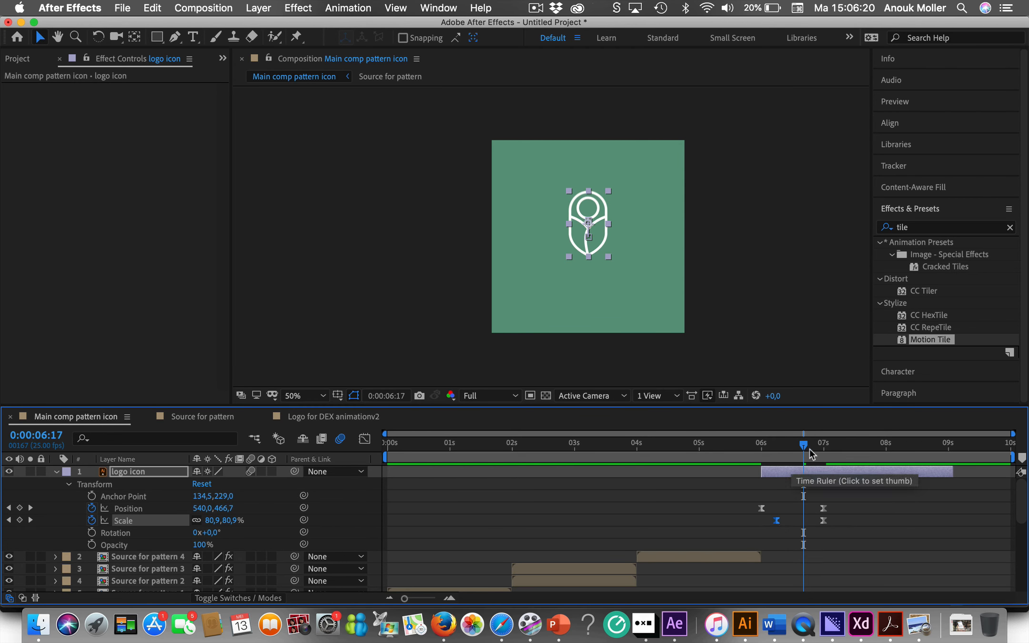
drag(804, 447, 567, 481)
key(space)
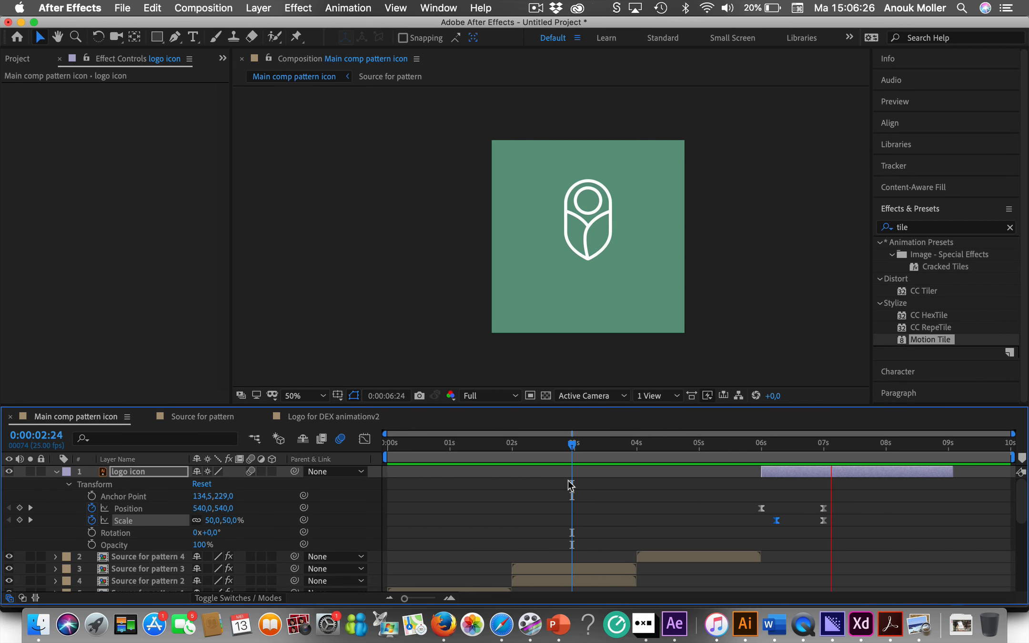
Align the logo icon's first Position keyframe in time with its first Scale keyframe and preview the motion from 0:00:04:22 and 0:00:04:10
click(761, 508)
mouse_move(762, 514)
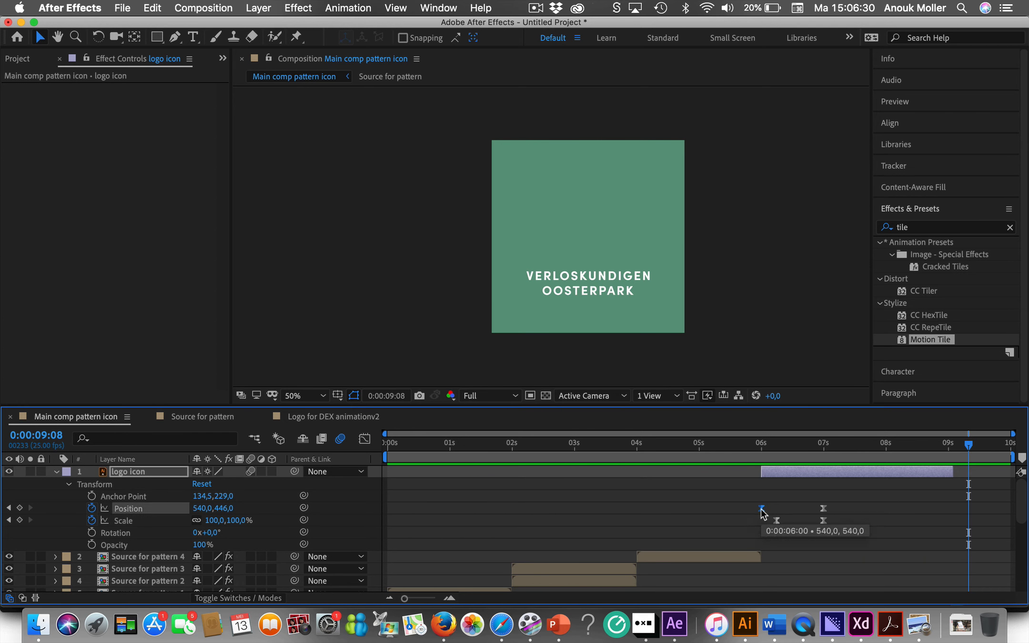
drag(762, 513, 776, 513)
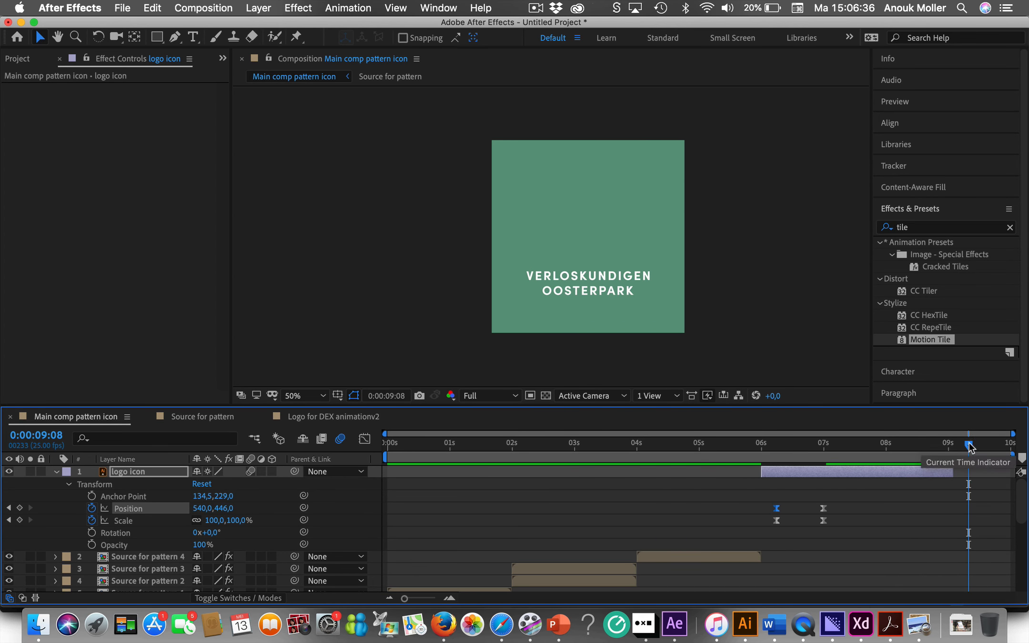
drag(968, 444, 693, 448)
key(space)
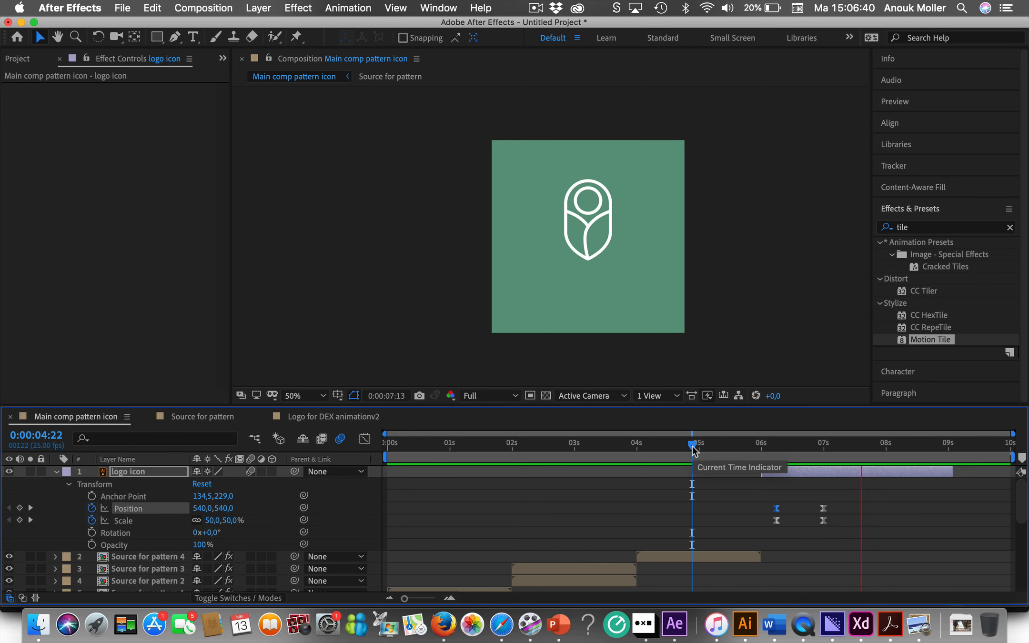
key(space)
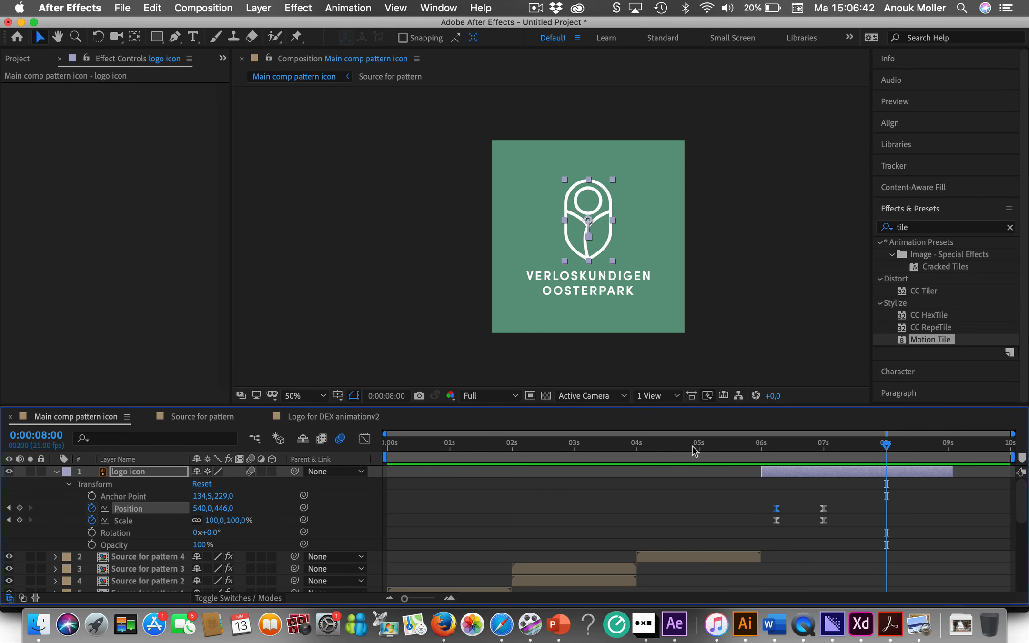
drag(887, 445, 663, 462)
key(space)
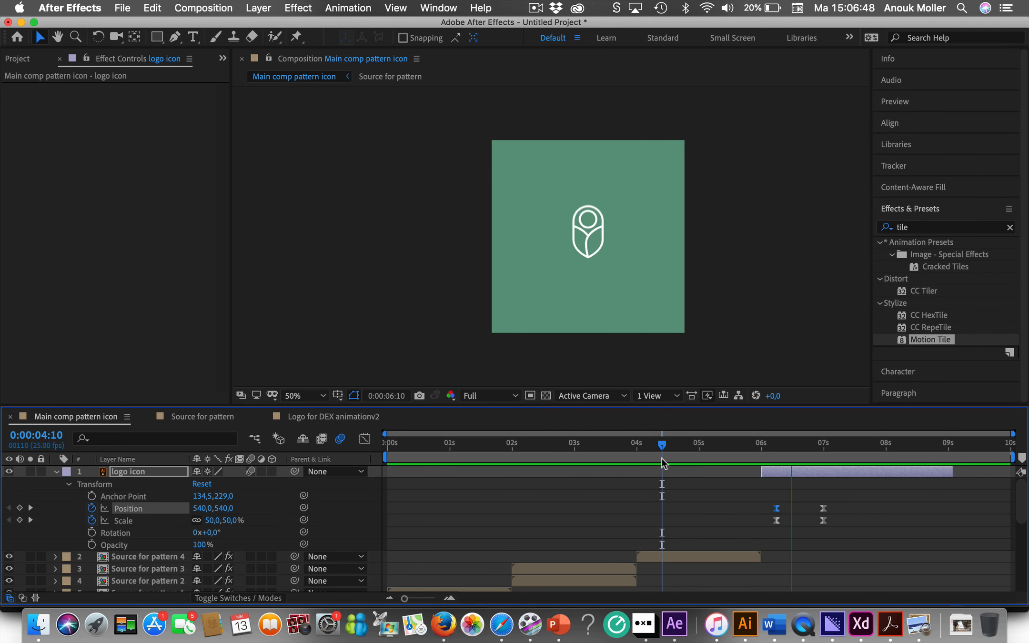
key(space)
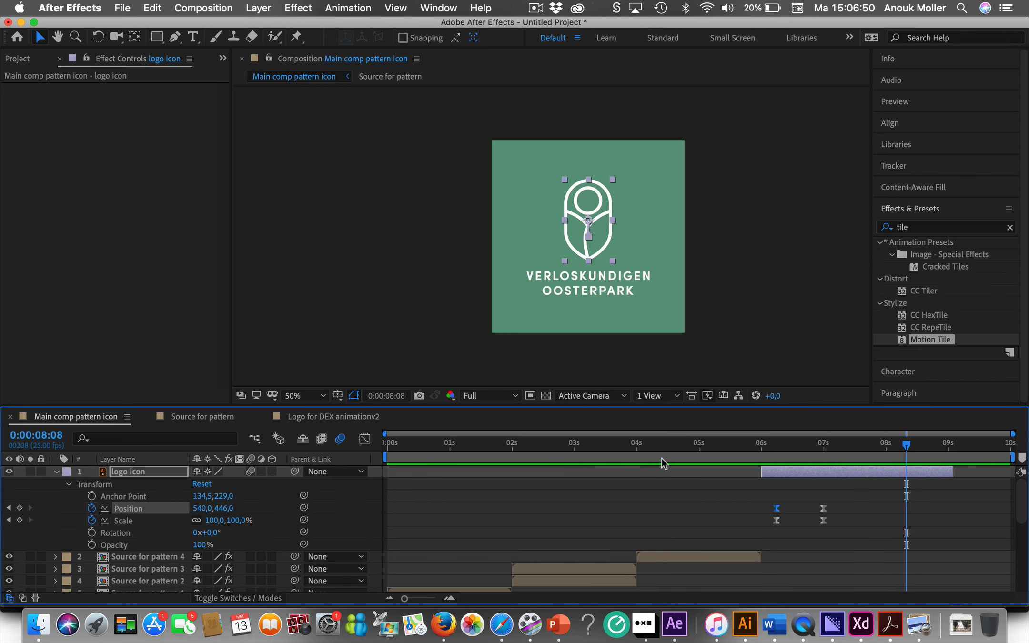
Move the logo icon's last Position and Scale keyframes together to just before 0:00:08:00 and preview the animation from 0:00:04:13
click(823, 509)
shift+click(823, 521)
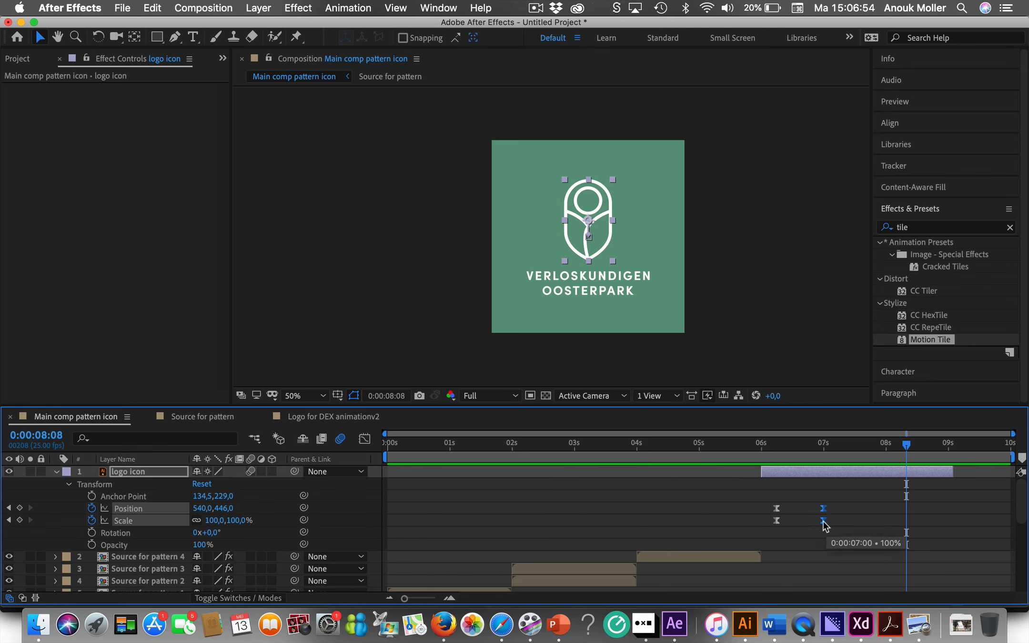
drag(823, 521, 876, 521)
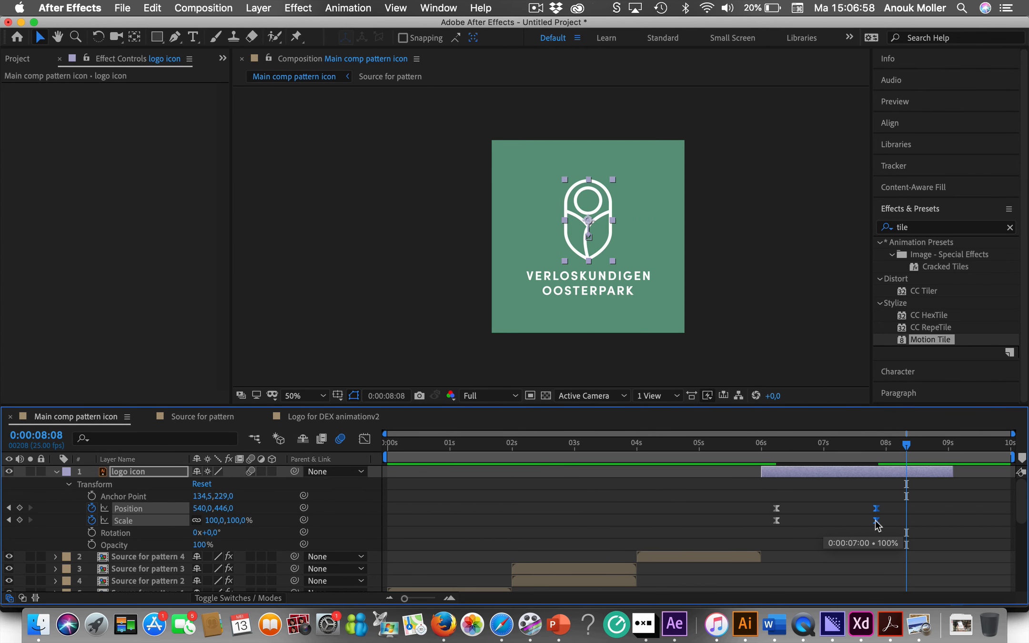
drag(907, 445, 669, 450)
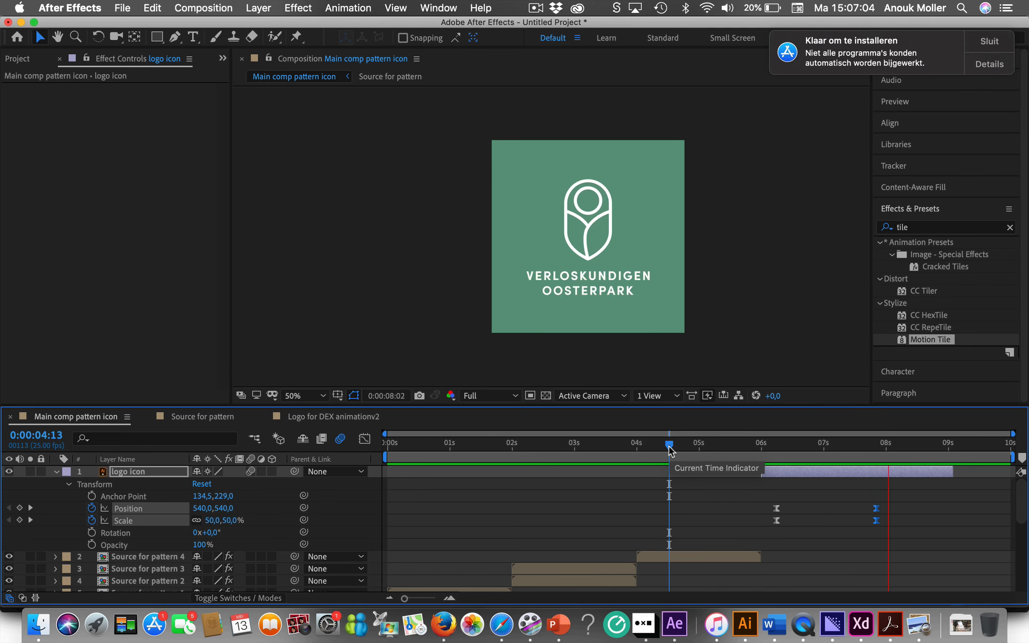
key(space)
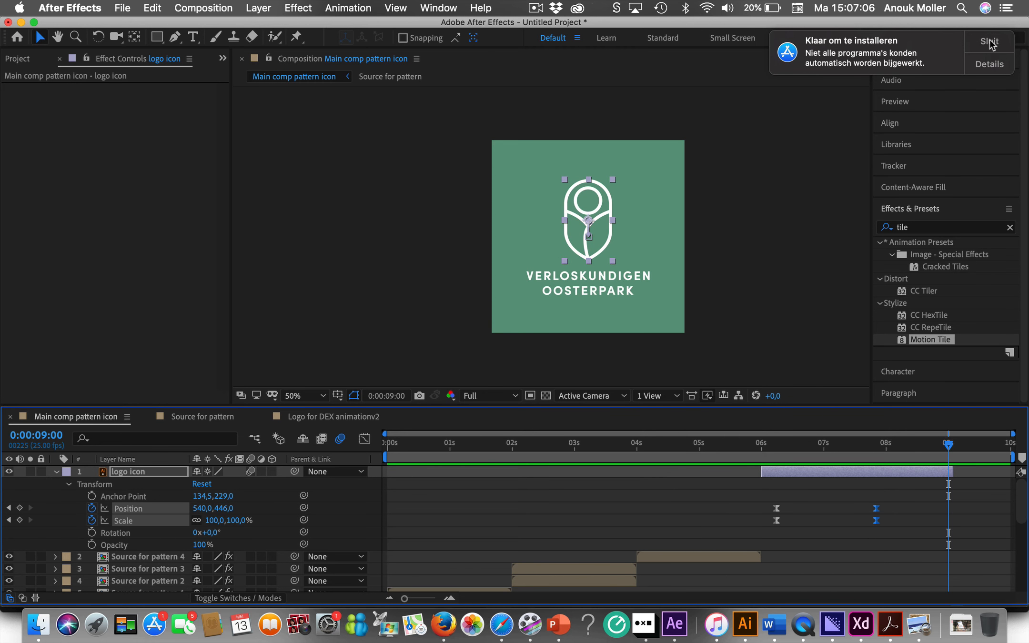
Dismiss the update notification and preview the slower logo icon animation again from 0:00:04:08
click(990, 43)
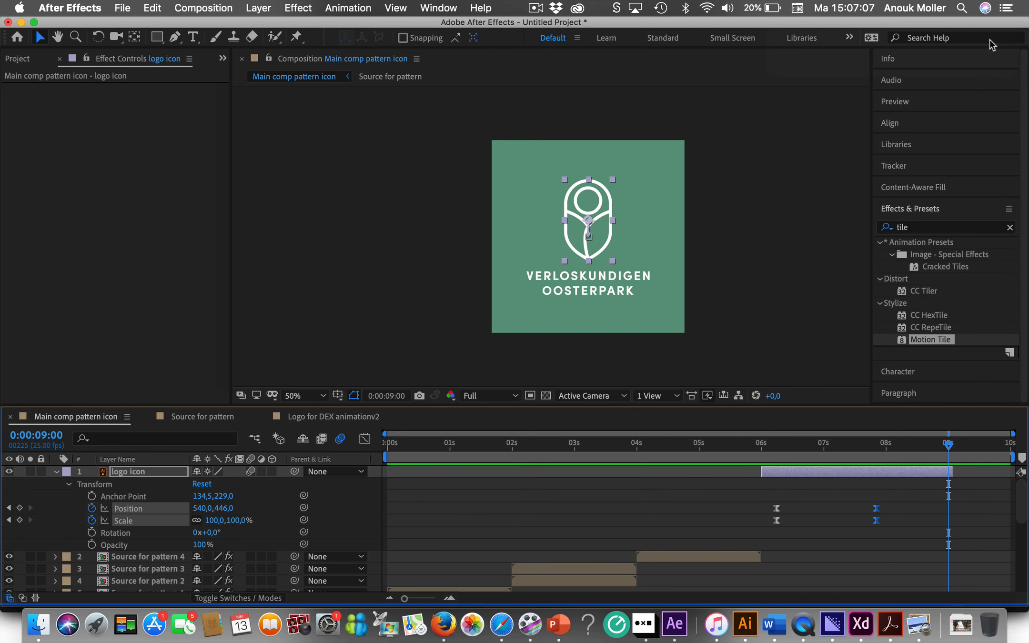
click(655, 456)
key(space)
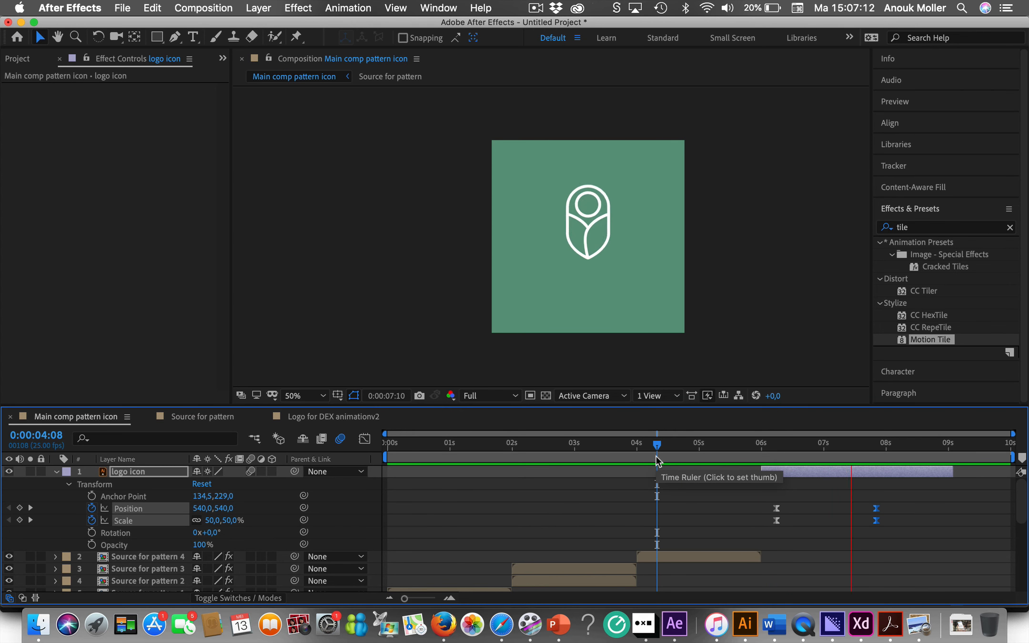
key(space)
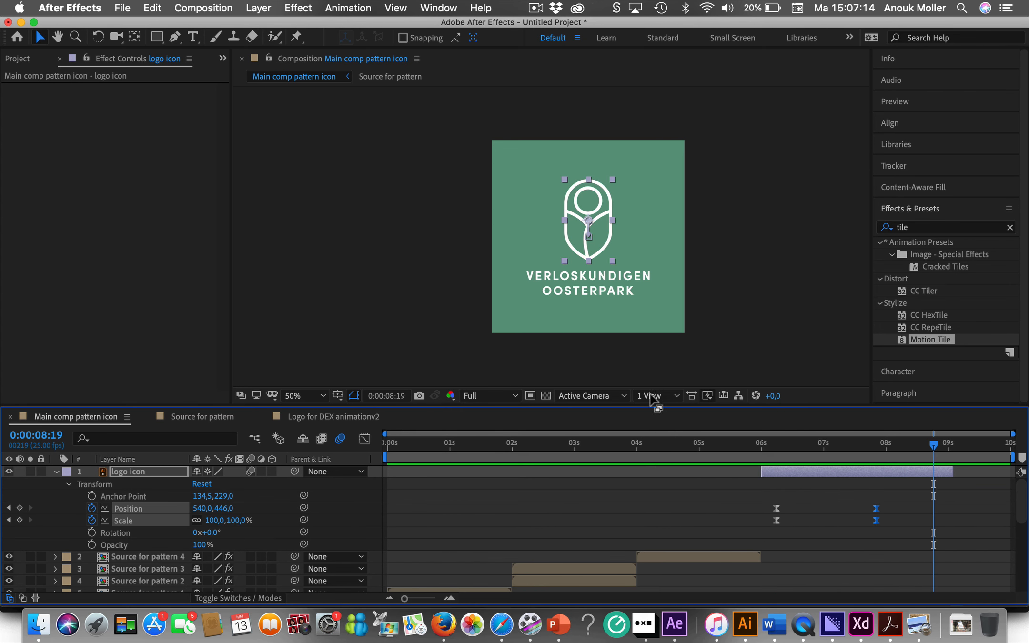
Collapse the expanded properties of the logo icon, oosterpark and verloskundigen layers in the timeline
click(616, 276)
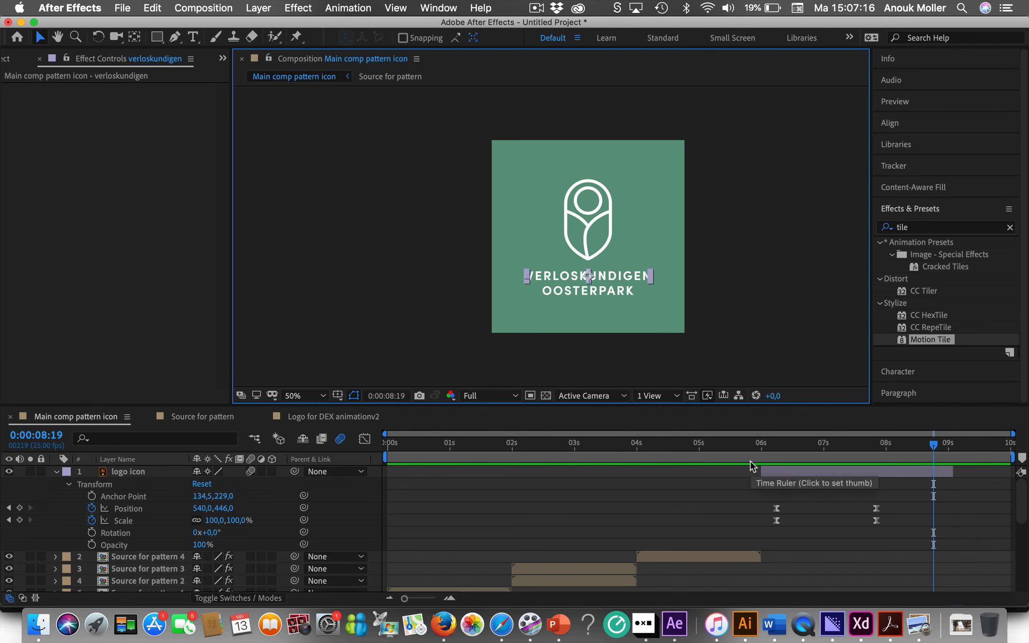
scroll(804, 540, down, 3)
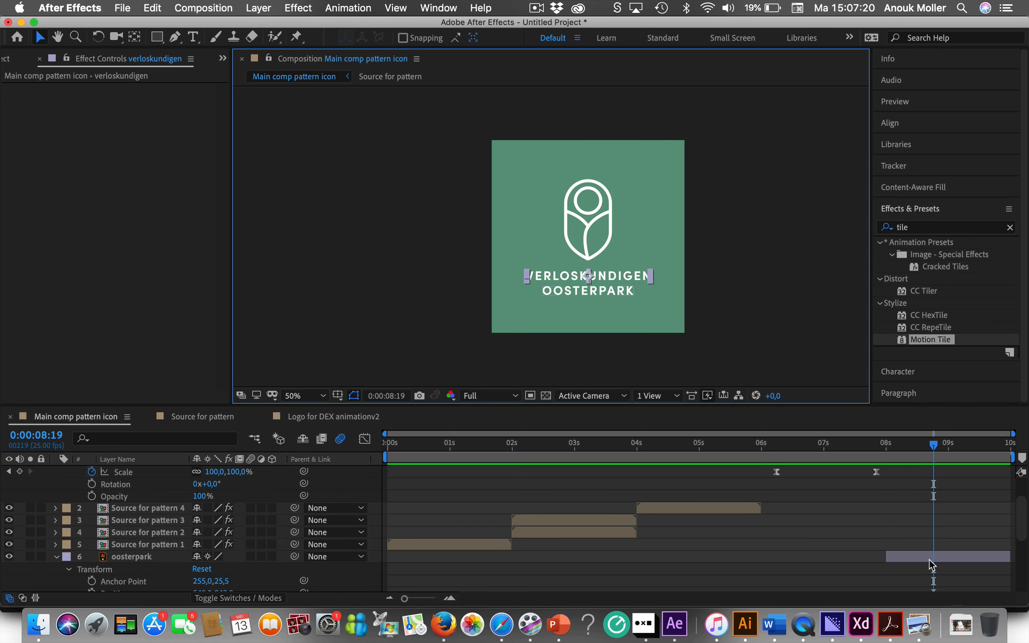
scroll(53, 490, up, 3)
click(57, 472)
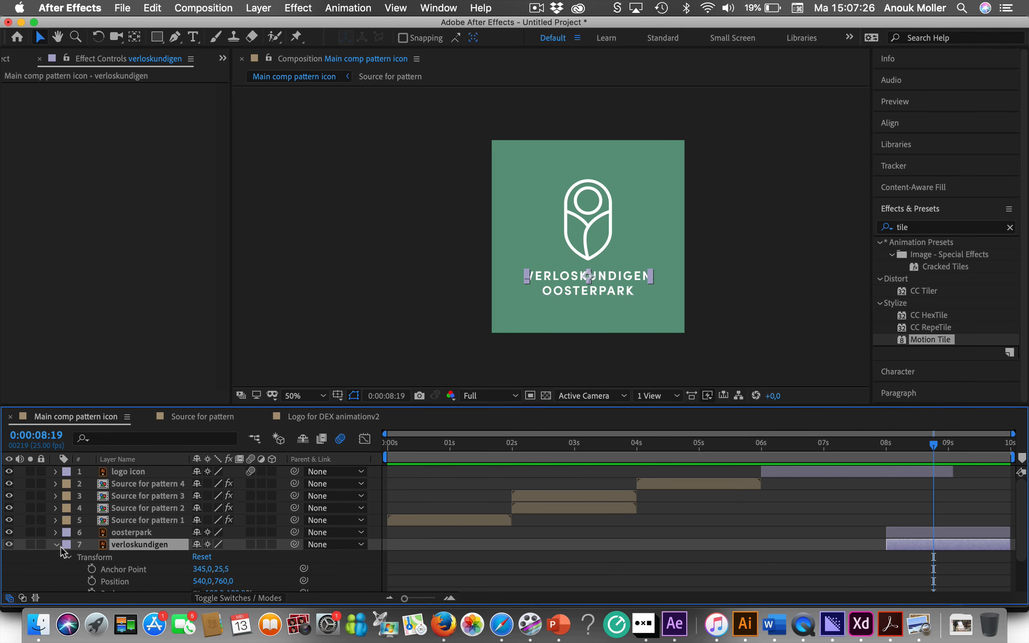
click(56, 532)
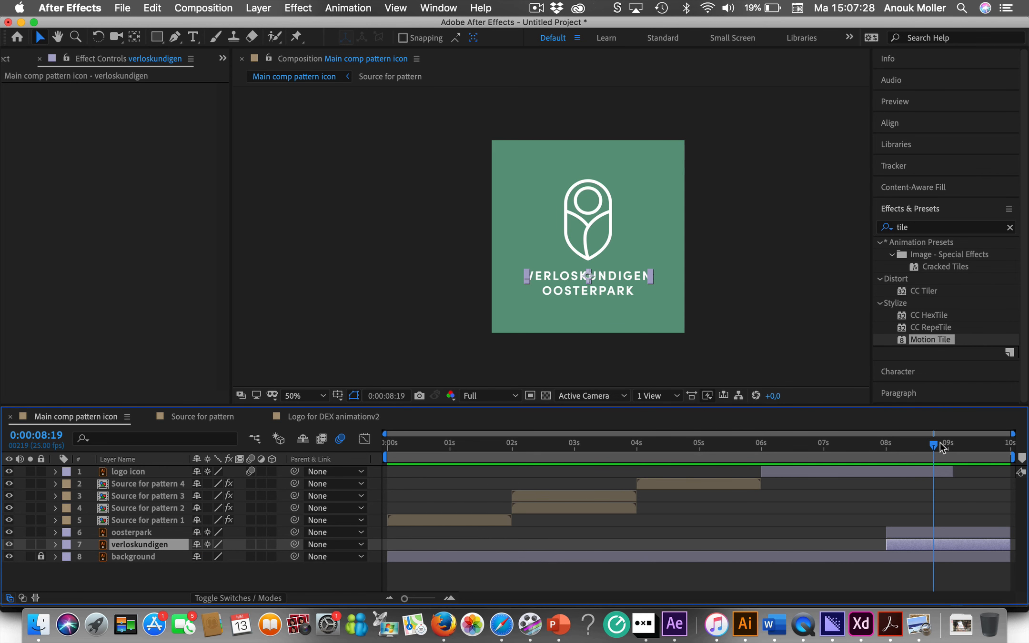
Keyframe the oosterpark layer's Opacity from 0% at 0:00:08:00 to 100% at 0:00:09:00
click(902, 529)
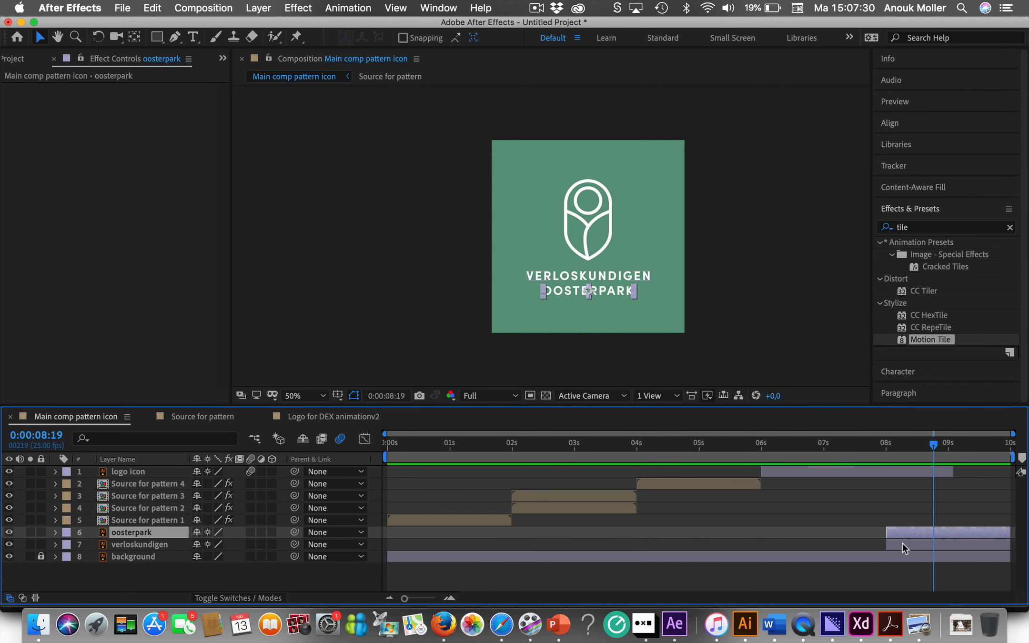
shift+click(902, 544)
drag(930, 444, 884, 453)
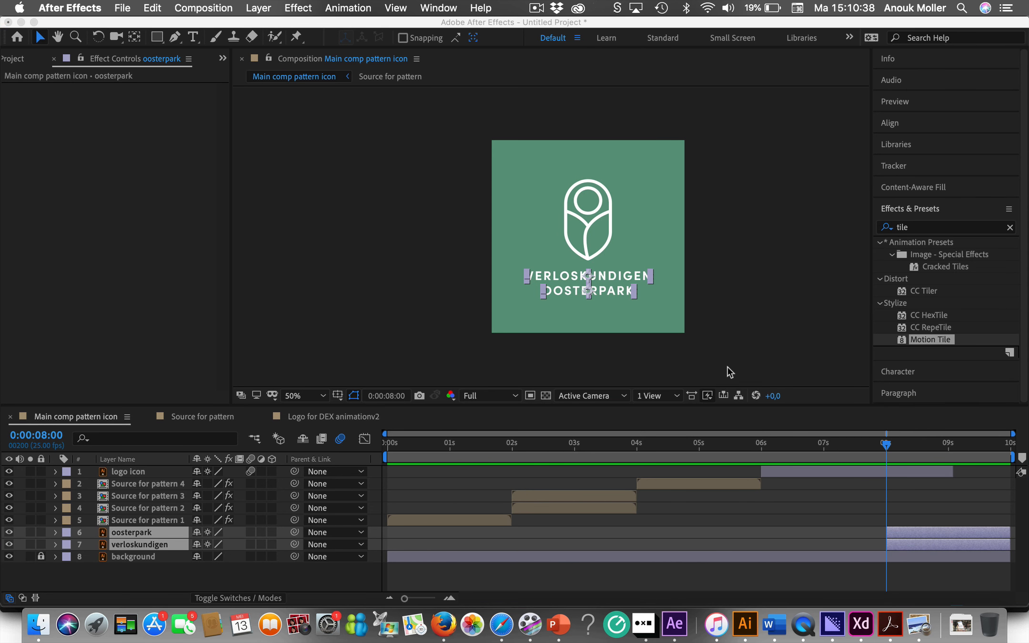
click(930, 528)
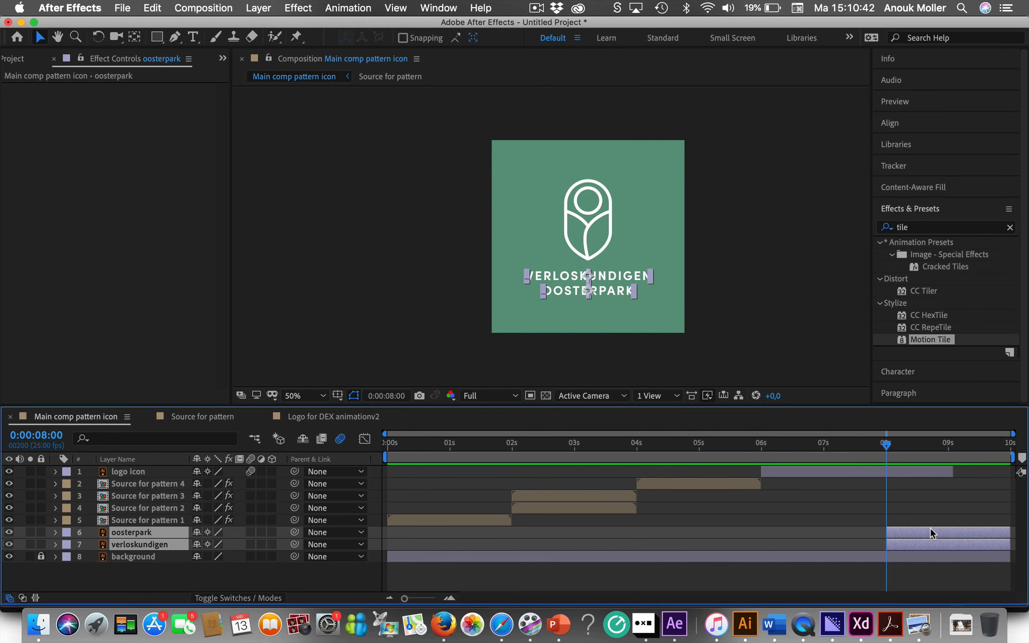
click(858, 540)
click(892, 536)
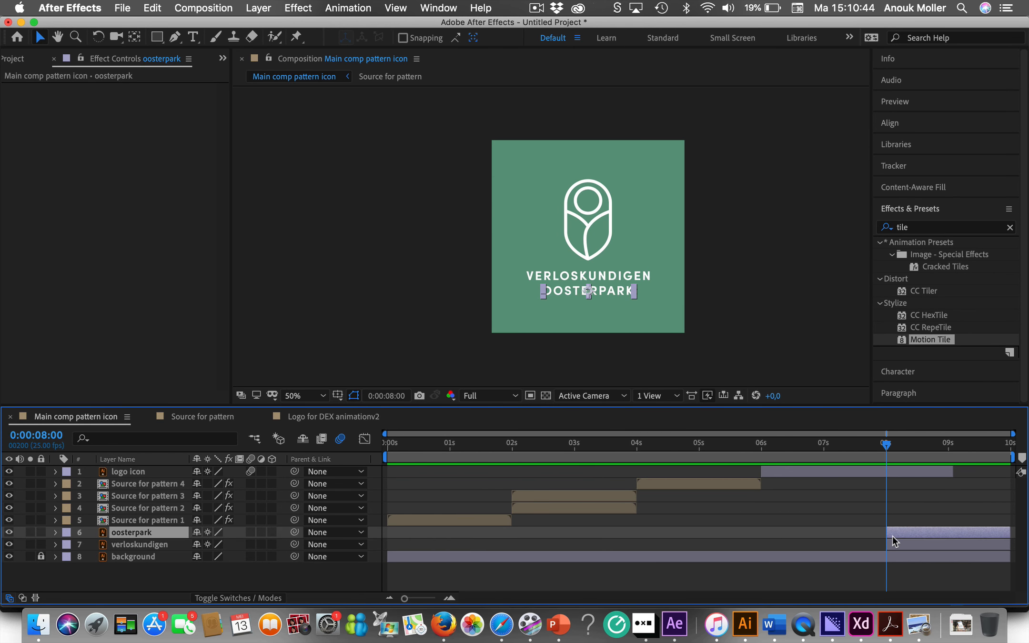
click(56, 533)
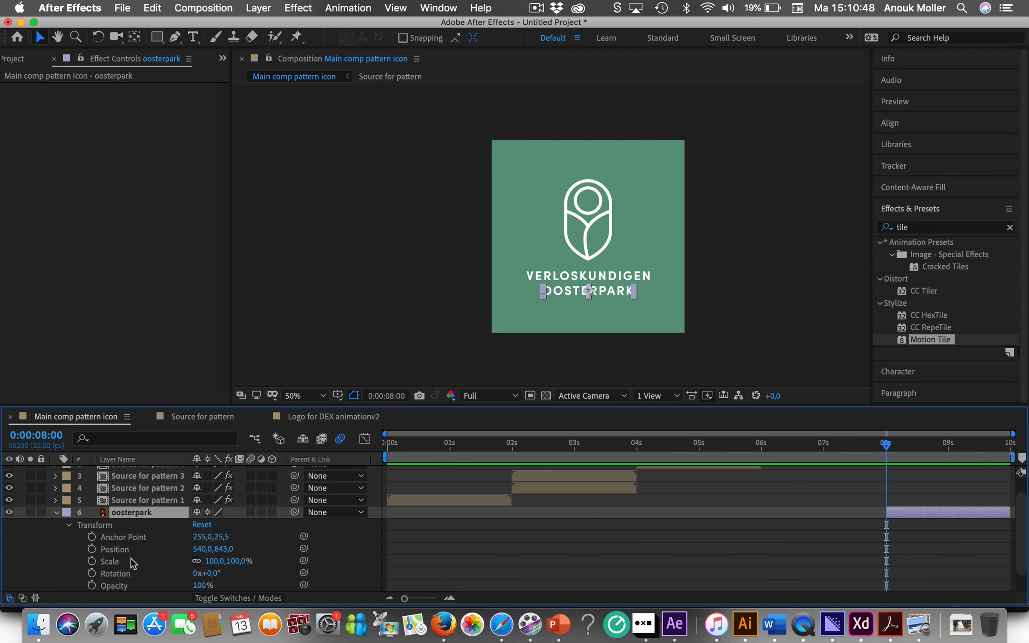
click(125, 586)
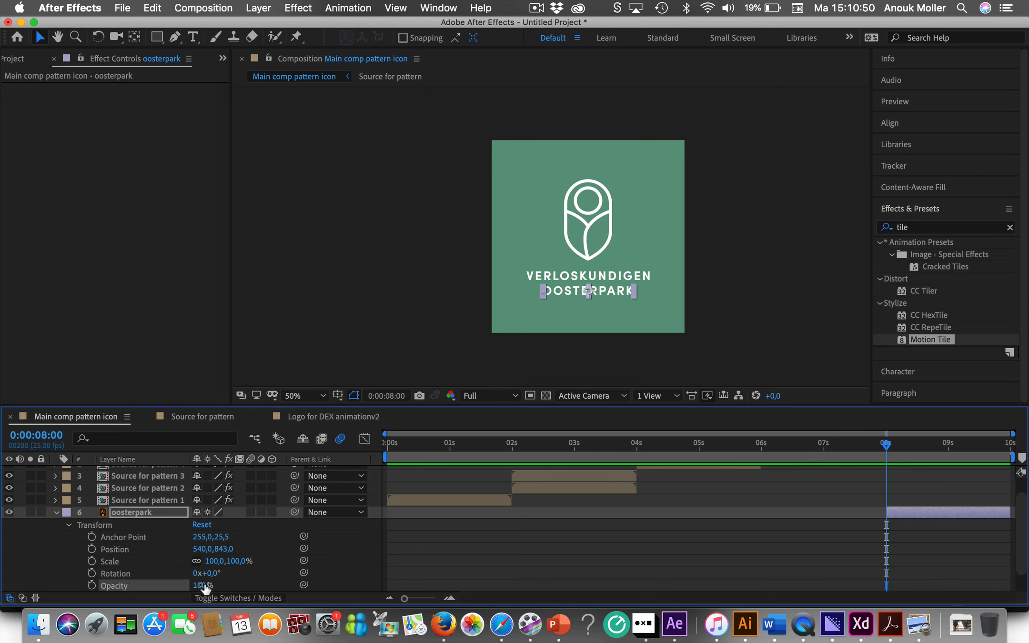
click(92, 585)
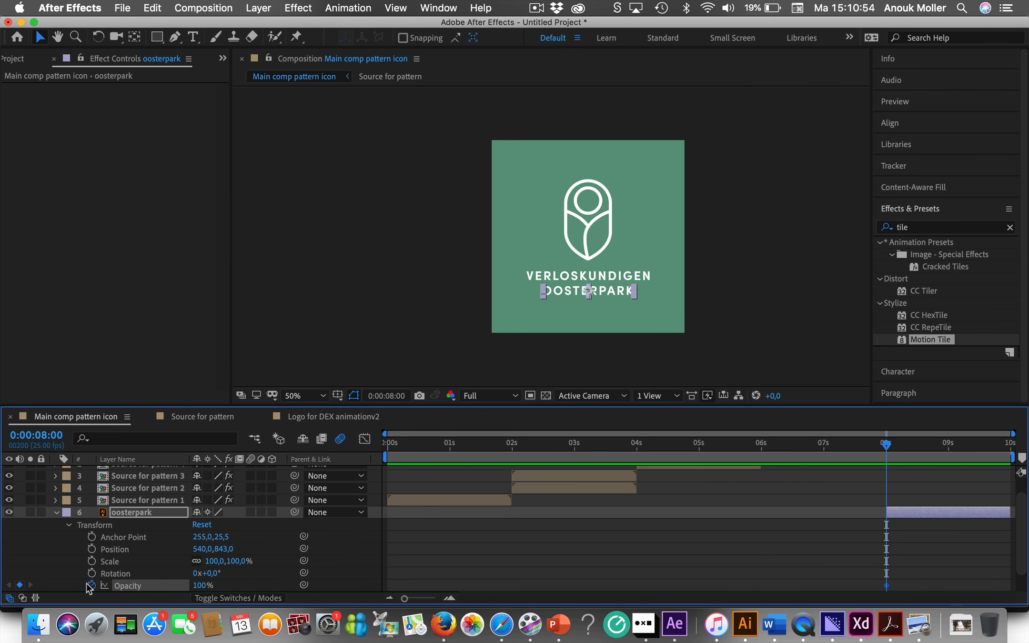
drag(202, 586, 97, 582)
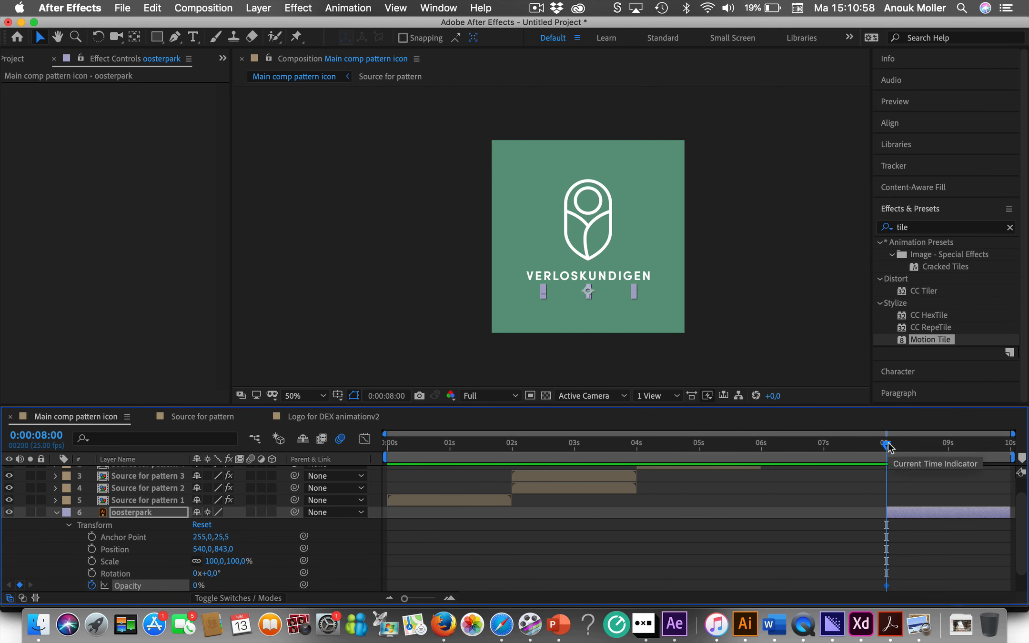
drag(887, 447, 948, 445)
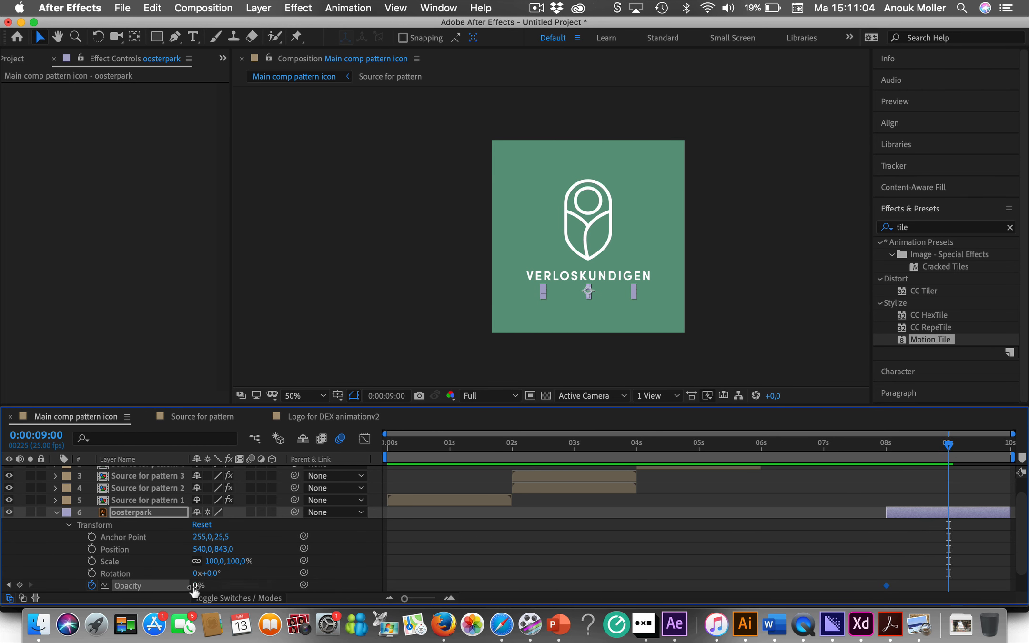
drag(194, 586, 313, 582)
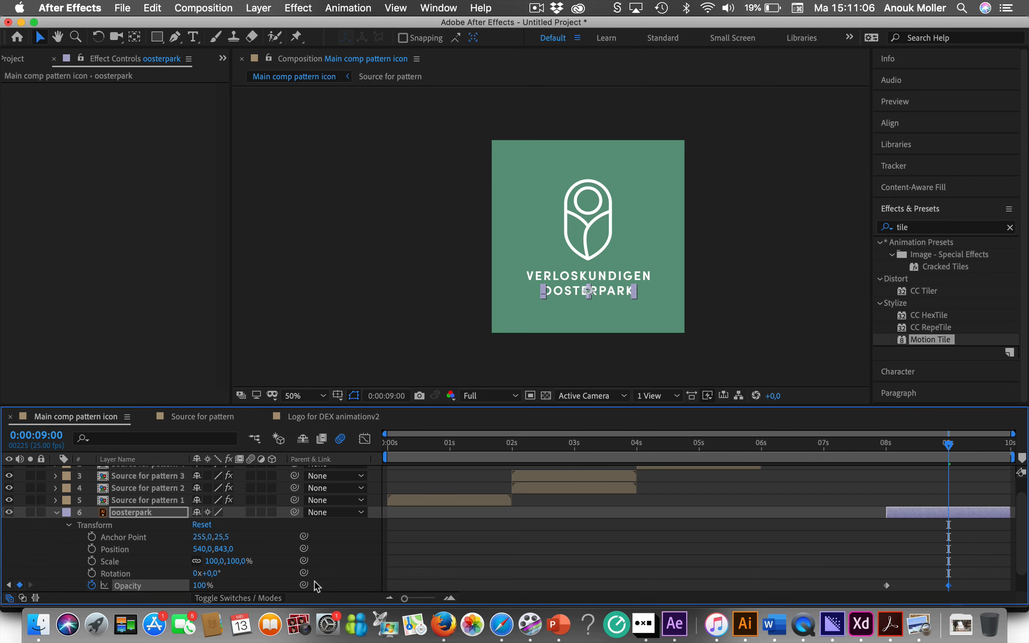
Apply Easy Ease to both Opacity keyframes of the oosterpark layer
drag(966, 584, 870, 585)
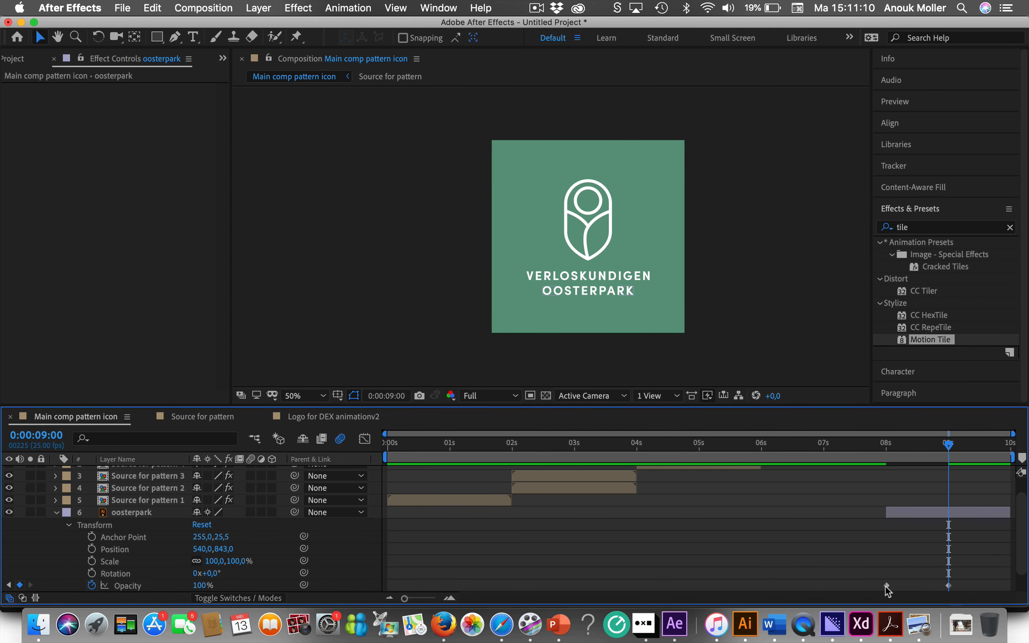
click(886, 585)
shift+click(948, 586)
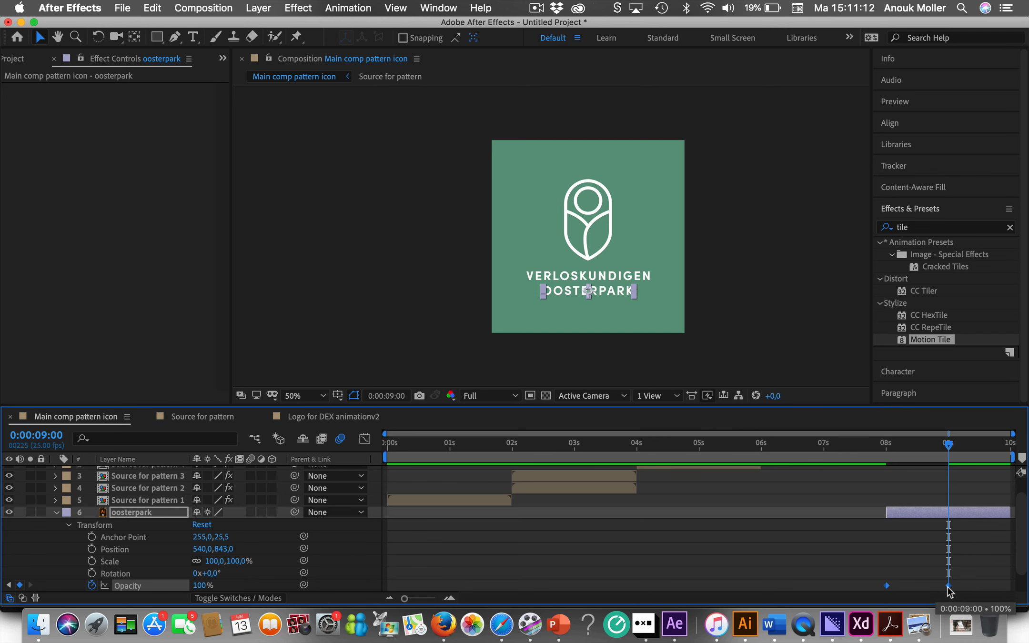
right_click(948, 587)
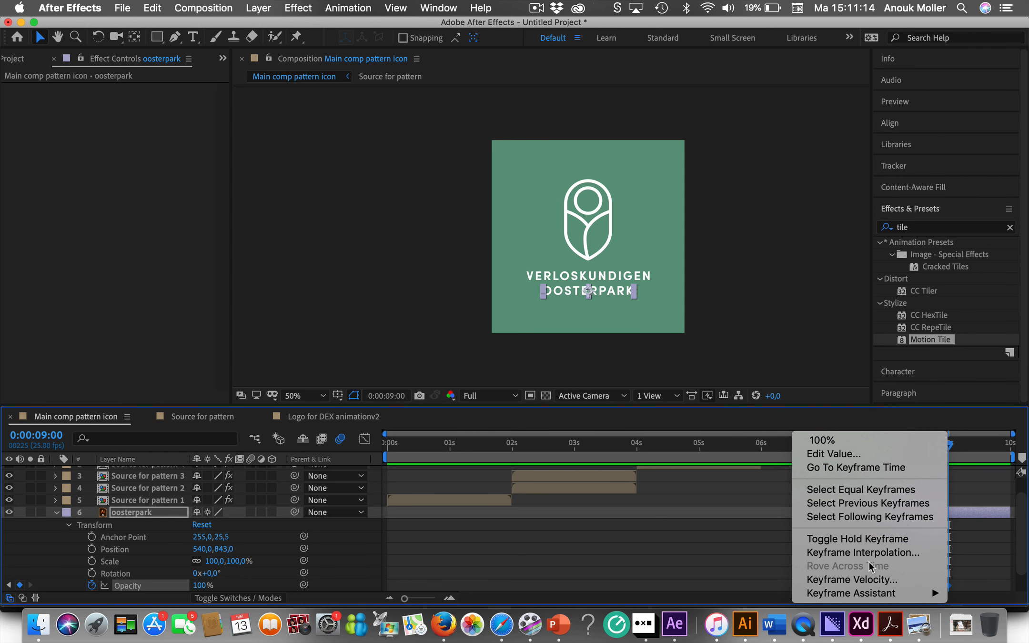
mouse_move(866, 597)
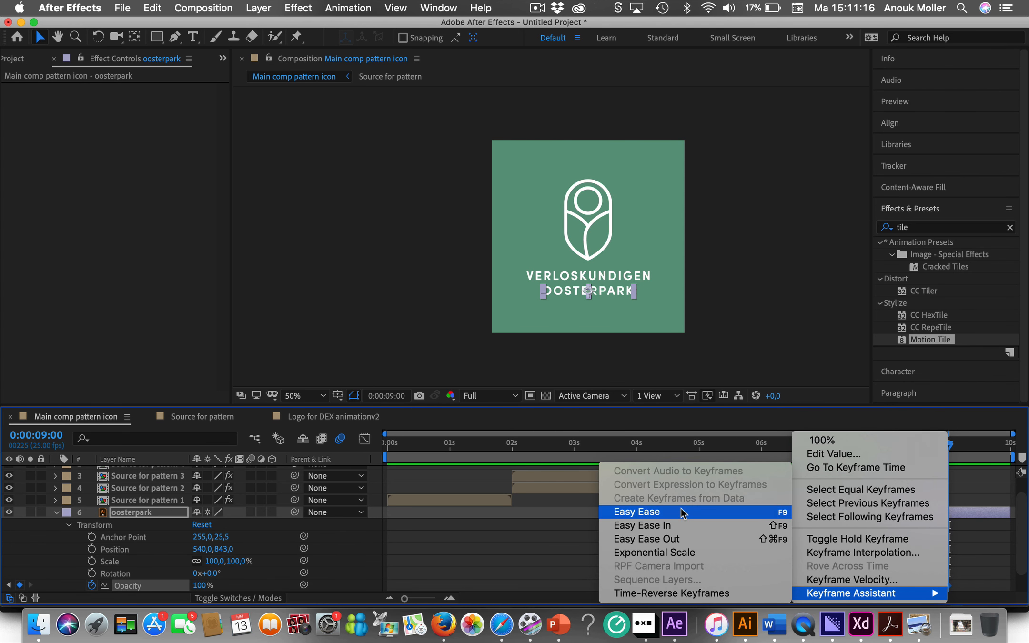
click(762, 513)
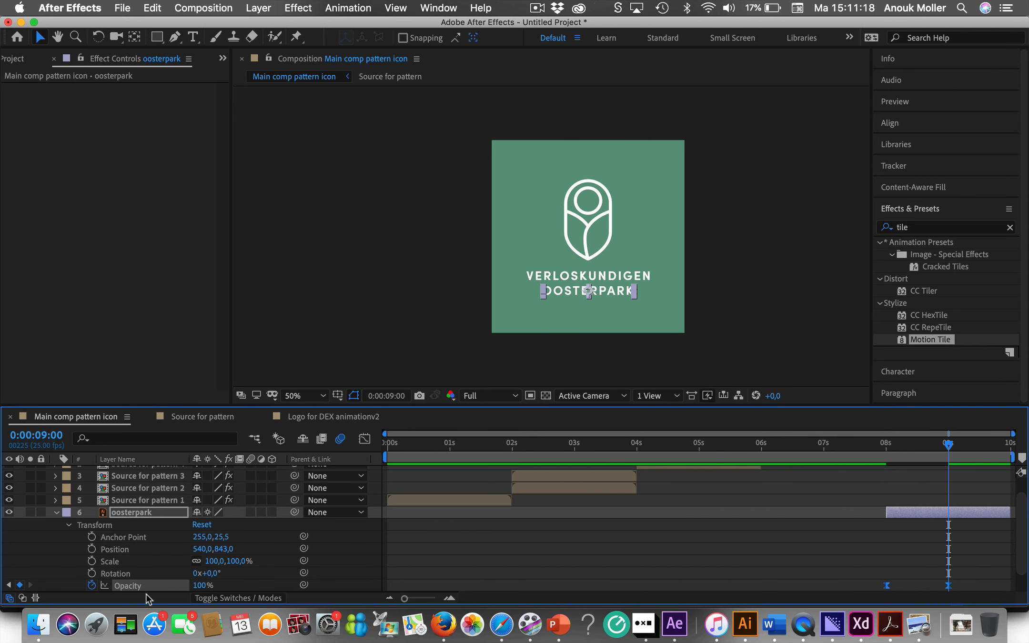
Keyframe the verloskundigen layer's Opacity from 0% at 0:00:08:00 to 100% at 0:00:09:00
scroll(86, 522, down, 2)
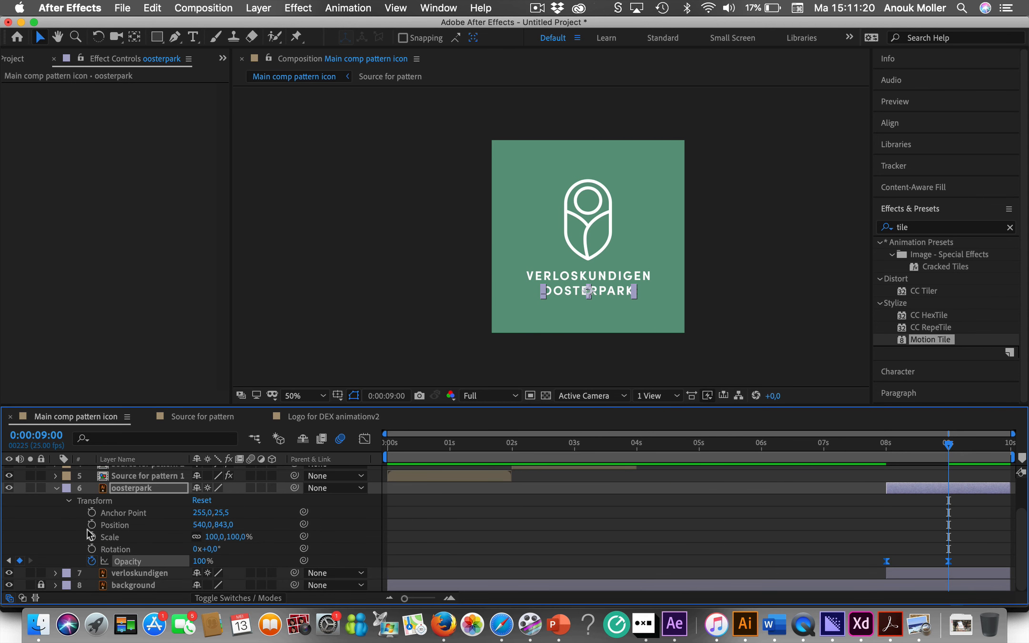
click(57, 573)
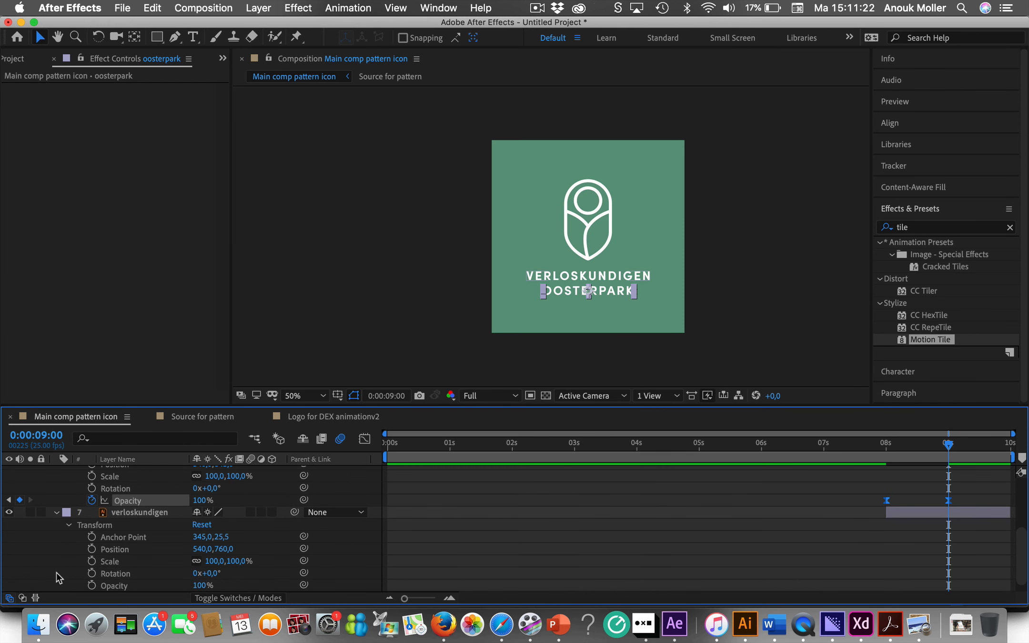
click(164, 513)
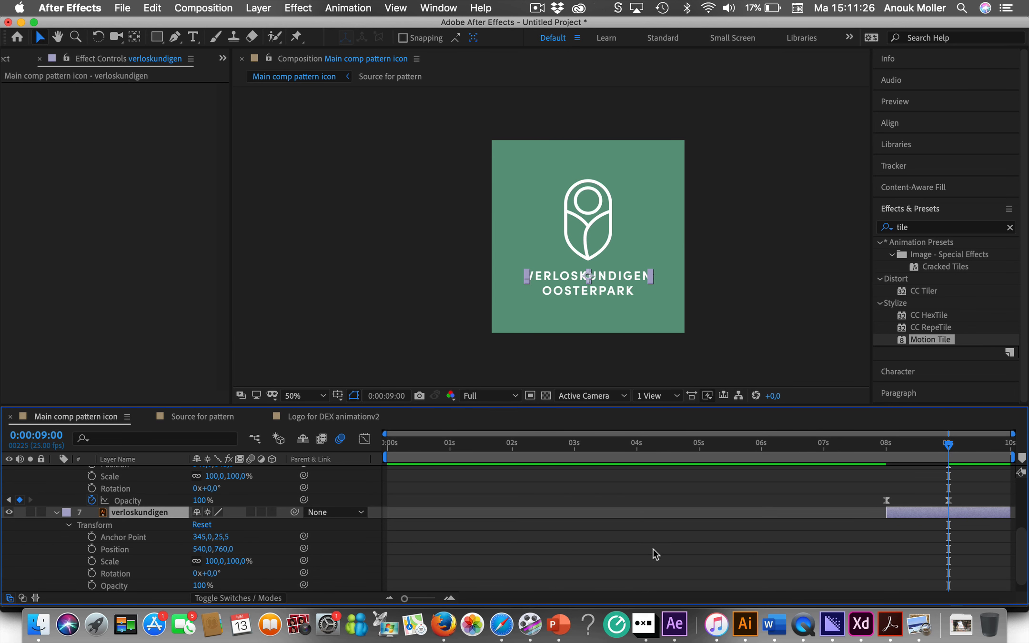
click(121, 588)
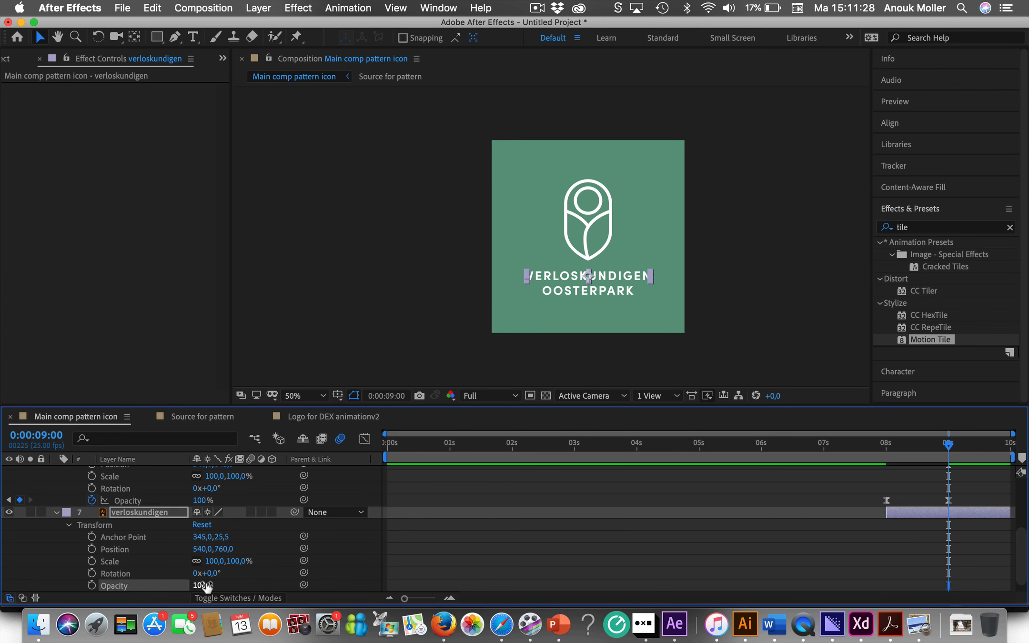
click(91, 585)
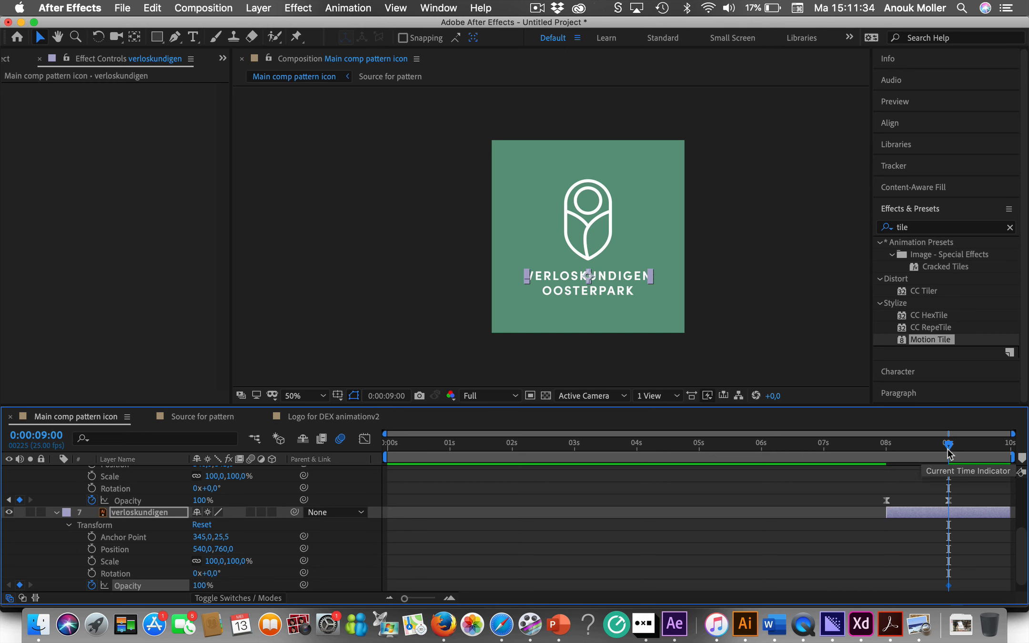
key(super+z)
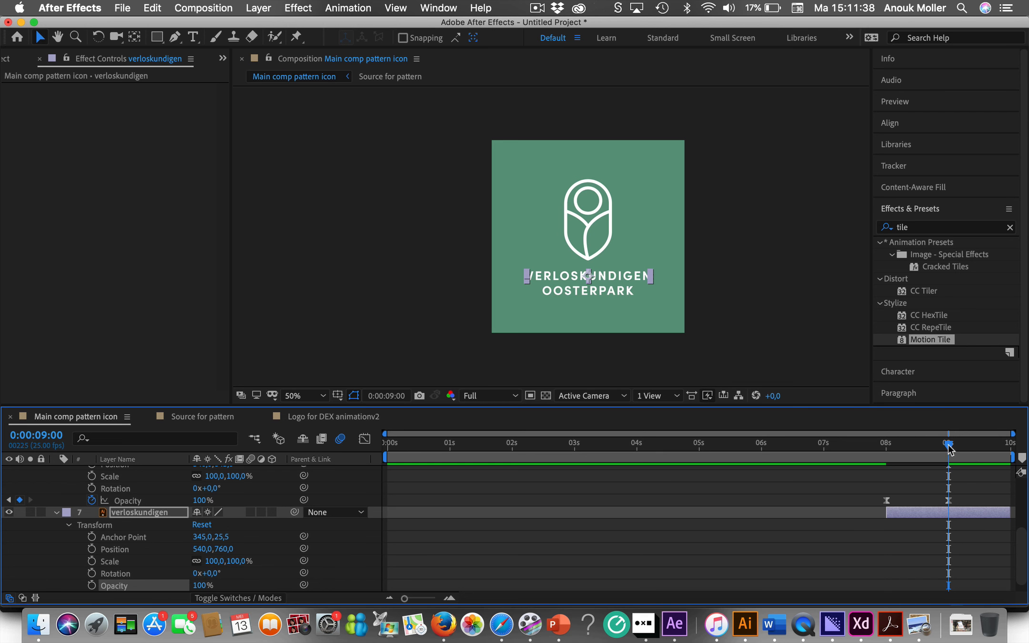
drag(948, 446, 886, 455)
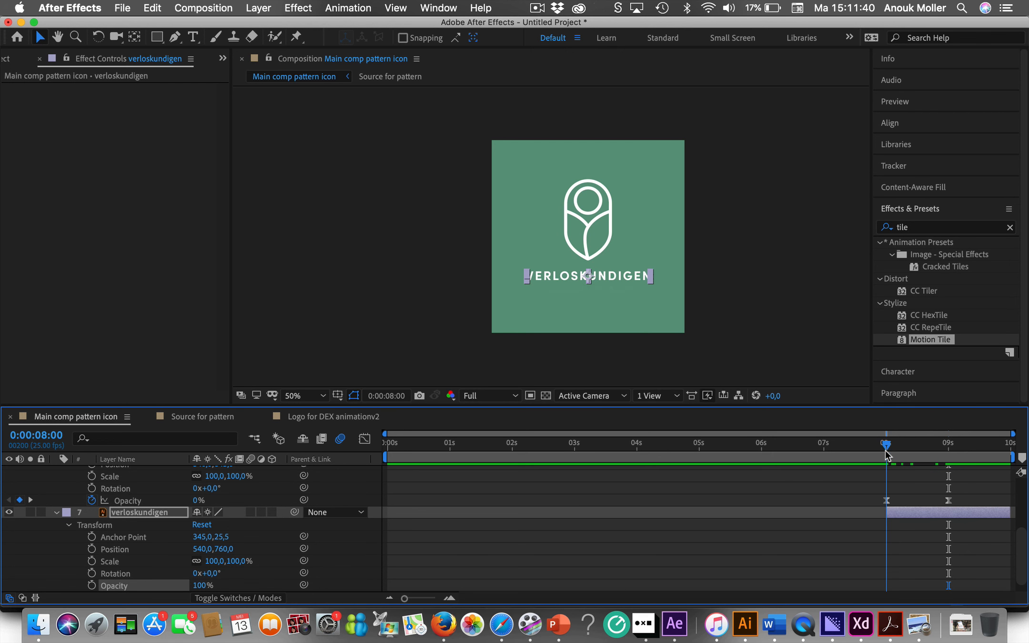
click(92, 586)
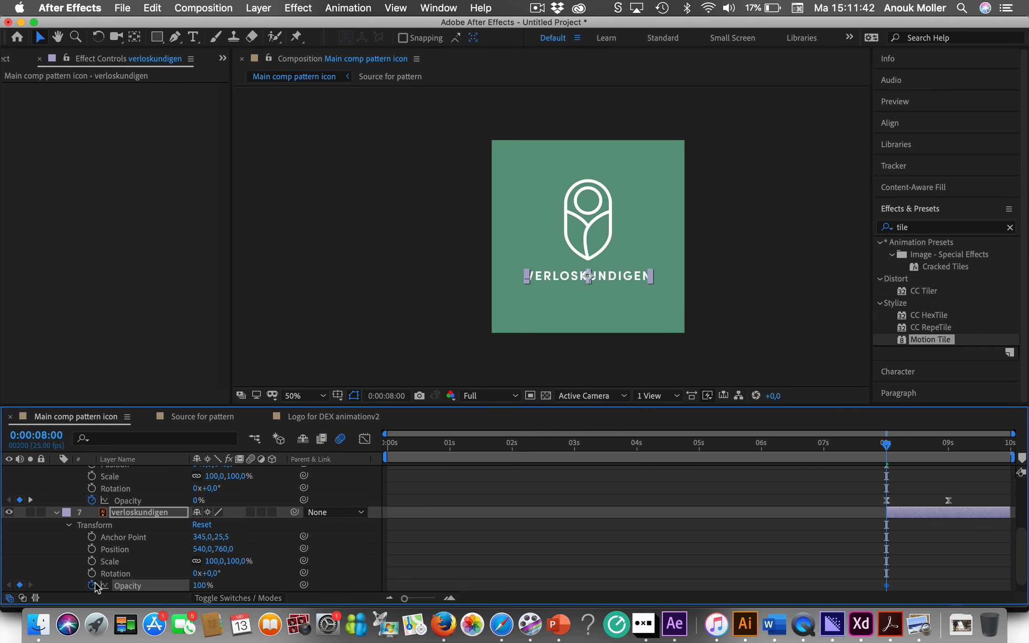
drag(201, 585, 101, 587)
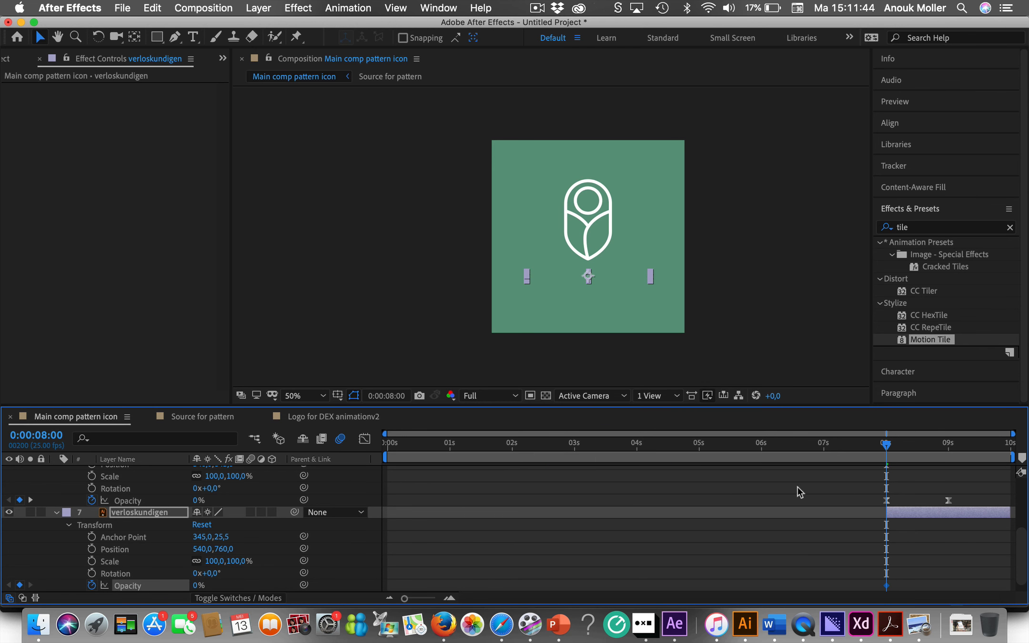
drag(884, 448, 948, 445)
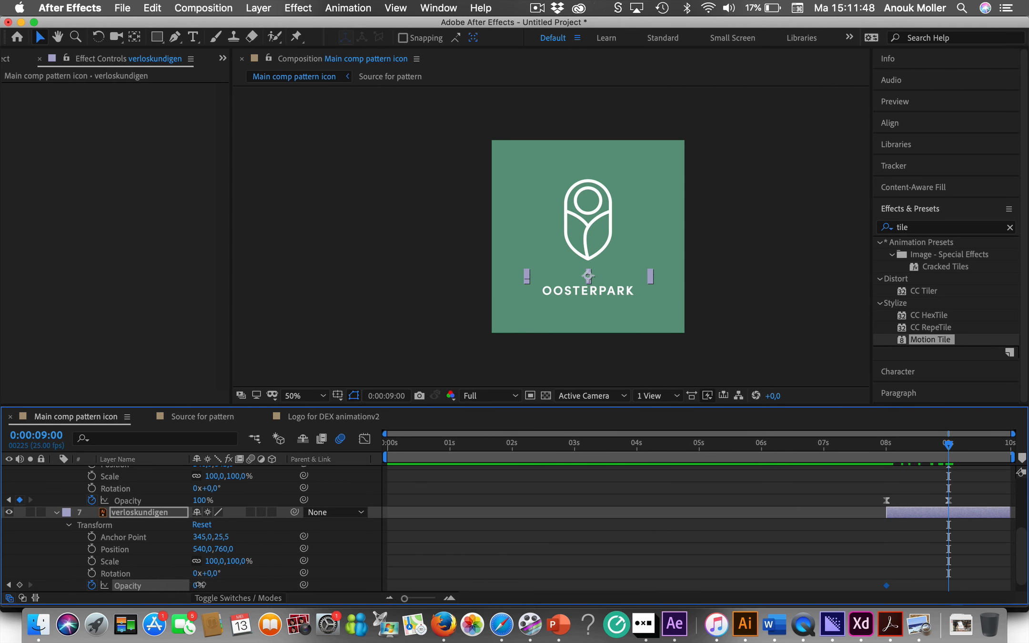
drag(196, 585, 413, 574)
Apply Easy Ease to both Opacity keyframes of the verloskundigen layer and preview the animation from 0:00:05:13
click(976, 583)
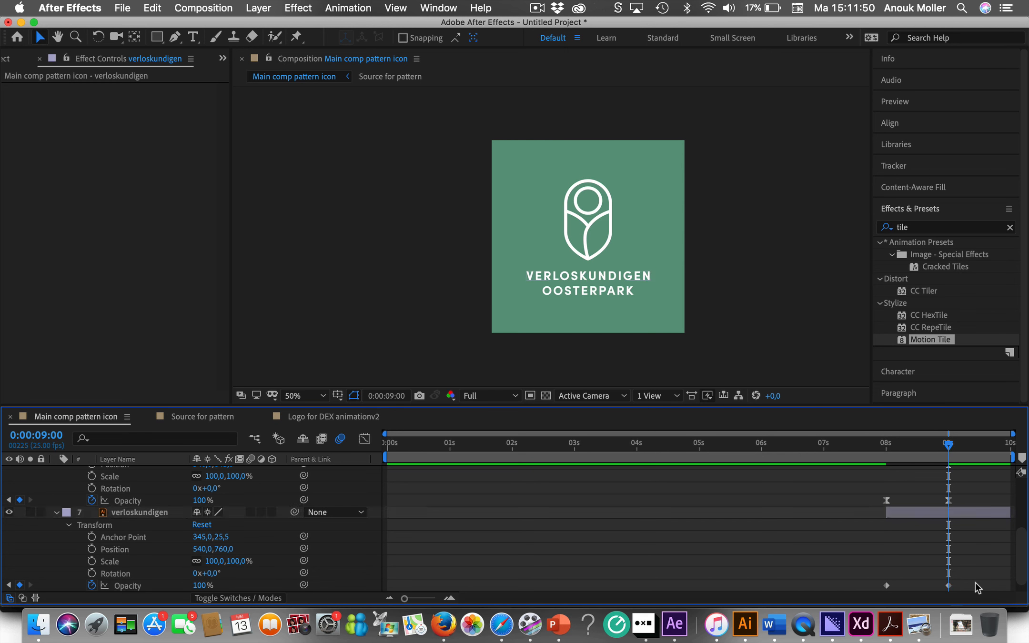
drag(975, 583, 855, 585)
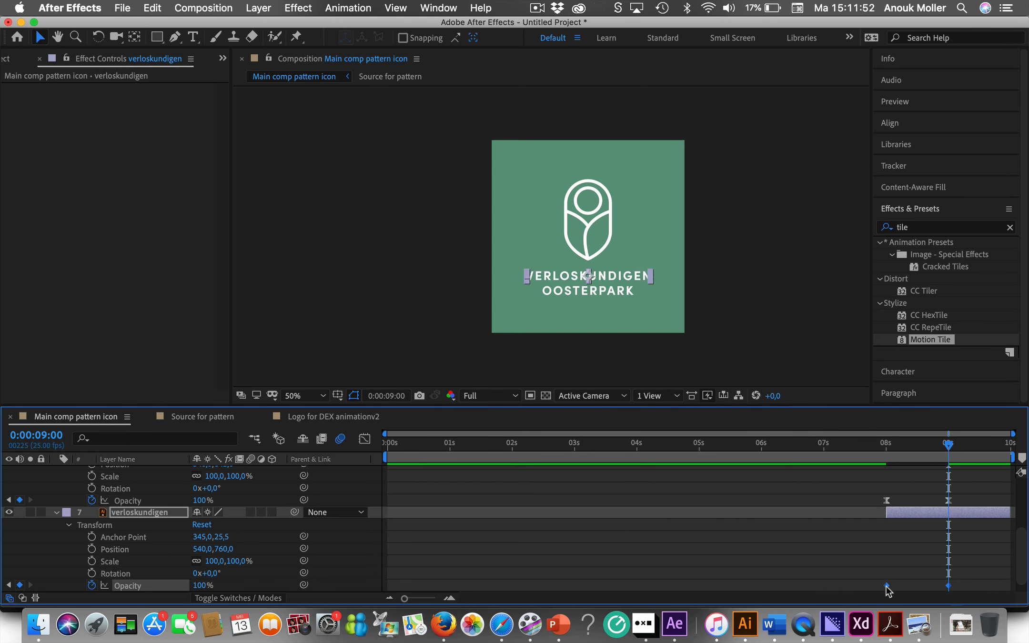
right_click(886, 586)
mouse_move(835, 593)
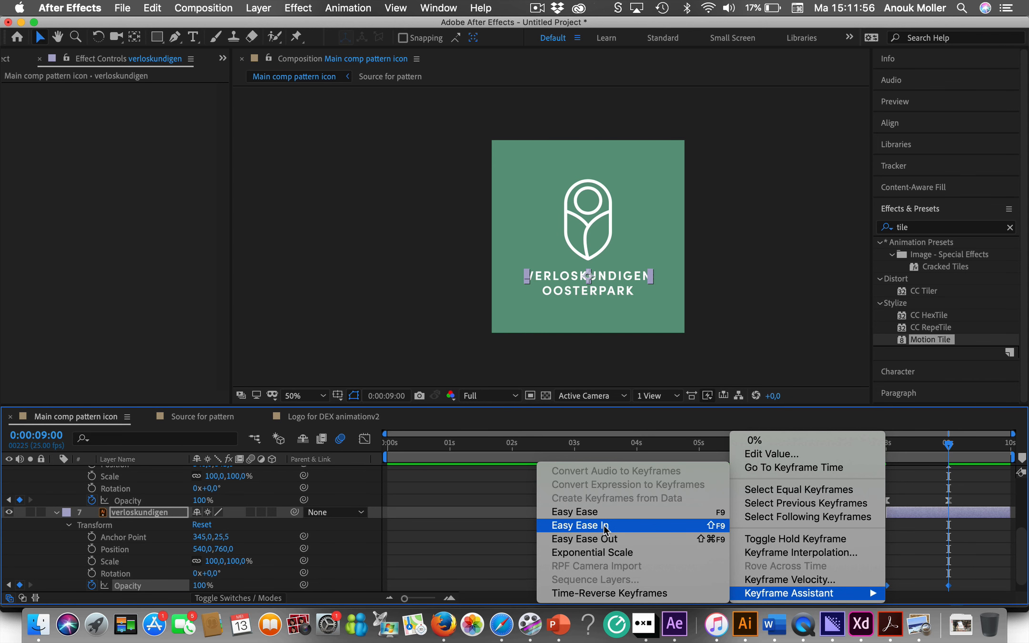
click(602, 513)
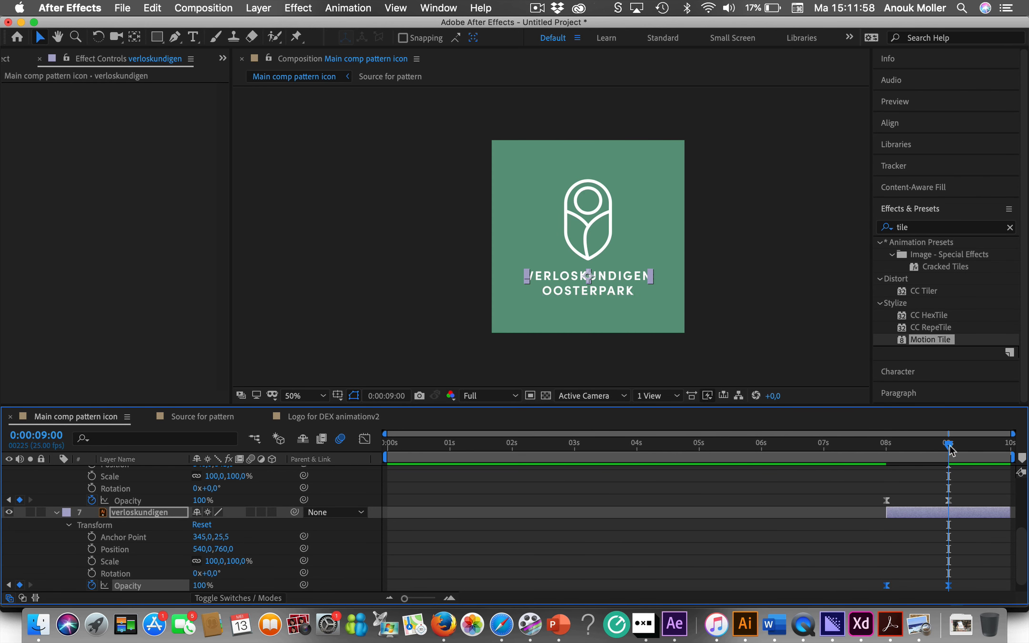
drag(948, 448, 730, 463)
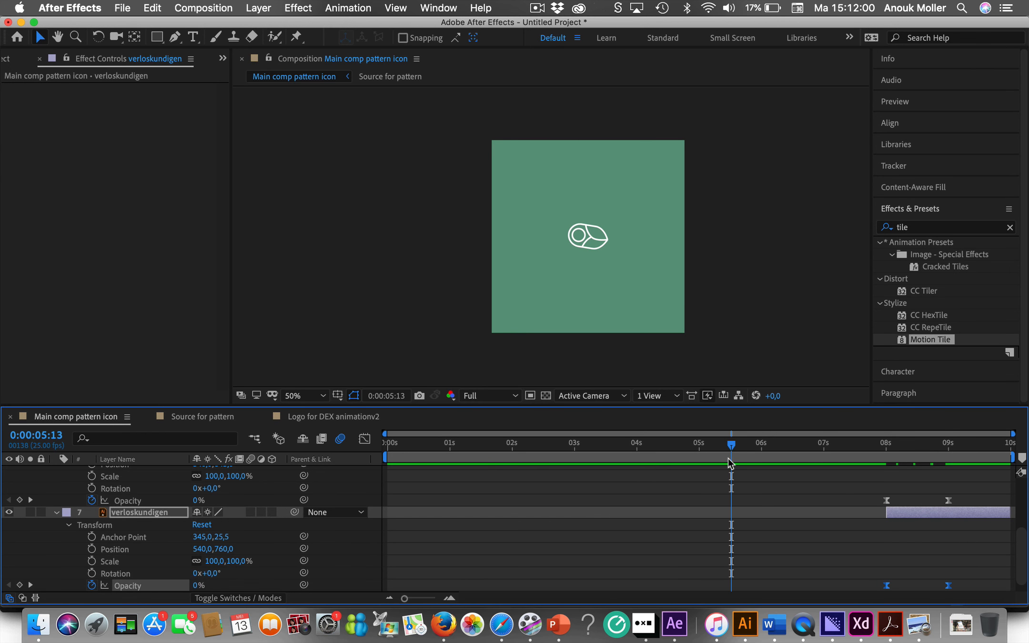
key(space)
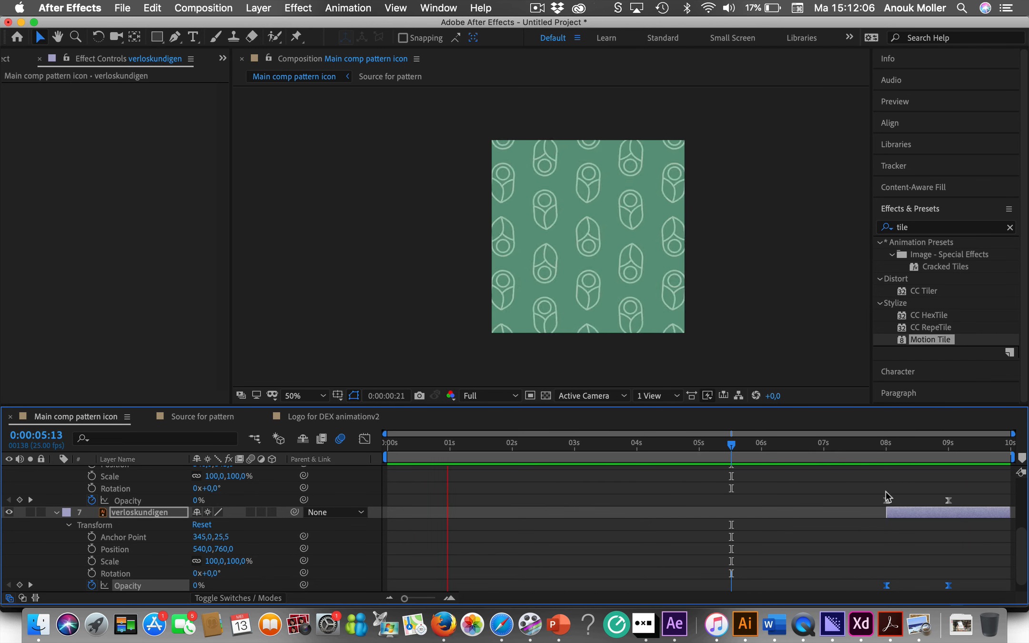
Stop the preview and extend the logo icon layer's end to the end of the composition
key(space)
scroll(748, 560, up, 4)
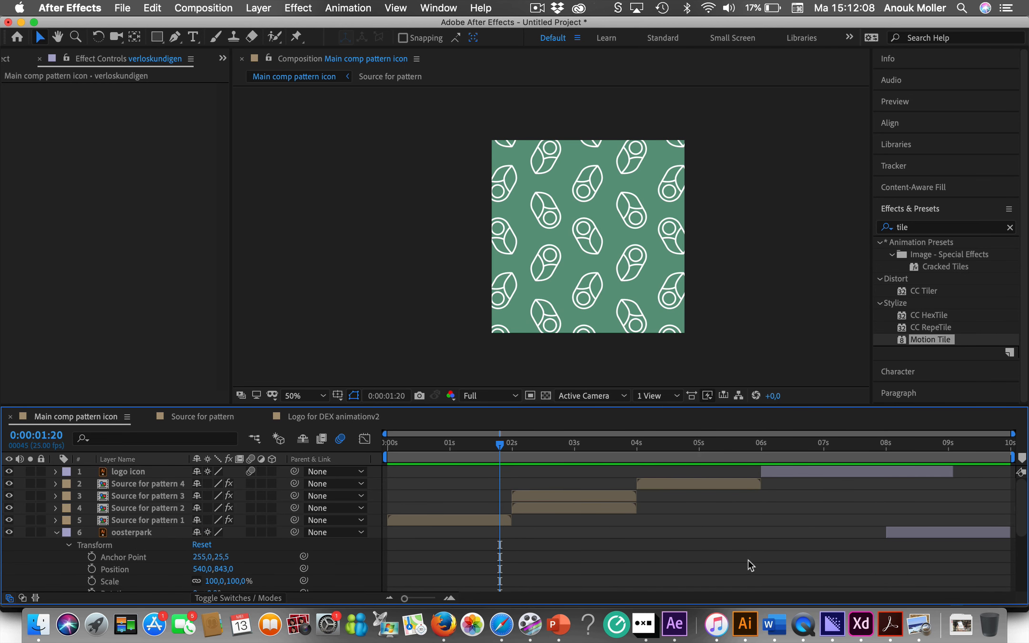
click(842, 471)
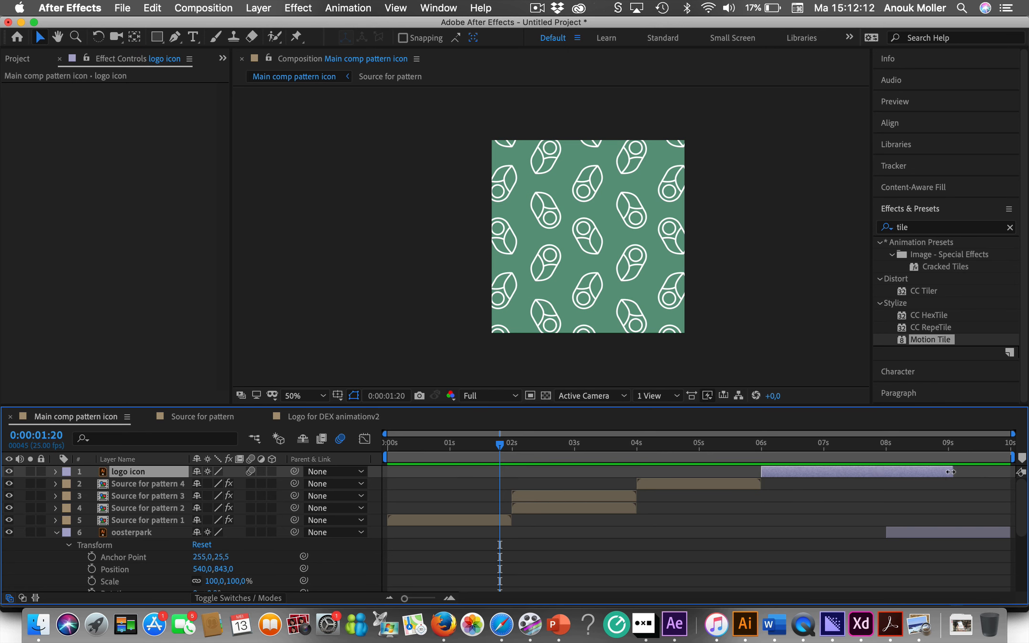
drag(952, 471, 1020, 472)
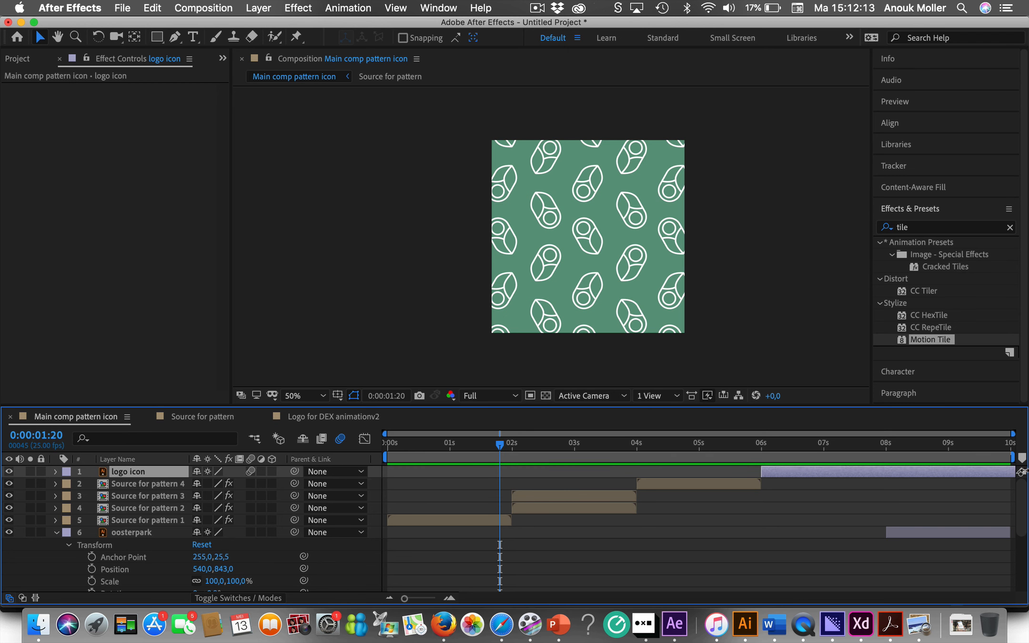
Preview the animation from 0:00:00:00 to check the pattern and its transition to the single icon
click(717, 459)
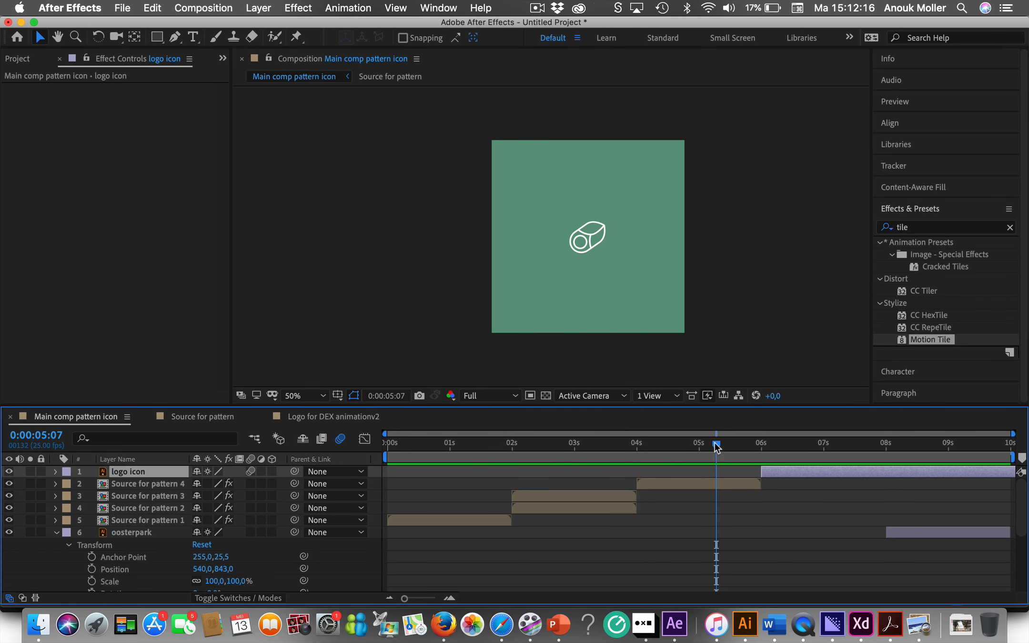
drag(715, 443, 363, 449)
key(space)
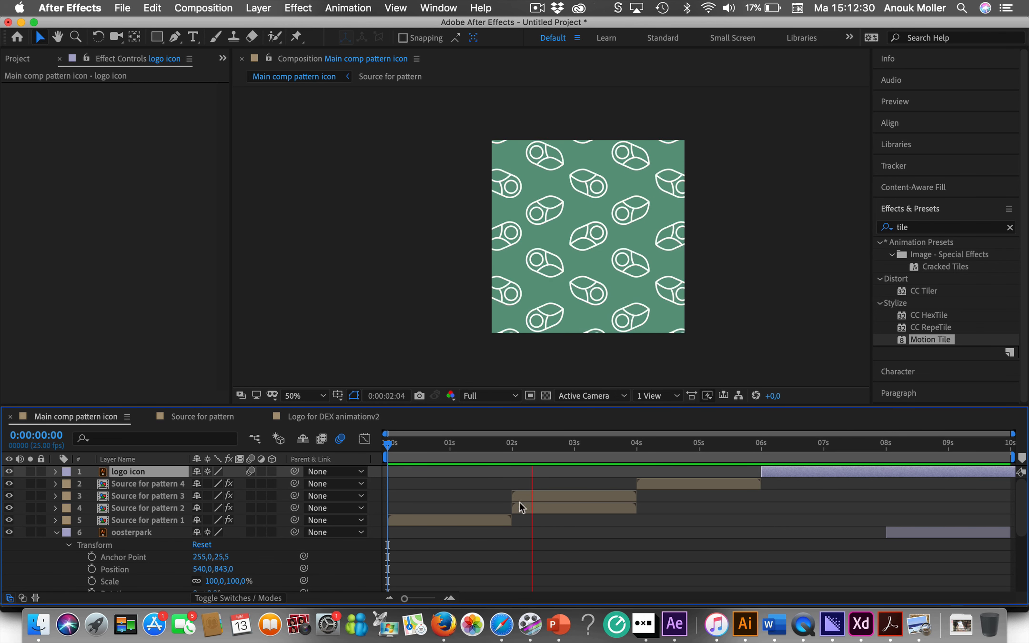
key(space)
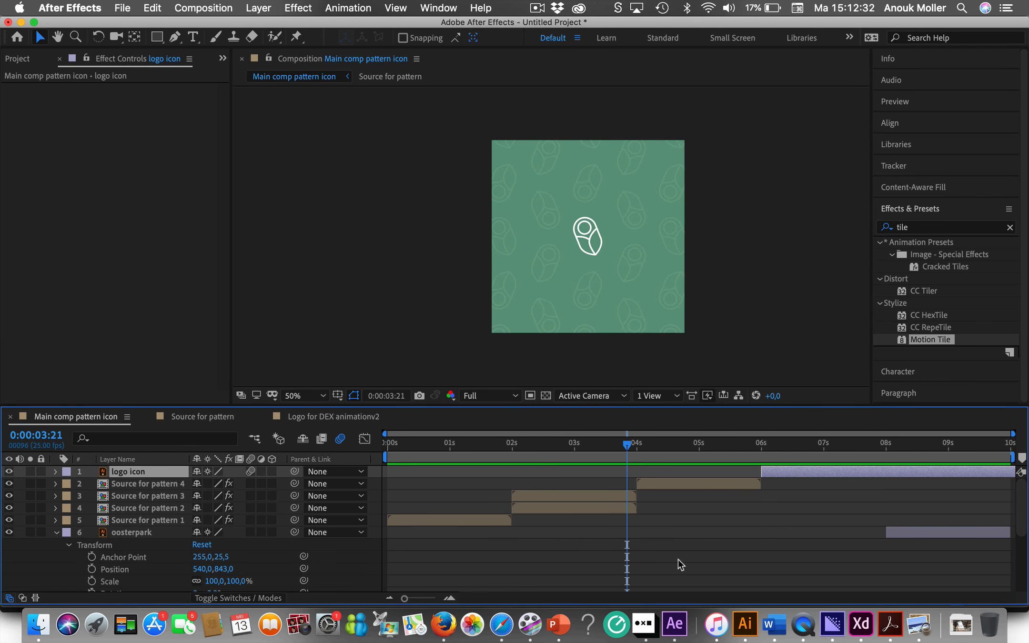
Collapse the properties of the oosterpark and verloskundigen layers in the timeline
click(56, 532)
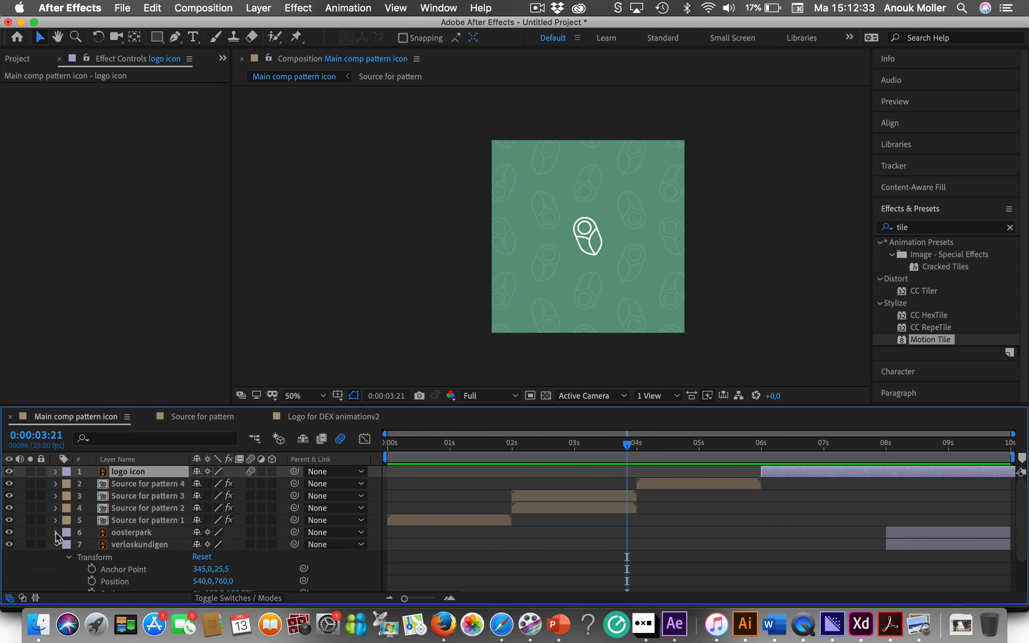
click(146, 533)
click(145, 544)
click(148, 531)
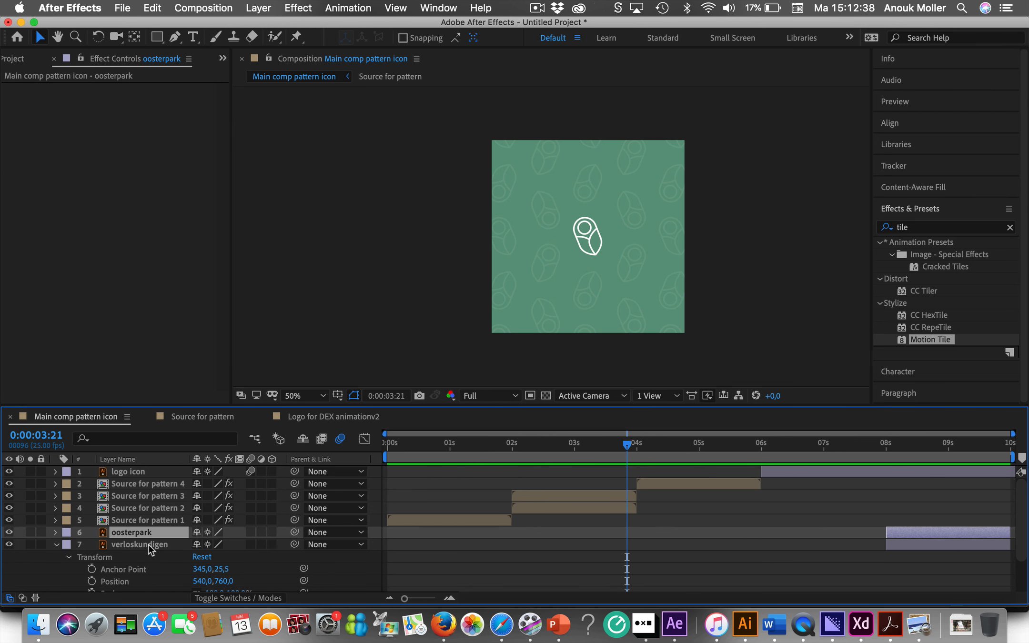
click(151, 549)
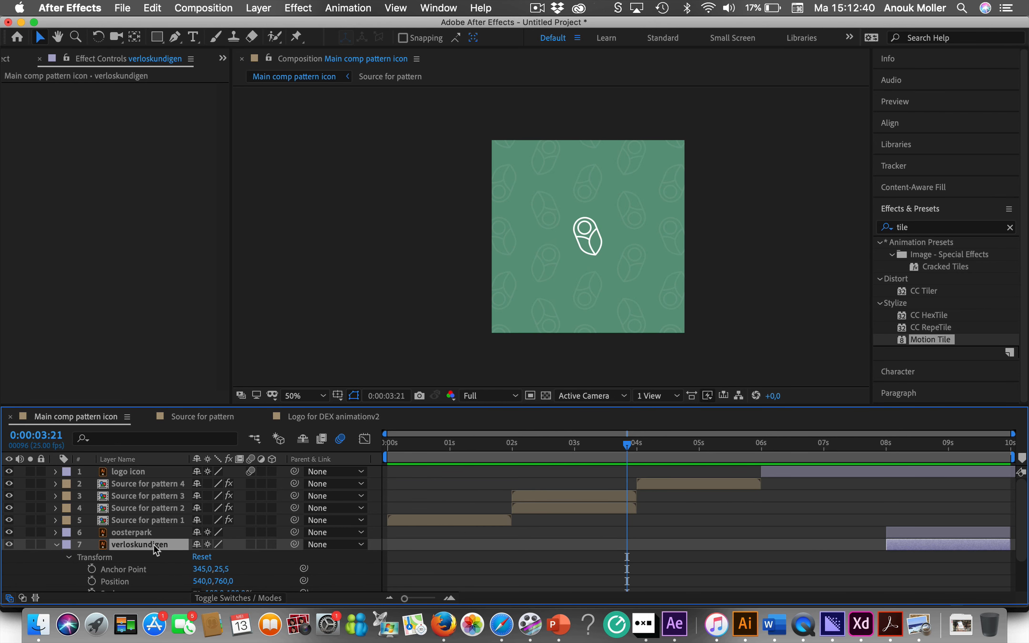
click(56, 544)
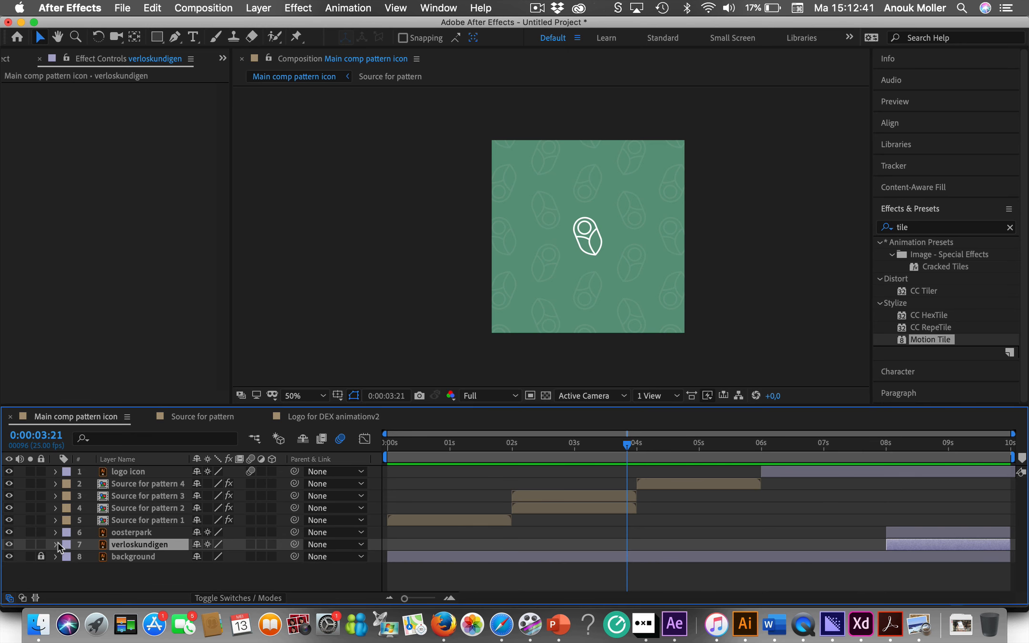
Shift the oosterpark layer in time to start at about 0:00:08:23, after the verloskundigen layer, and scrub through the result
click(151, 533)
click(143, 545)
drag(627, 447, 886, 479)
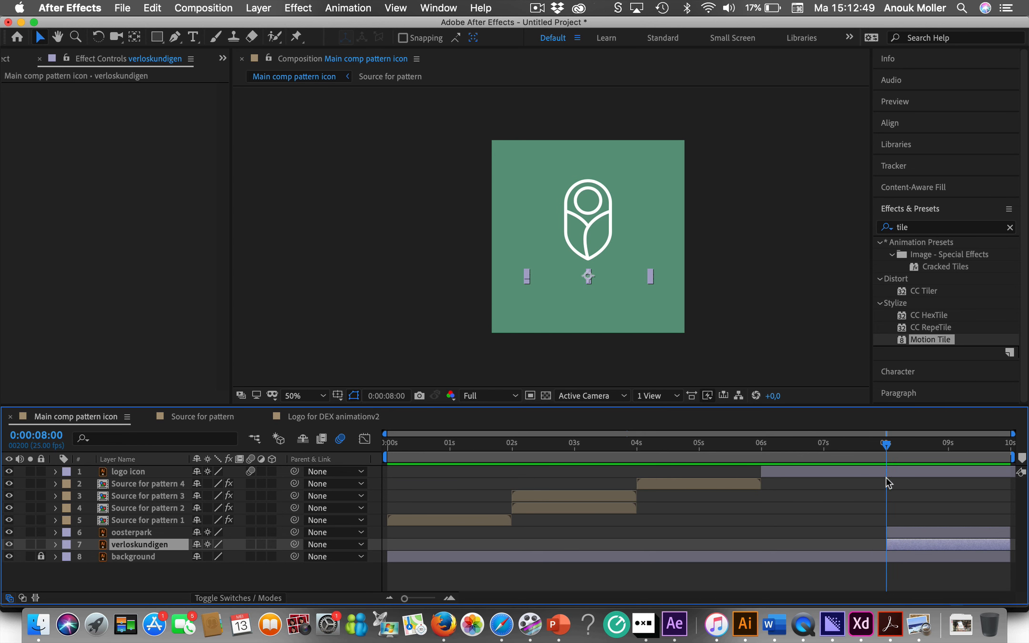
click(935, 533)
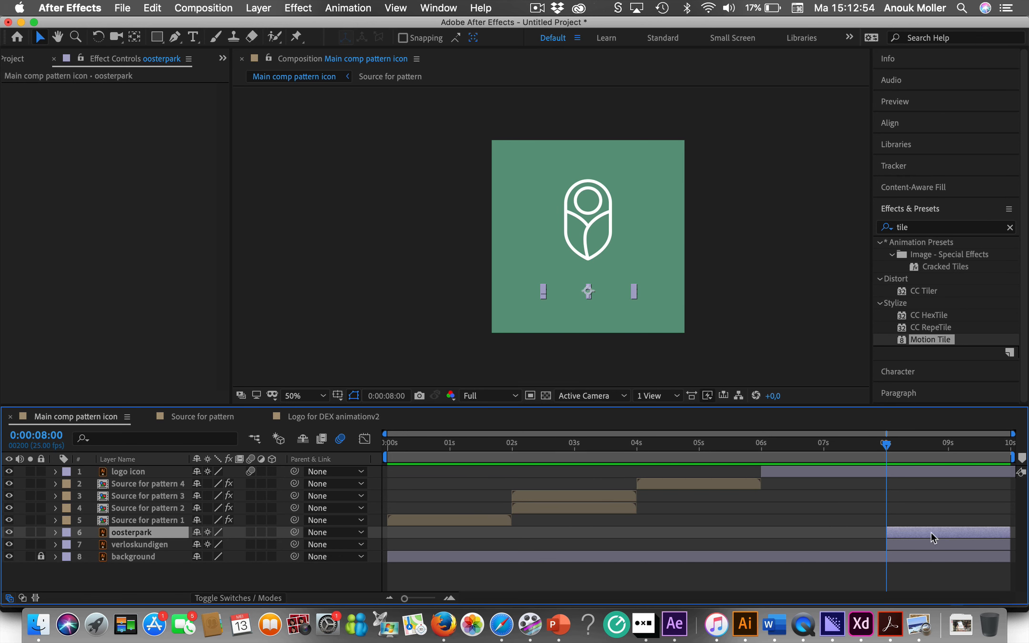
drag(912, 530, 972, 530)
drag(885, 444, 806, 445)
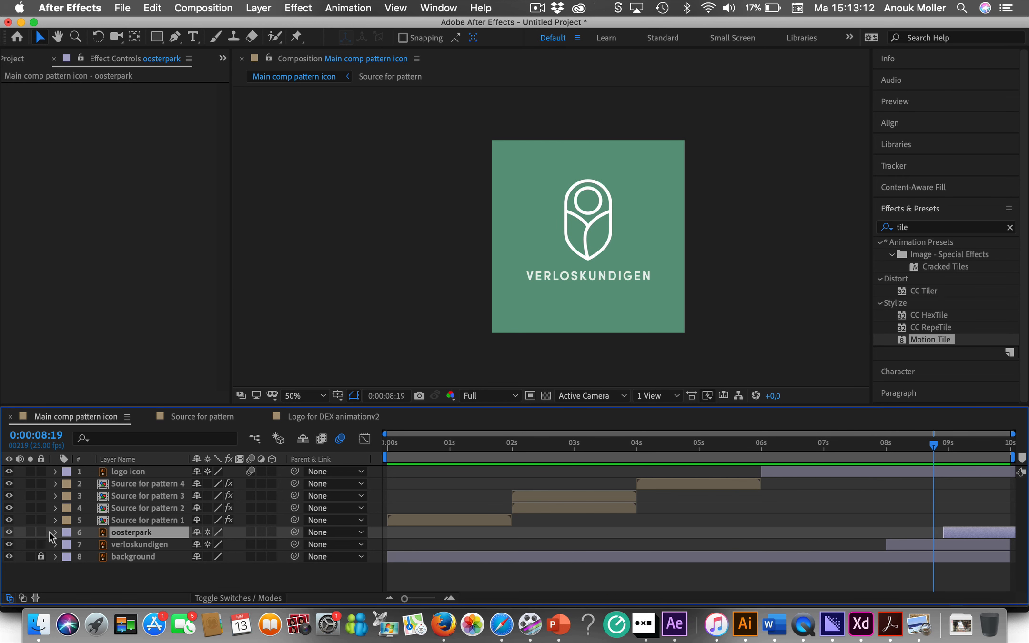
Try moving the verloskundigen text outside the canvas and back into the frame, and undo the moves
click(56, 545)
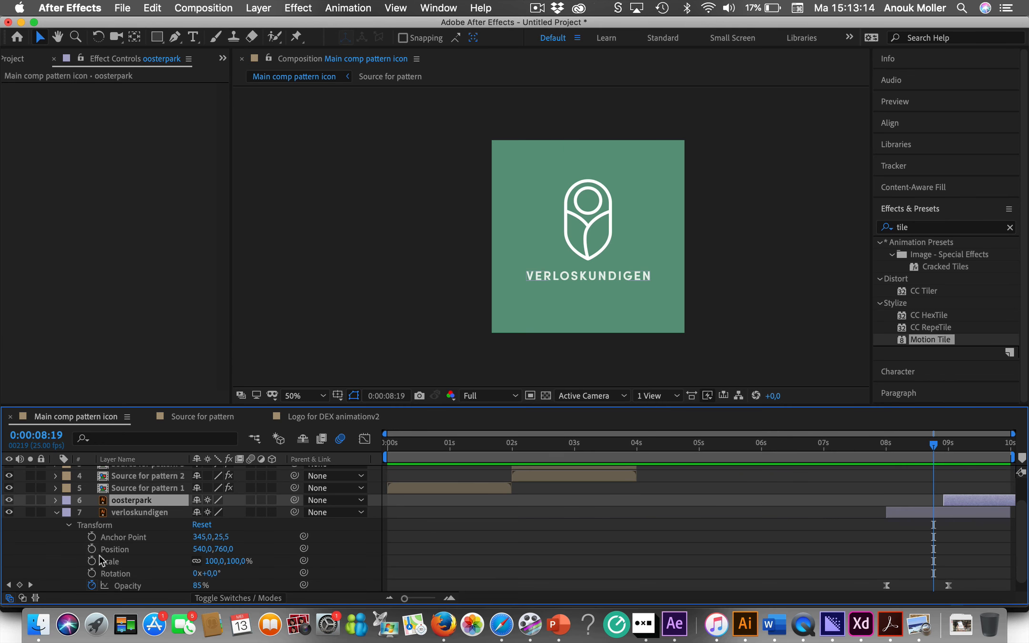
scroll(103, 561, down, 2)
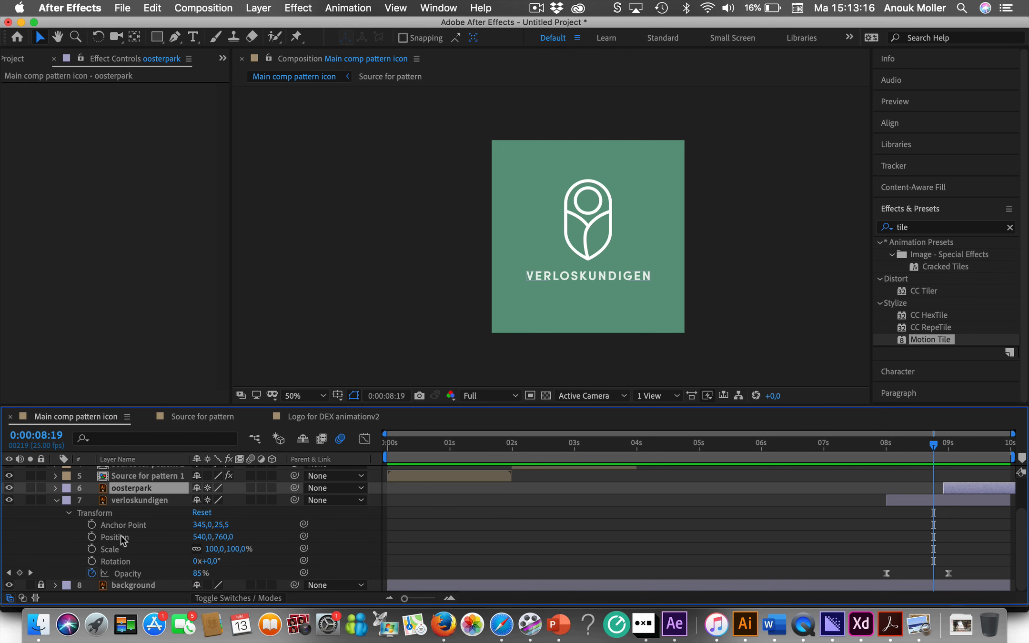
click(121, 538)
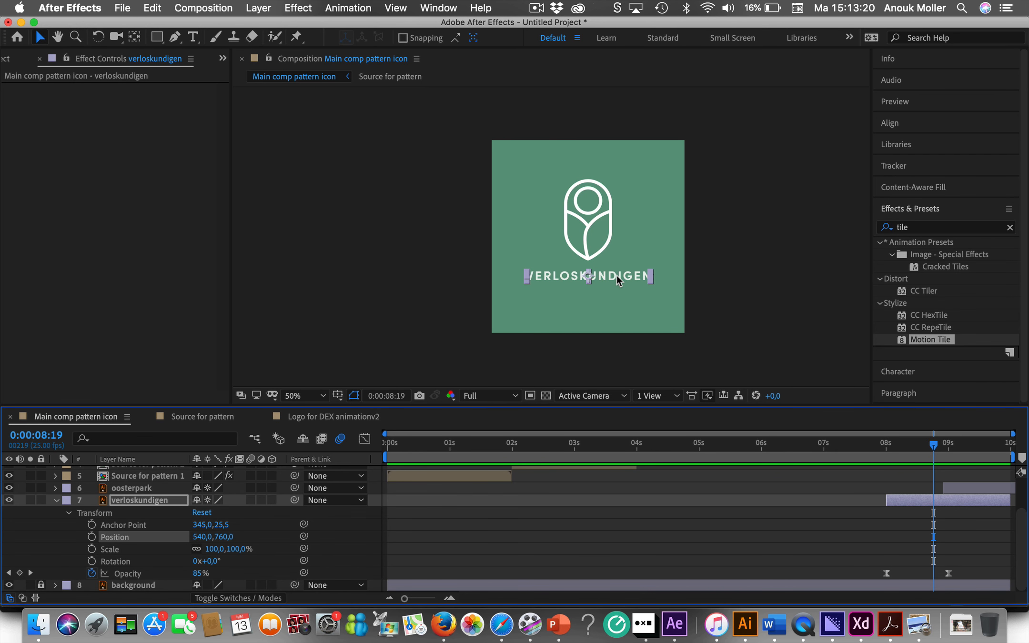
drag(606, 276, 438, 286)
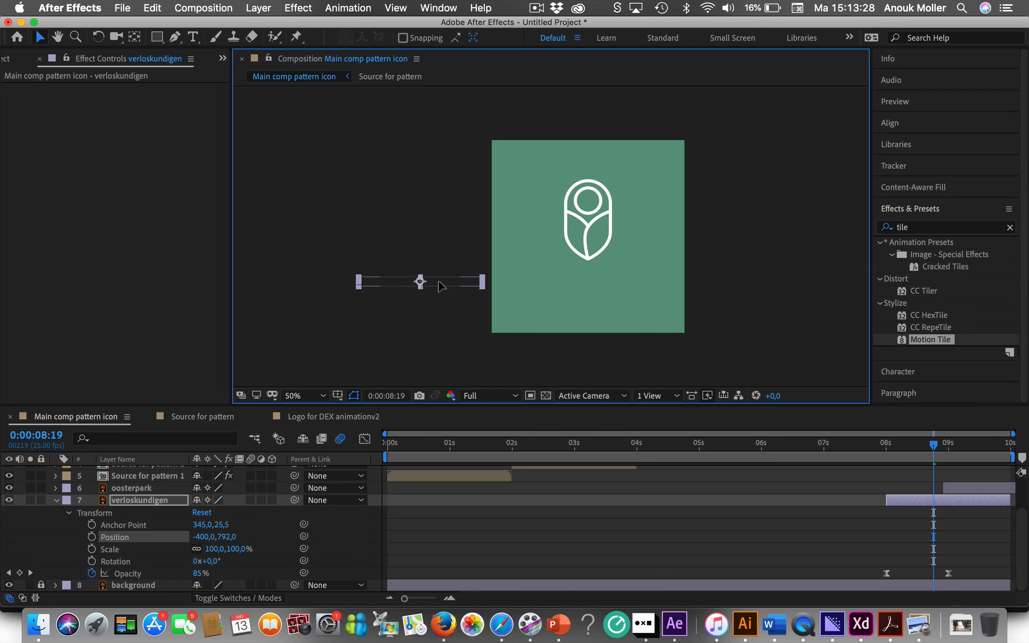
drag(439, 281, 605, 282)
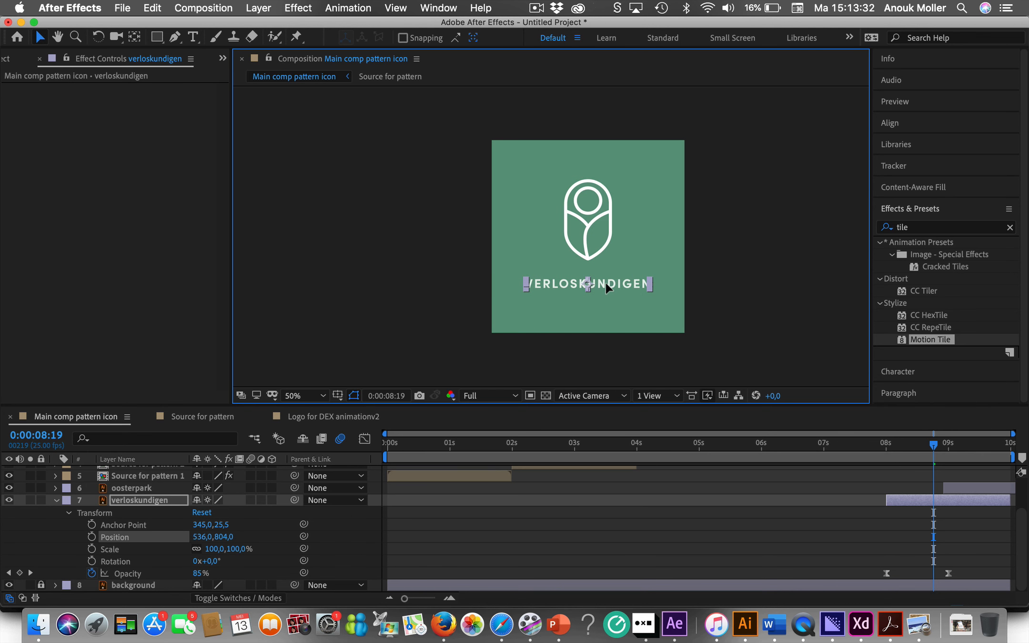
key(super+z)
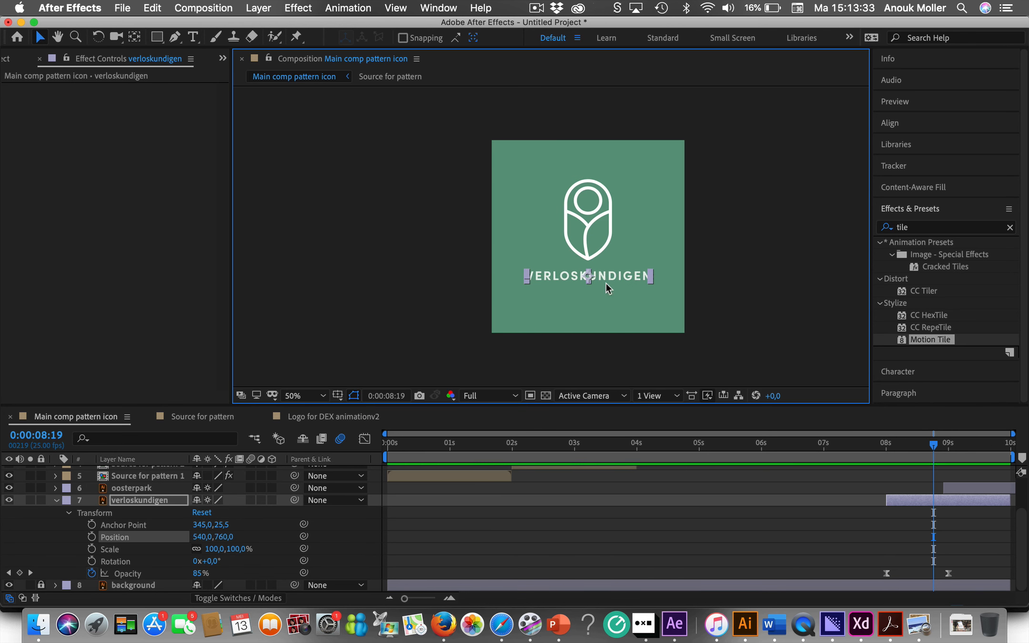
click(685, 316)
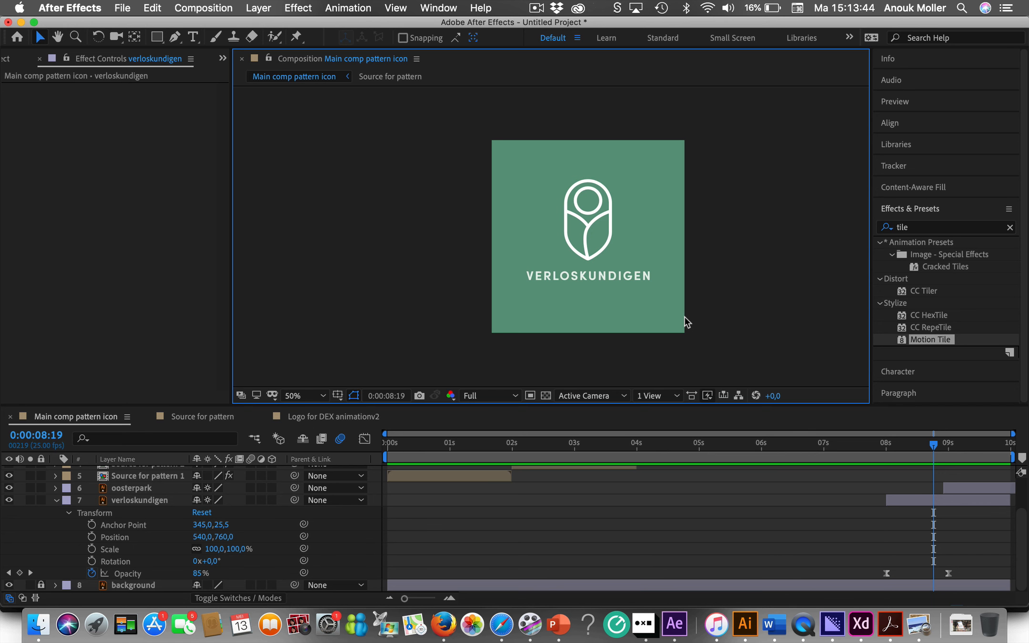
Preview the animation from 0:00:00:00 to check the icon's movement and the start of the text fade-in
click(935, 449)
drag(935, 448, 363, 473)
key(space)
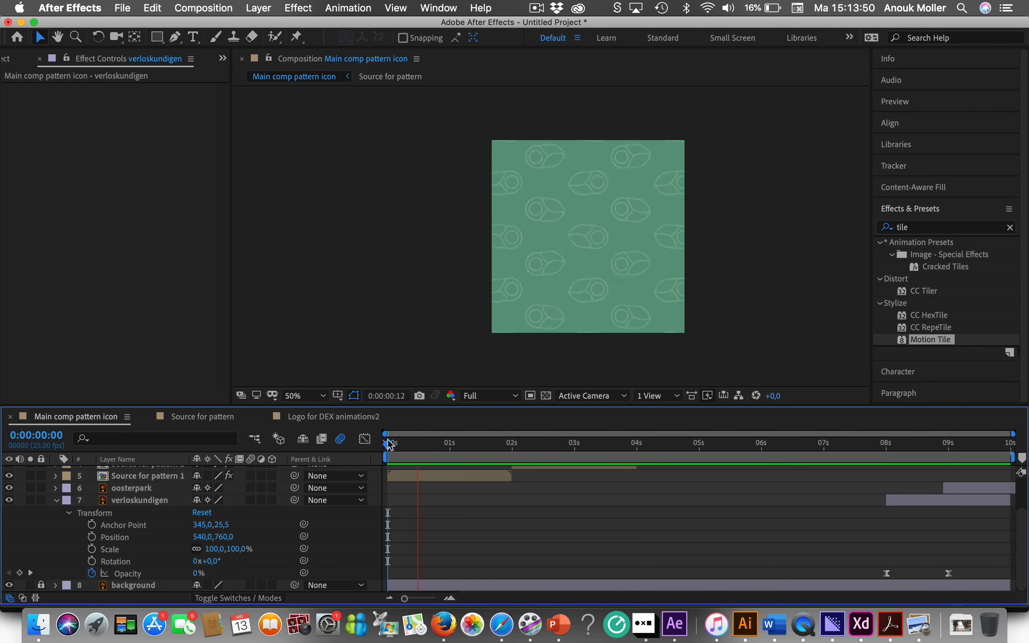
scroll(617, 491, up, 4)
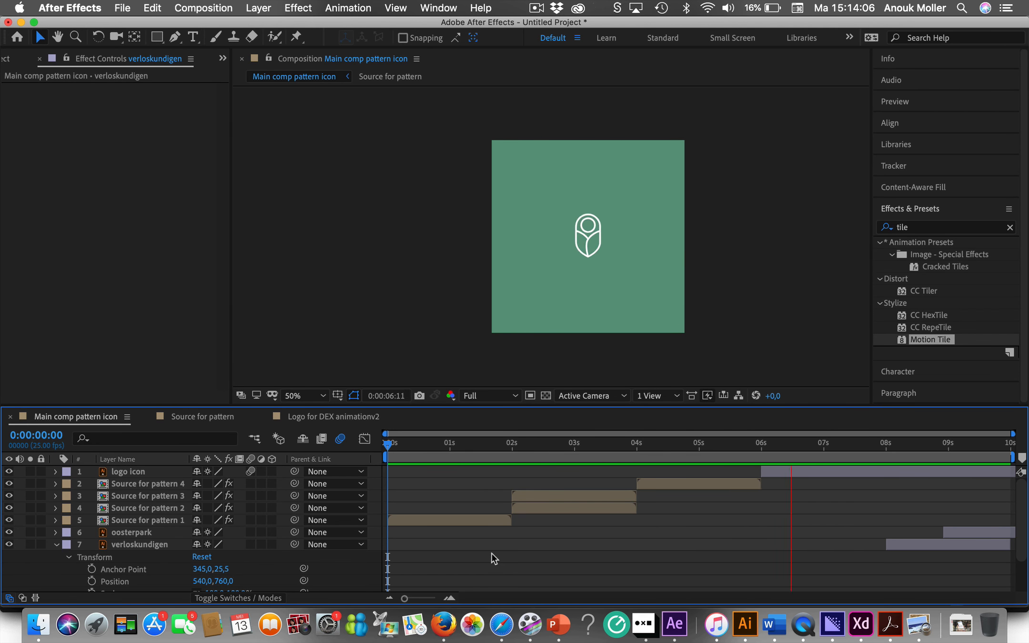
key(space)
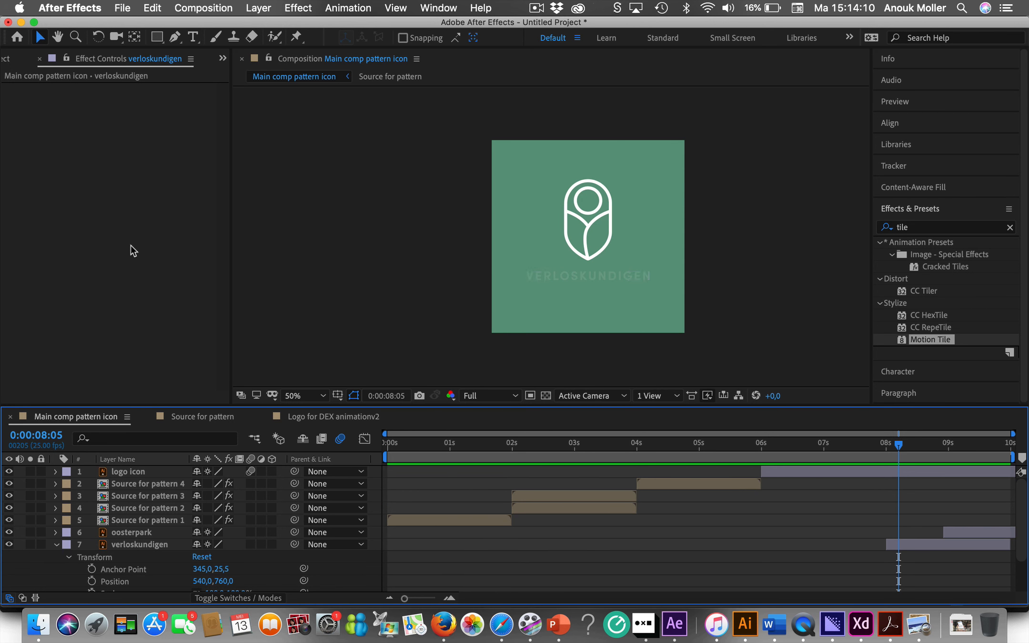
Export the Main comp pattern icon composition to the Adobe Media Encoder queue
click(124, 10)
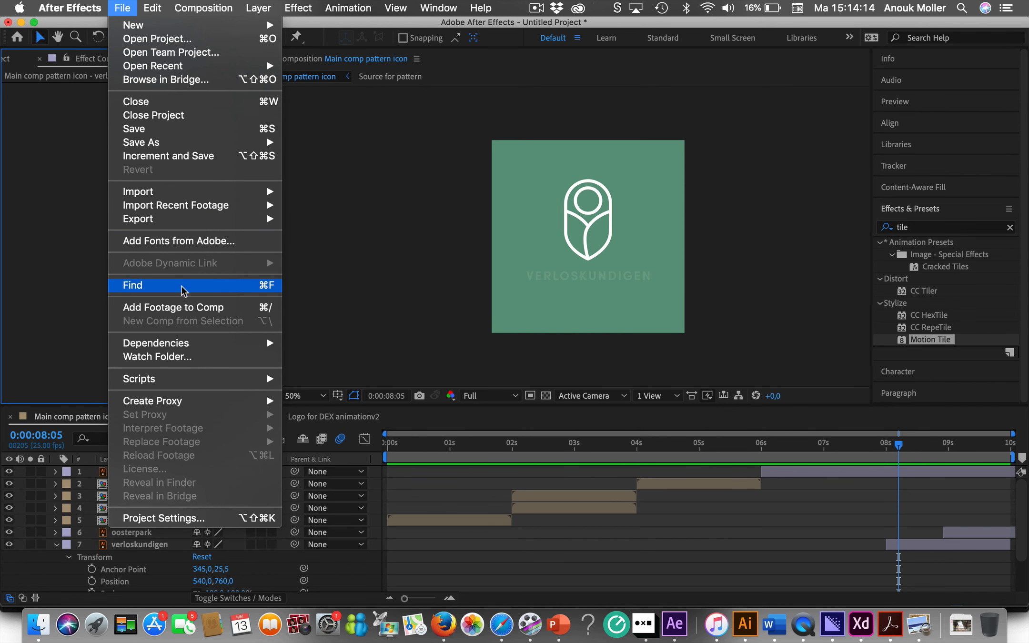
mouse_move(185, 219)
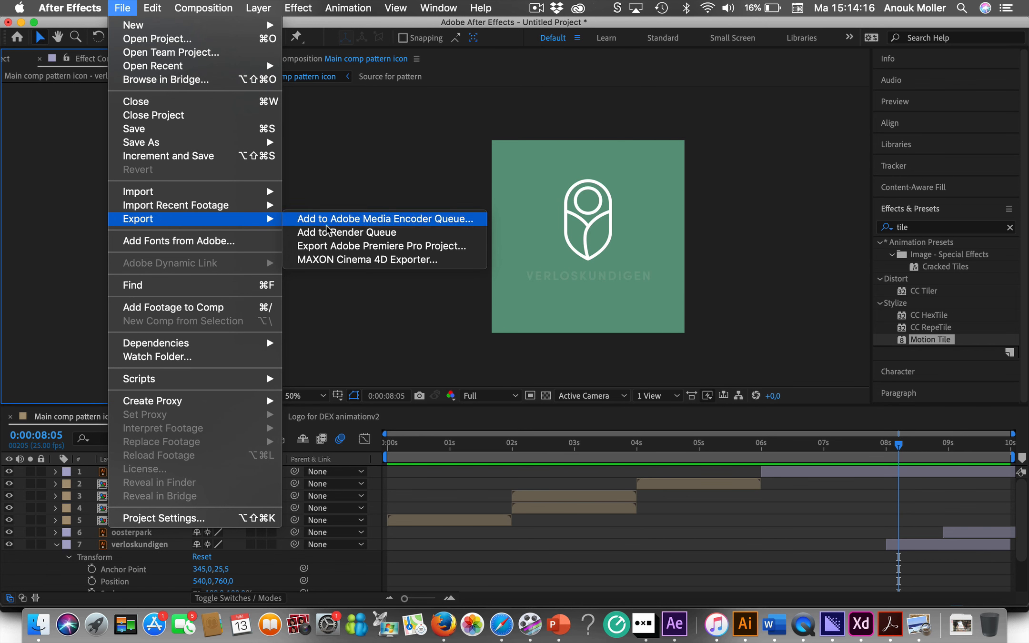
mouse_move(155, 220)
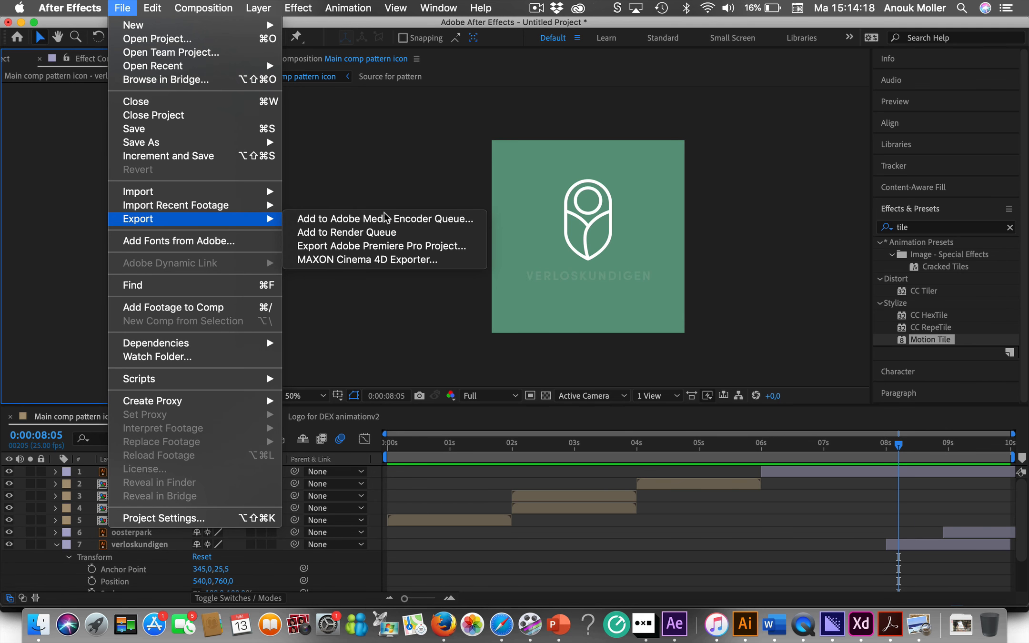
click(444, 220)
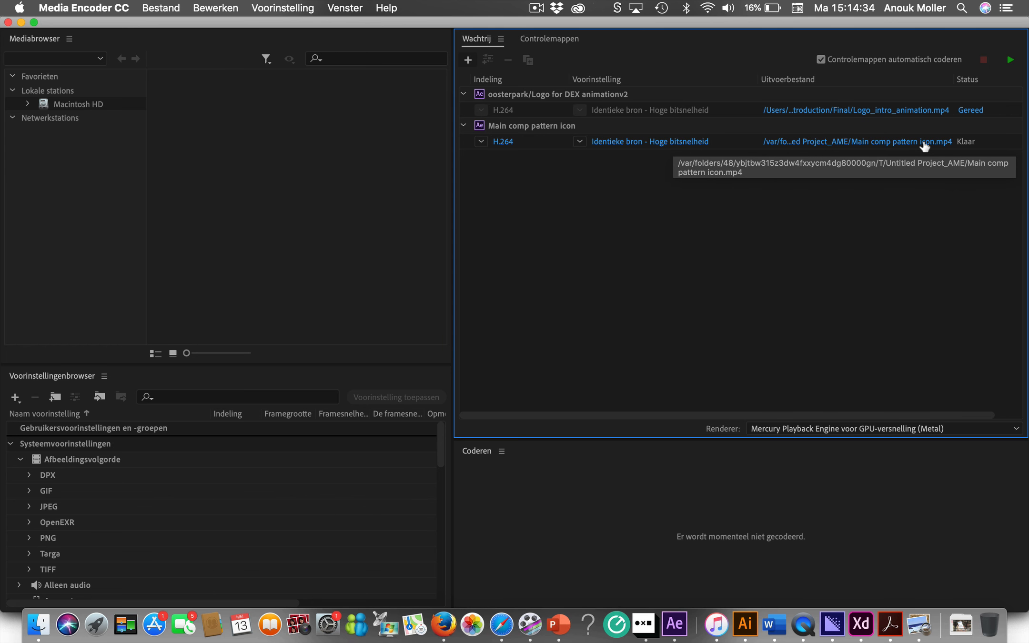
Set the output location of the Main comp pattern icon export to the Final folder inside AE_logointroduction
click(898, 142)
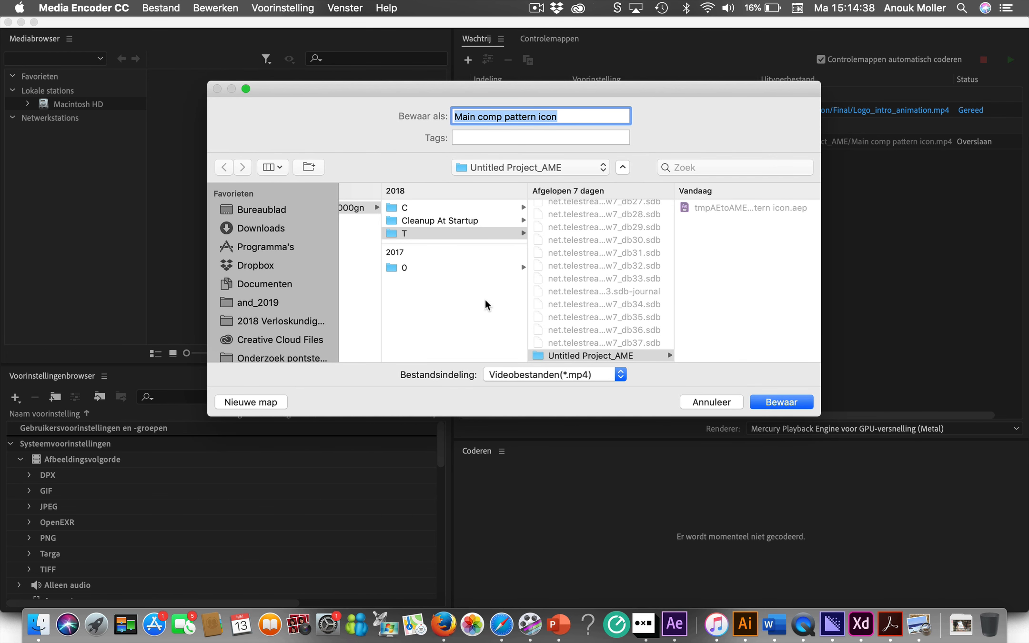
click(593, 169)
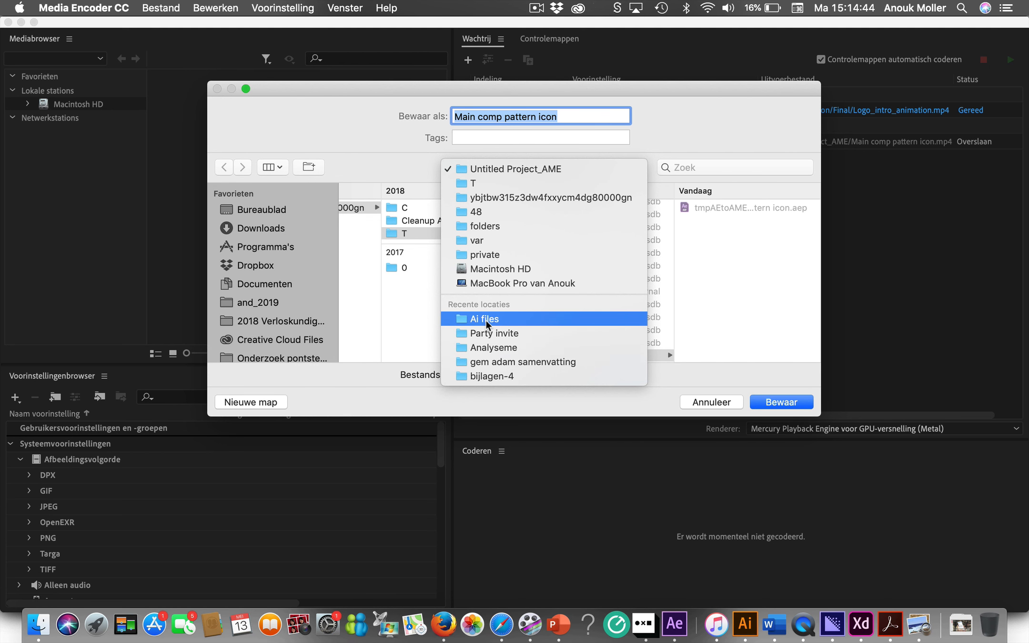
click(410, 307)
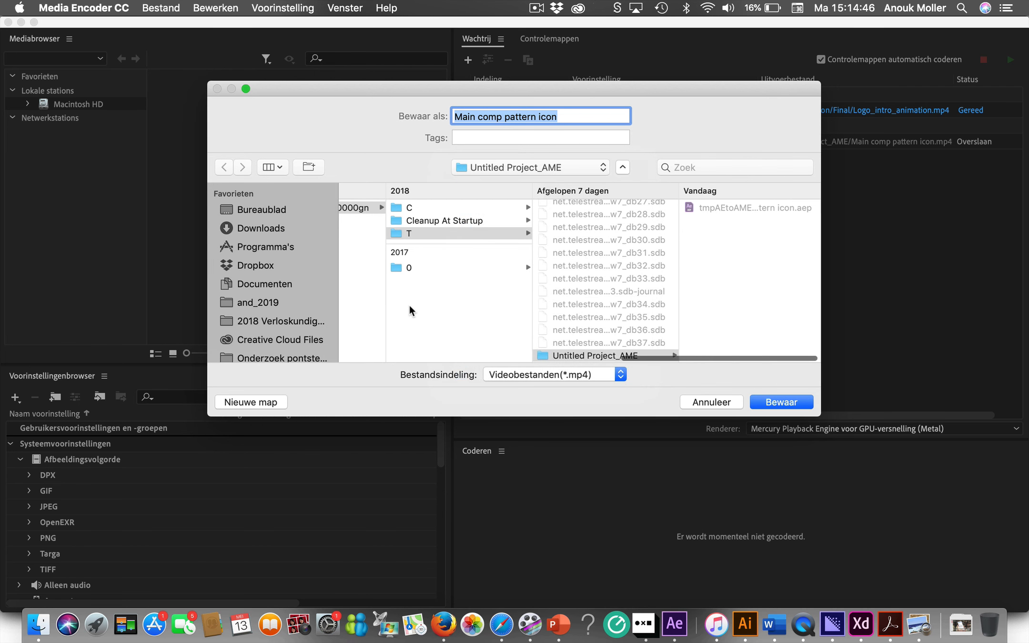
scroll(271, 318, down, 5)
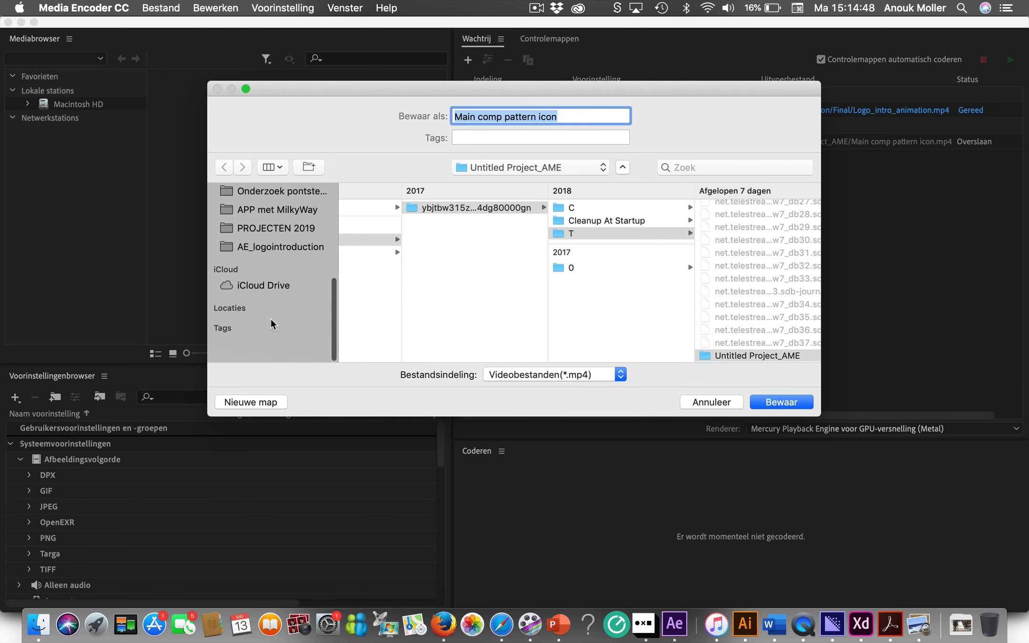
scroll(271, 323, up, 2)
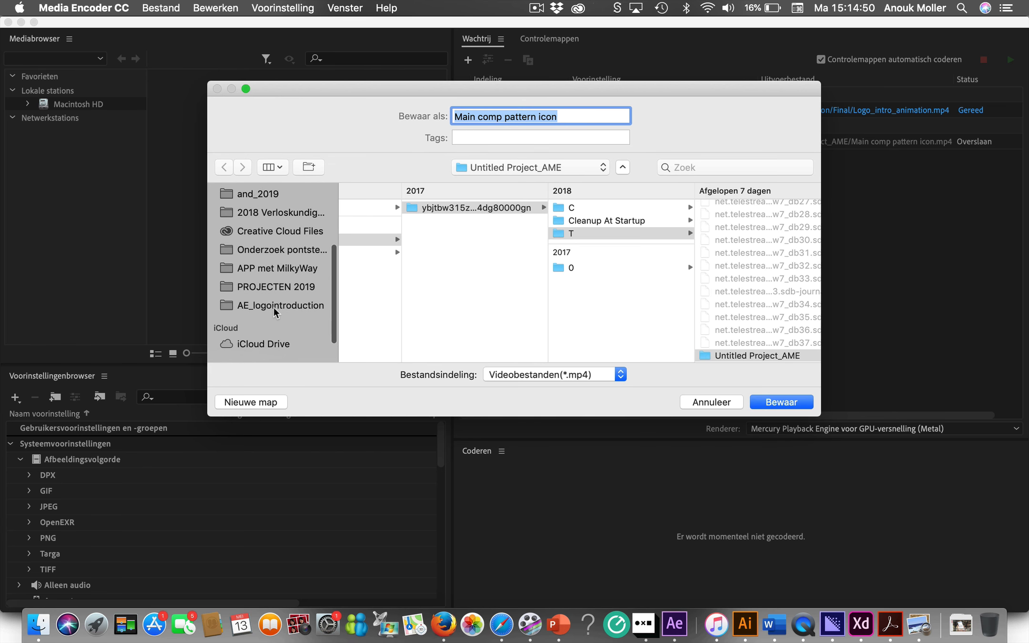
click(274, 307)
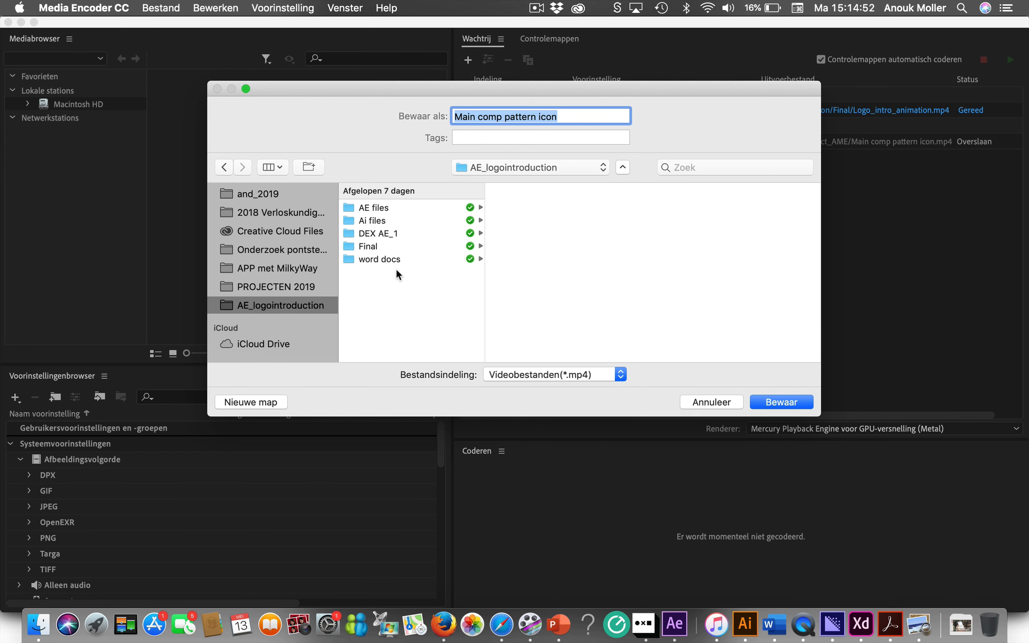
click(371, 244)
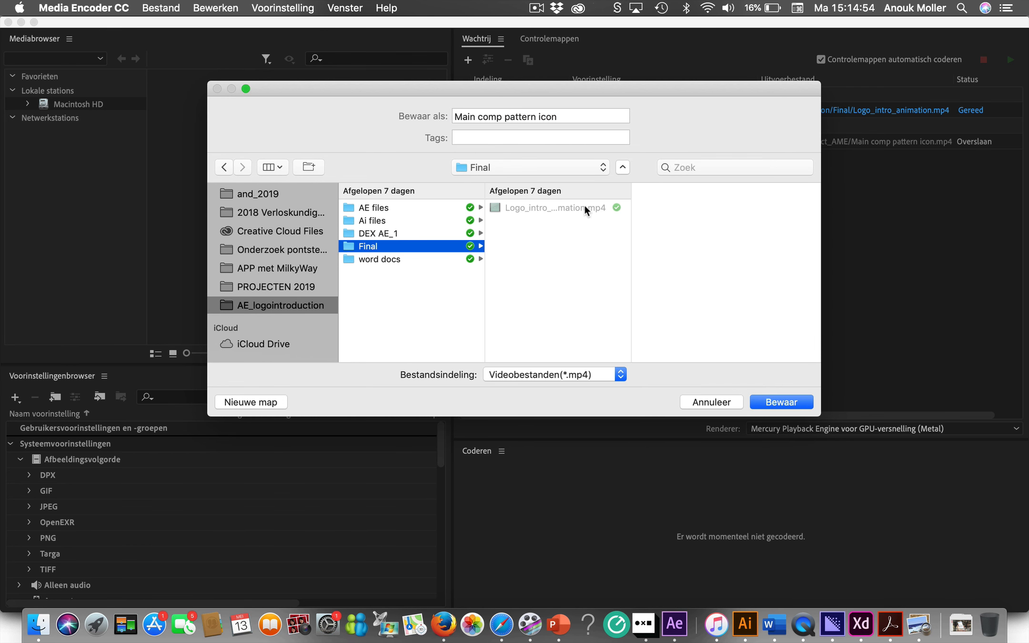
Name the output file "Animation logo with pattern", save the output setting, and start encoding the queue
click(496, 118)
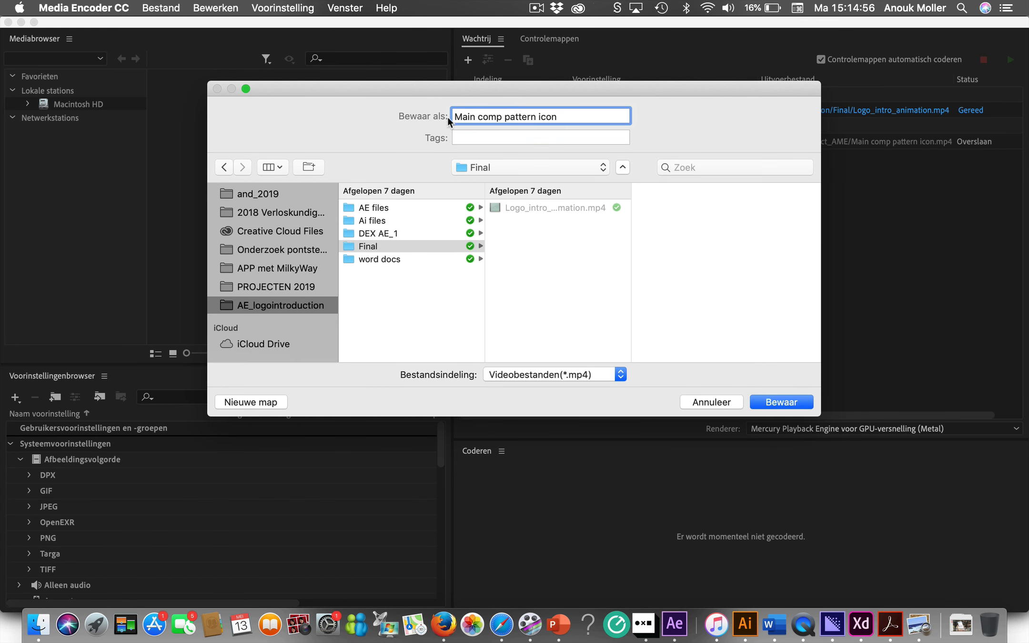
drag(455, 114, 564, 118)
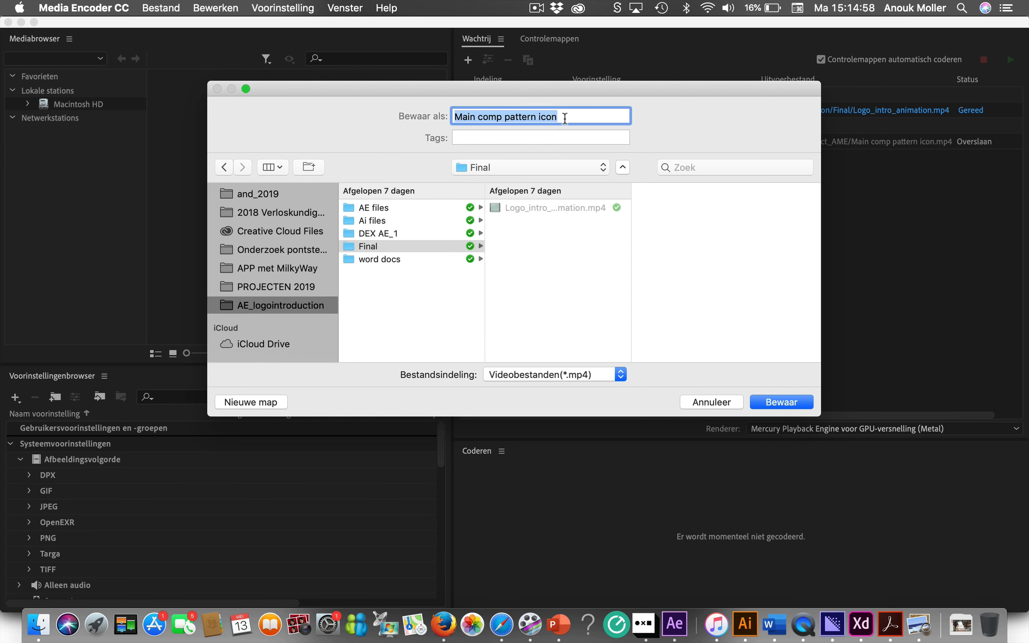
text(Animation lo)
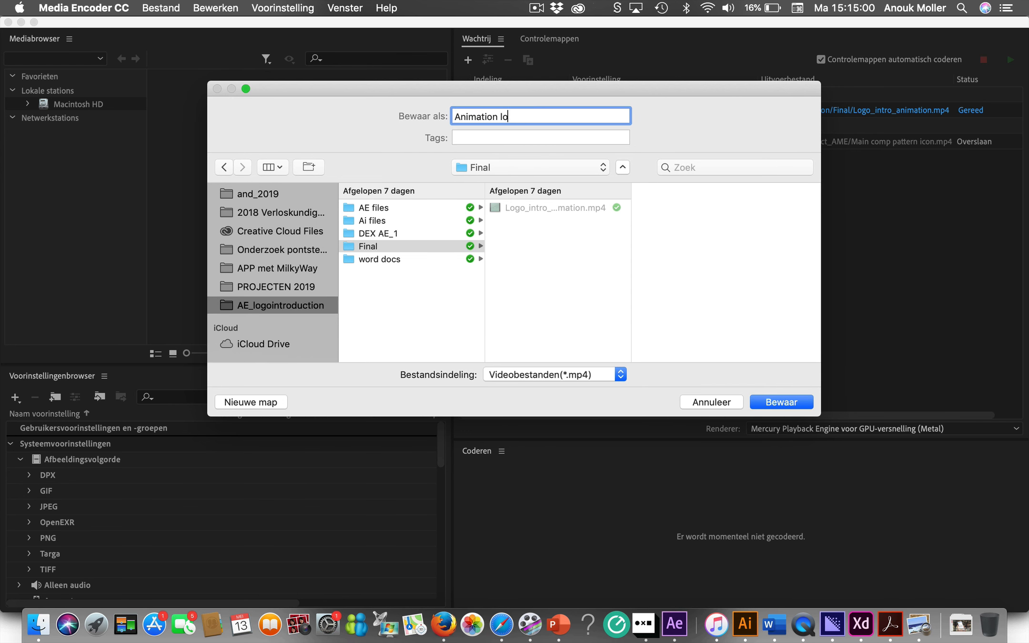
text(go with oatte)
key(BackSpace)
text(pattern)
click(773, 402)
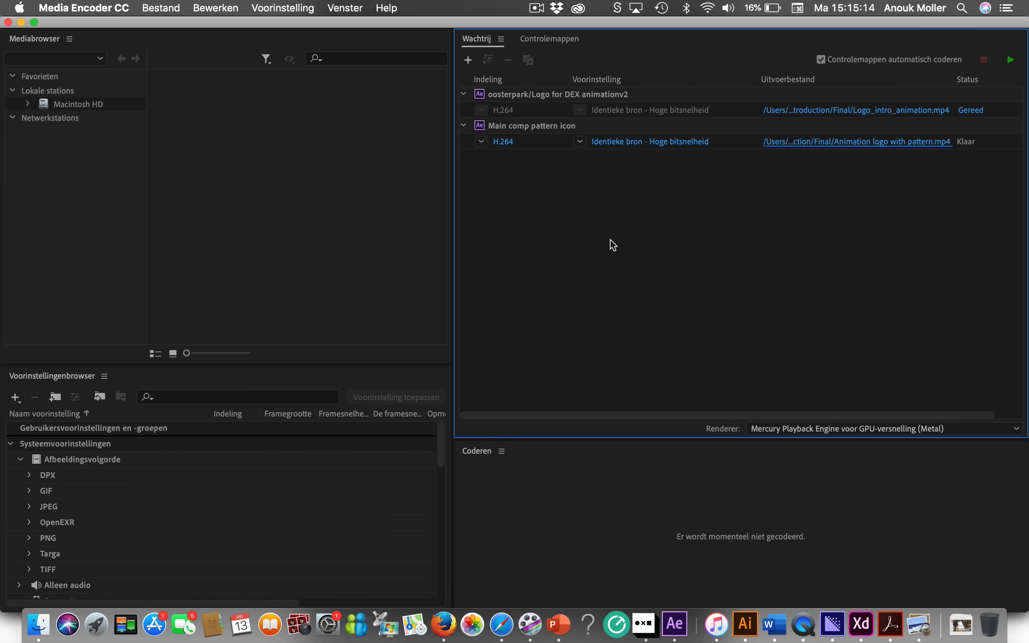
click(1010, 60)
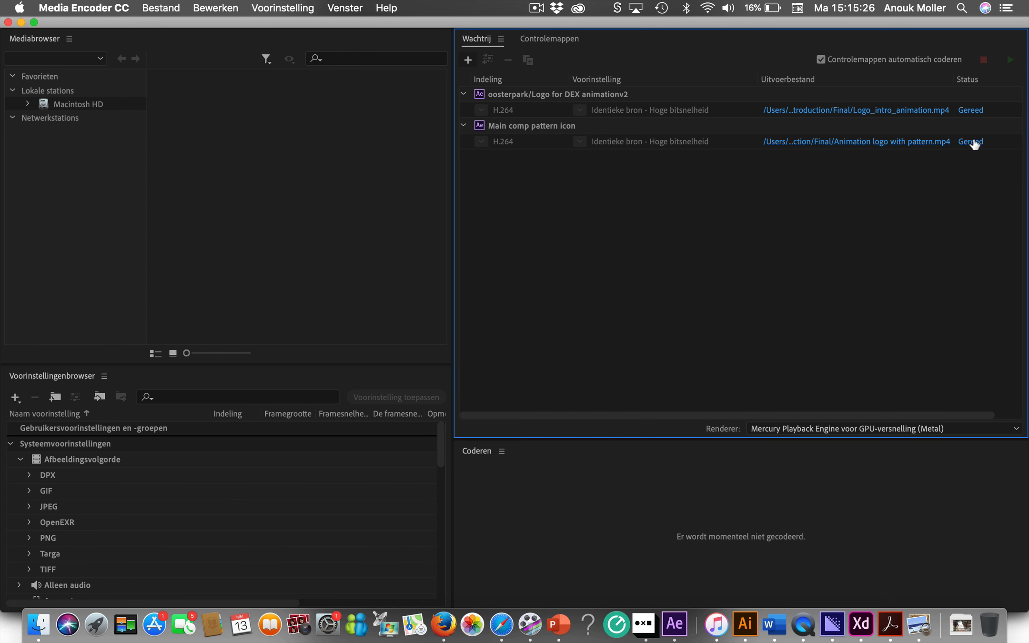
Switch to Finder and locate Animation logo with pattern.mp4 in the Final folder of AE_logointroduction
click(39, 625)
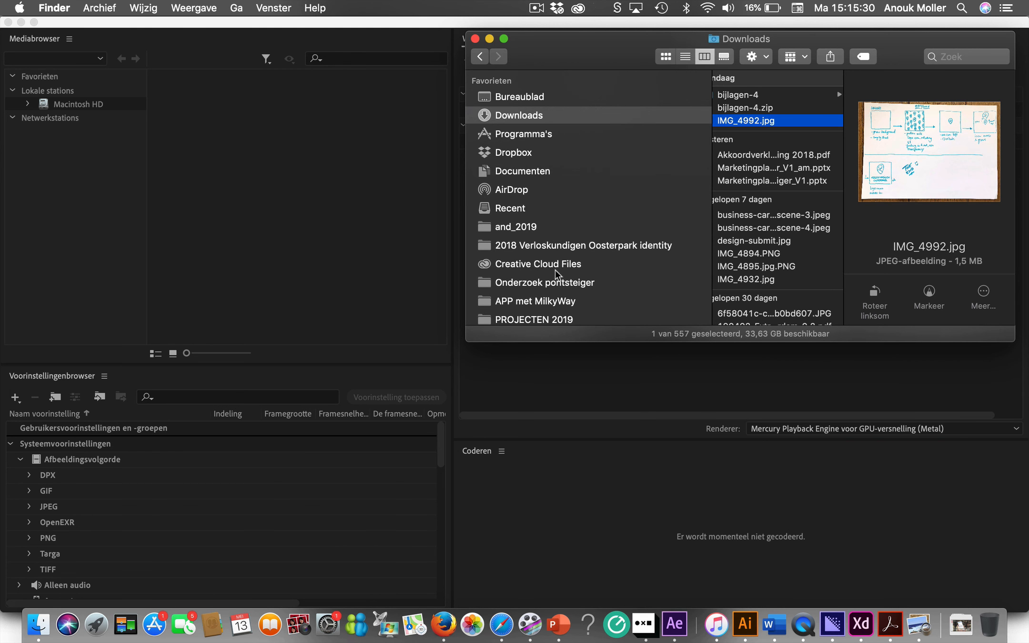
scroll(555, 276, down, 3)
click(547, 258)
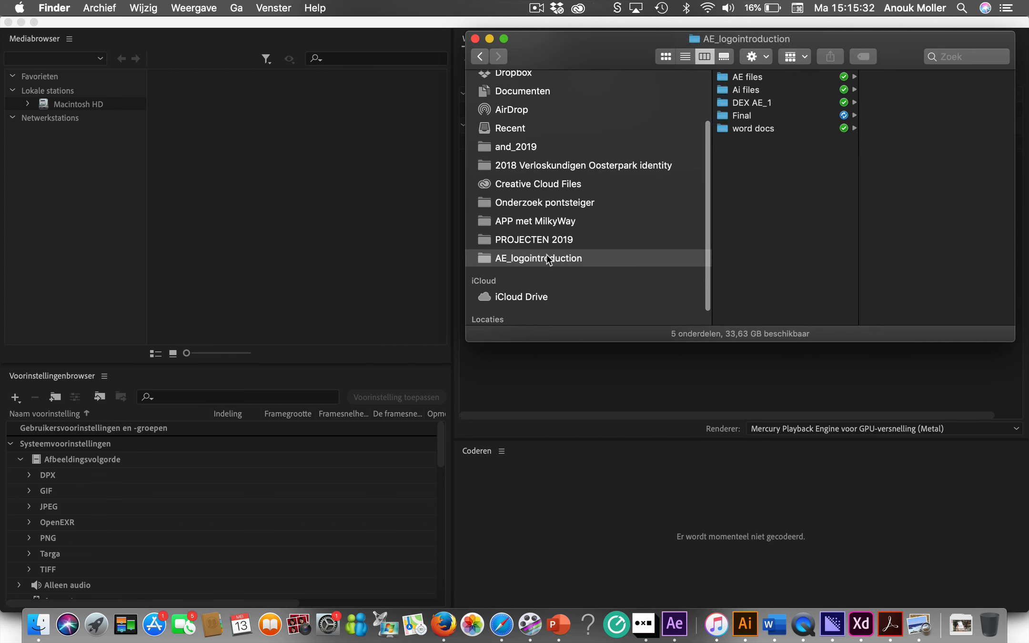
click(742, 115)
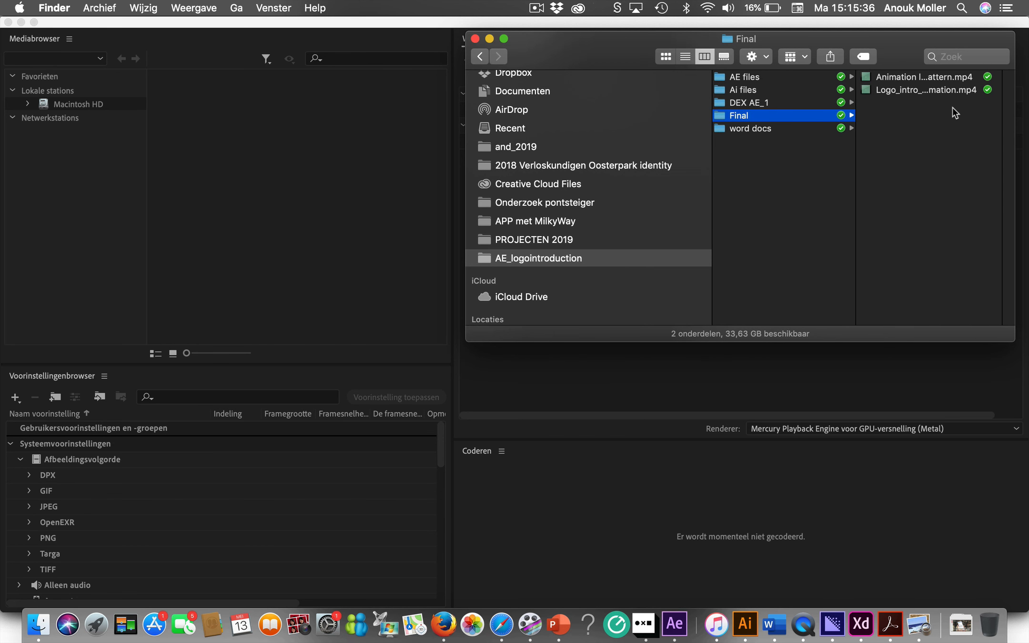
click(916, 77)
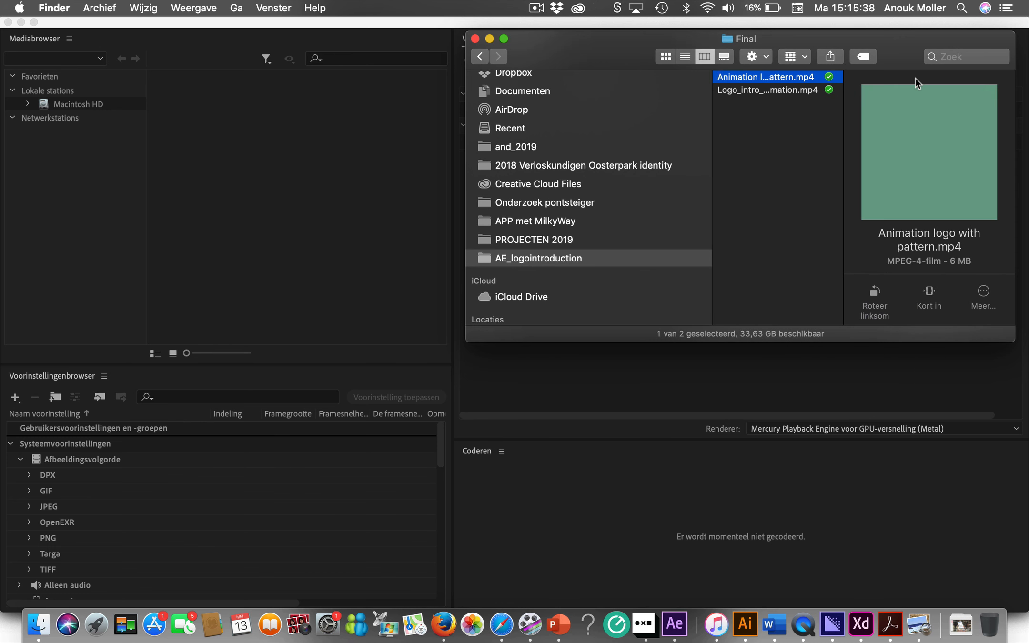
Play Animation logo with pattern.mp4 in QuickTime Player to check the exported animation, and close the video
double_click(772, 82)
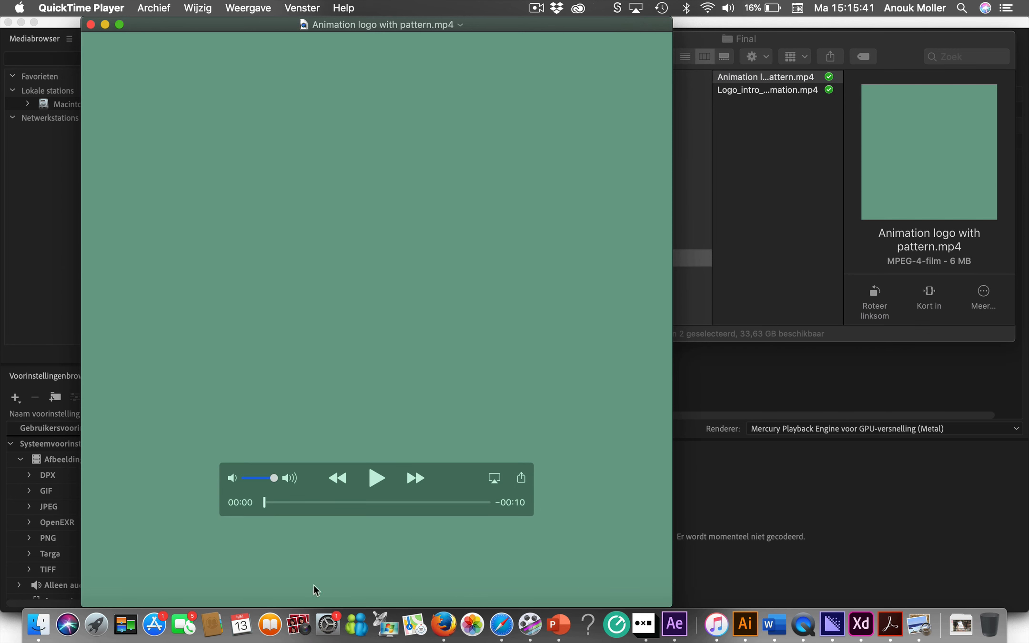
click(376, 478)
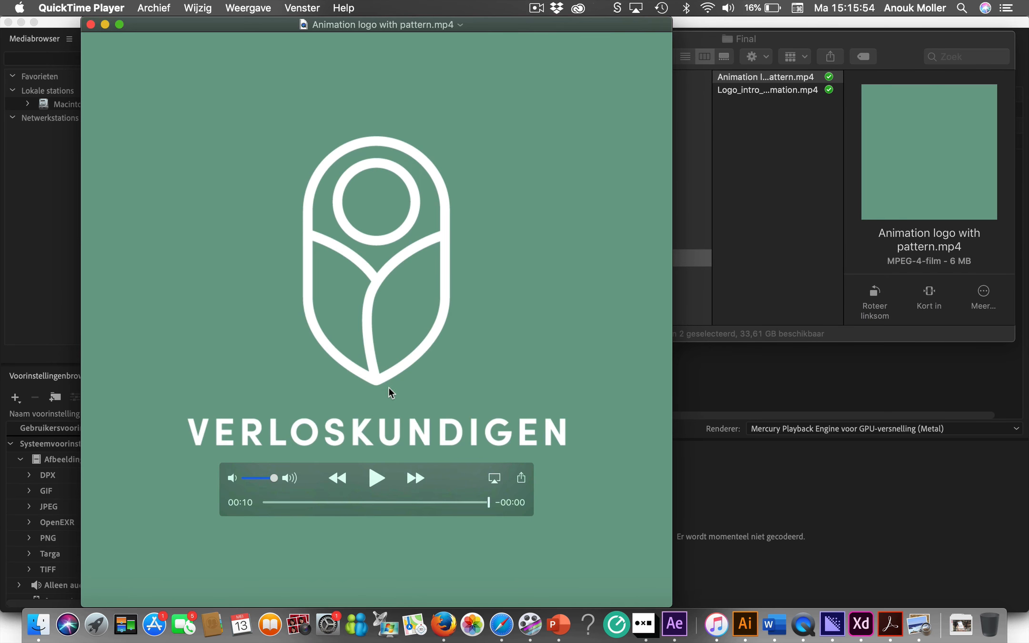
click(91, 24)
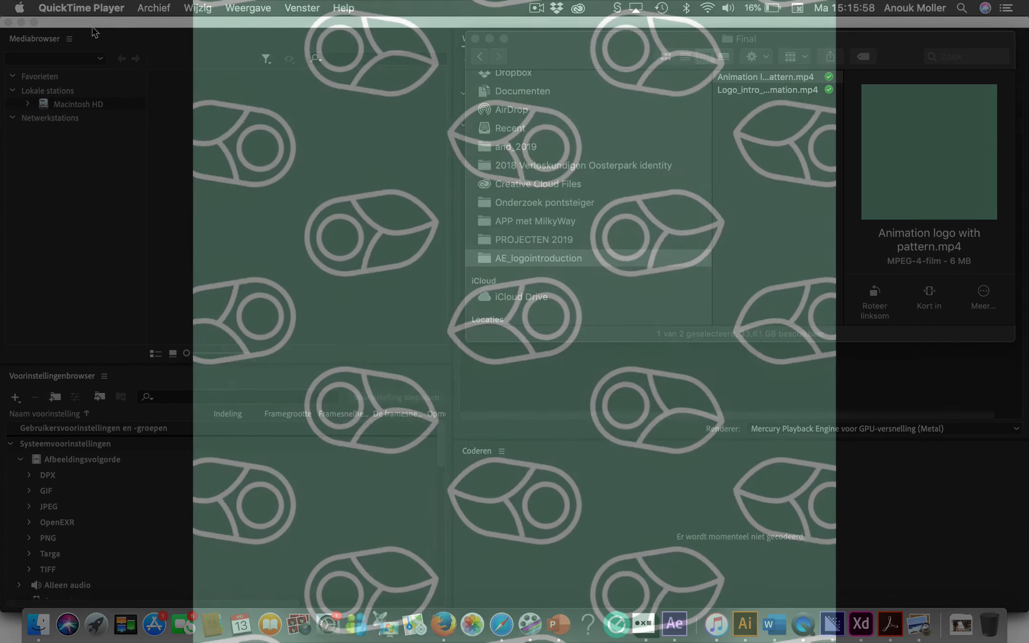